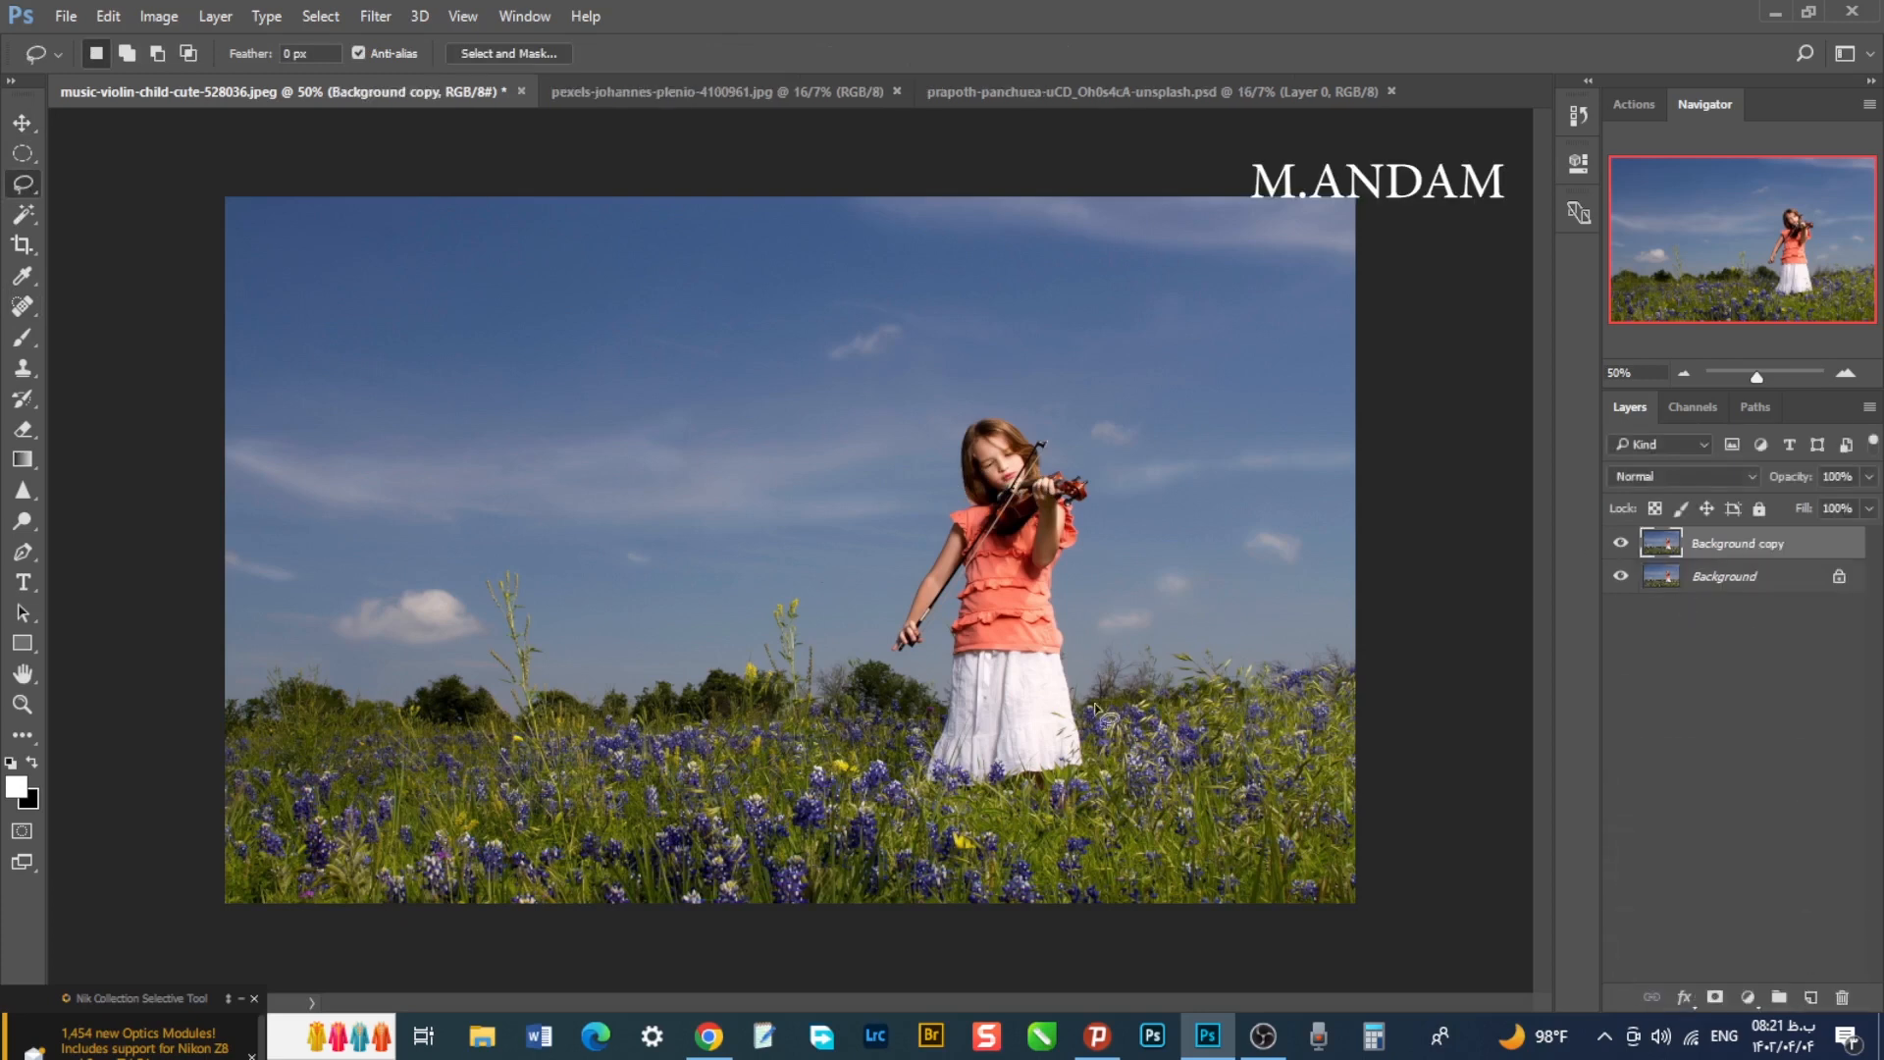
- Remove the girl with the violin by lassoing around her and filling the selection with Content-Aware, and clear the selection
{"action": "left_click_drag", "start_coordinate": [1101, 753], "coordinate": [1078, 602]}
{"action": "mouse_move", "coordinate": [999, 402]}
{"action": "left_mouse_down"}
{"action": "mouse_move", "coordinate": [934, 478]}
{"action": "mouse_move", "coordinate": [948, 490]}
{"action": "mouse_move", "coordinate": [874, 652]}
{"action": "mouse_move", "coordinate": [902, 661]}
{"action": "mouse_move", "coordinate": [944, 615]}
{"action": "mouse_move", "coordinate": [924, 799]}
{"action": "mouse_move", "coordinate": [1050, 790]}
{"action": "mouse_move", "coordinate": [1101, 731]}
{"action": "left_mouse_up"}
{"action": "left_click", "coordinate": [108, 16]}
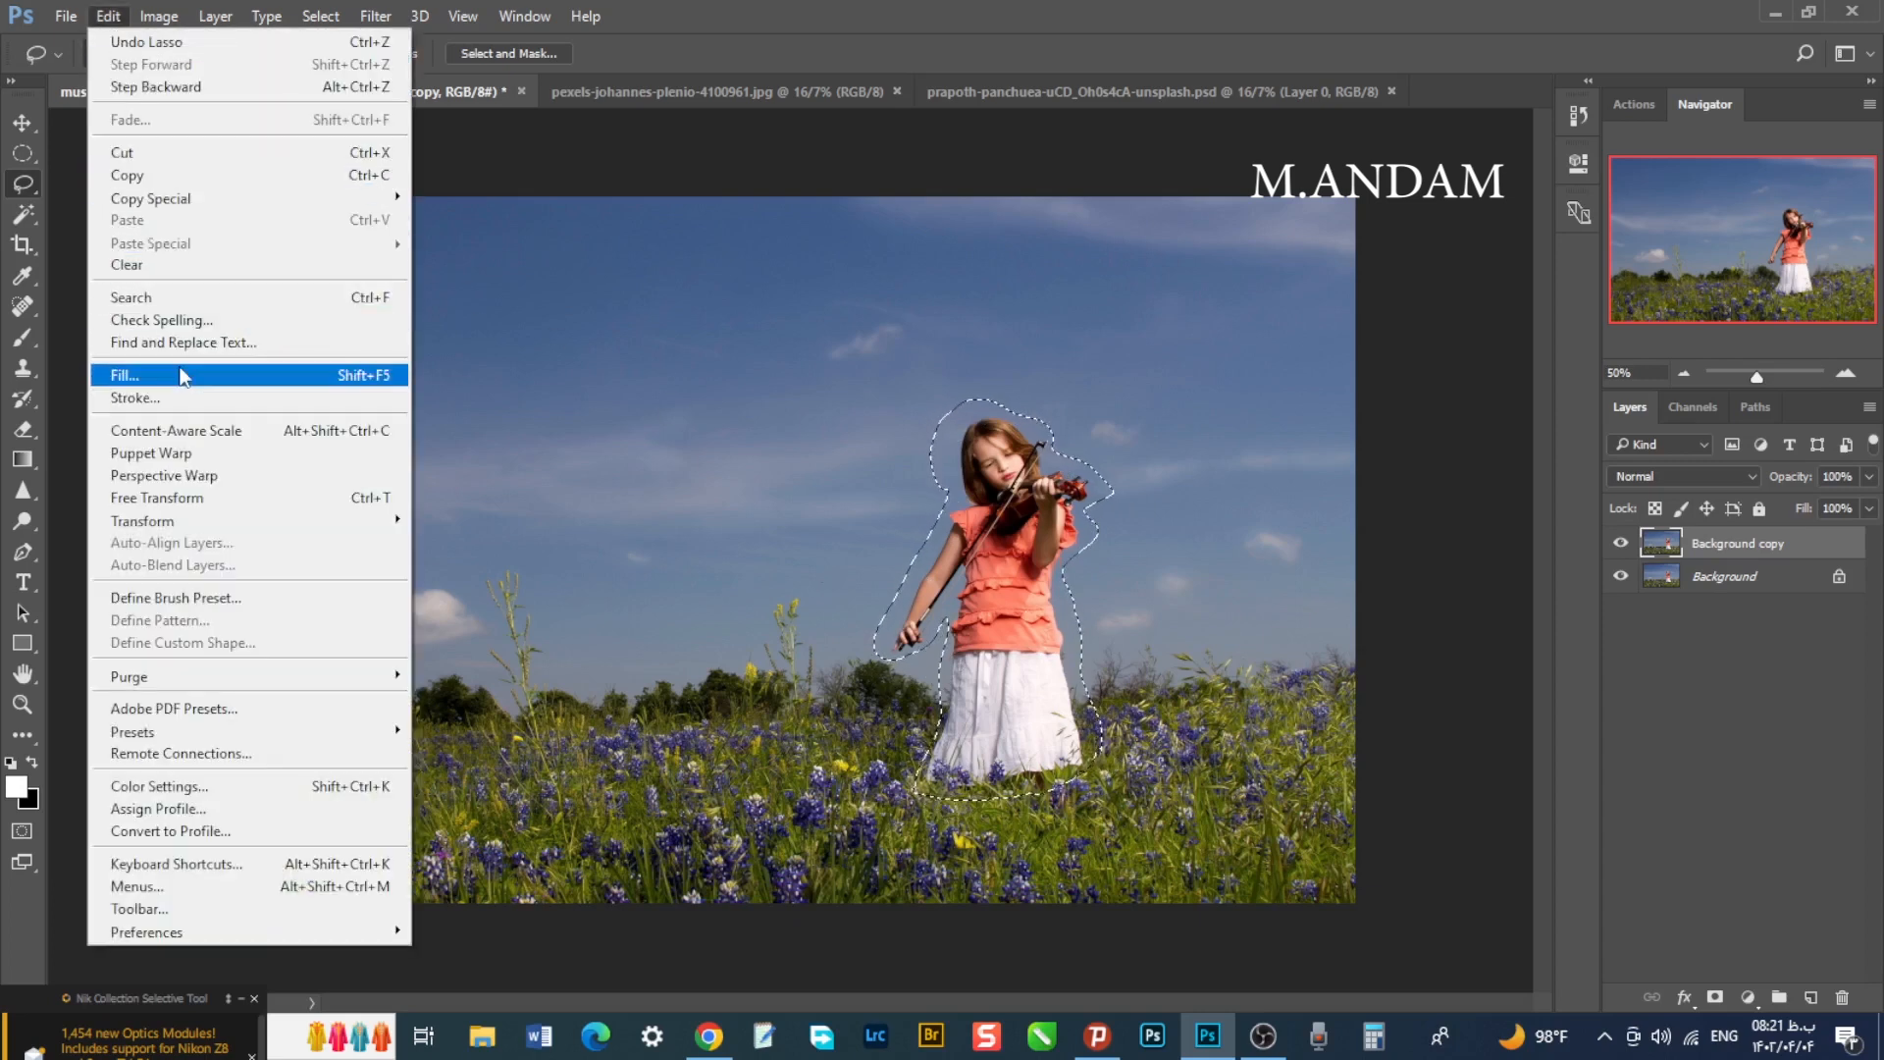
{"action": "left_click", "coordinate": [180, 375]}
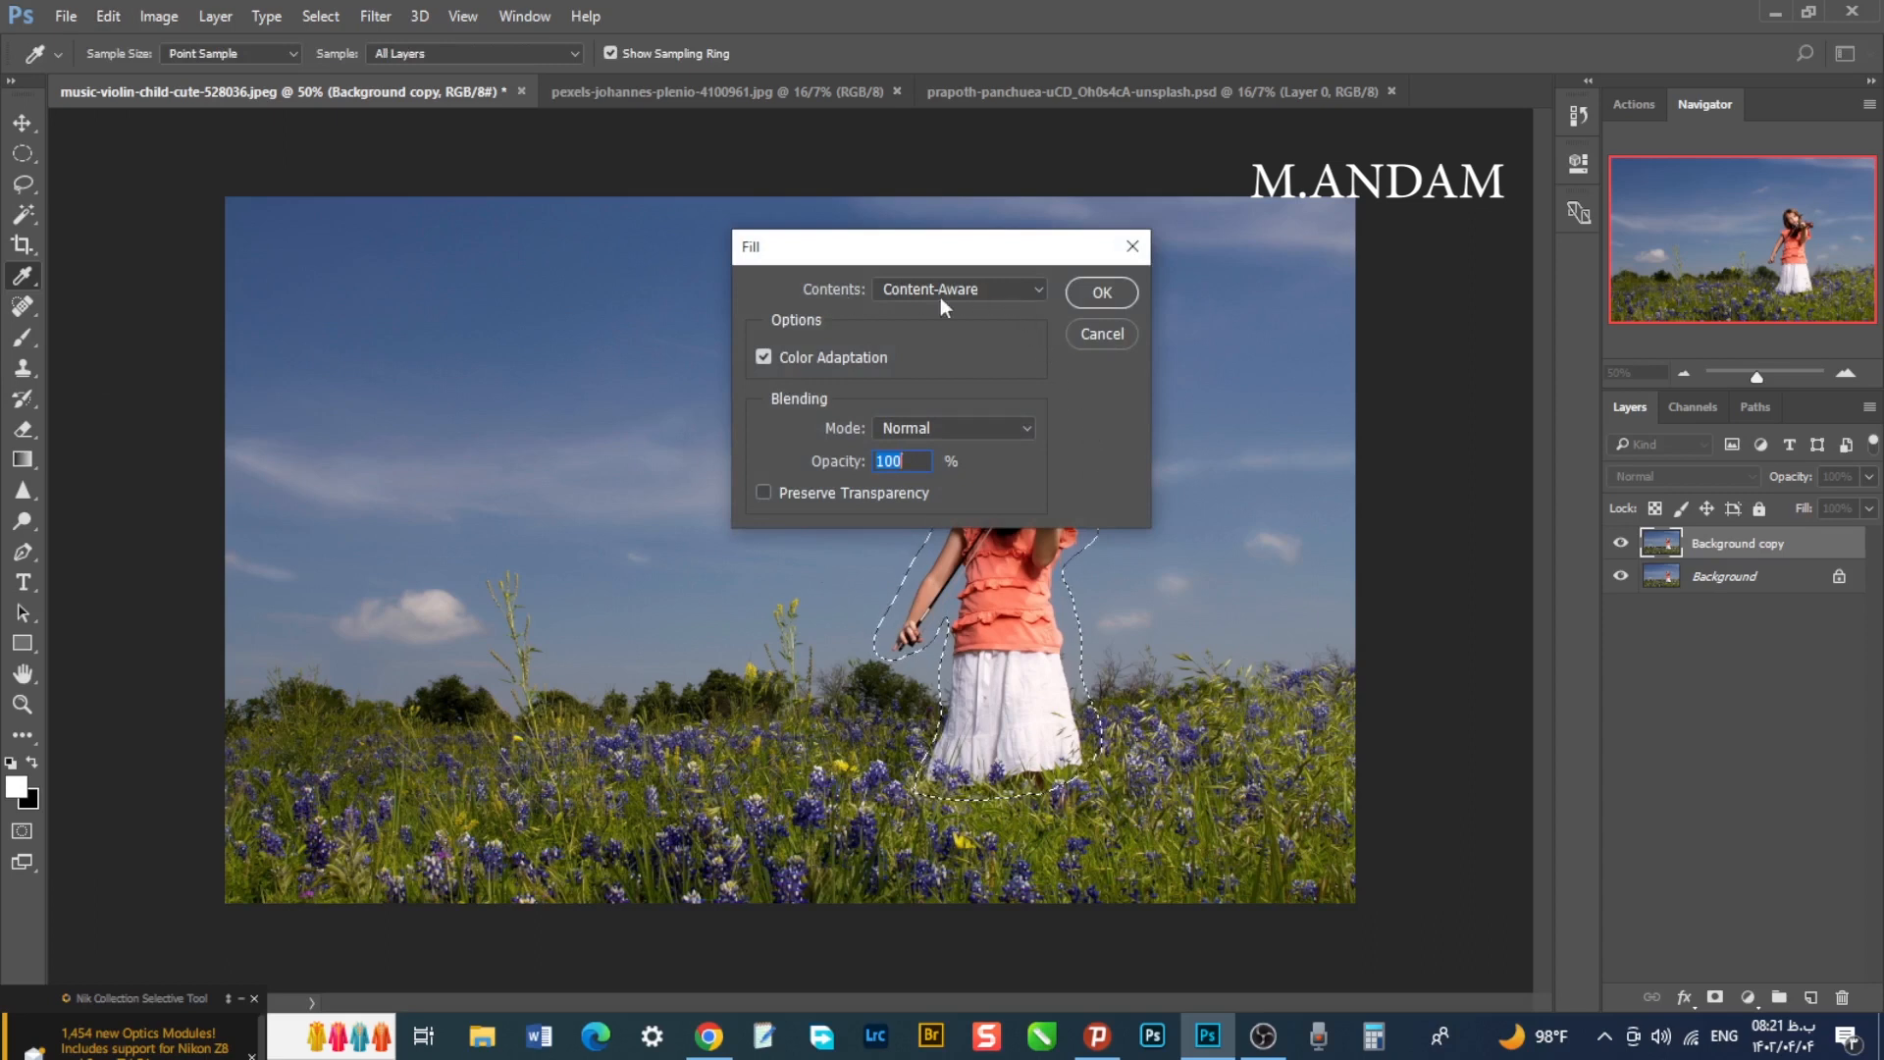
{"action": "left_click", "coordinate": [1101, 293]}
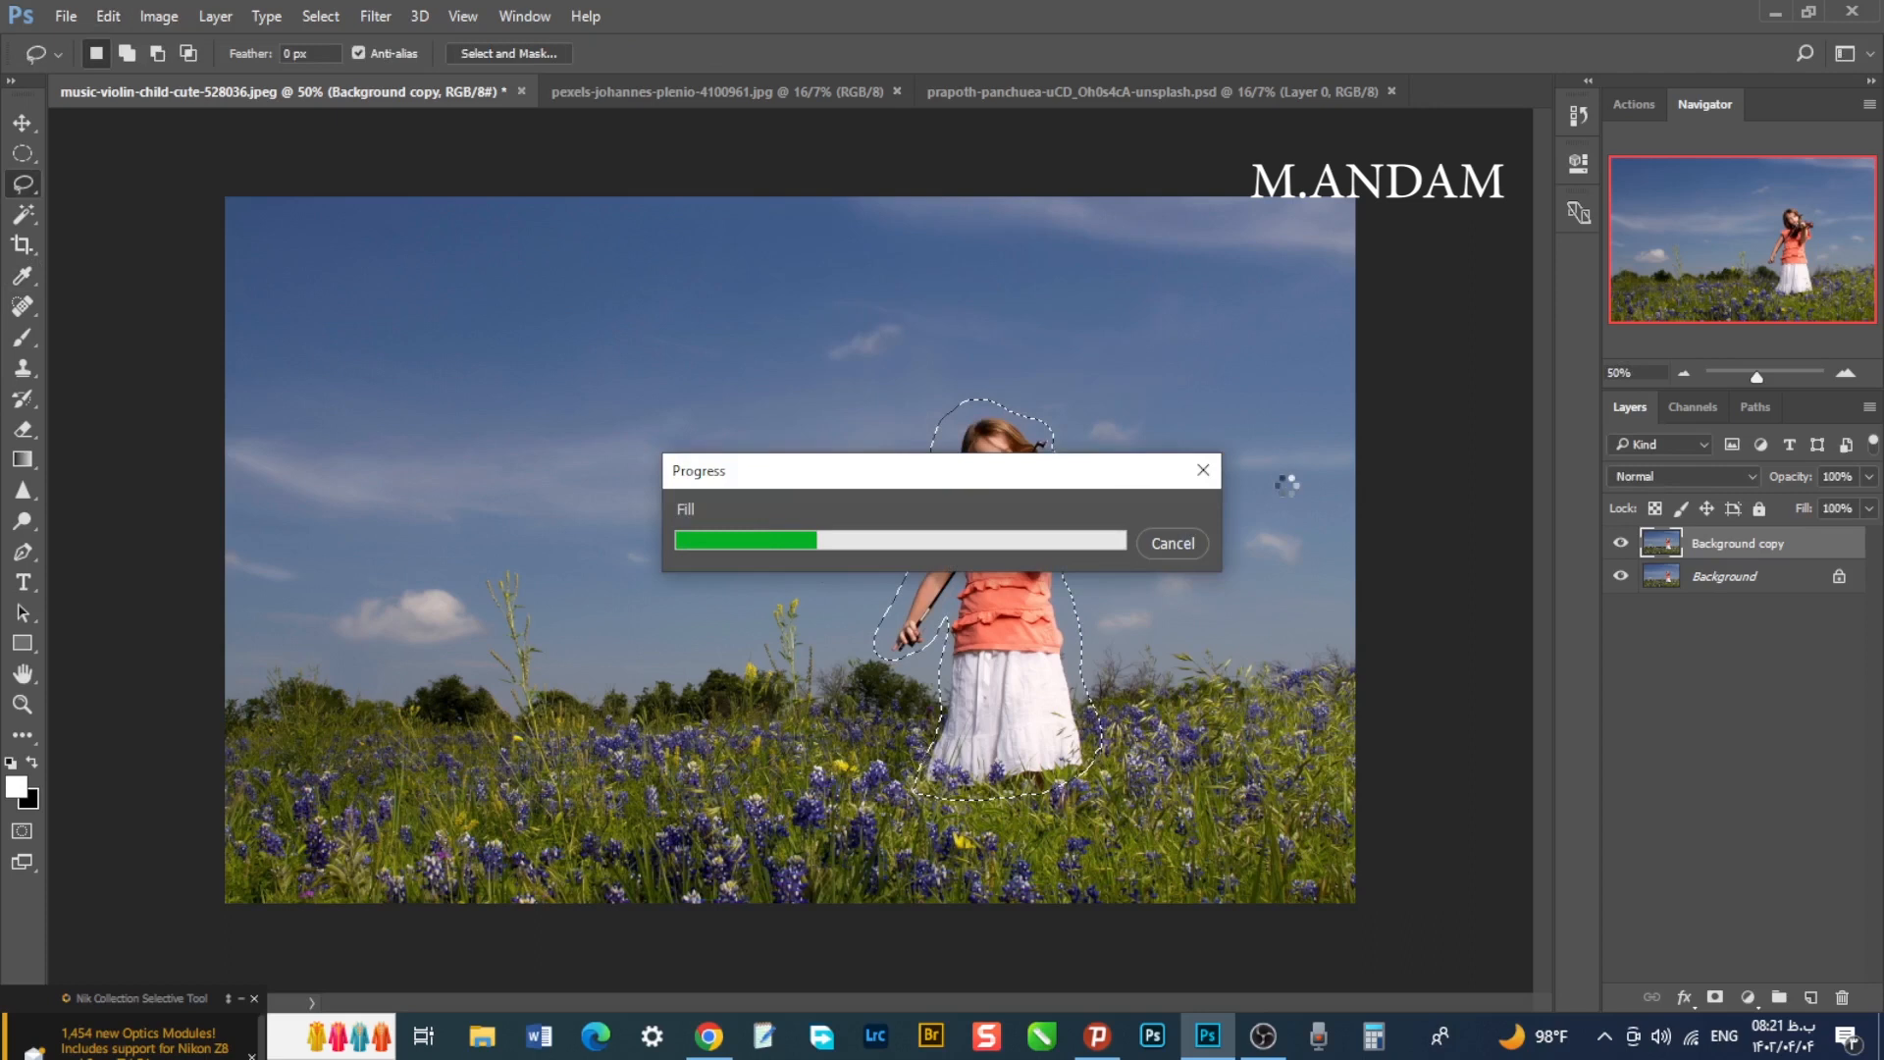
{"action": "left_click", "coordinate": [320, 16]}
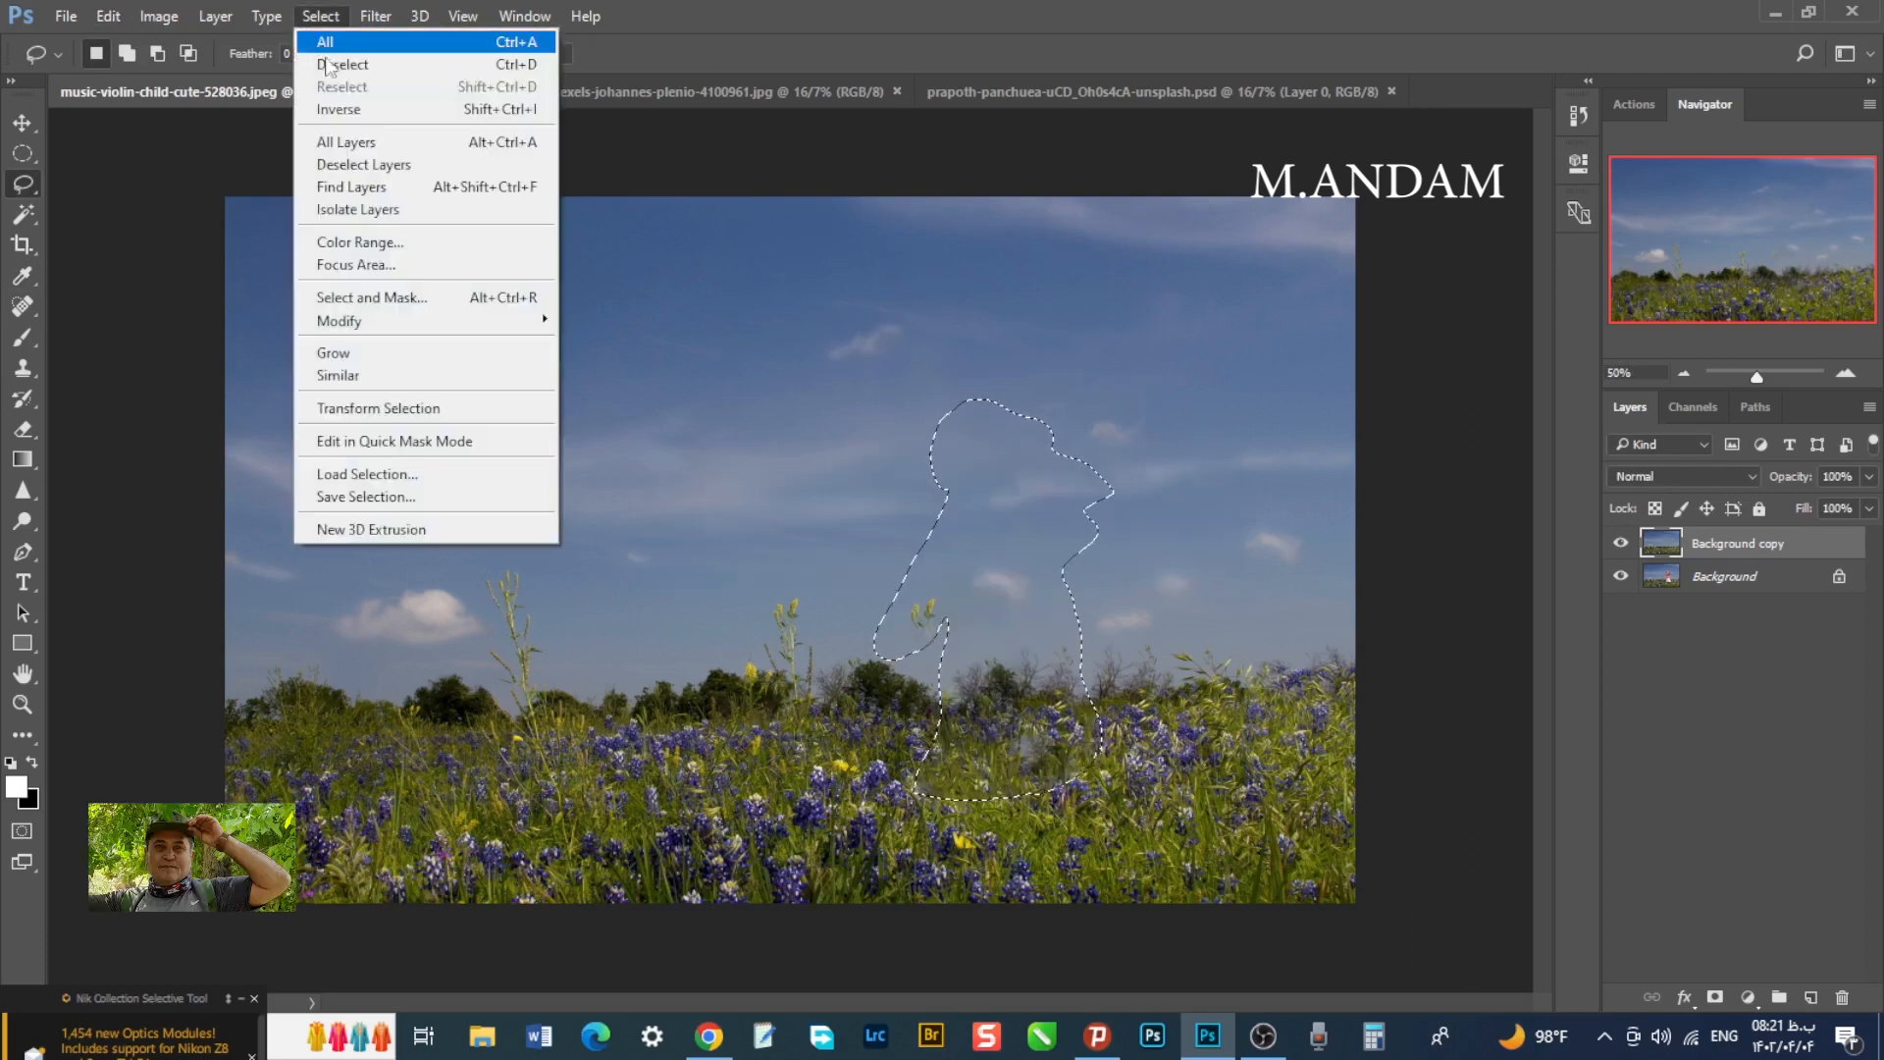
{"action": "left_click", "coordinate": [375, 65]}
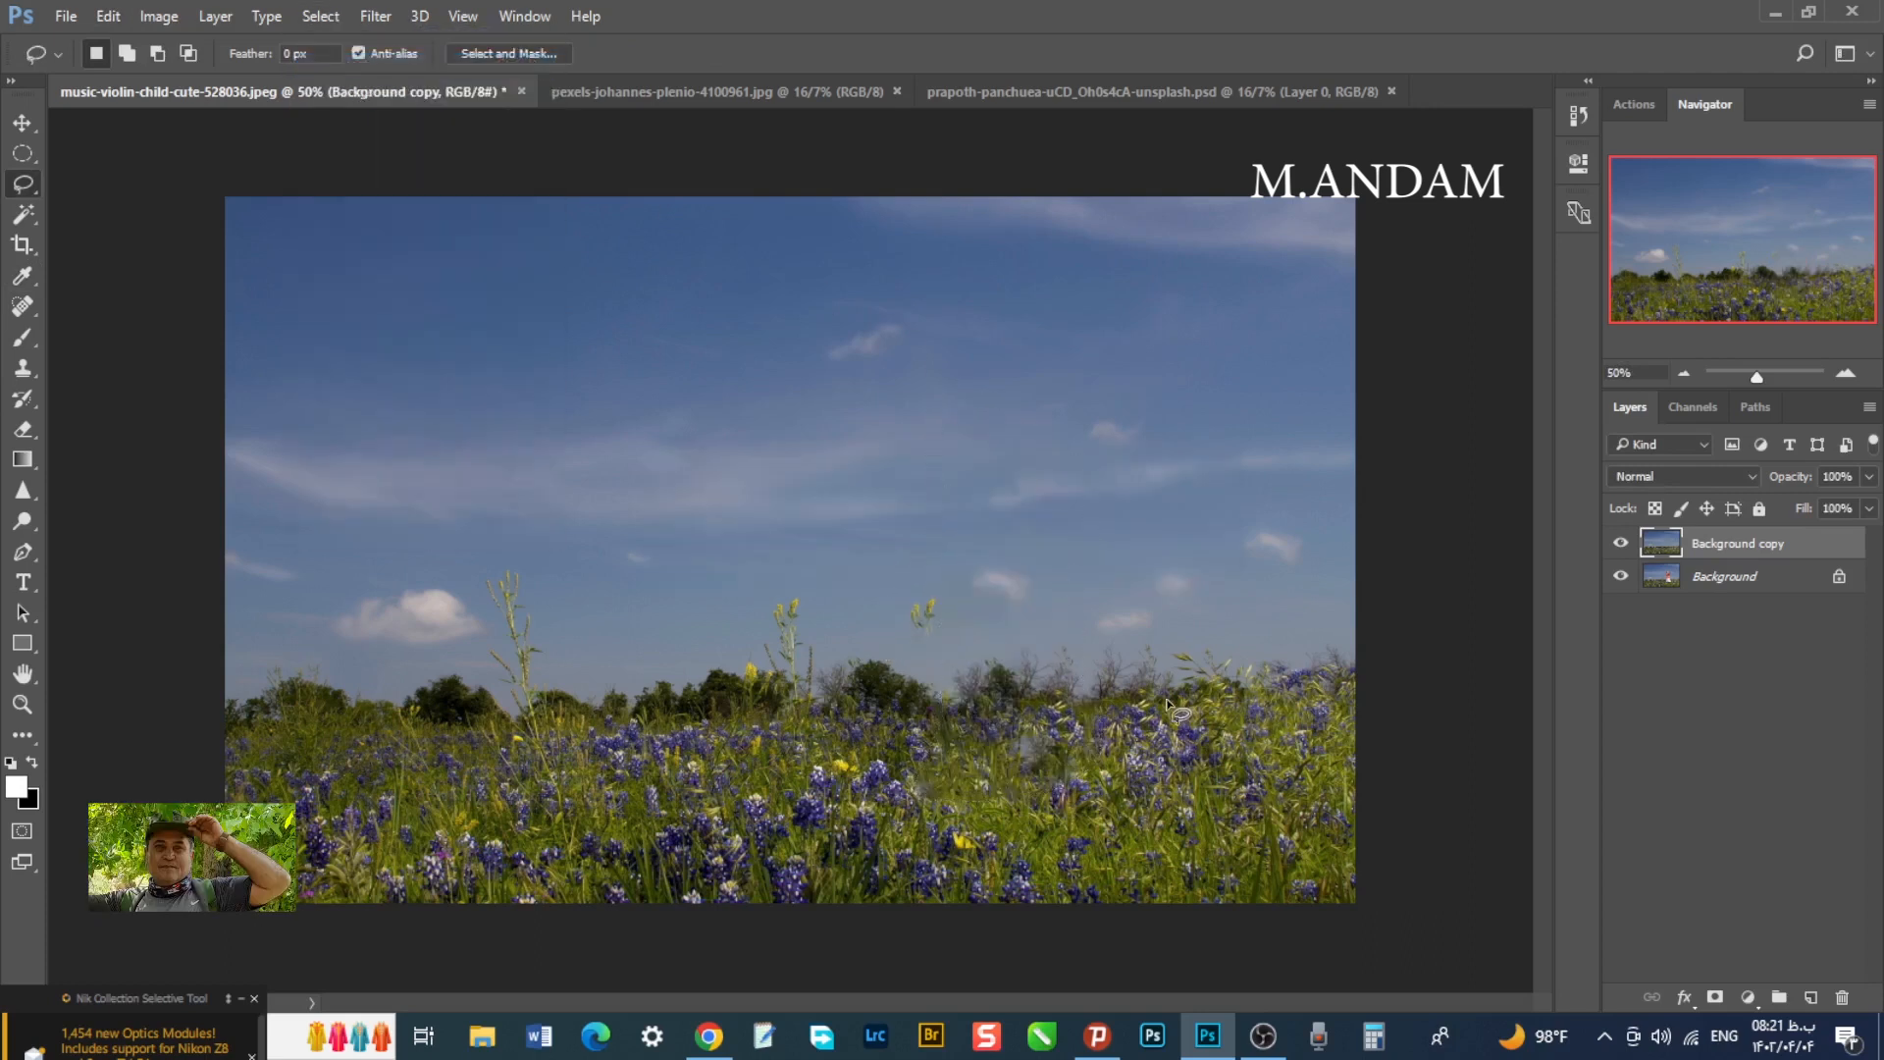
- Heal away the leftover yellow flower floating in the sky above the tree line with the Spot Healing Brush
{"action": "left_click", "coordinate": [27, 435]}
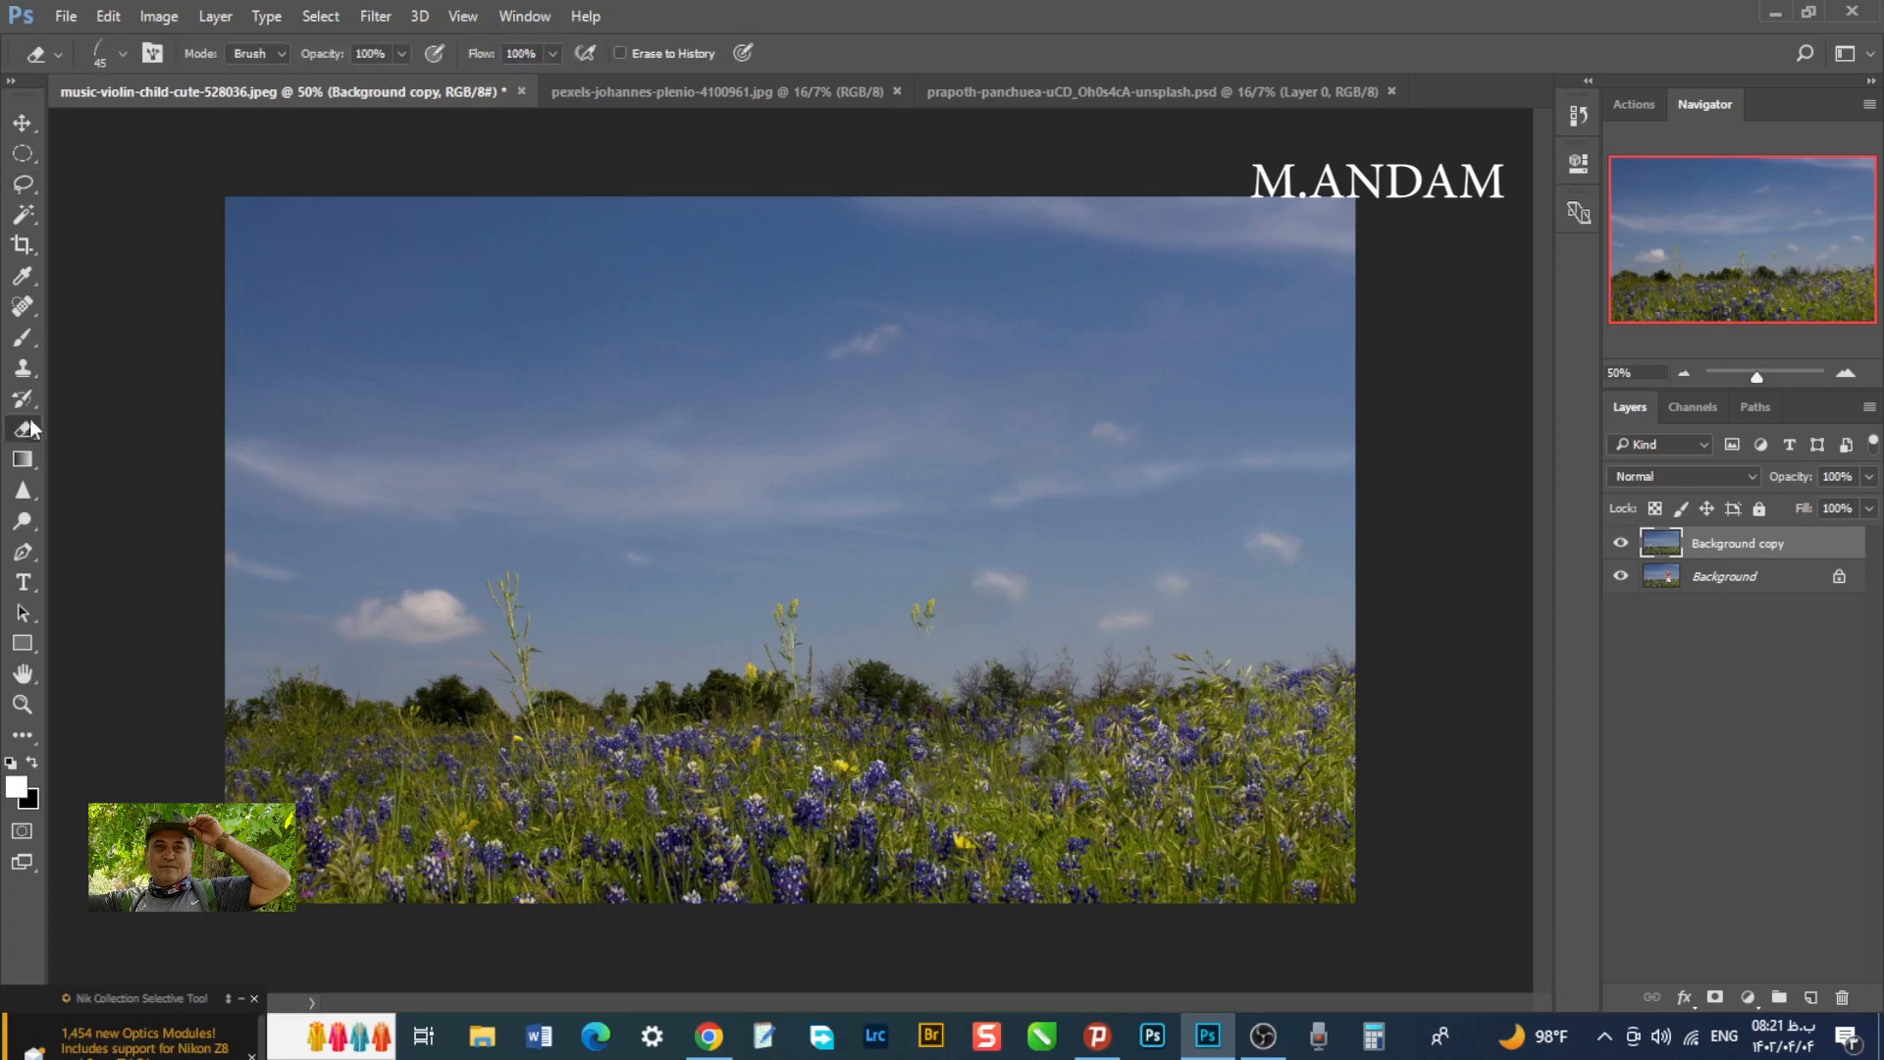
{"action": "left_click", "coordinate": [33, 309]}
{"action": "left_click", "coordinate": [919, 607]}
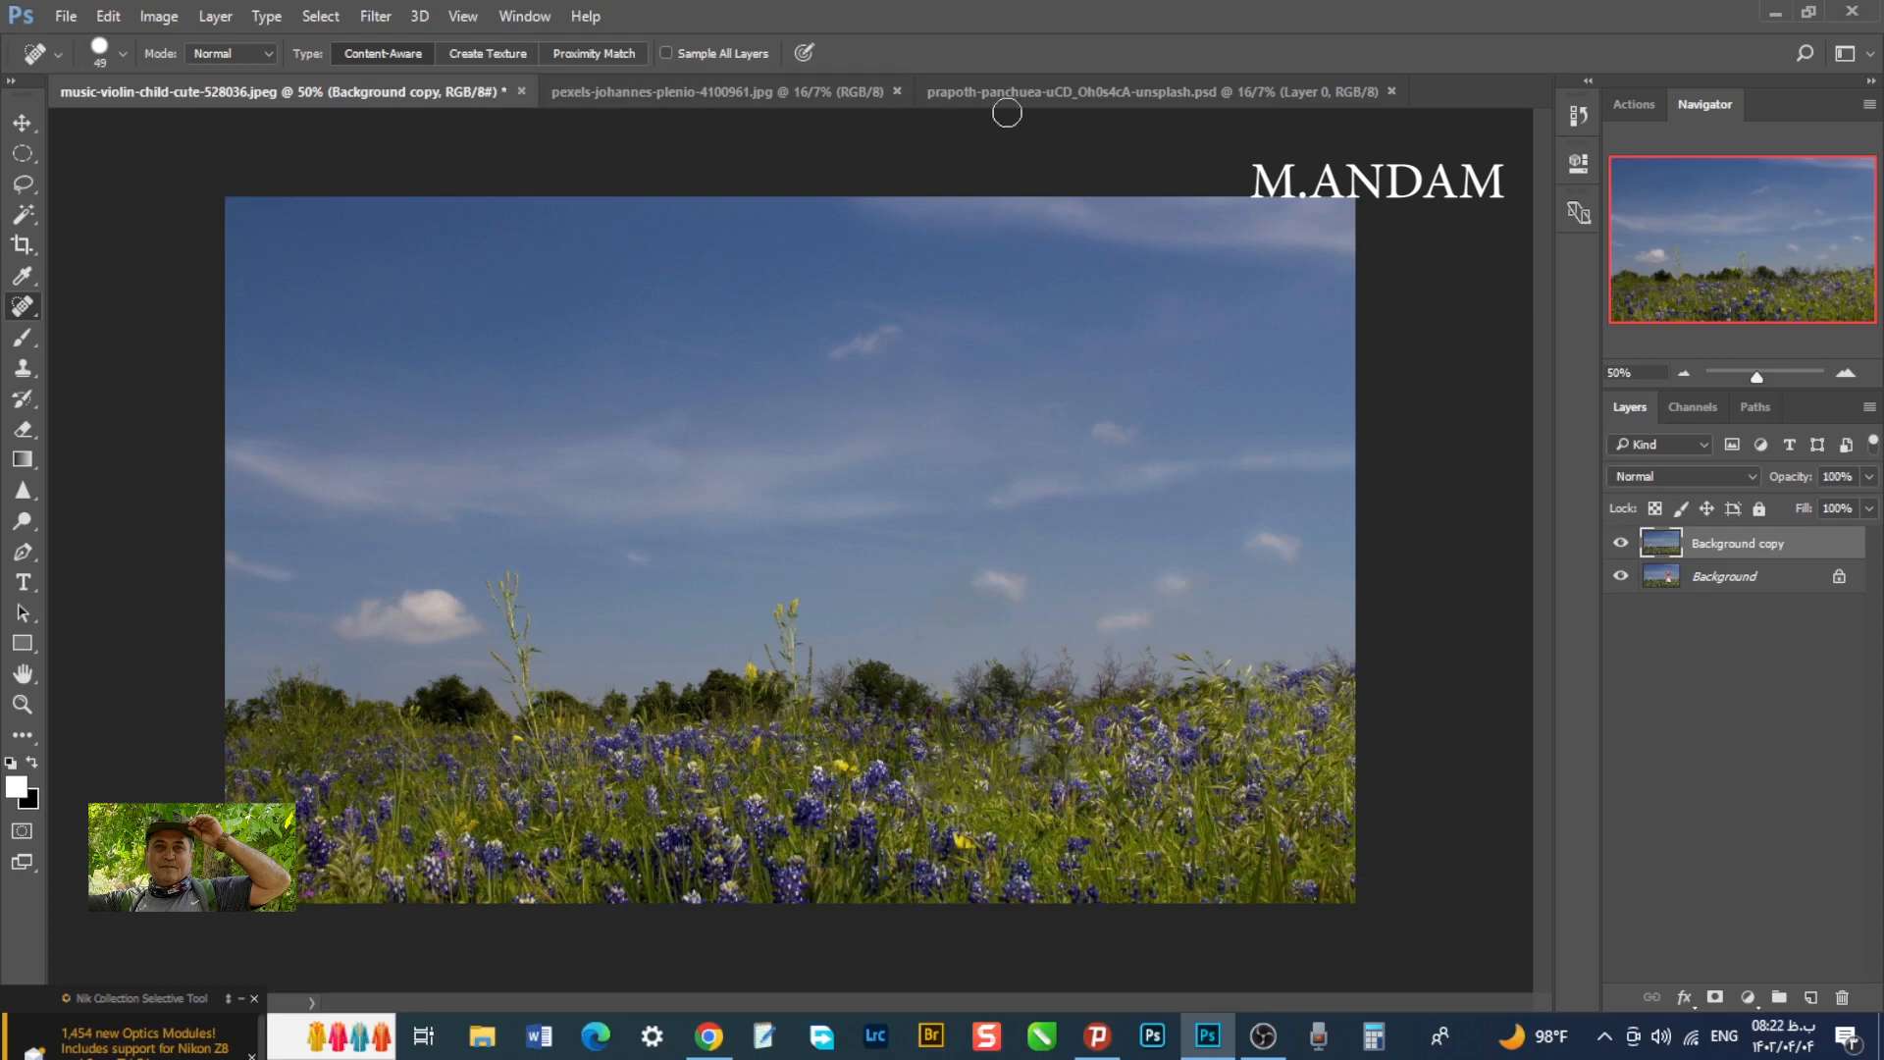
- Bring the cut-out wedding couple from the PSD document into the flower field image as a new layer
{"action": "left_click", "coordinate": [1023, 98]}
{"action": "left_click", "coordinate": [22, 123]}
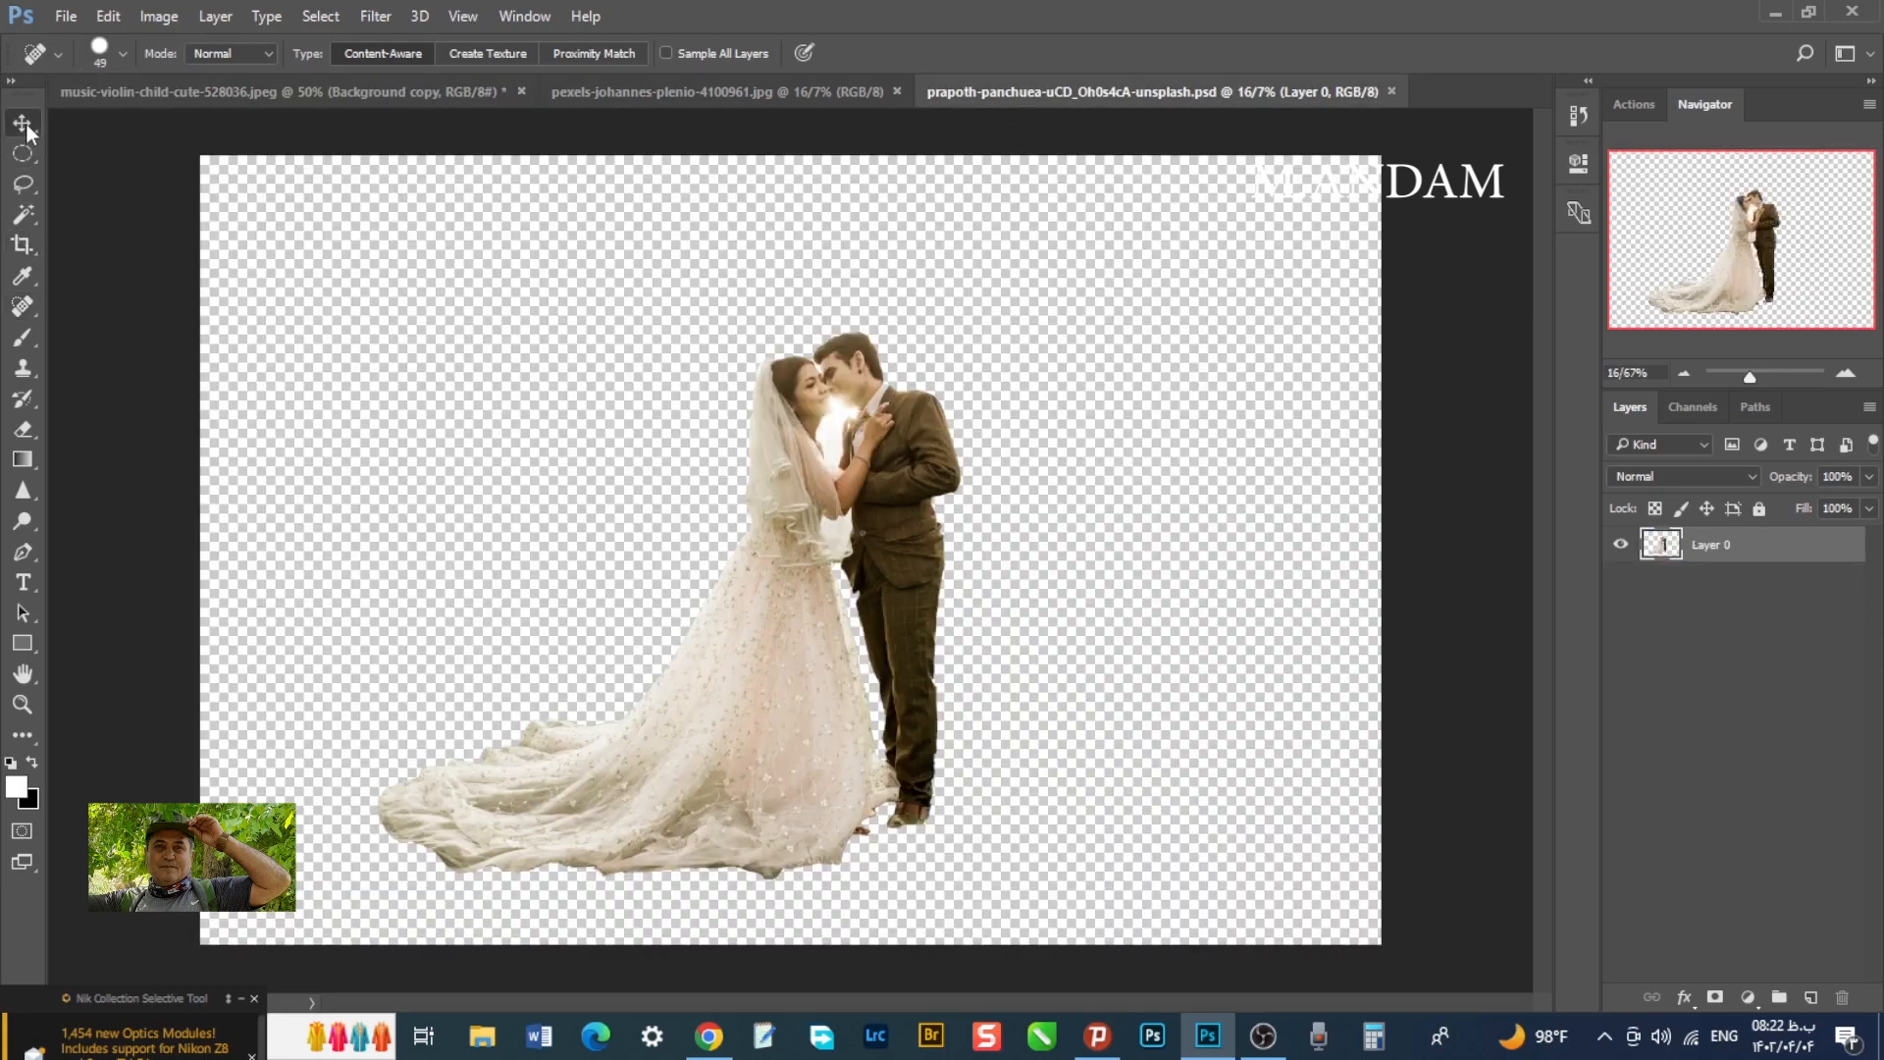
{"action": "mouse_move", "coordinate": [778, 602]}
{"action": "left_mouse_down"}
{"action": "mouse_move", "coordinate": [279, 337]}
{"action": "mouse_move", "coordinate": [232, 98]}
{"action": "mouse_move", "coordinate": [648, 354]}
{"action": "mouse_move", "coordinate": [803, 613]}
{"action": "left_mouse_up"}
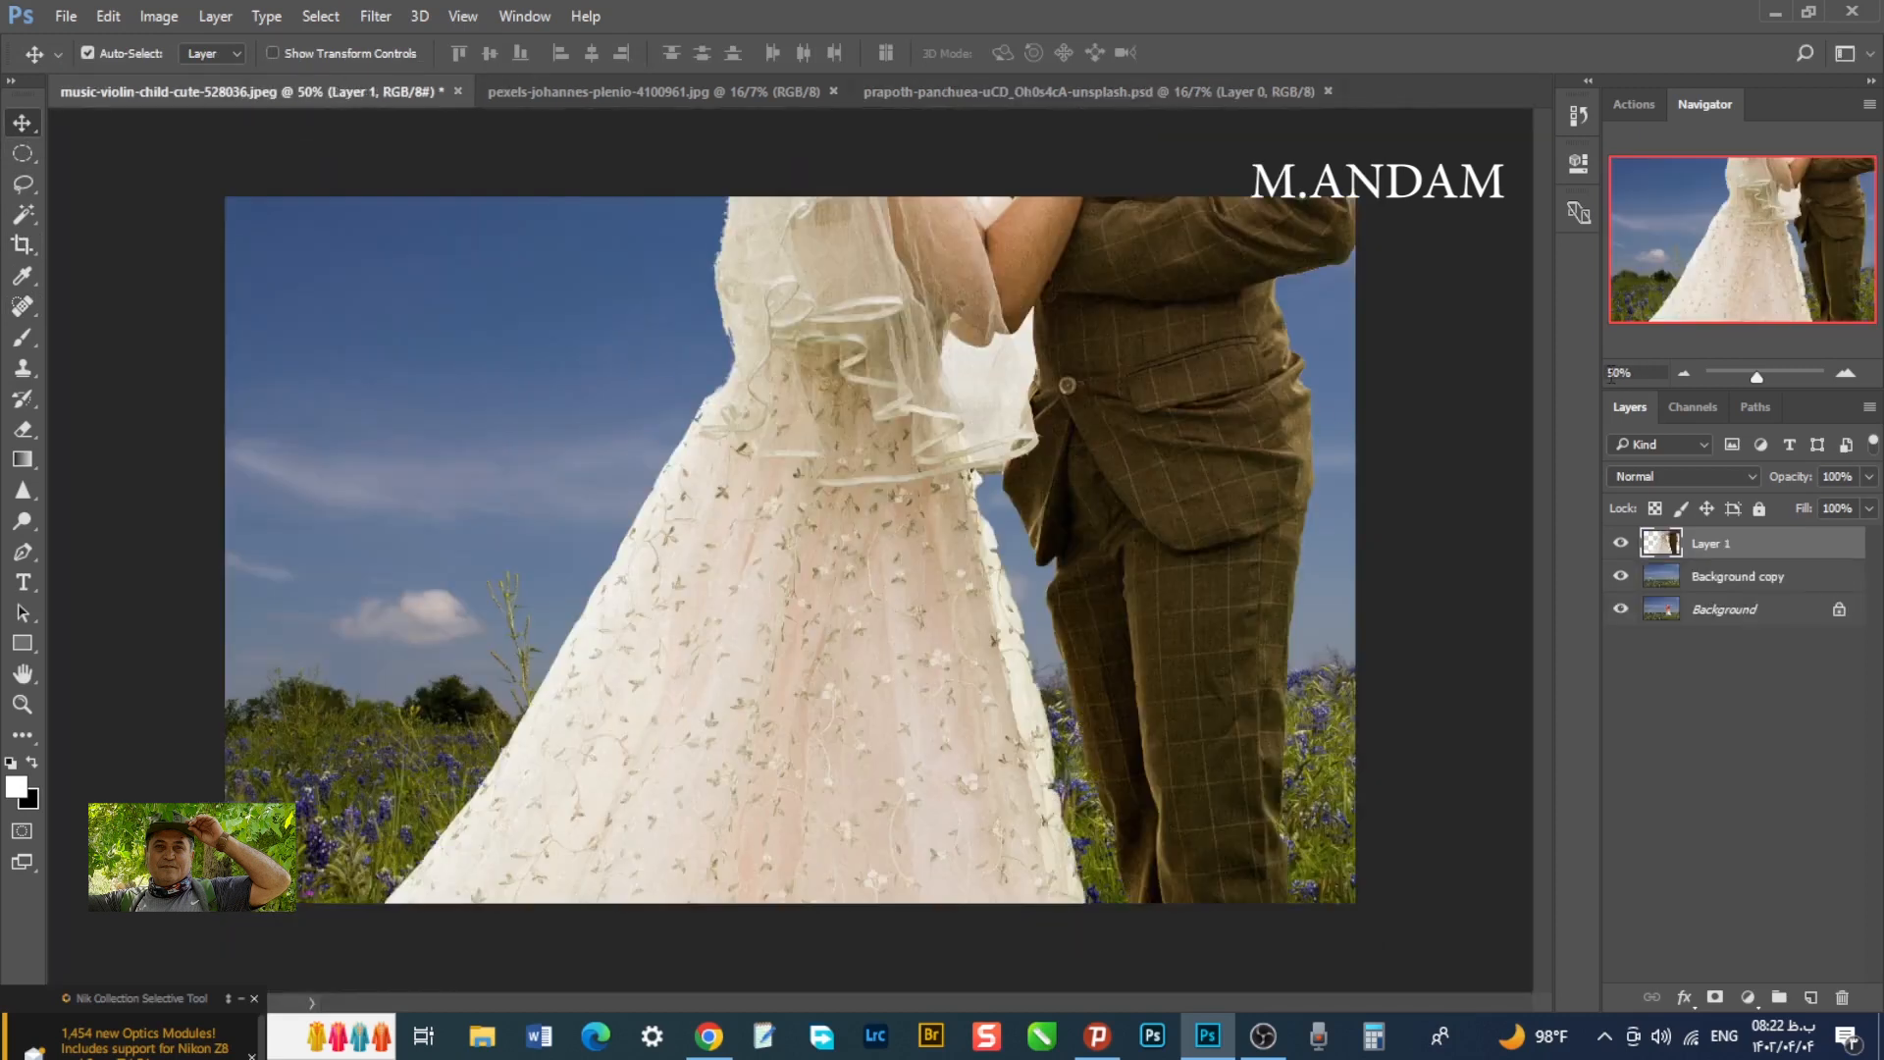
- Scale the wedding couple down with Free Transform until both figures fit in the flower field, and apply it
{"action": "left_click", "coordinate": [1684, 373]}
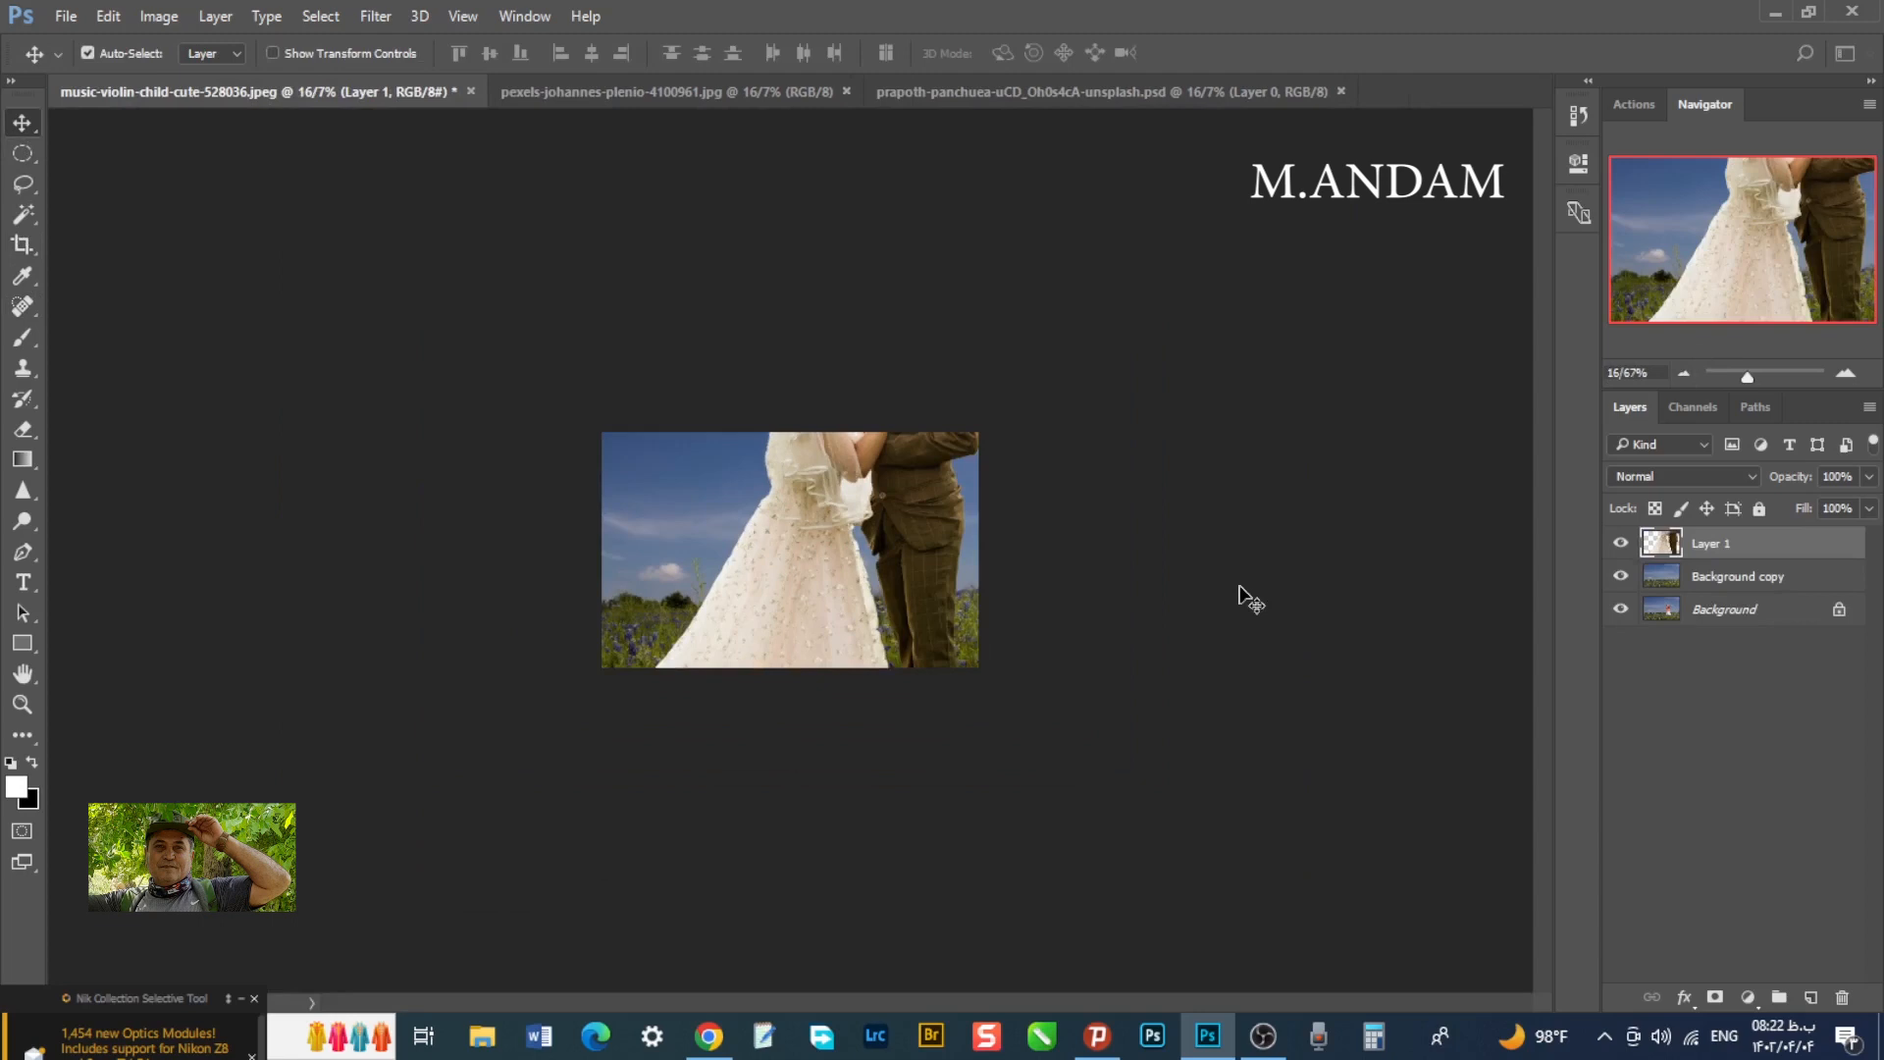
{"action": "key", "text": "ctrl+t"}
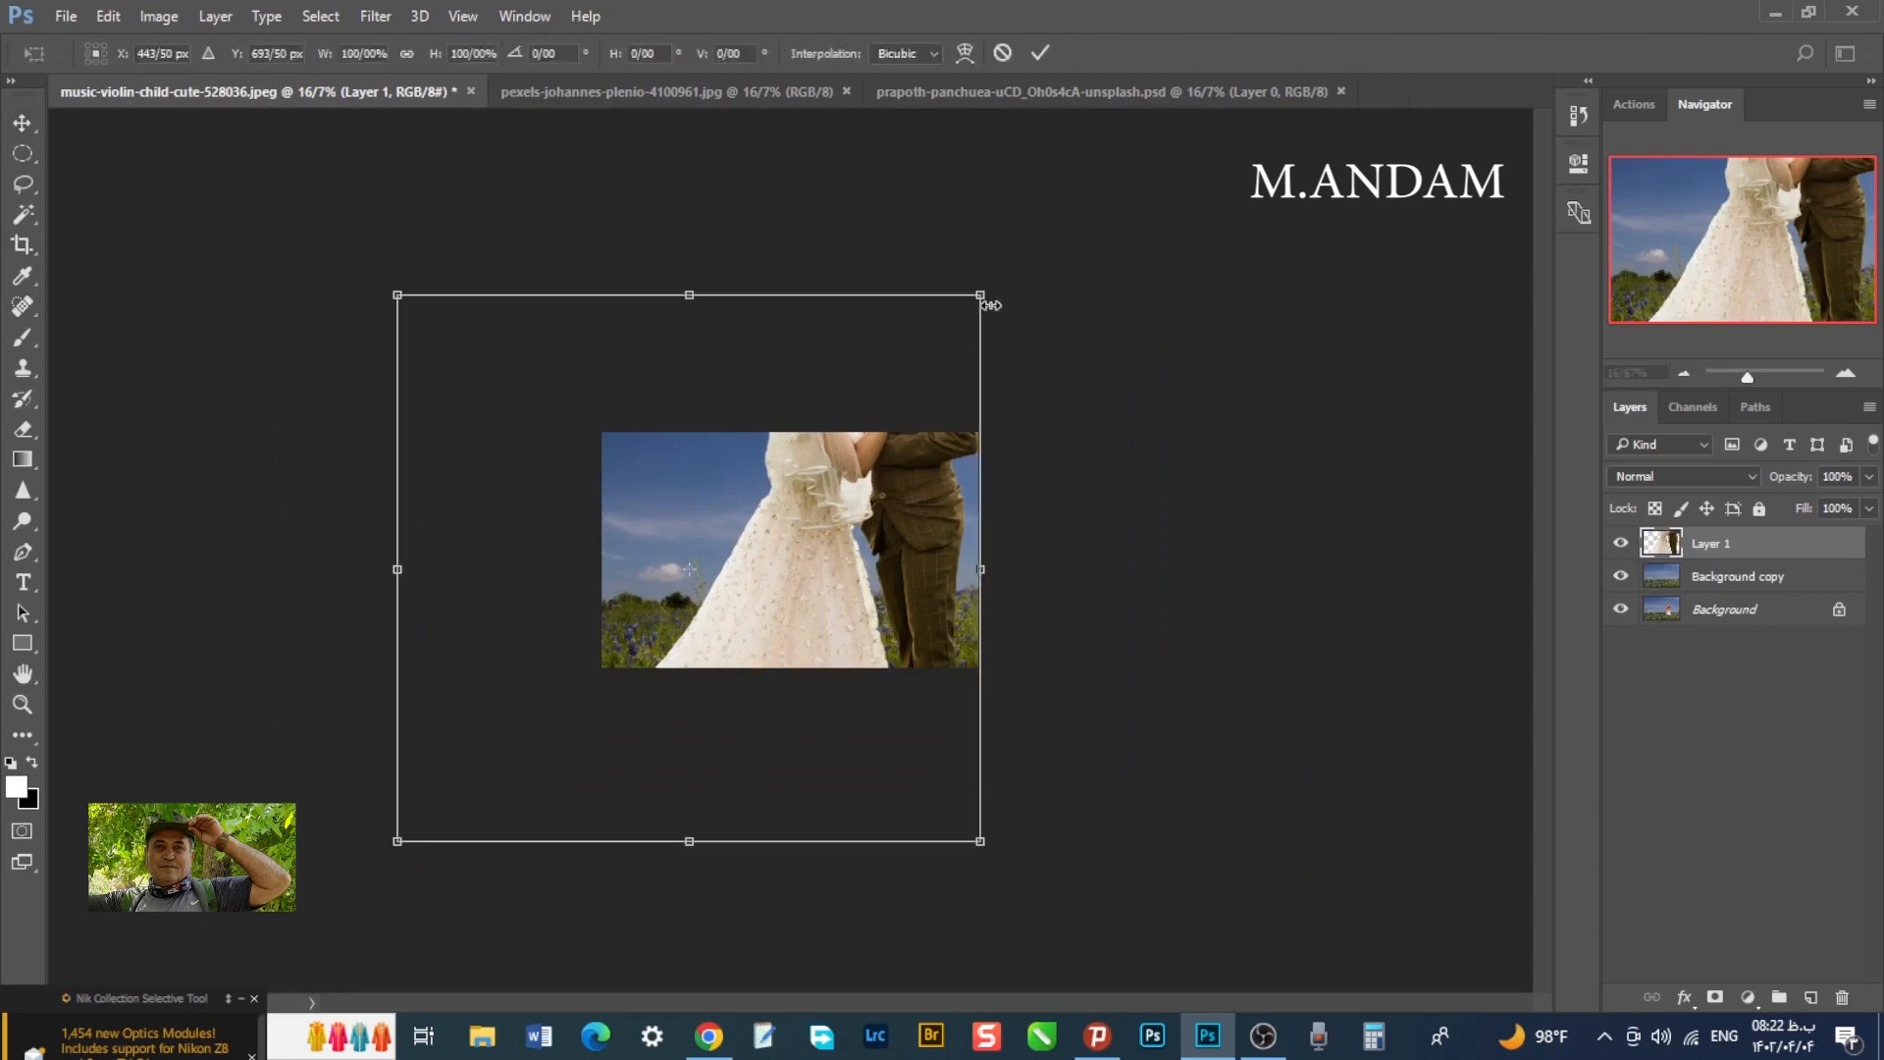
{"action": "left_click_drag", "start_coordinate": [989, 287], "coordinate": [769, 545]}
{"action": "left_click", "coordinate": [1040, 52]}
- Move the wedding couple straight down about 2.68 cm so they stand in the flowers
{"action": "left_click", "coordinate": [1845, 373]}
{"action": "left_click", "coordinate": [1845, 373]}
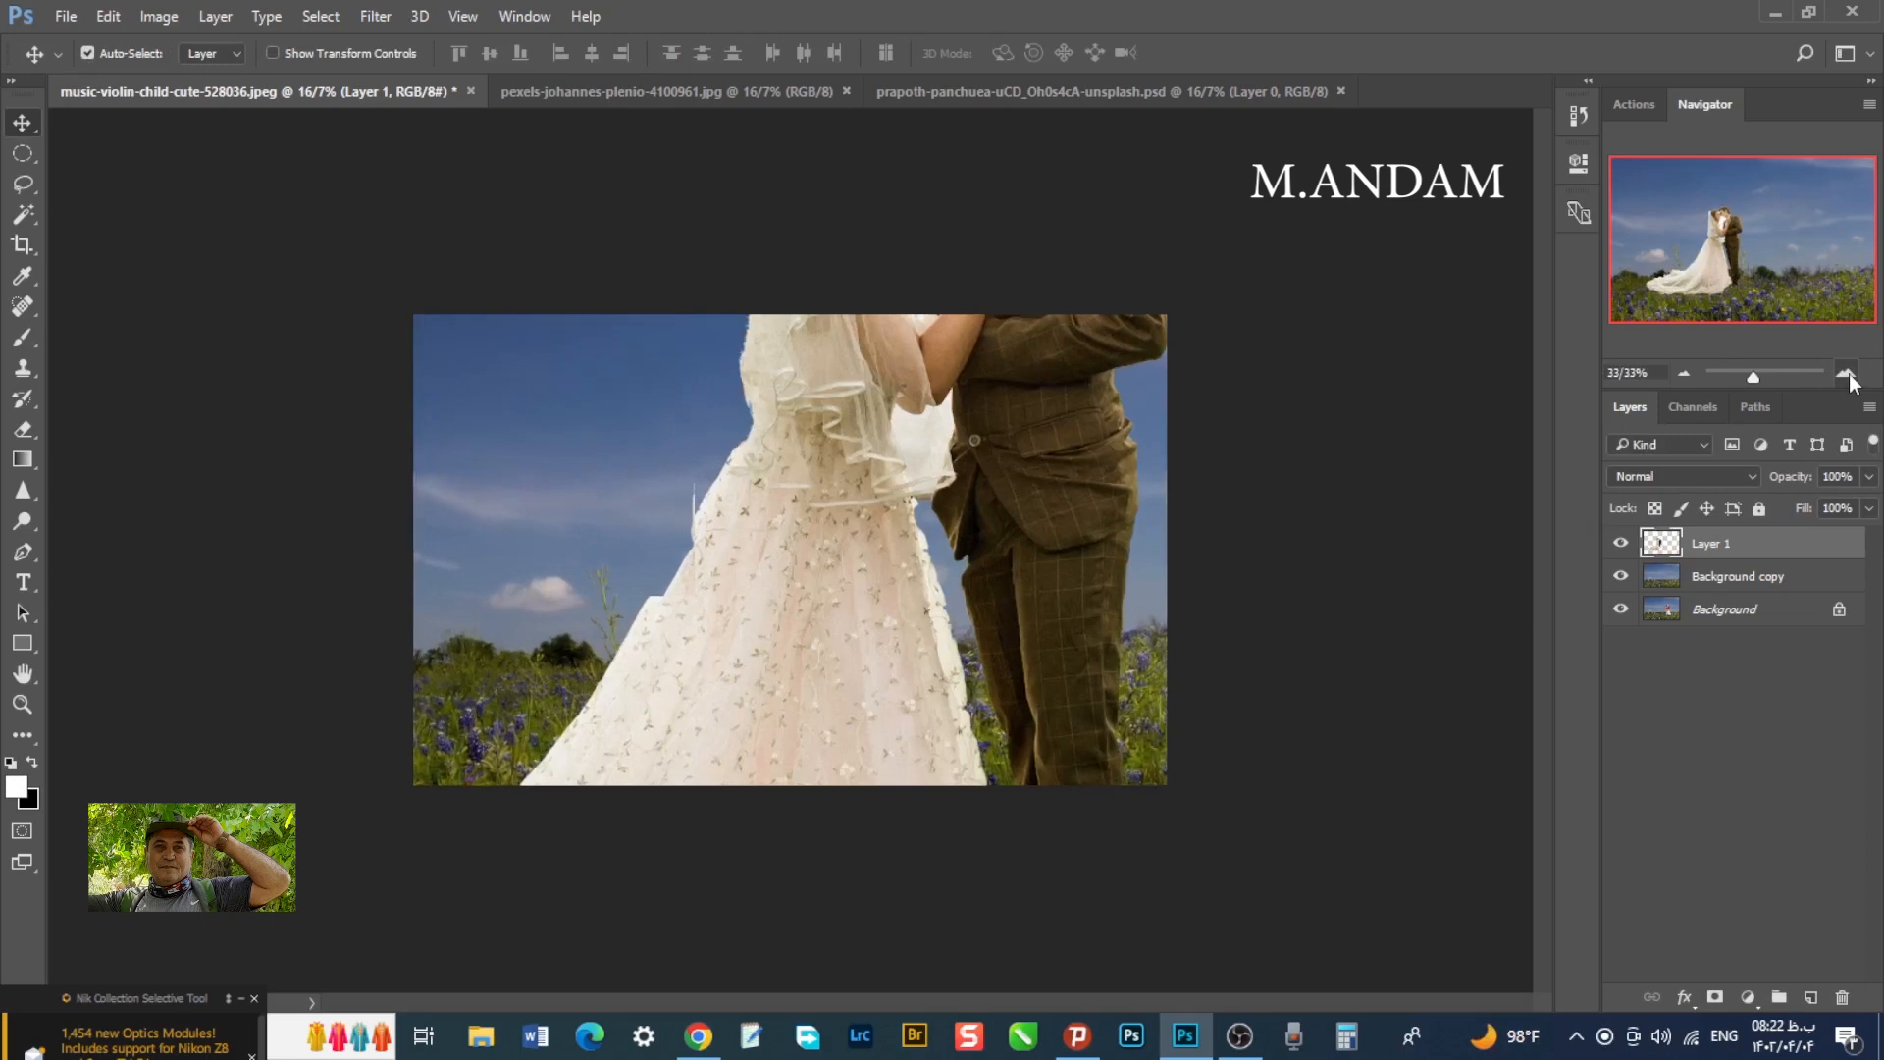
{"action": "left_click", "coordinate": [1845, 373]}
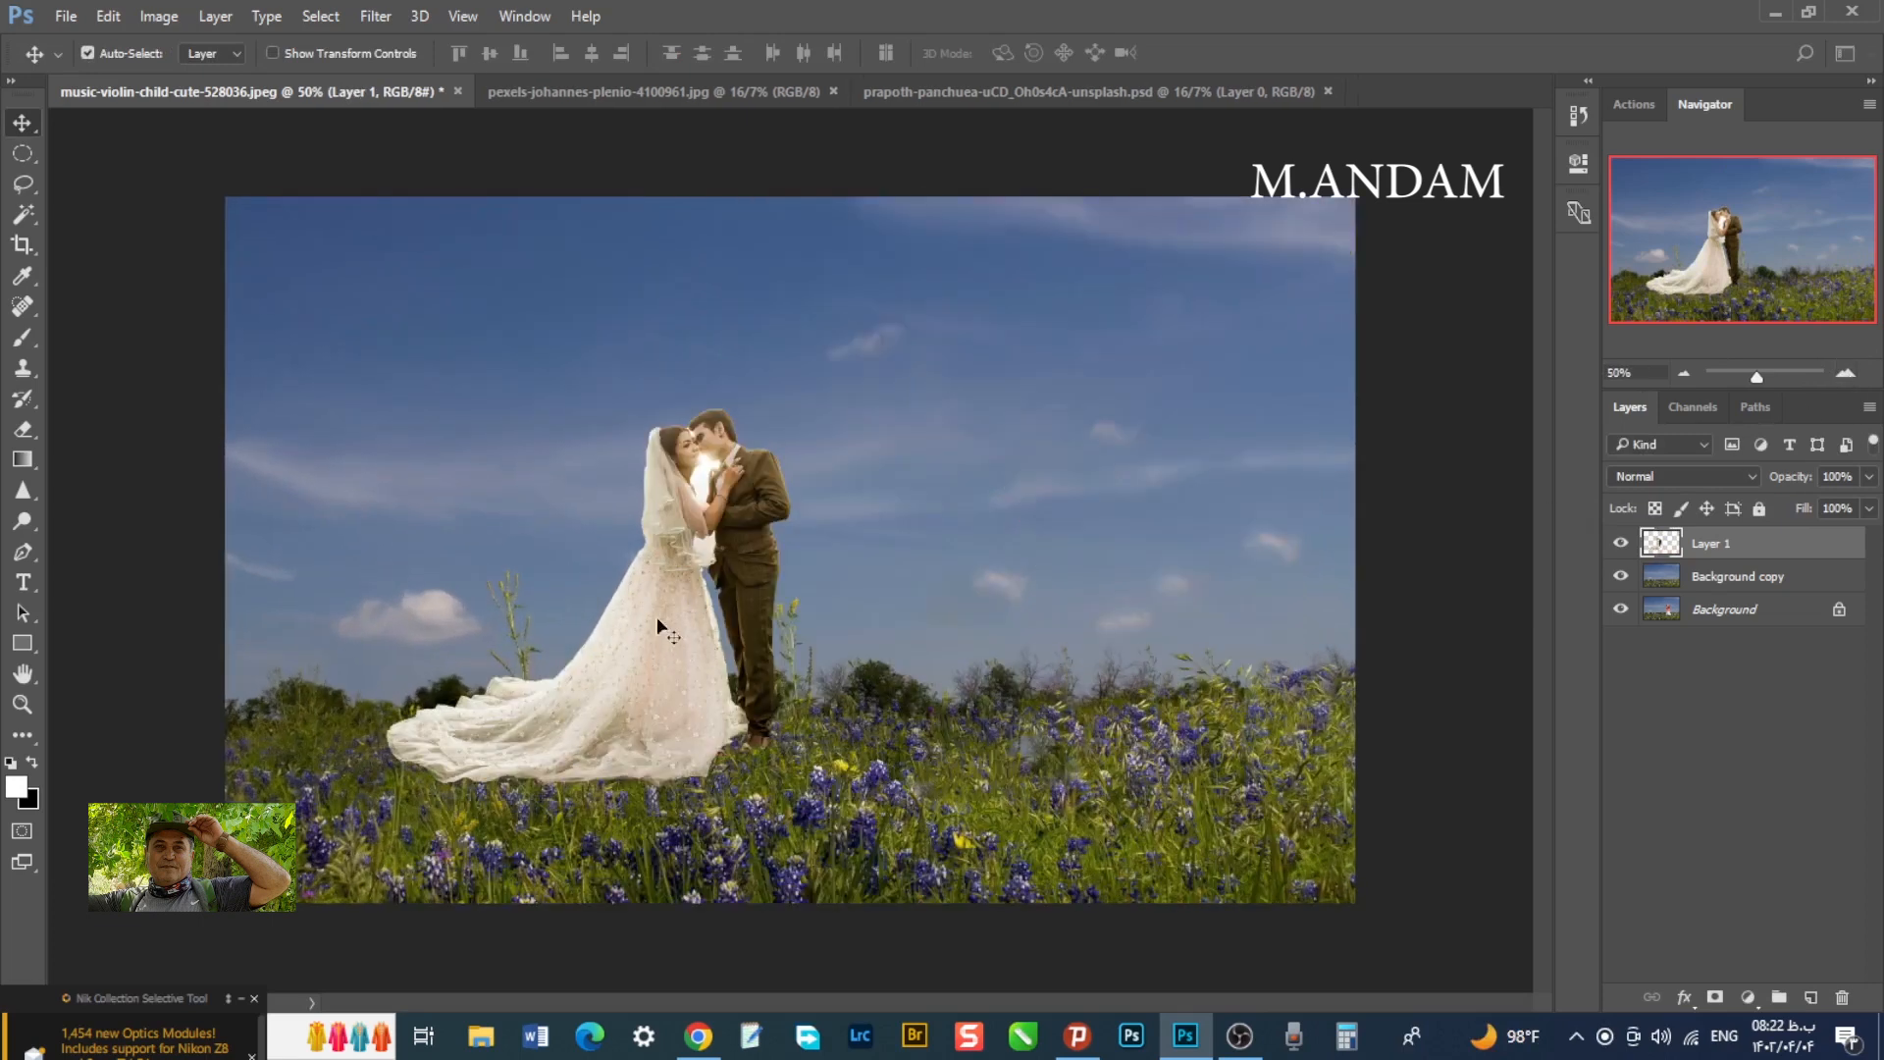
{"action": "left_click_drag", "start_coordinate": [656, 650], "coordinate": [655, 700]}
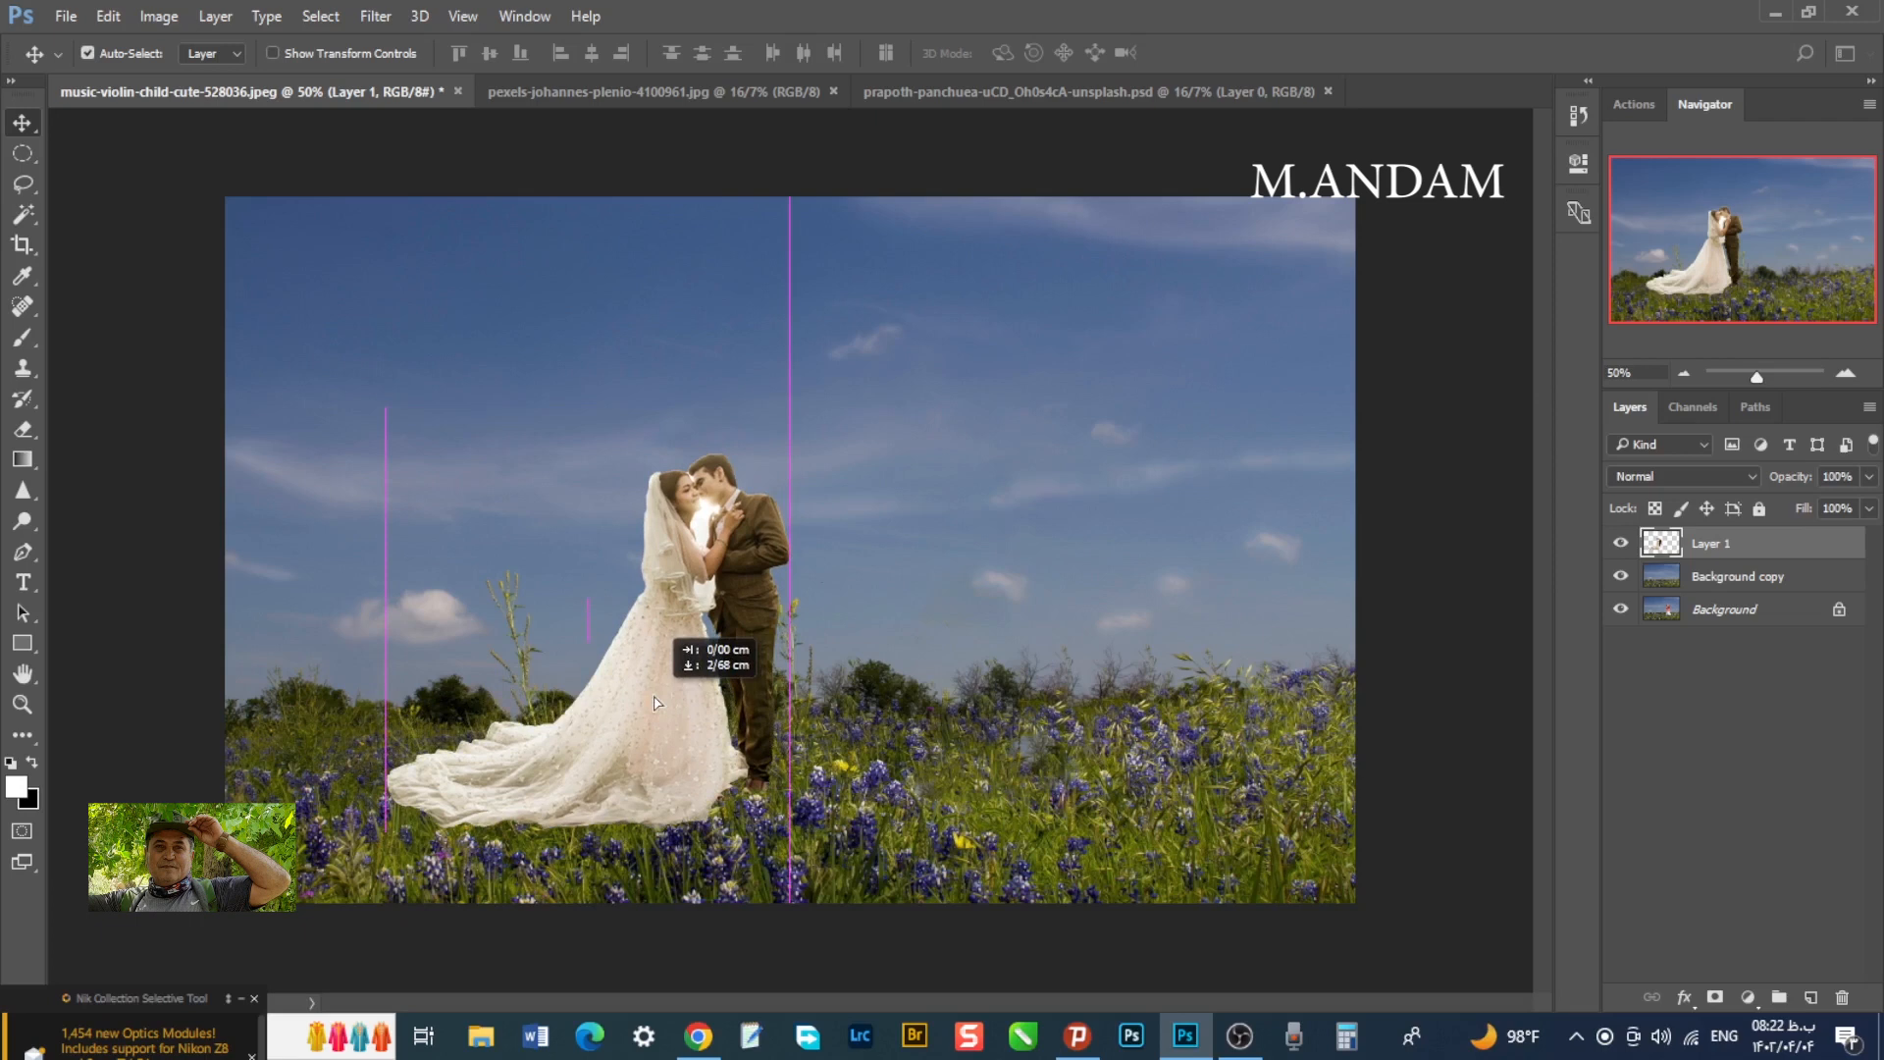
{"action": "left_click_drag", "start_coordinate": [655, 701], "coordinate": [657, 700]}
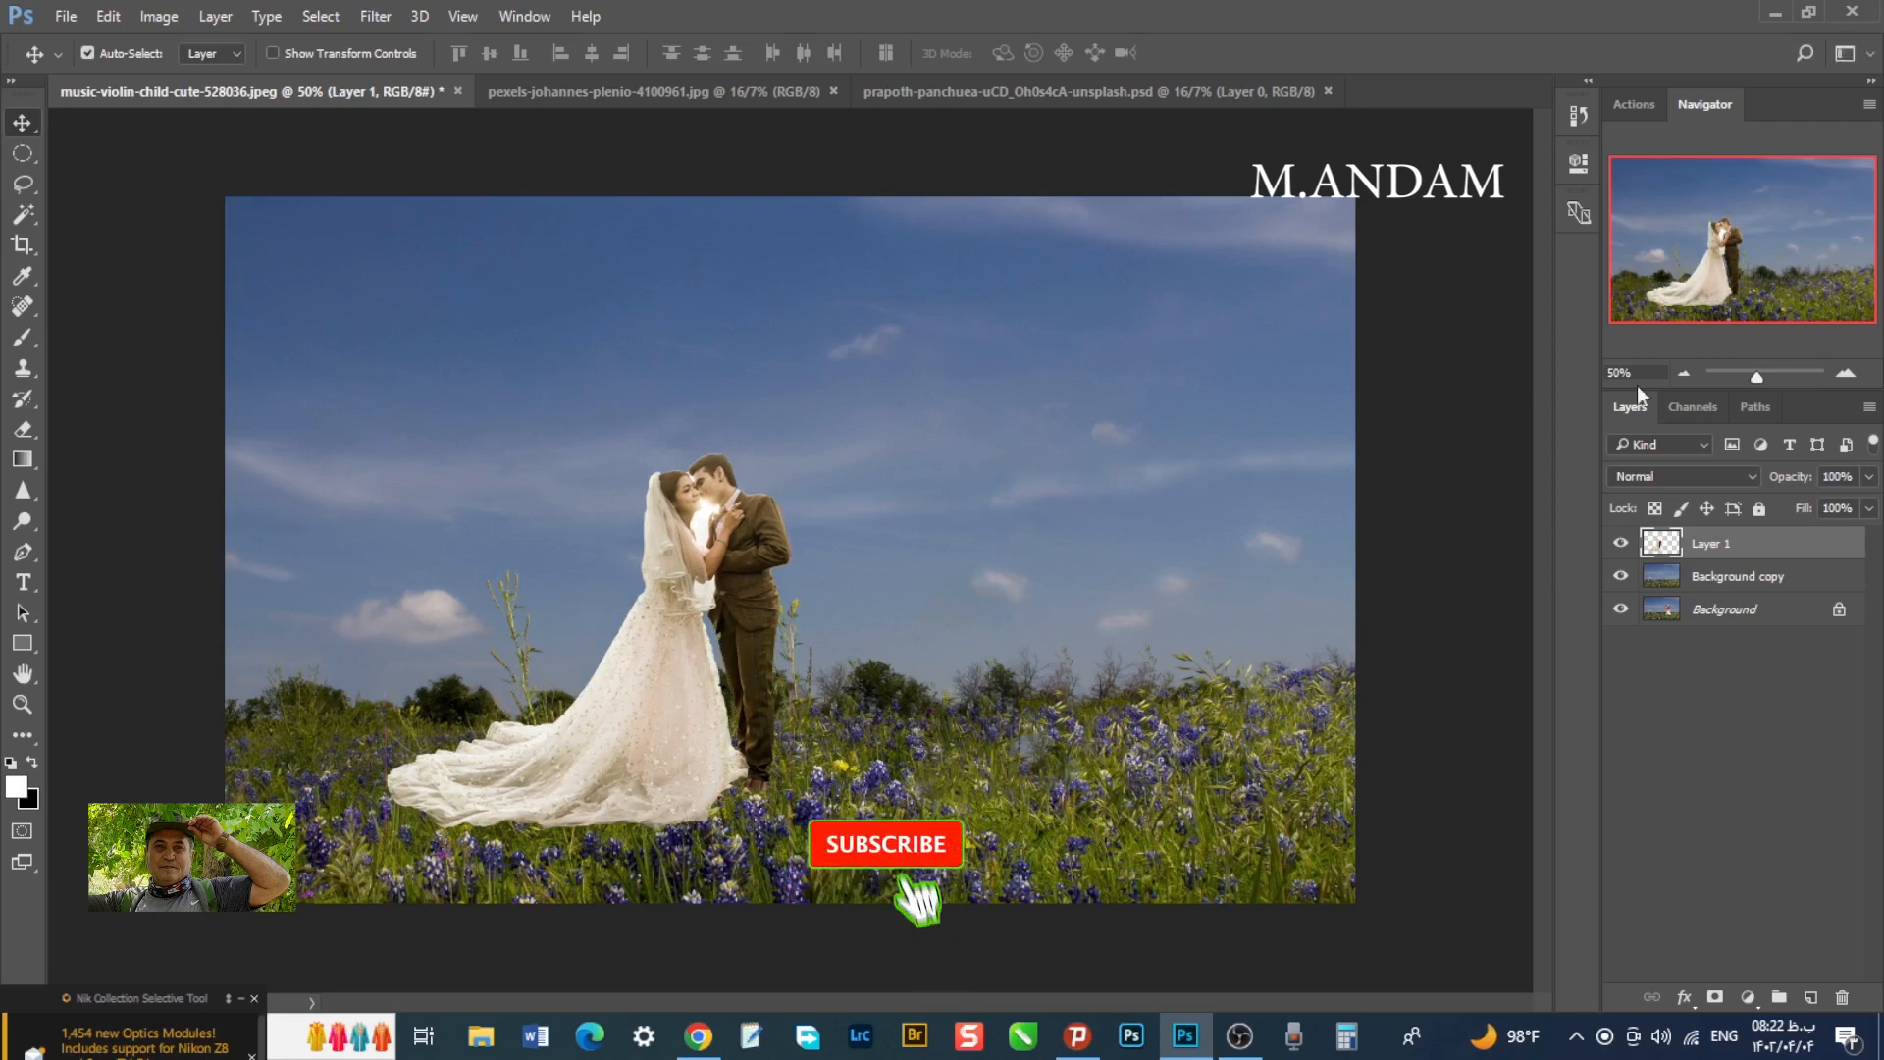
- Set up the Eraser with the 112 px grass-blade brush tip for blending the couple into the field
{"action": "left_click", "coordinate": [1845, 373]}
{"action": "left_click", "coordinate": [1844, 373]}
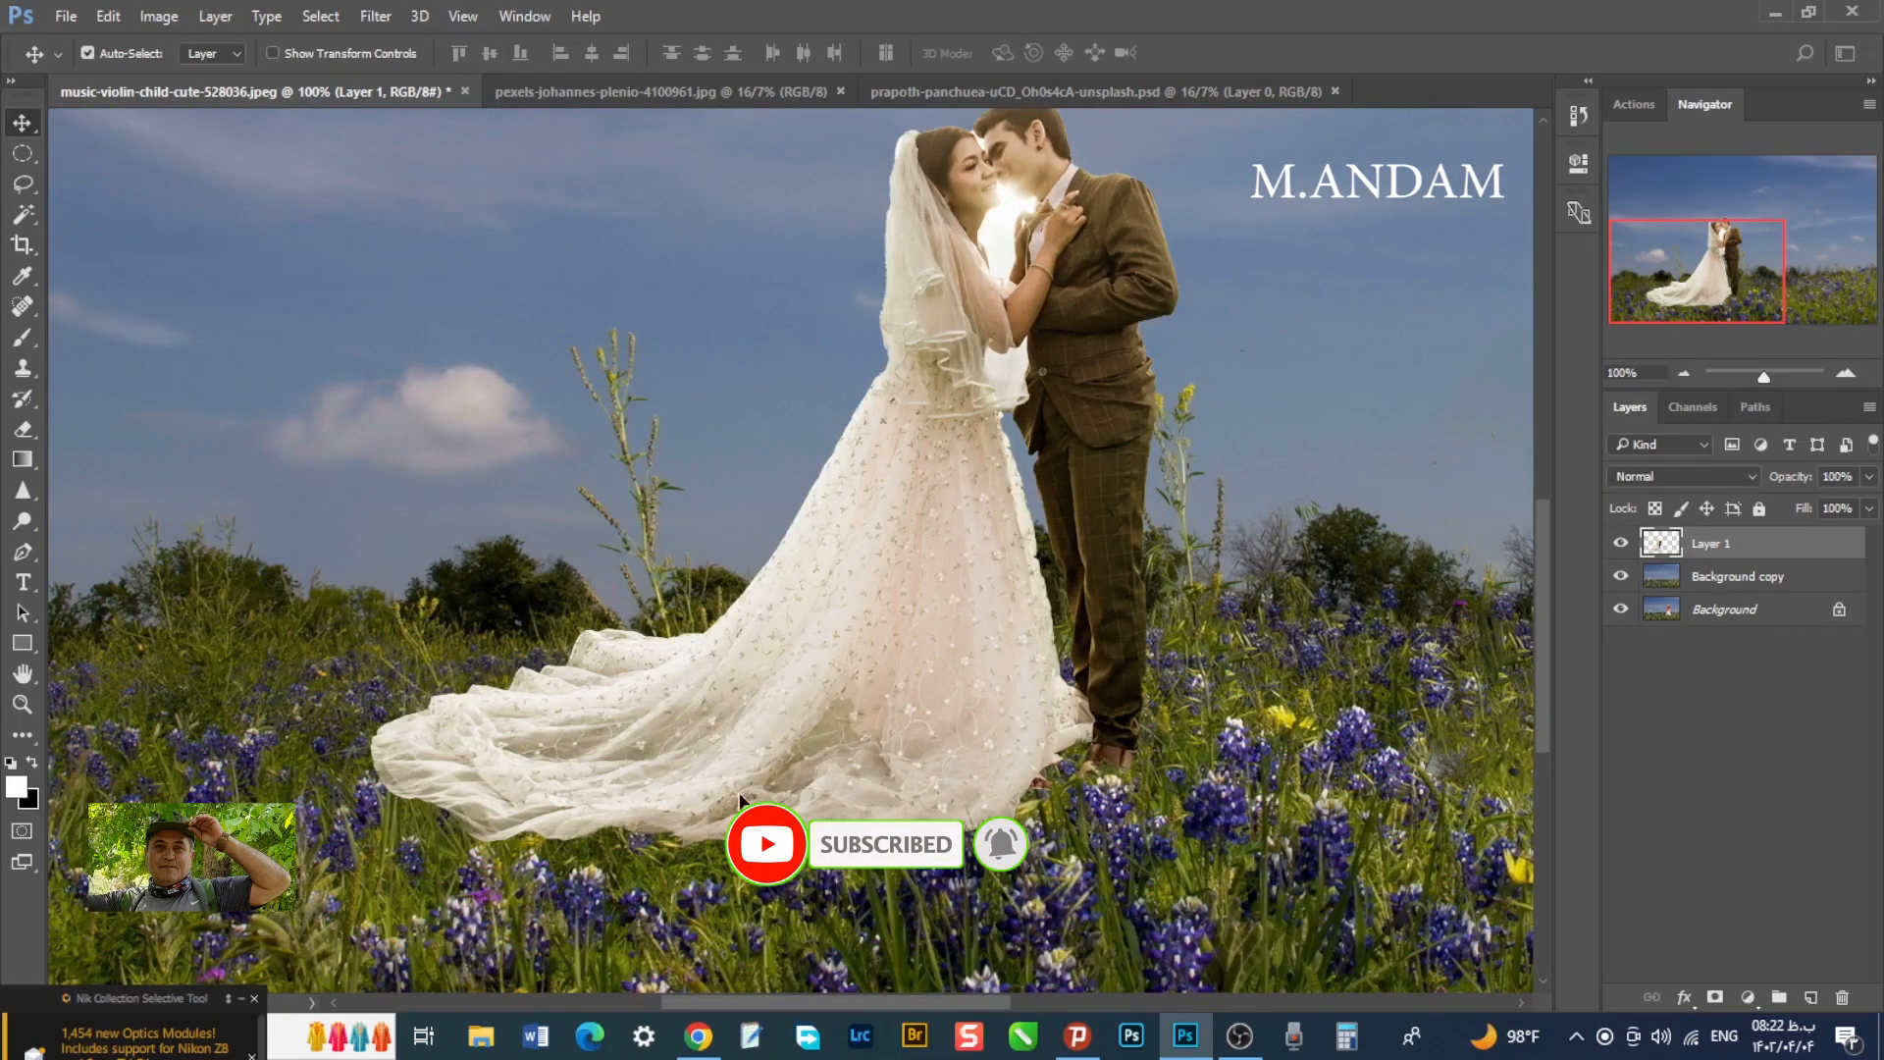
{"action": "left_click", "coordinate": [28, 428]}
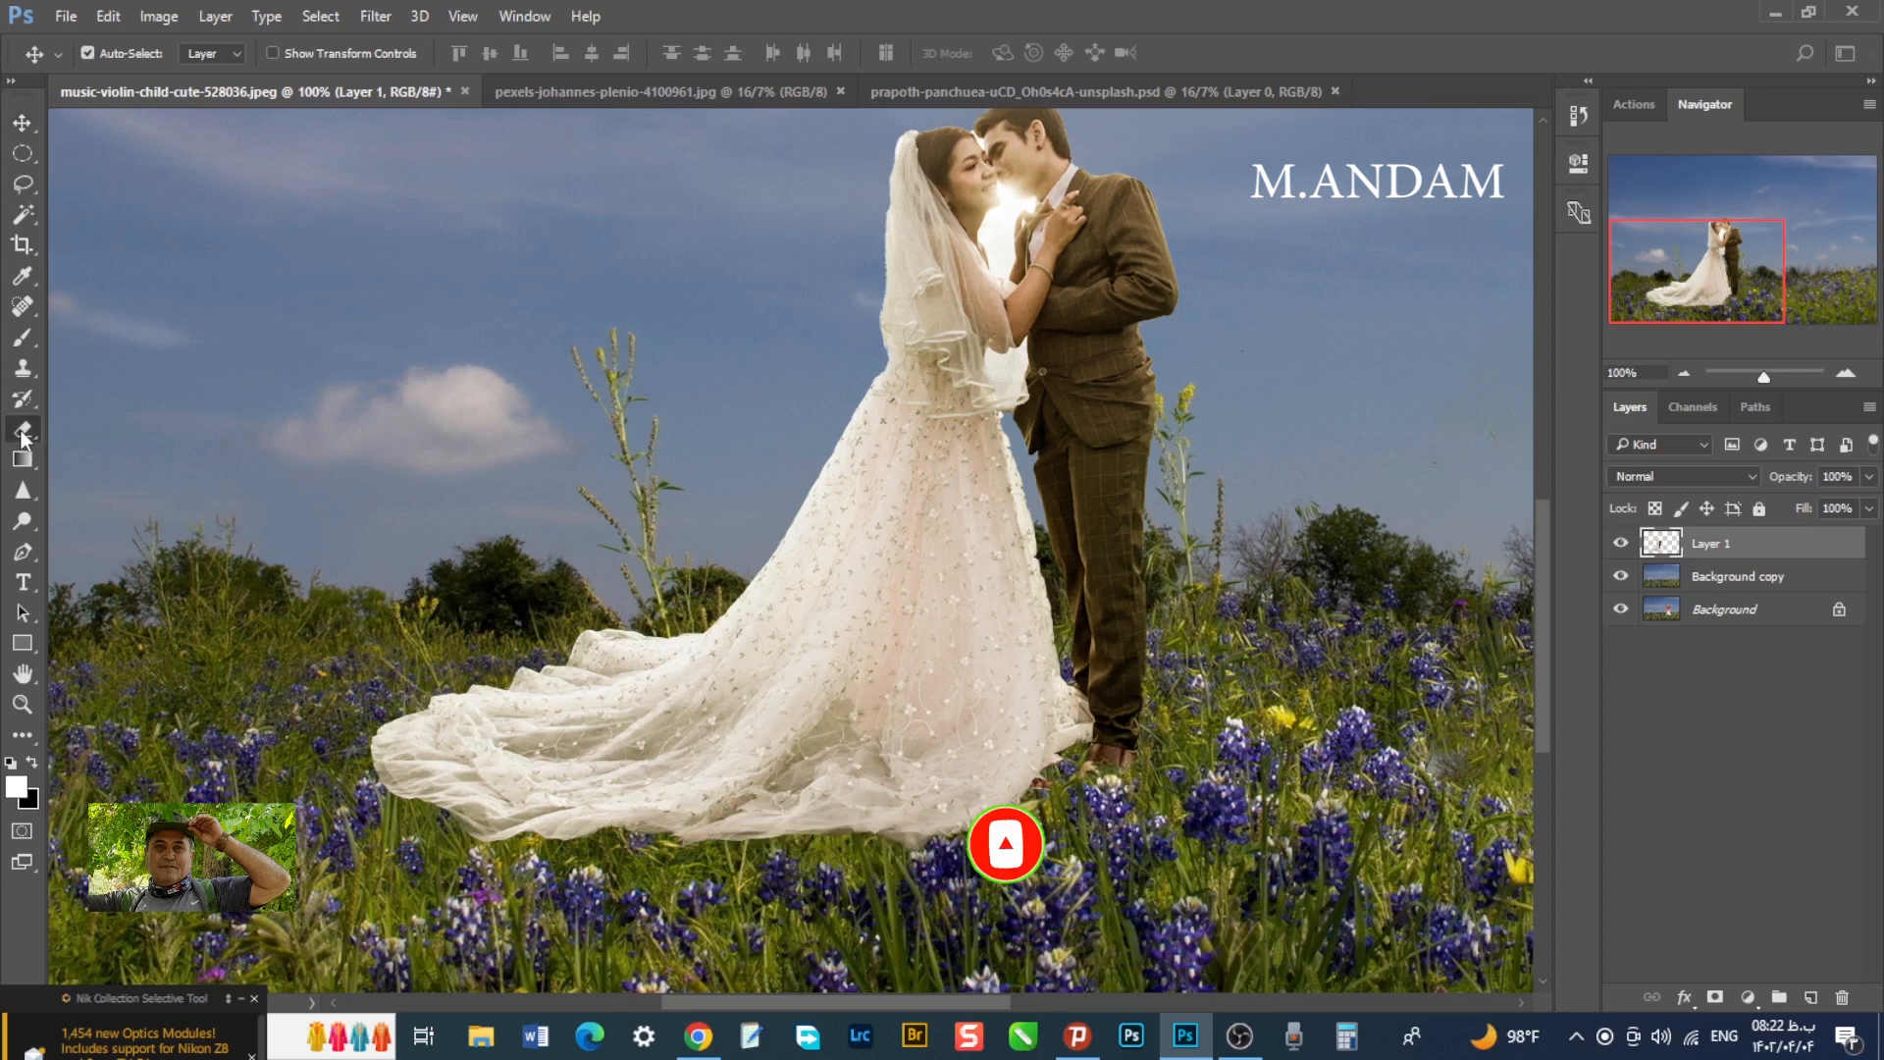
{"action": "left_click", "coordinate": [122, 54]}
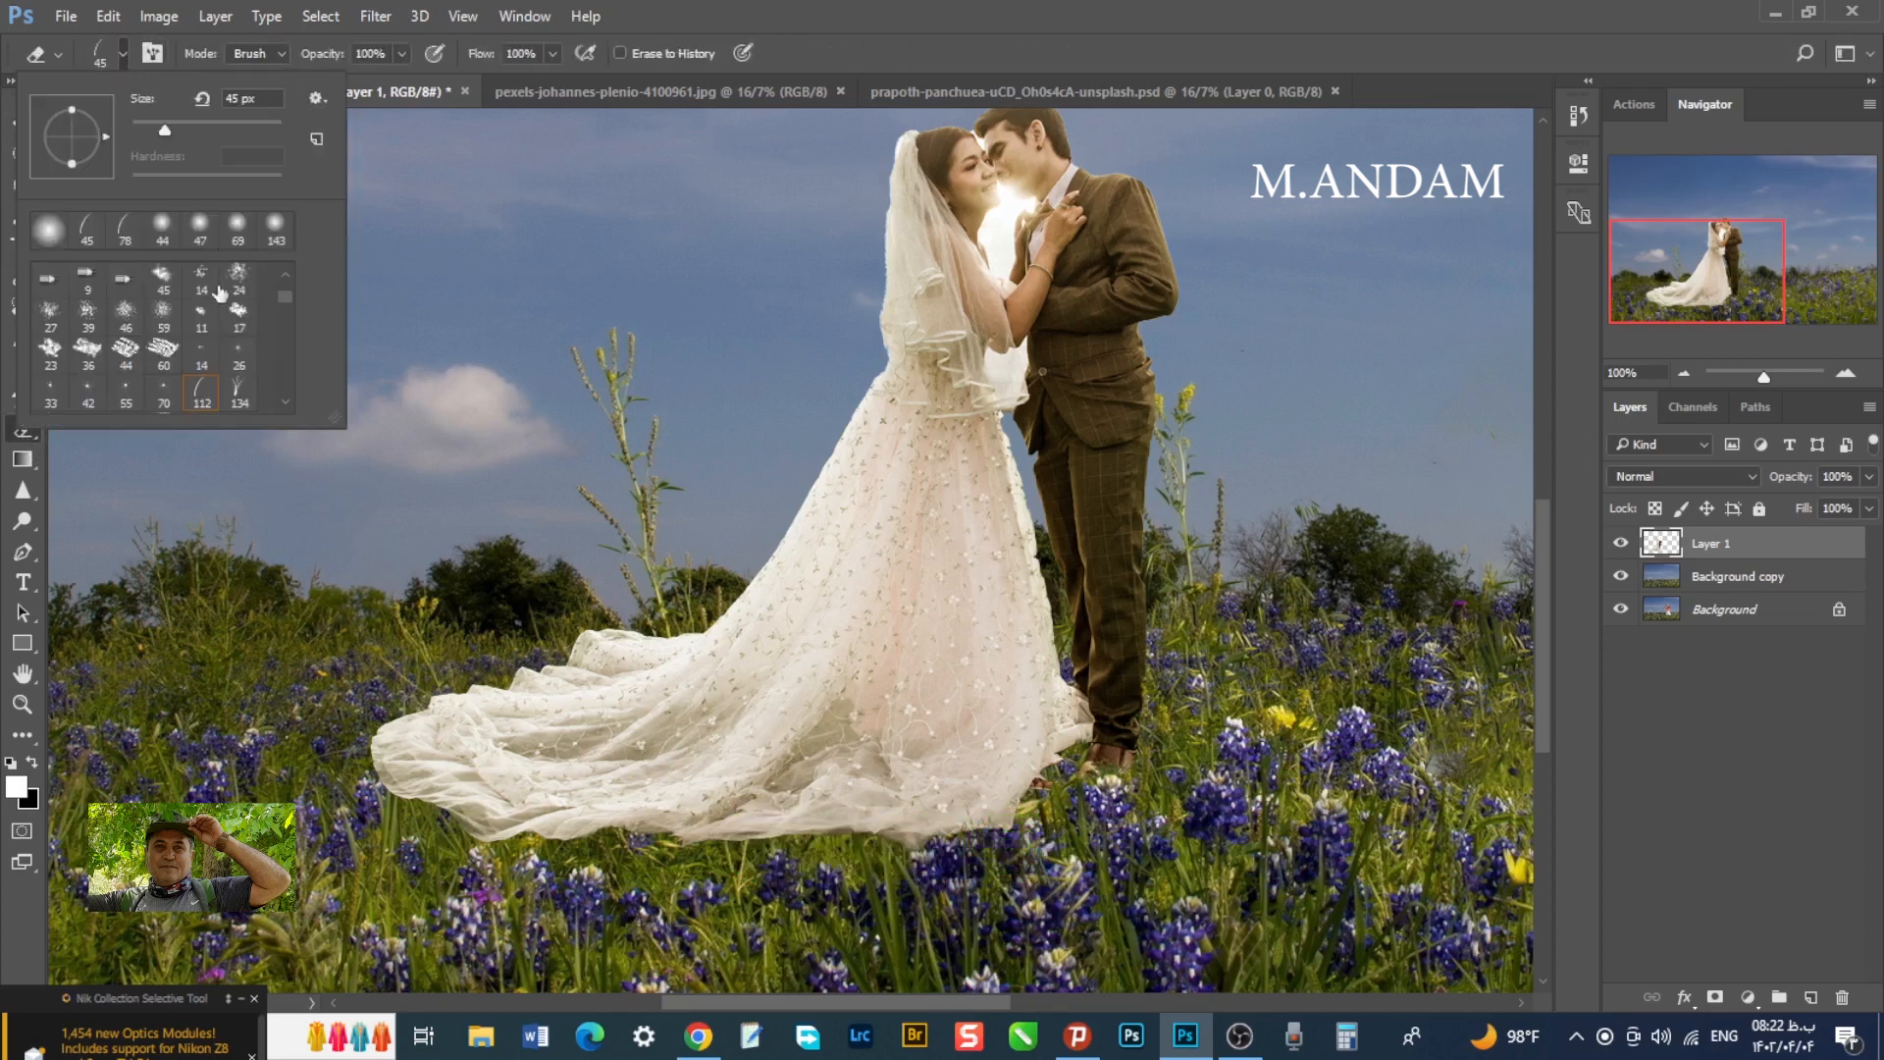
{"action": "left_click", "coordinate": [201, 395]}
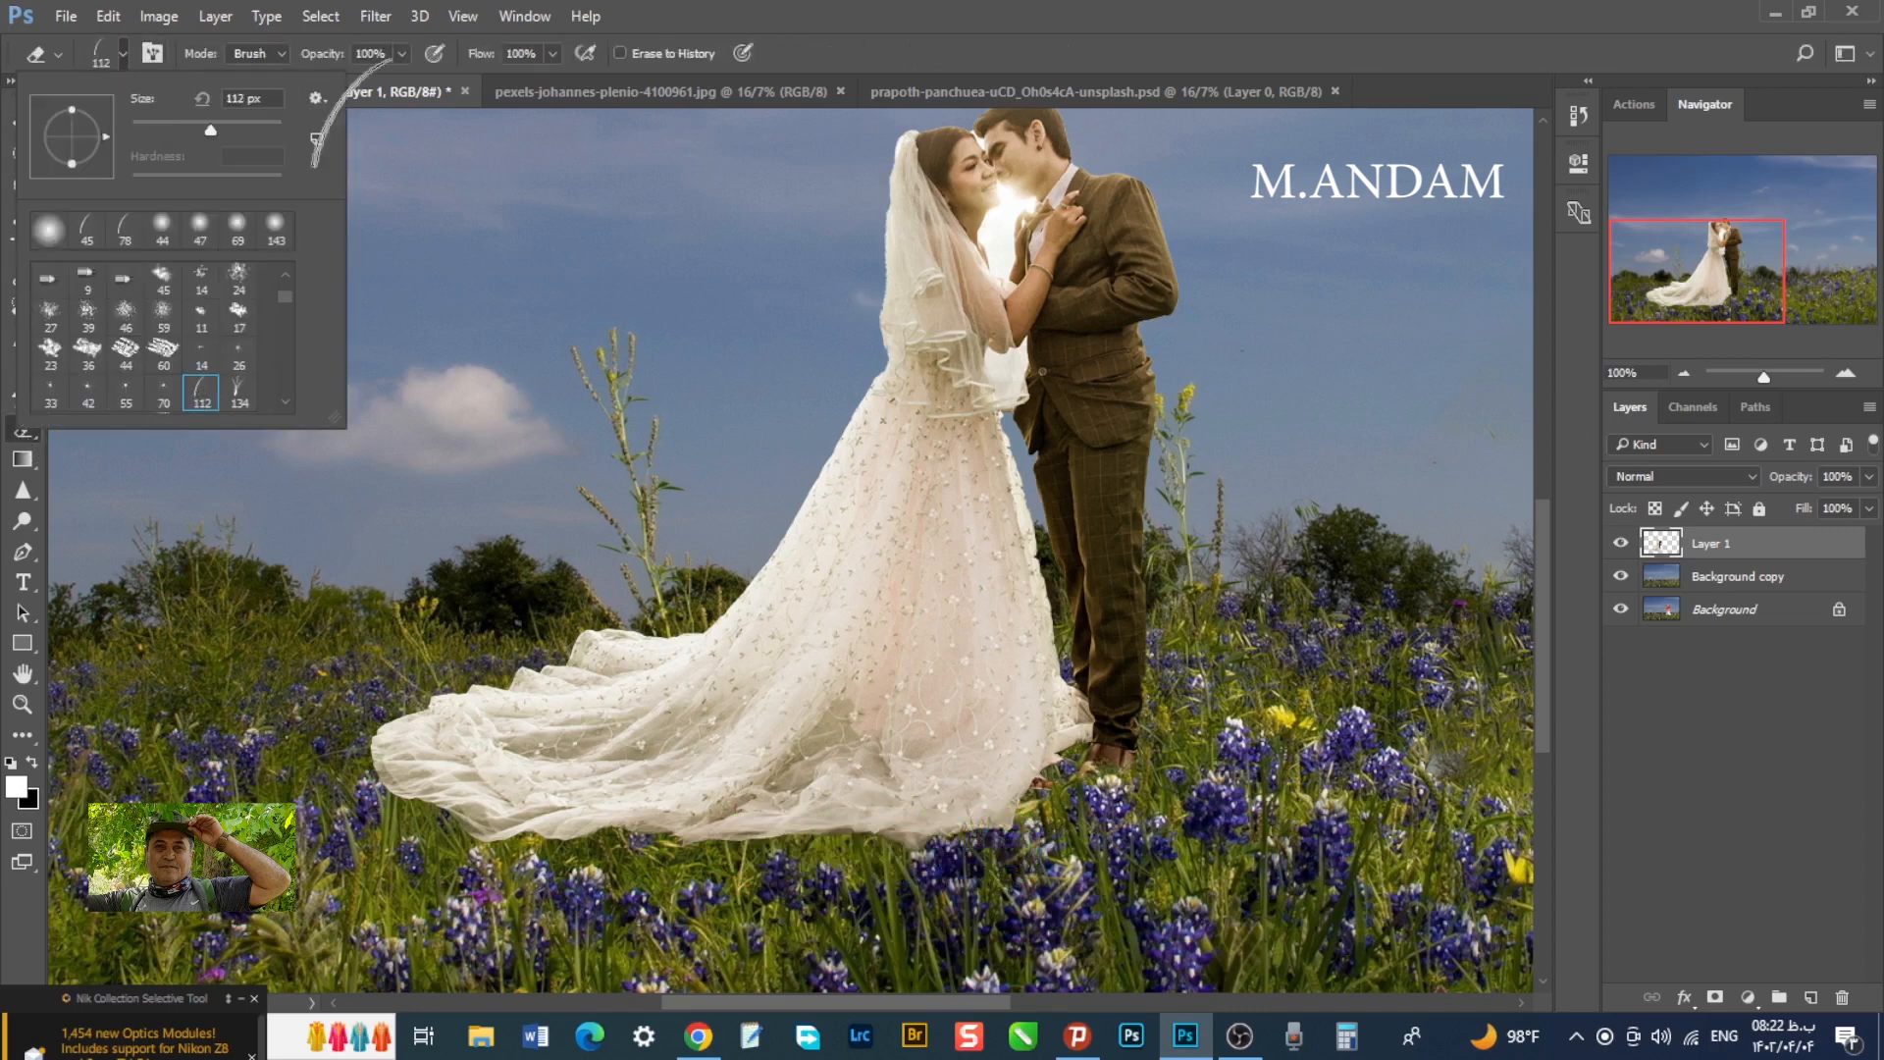
{"action": "left_click", "coordinate": [483, 71]}
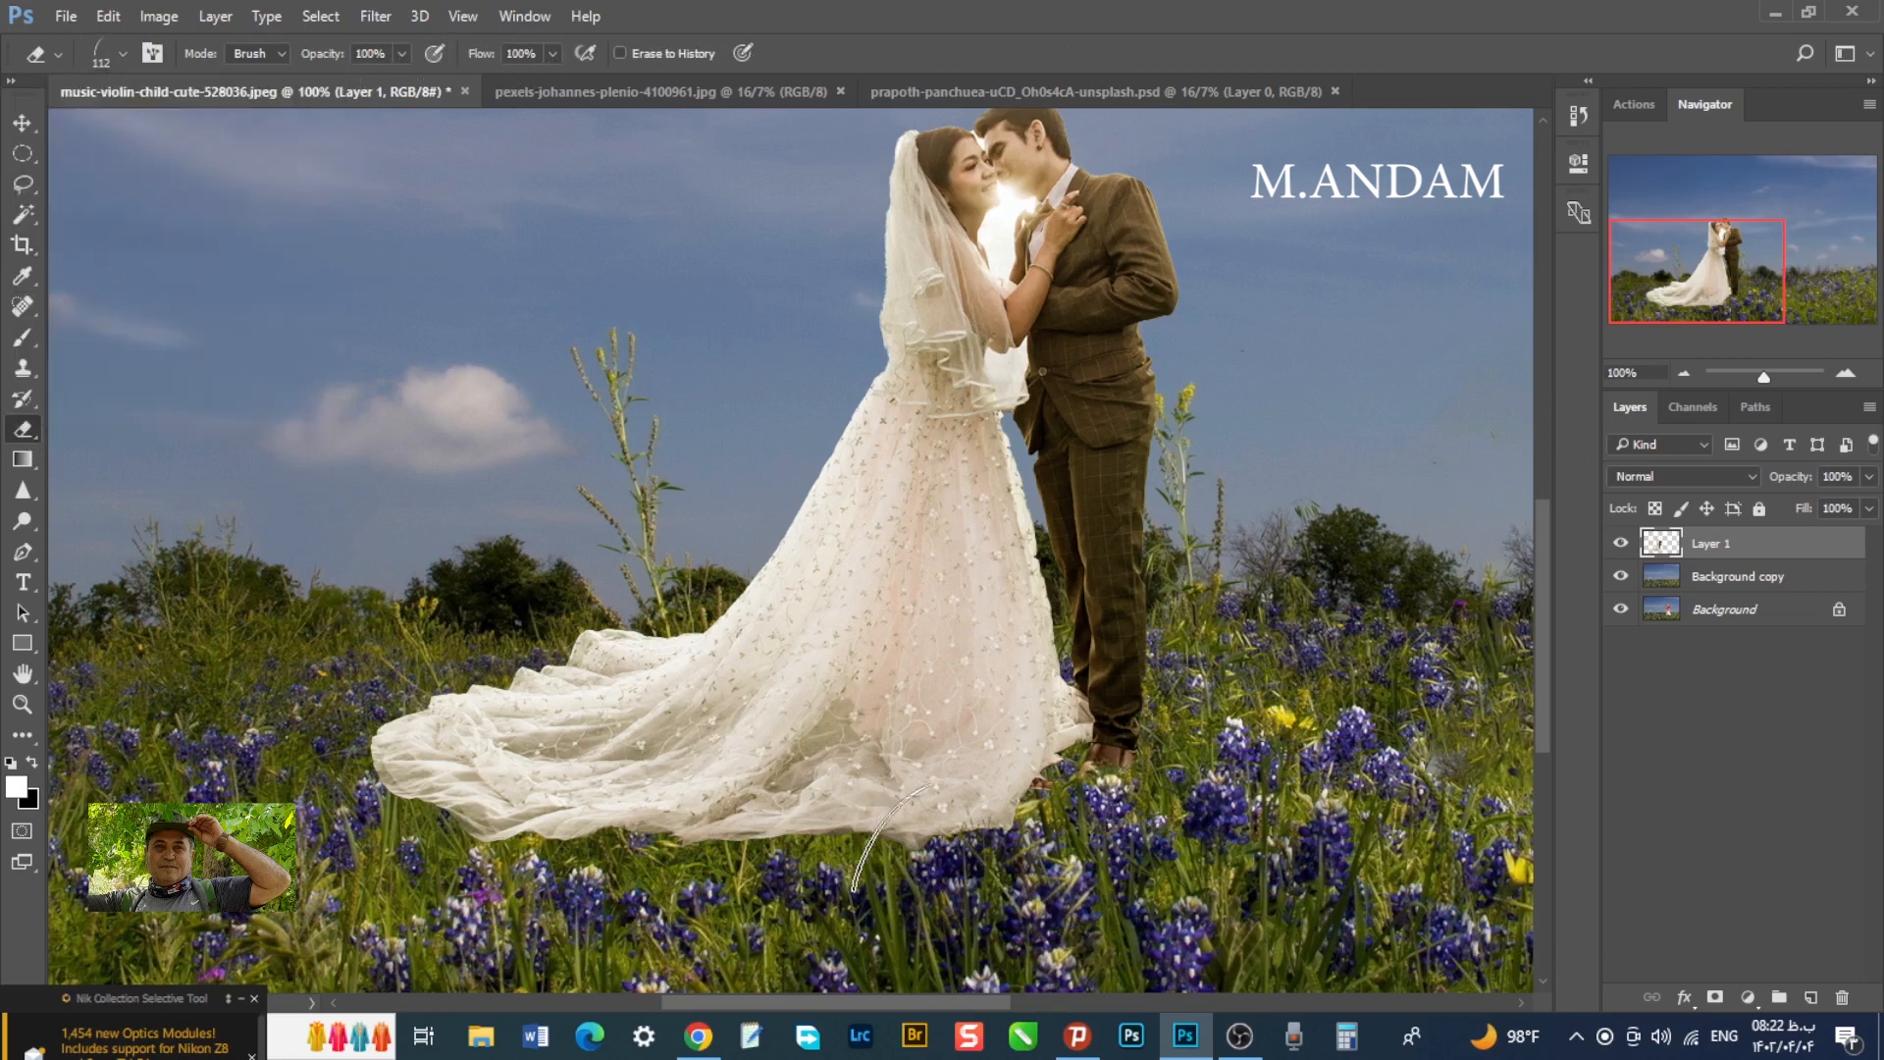
- Reduce the grass eraser to 44 px, erase along the dress's lower hem, and undo the last stroke
{"action": "left_click", "coordinate": [123, 54]}
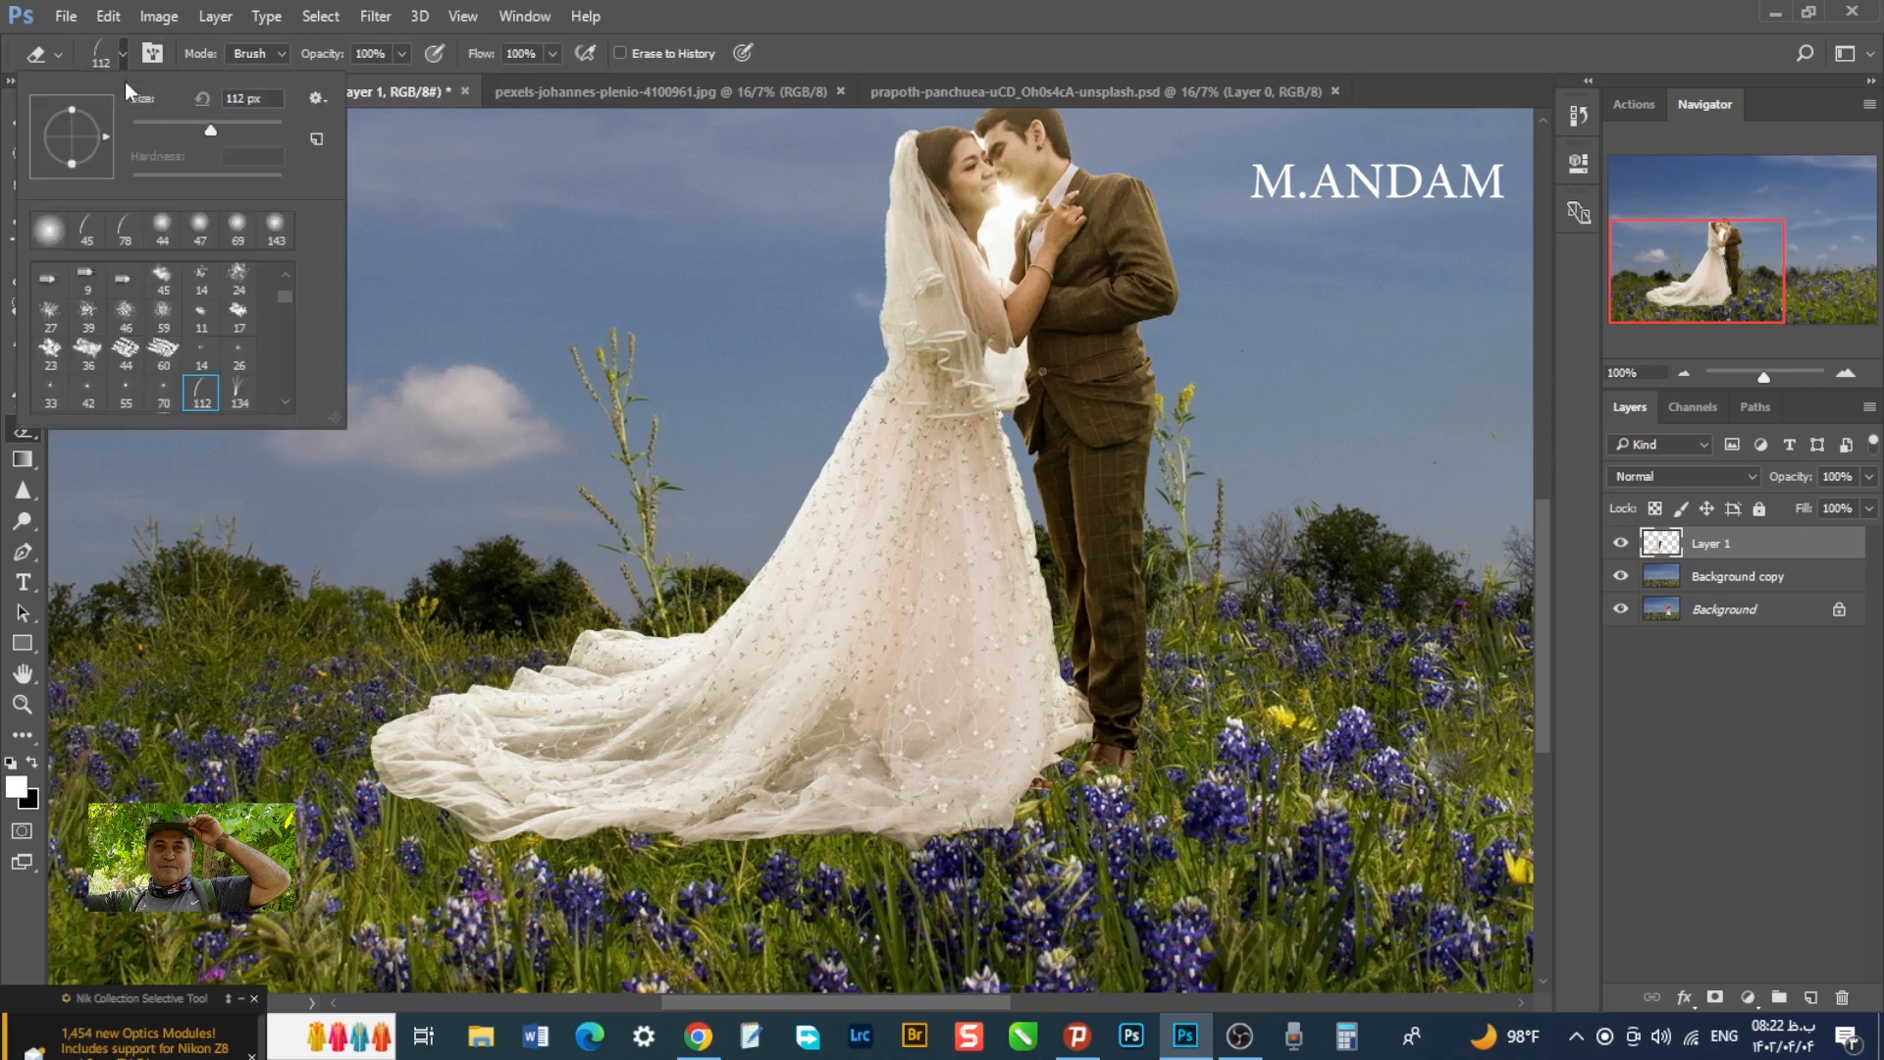
{"action": "left_click", "coordinate": [163, 127]}
{"action": "mouse_move", "coordinate": [980, 834]}
{"action": "left_mouse_down"}
{"action": "mouse_move", "coordinate": [840, 830]}
{"action": "mouse_move", "coordinate": [683, 861]}
{"action": "mouse_move", "coordinate": [737, 829]}
{"action": "mouse_move", "coordinate": [506, 844]}
{"action": "left_mouse_up"}
{"action": "key", "text": "ctrl+z"}
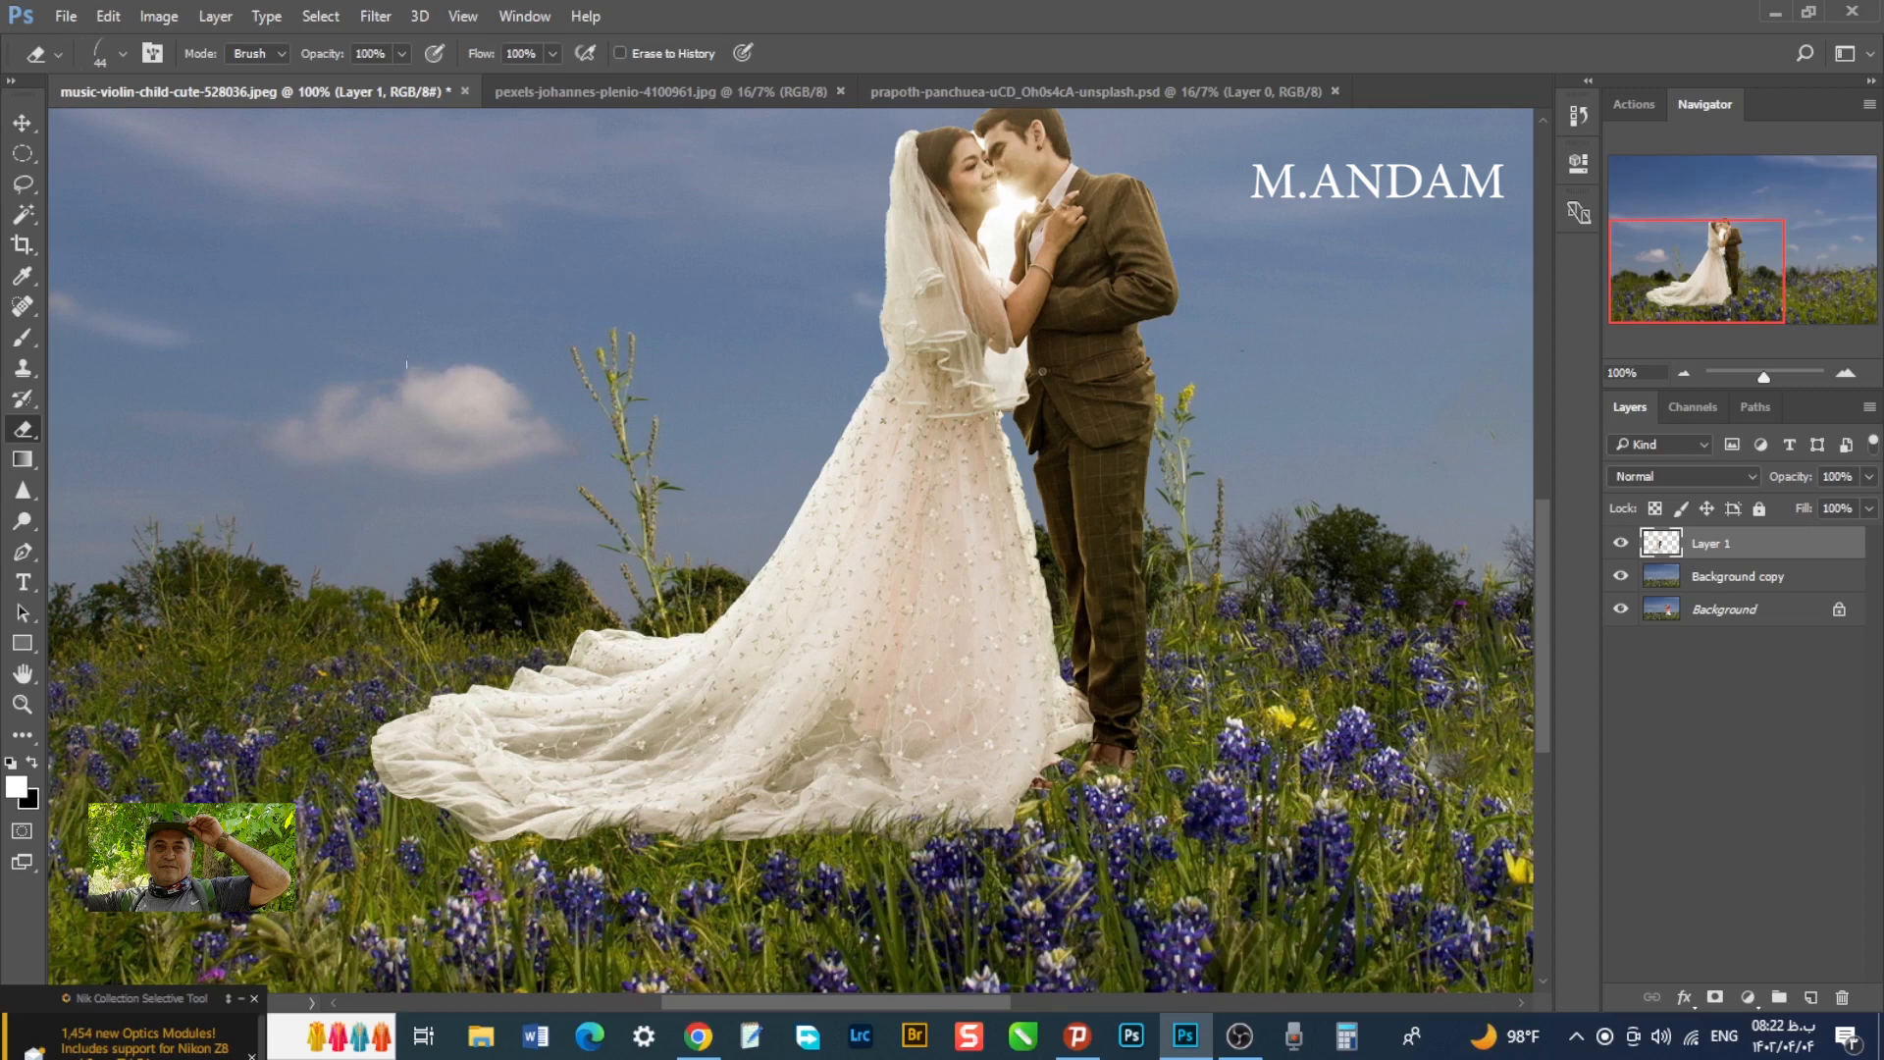
- Lower the Eraser opacity to 84% and erase grass shapes around the dress train's edges and the couple's feet
{"action": "left_click", "coordinate": [402, 52]}
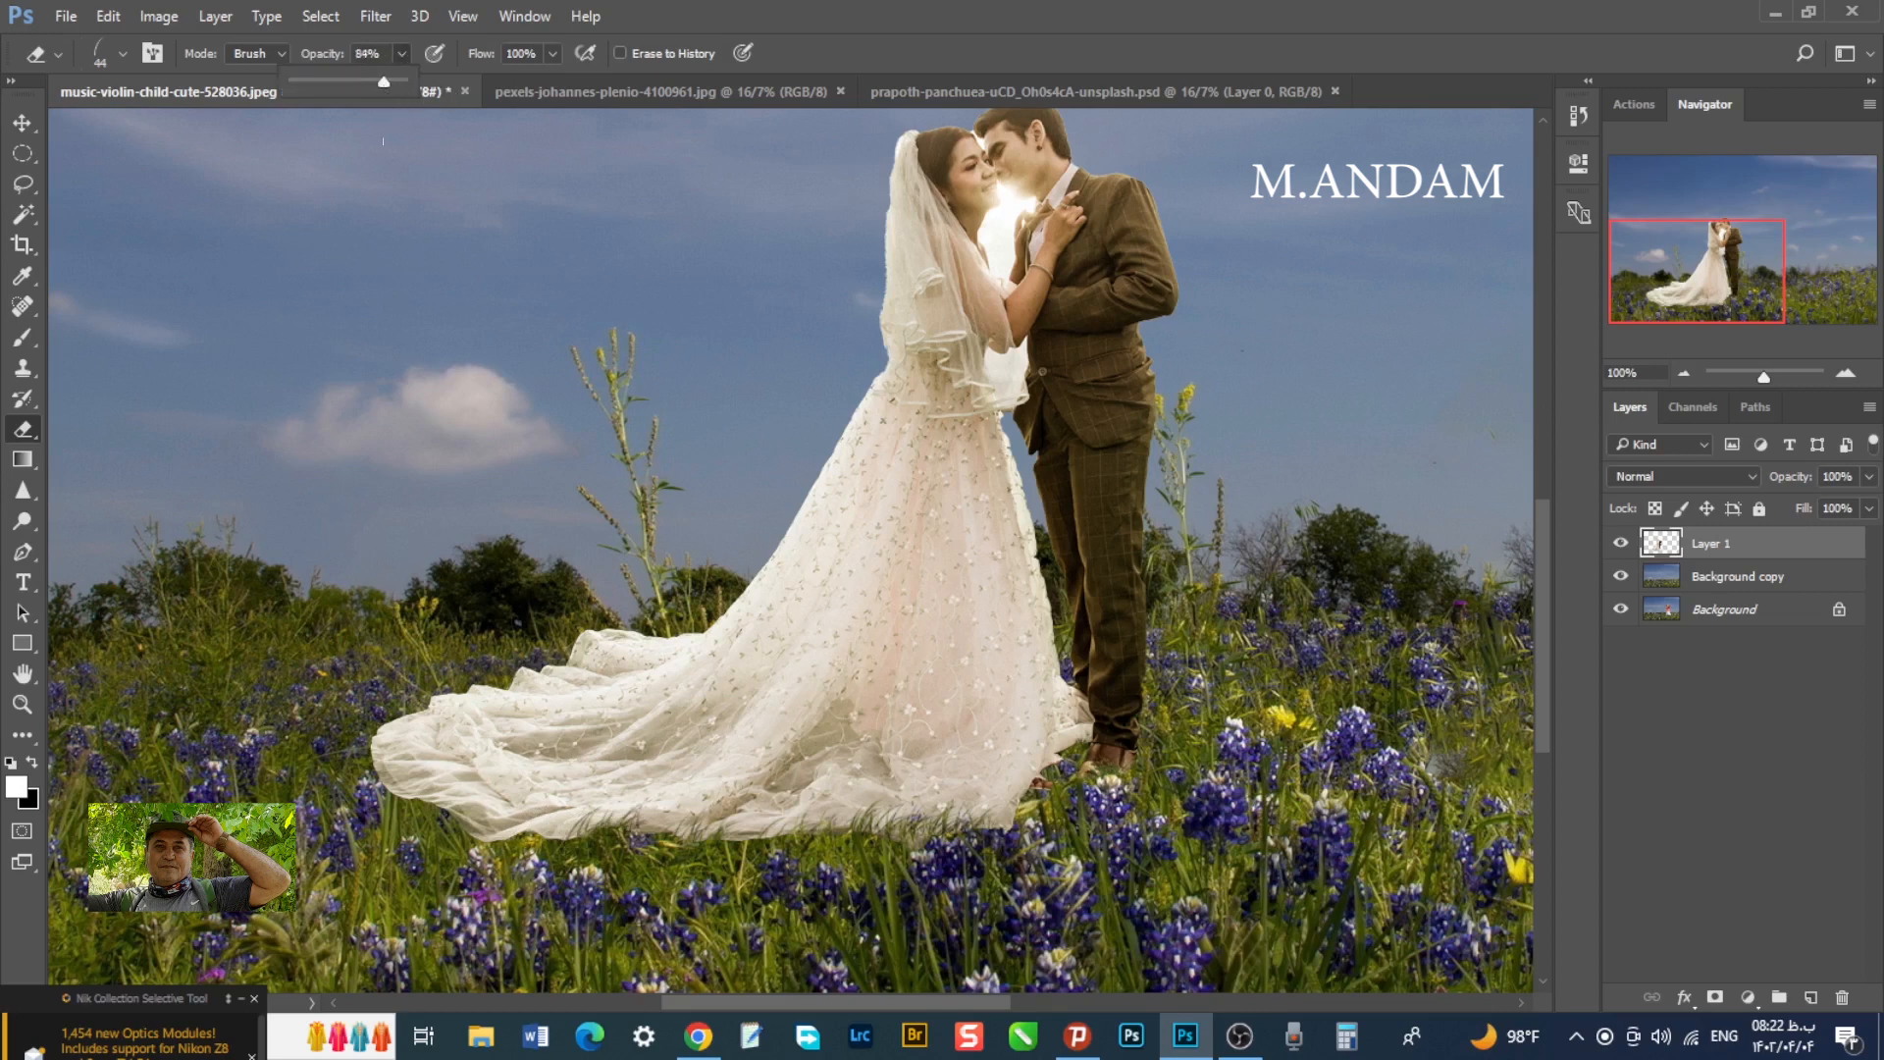
{"action": "left_click", "coordinate": [511, 832]}
{"action": "left_click_drag", "start_coordinate": [520, 830], "coordinate": [437, 802]}
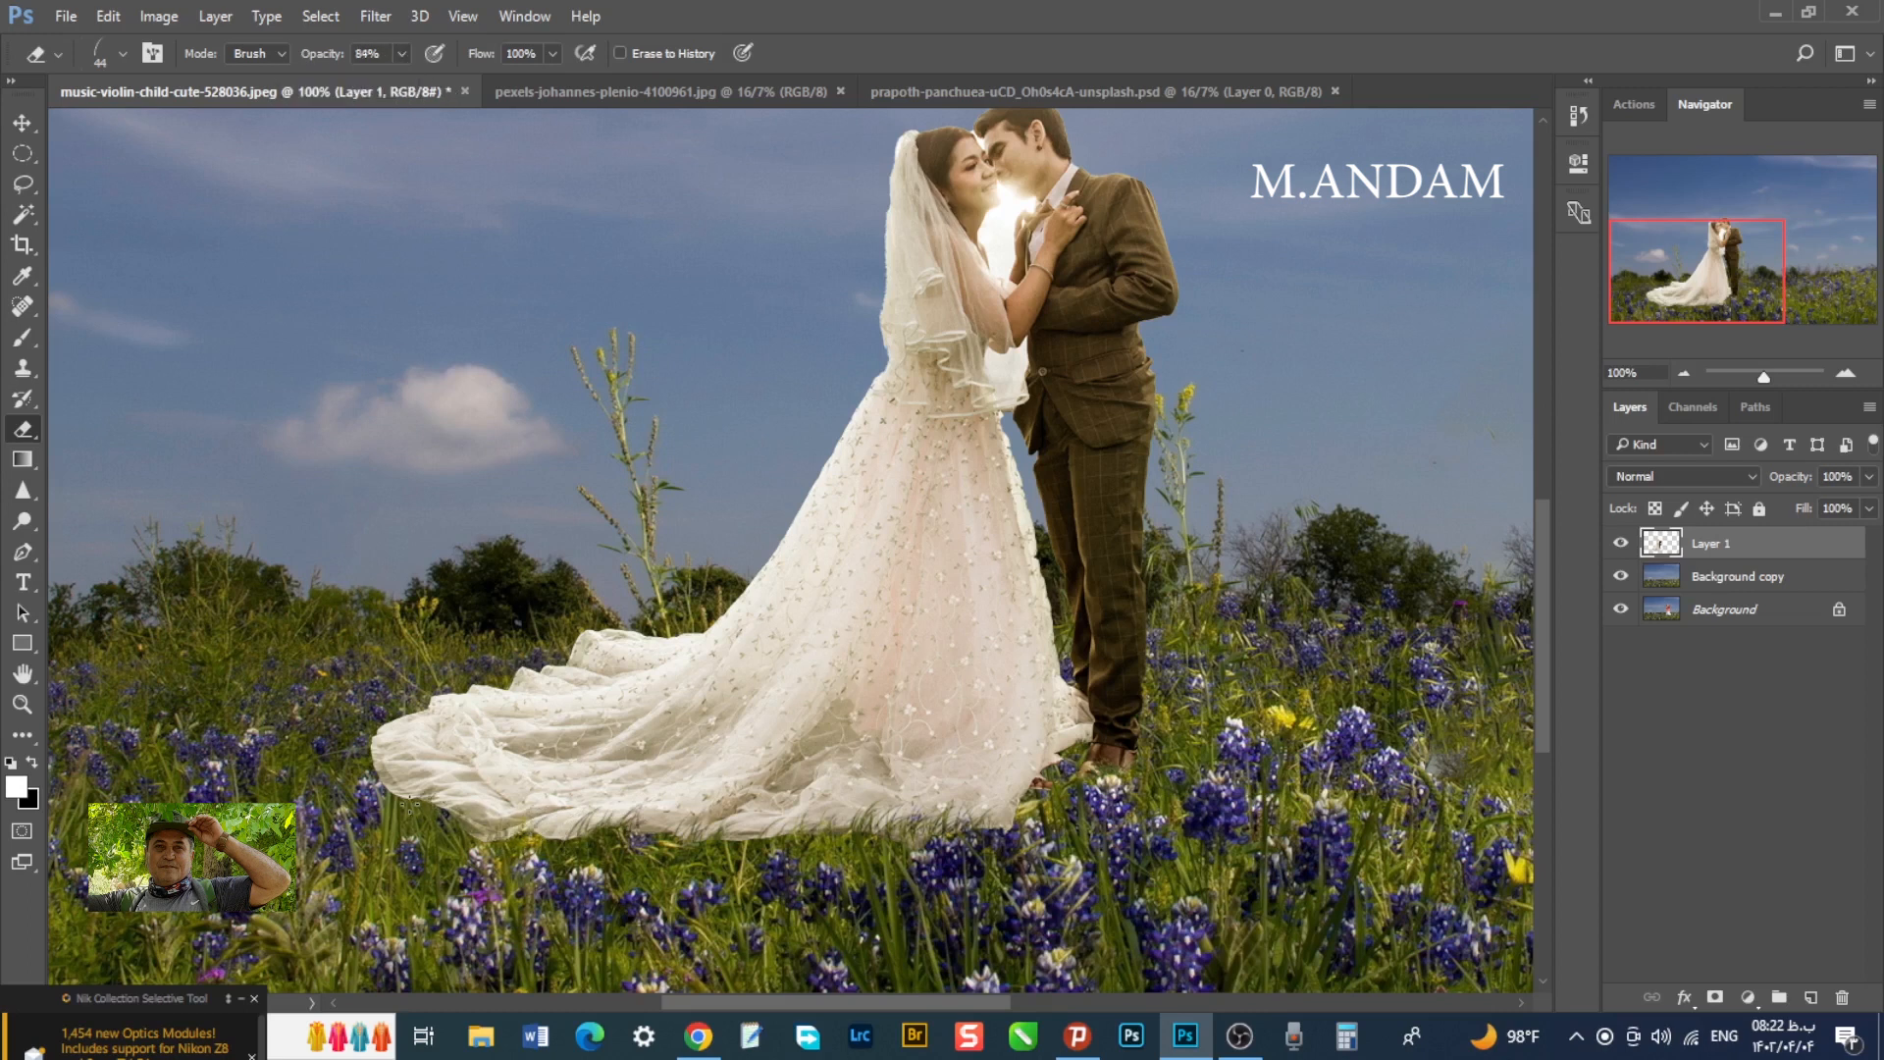
{"action": "left_click_drag", "start_coordinate": [358, 746], "coordinate": [477, 700]}
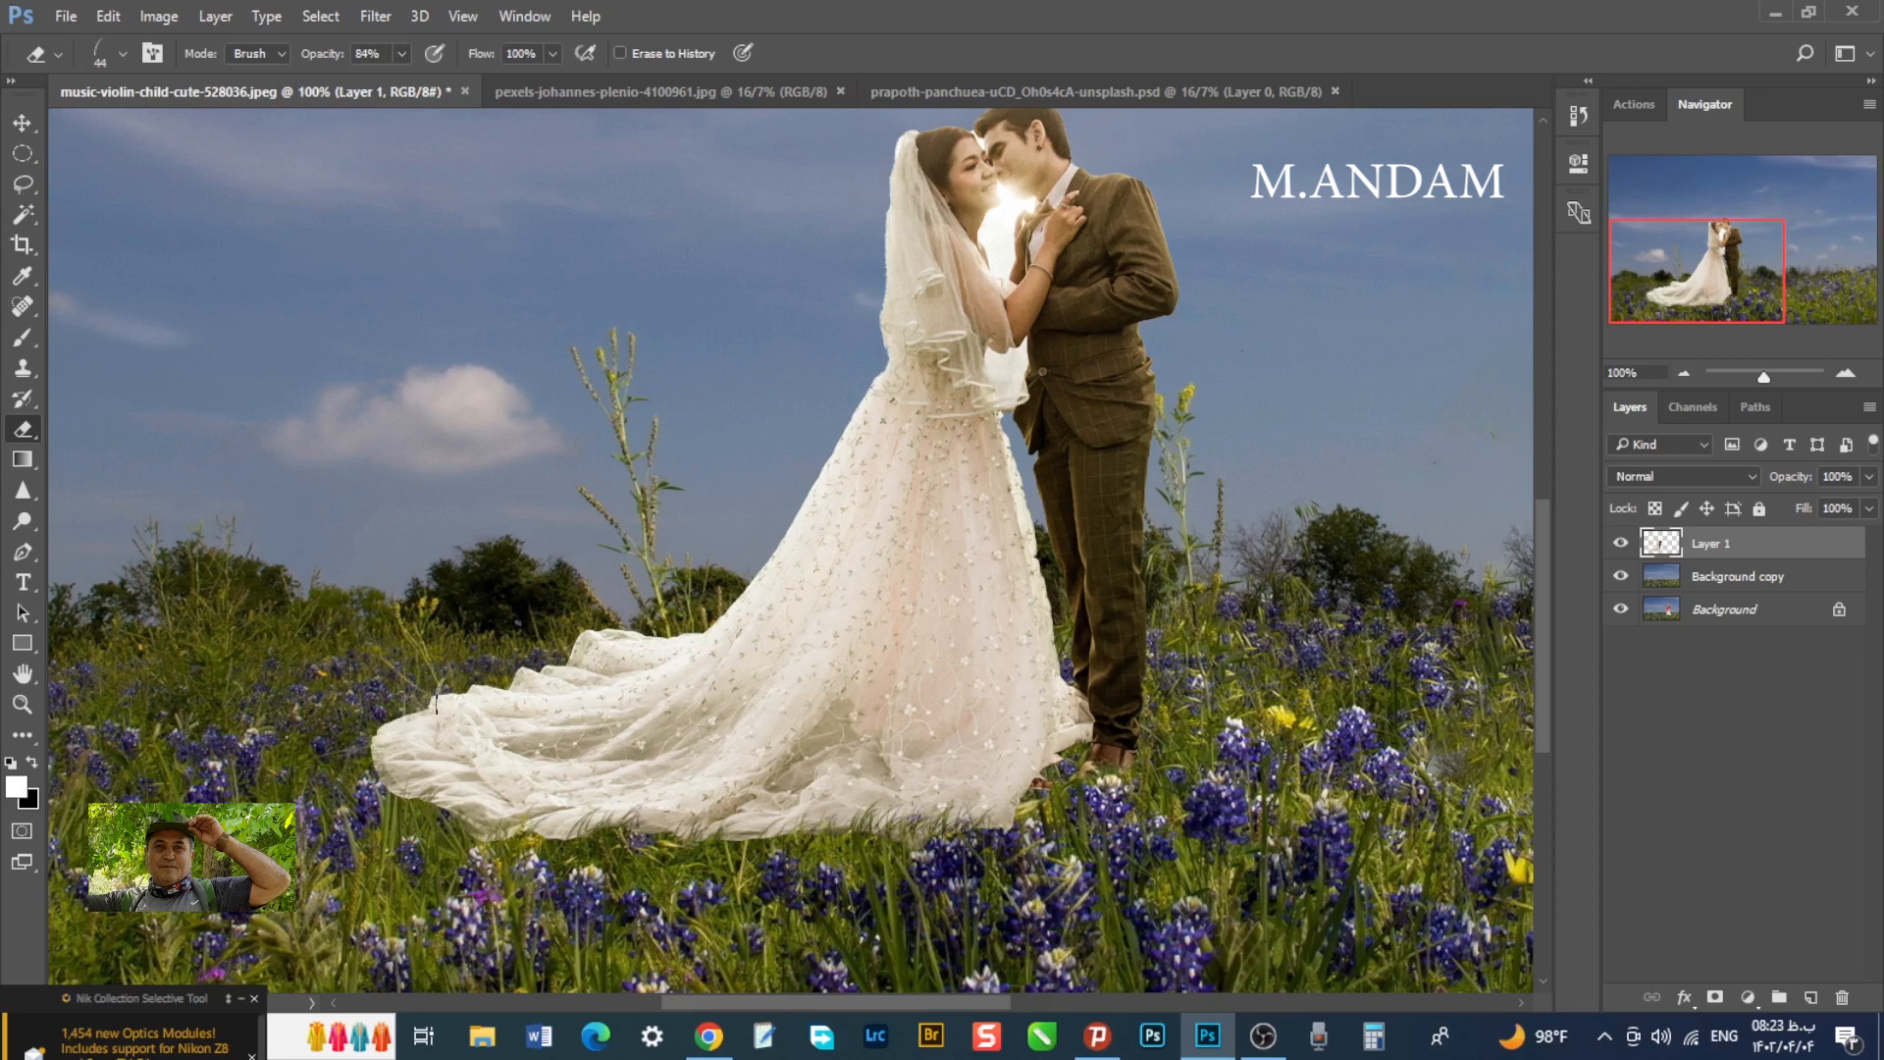
{"action": "left_click_drag", "start_coordinate": [420, 703], "coordinate": [312, 860]}
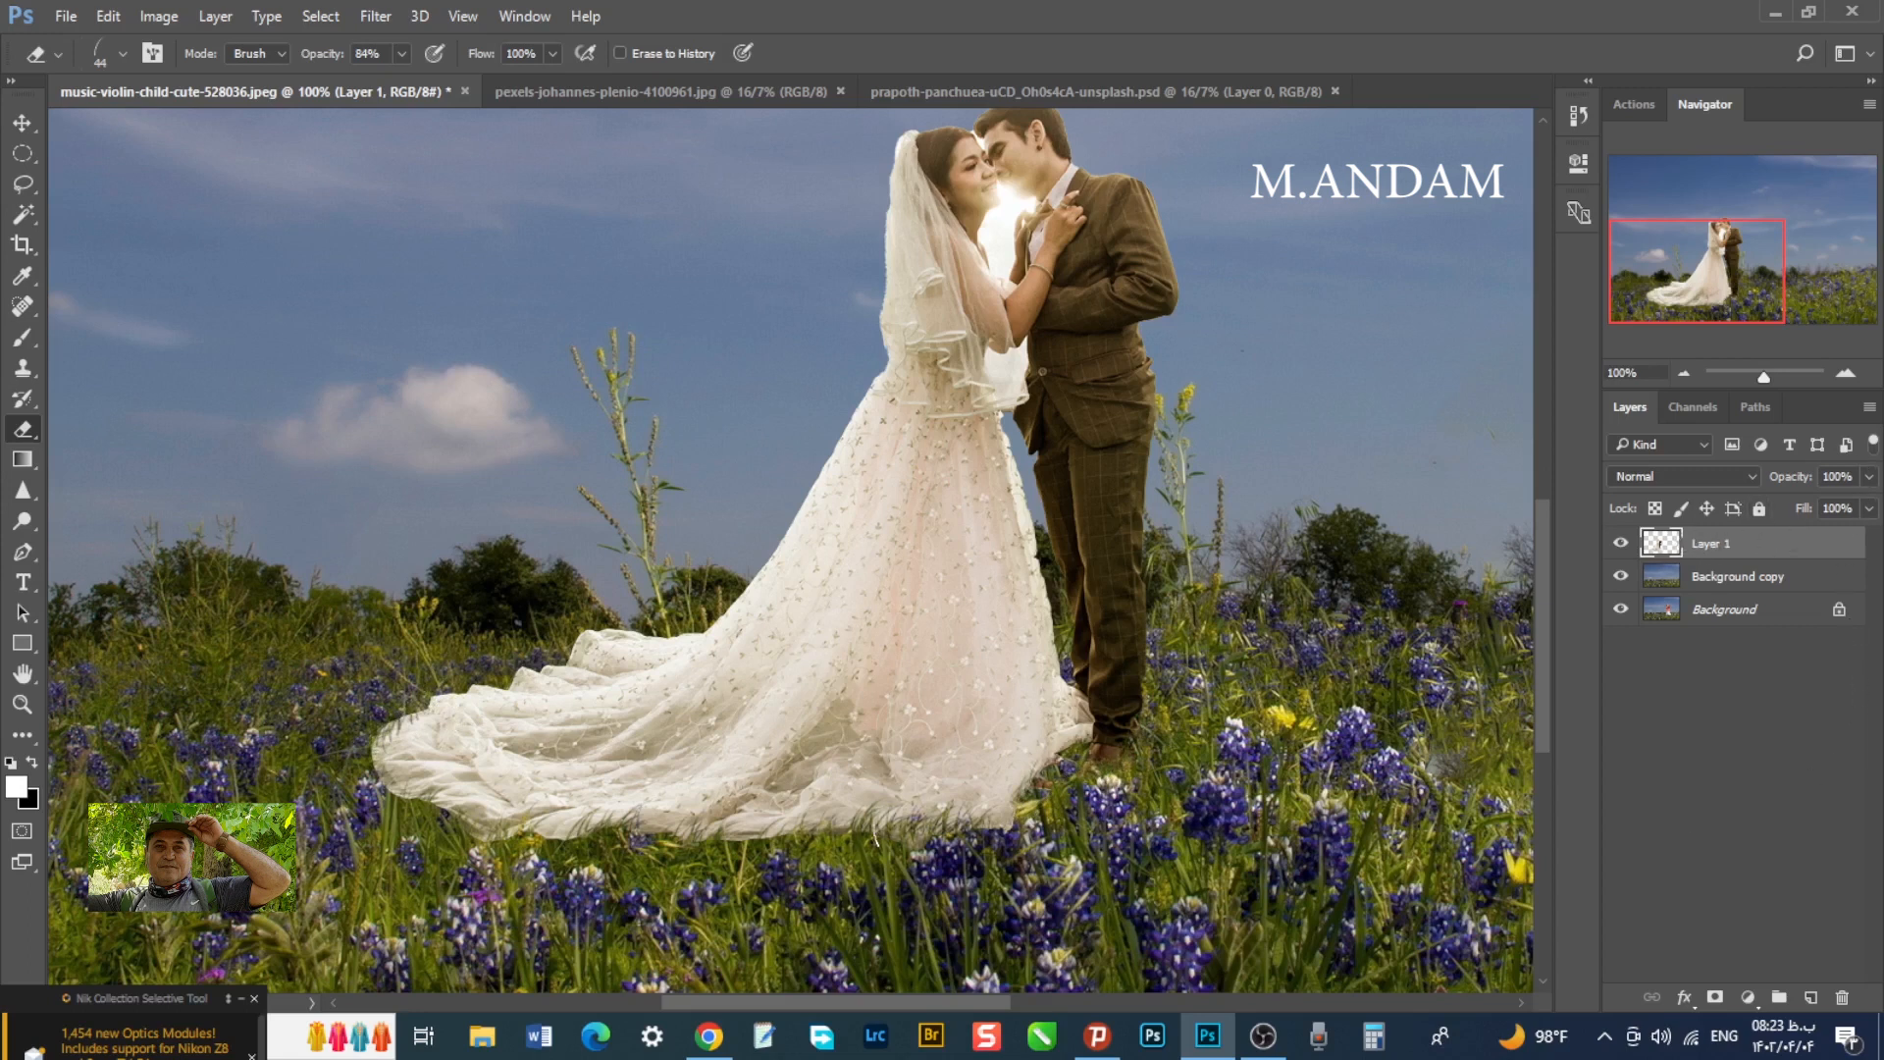
- Close the couple's cut-out PSD document and return to the flower field composite
{"action": "left_click", "coordinate": [1684, 373]}
{"action": "left_click", "coordinate": [1683, 374]}
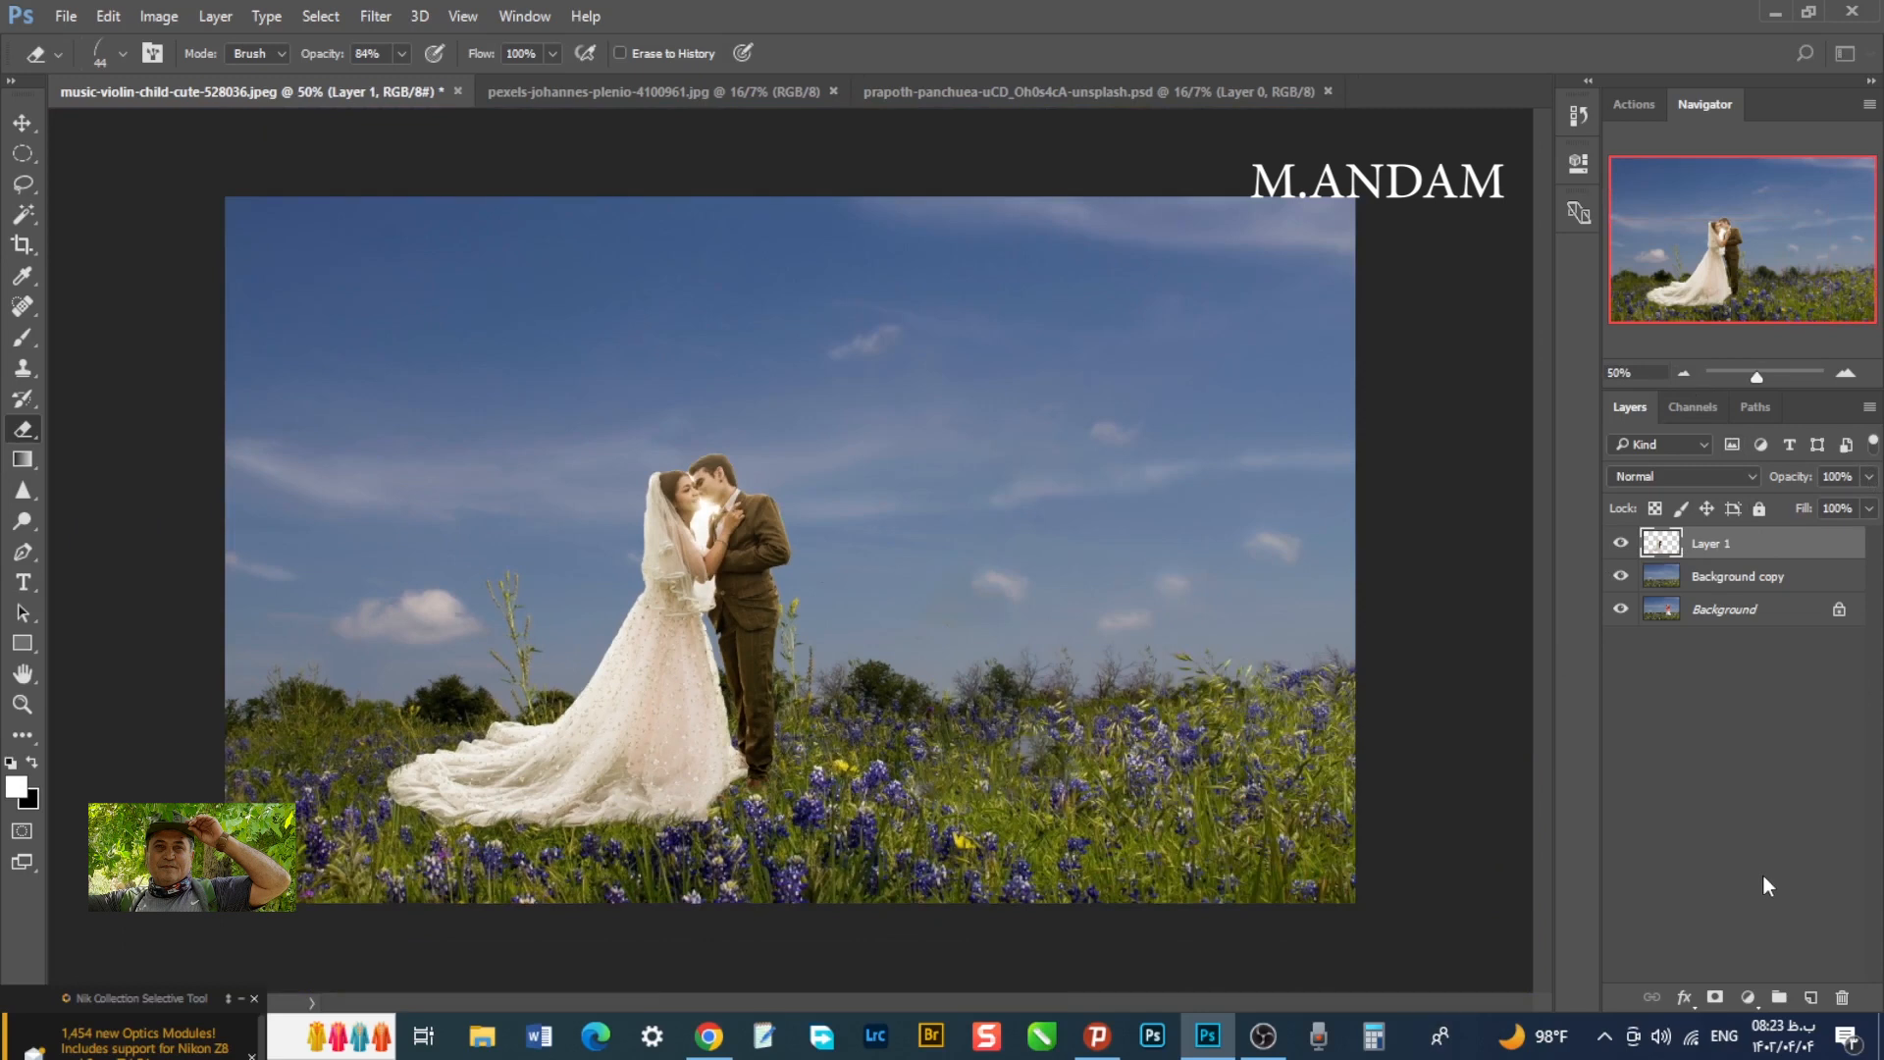
{"action": "left_click", "coordinate": [971, 91]}
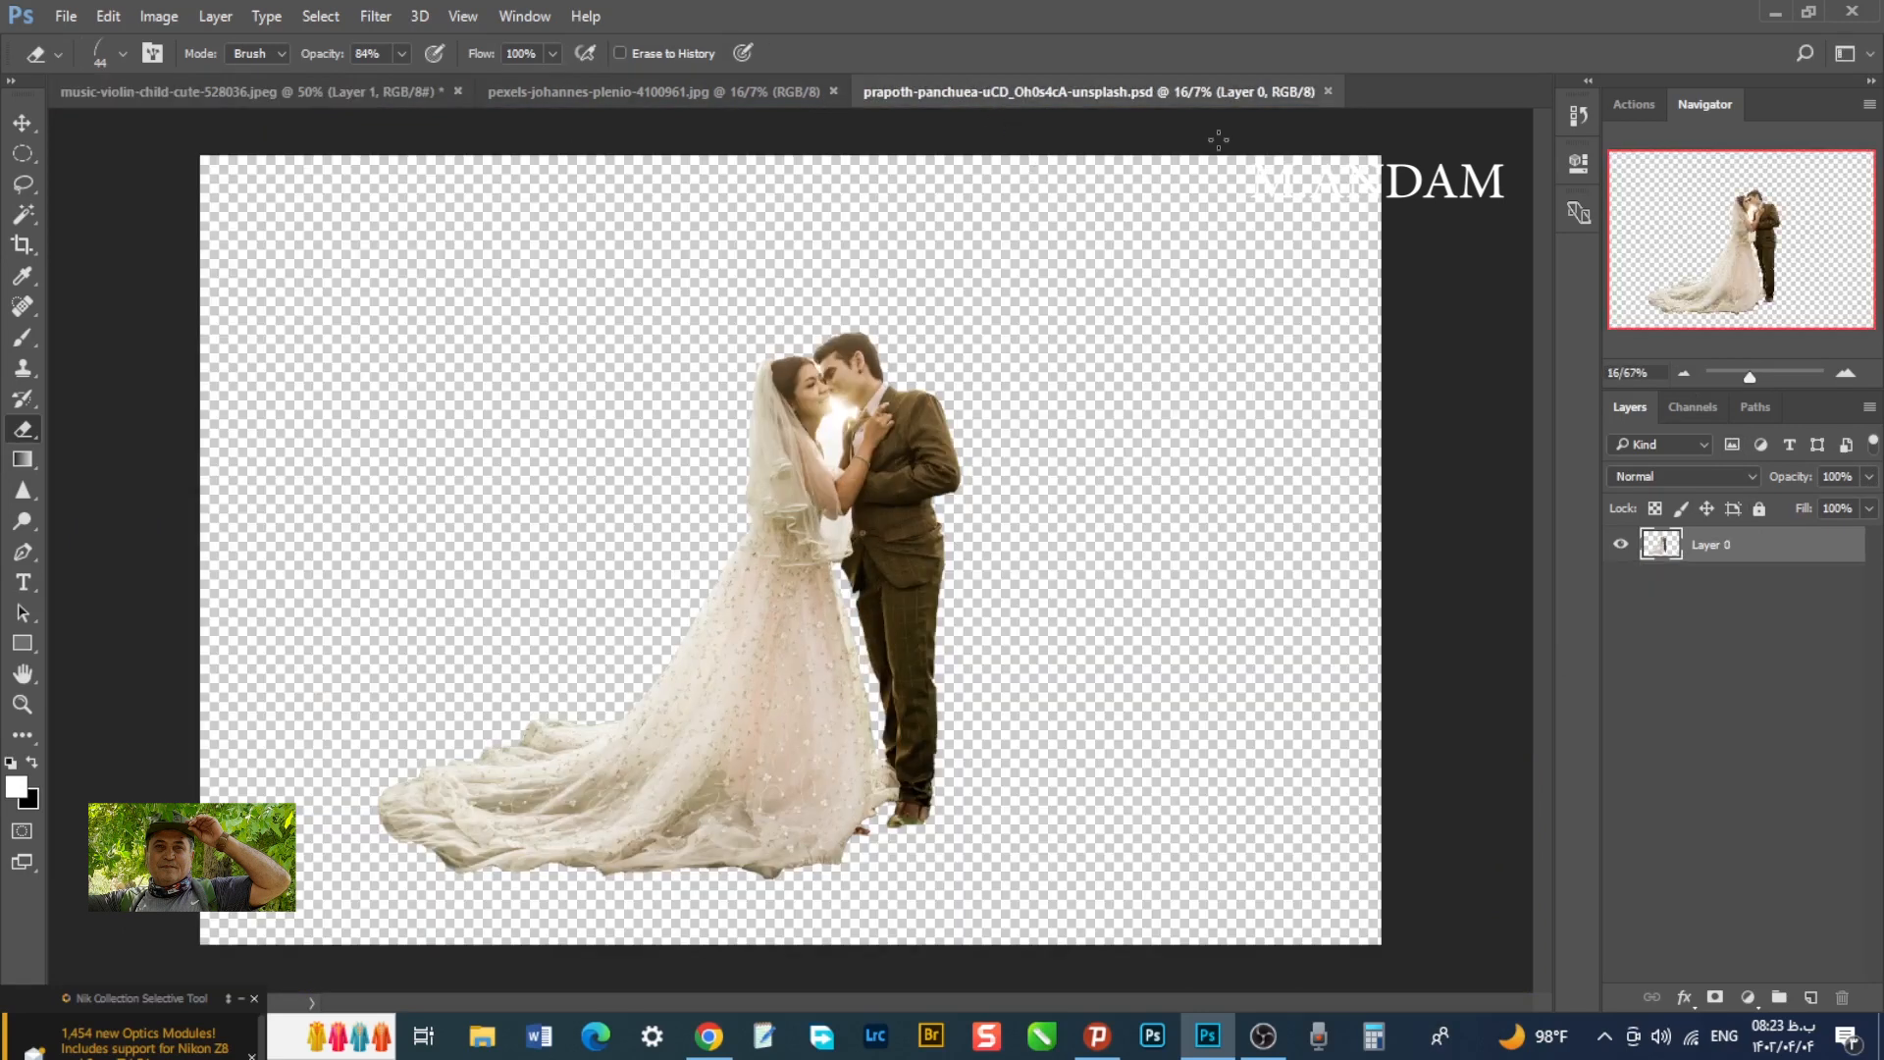
{"action": "left_click", "coordinate": [1328, 92]}
{"action": "left_click", "coordinate": [651, 92]}
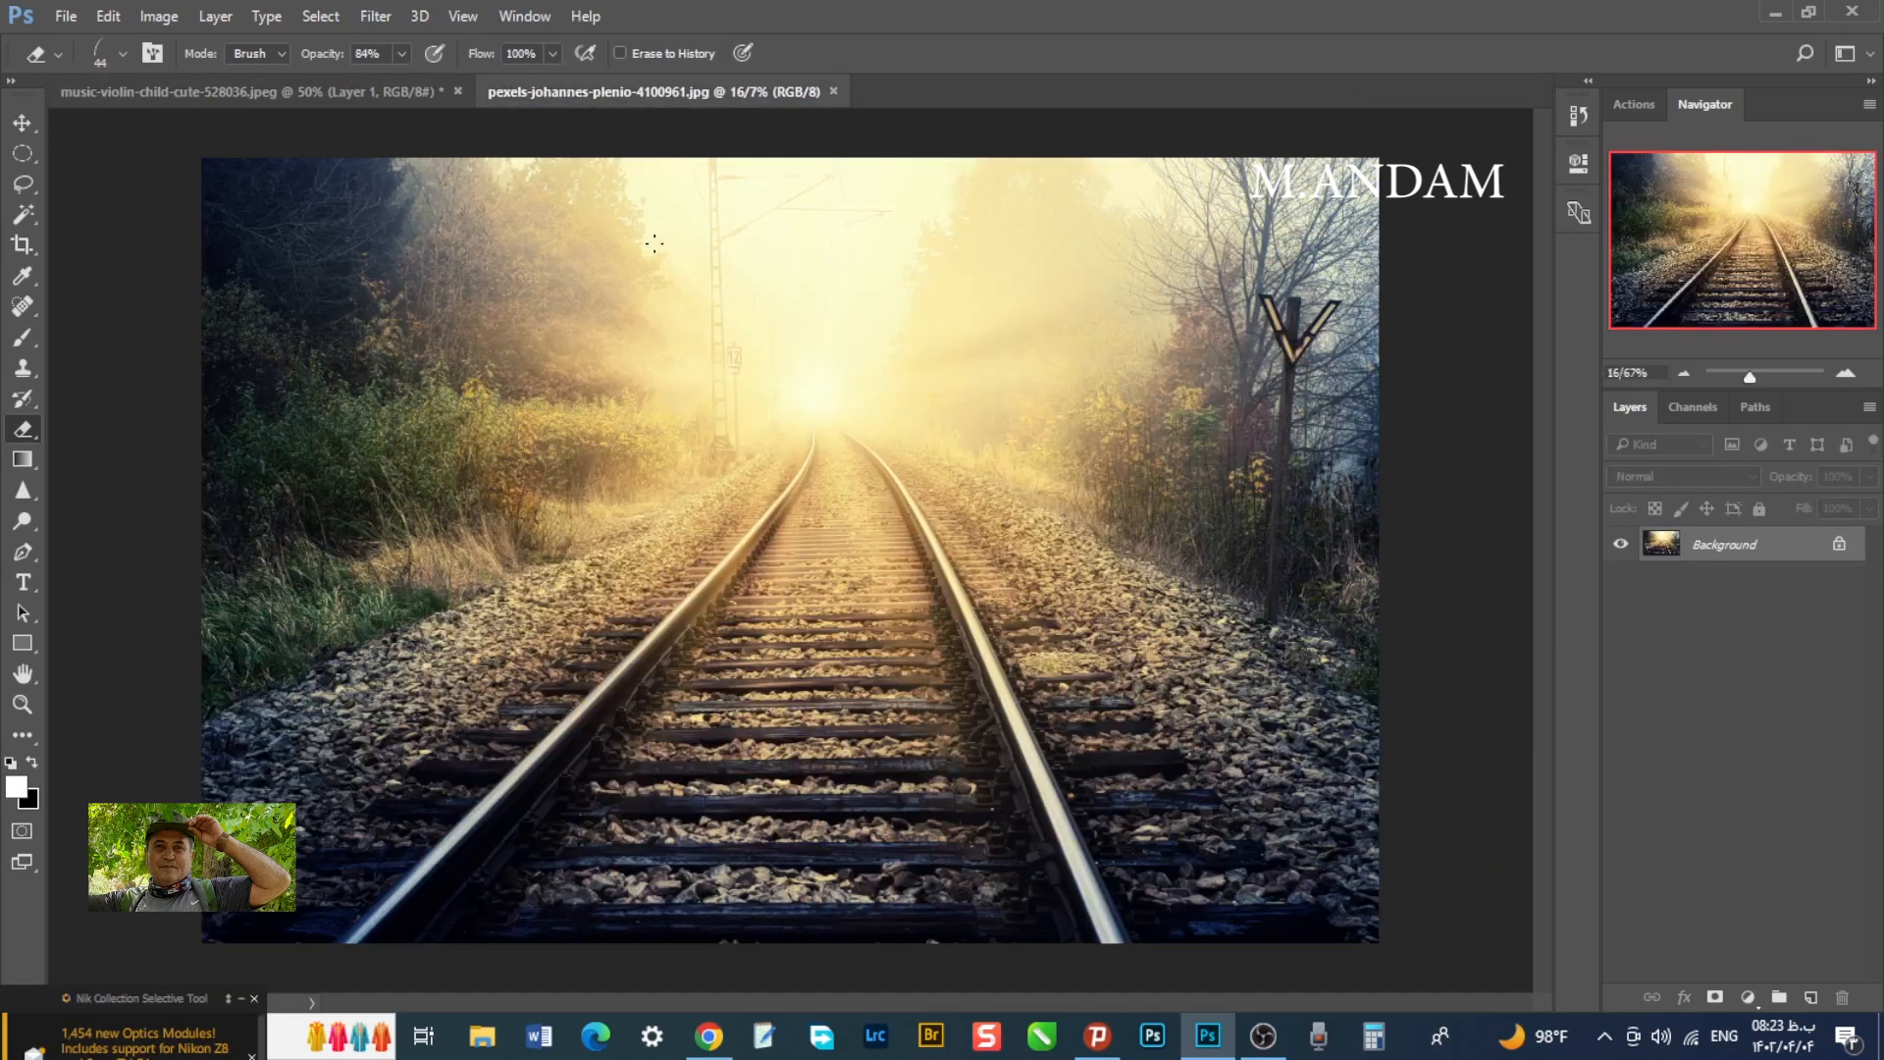
{"action": "left_click", "coordinate": [151, 89]}
- Open the landscape photo with the cloudy sky from the photo folder on the K: drive
{"action": "left_click", "coordinate": [66, 16]}
{"action": "left_click", "coordinate": [88, 64]}
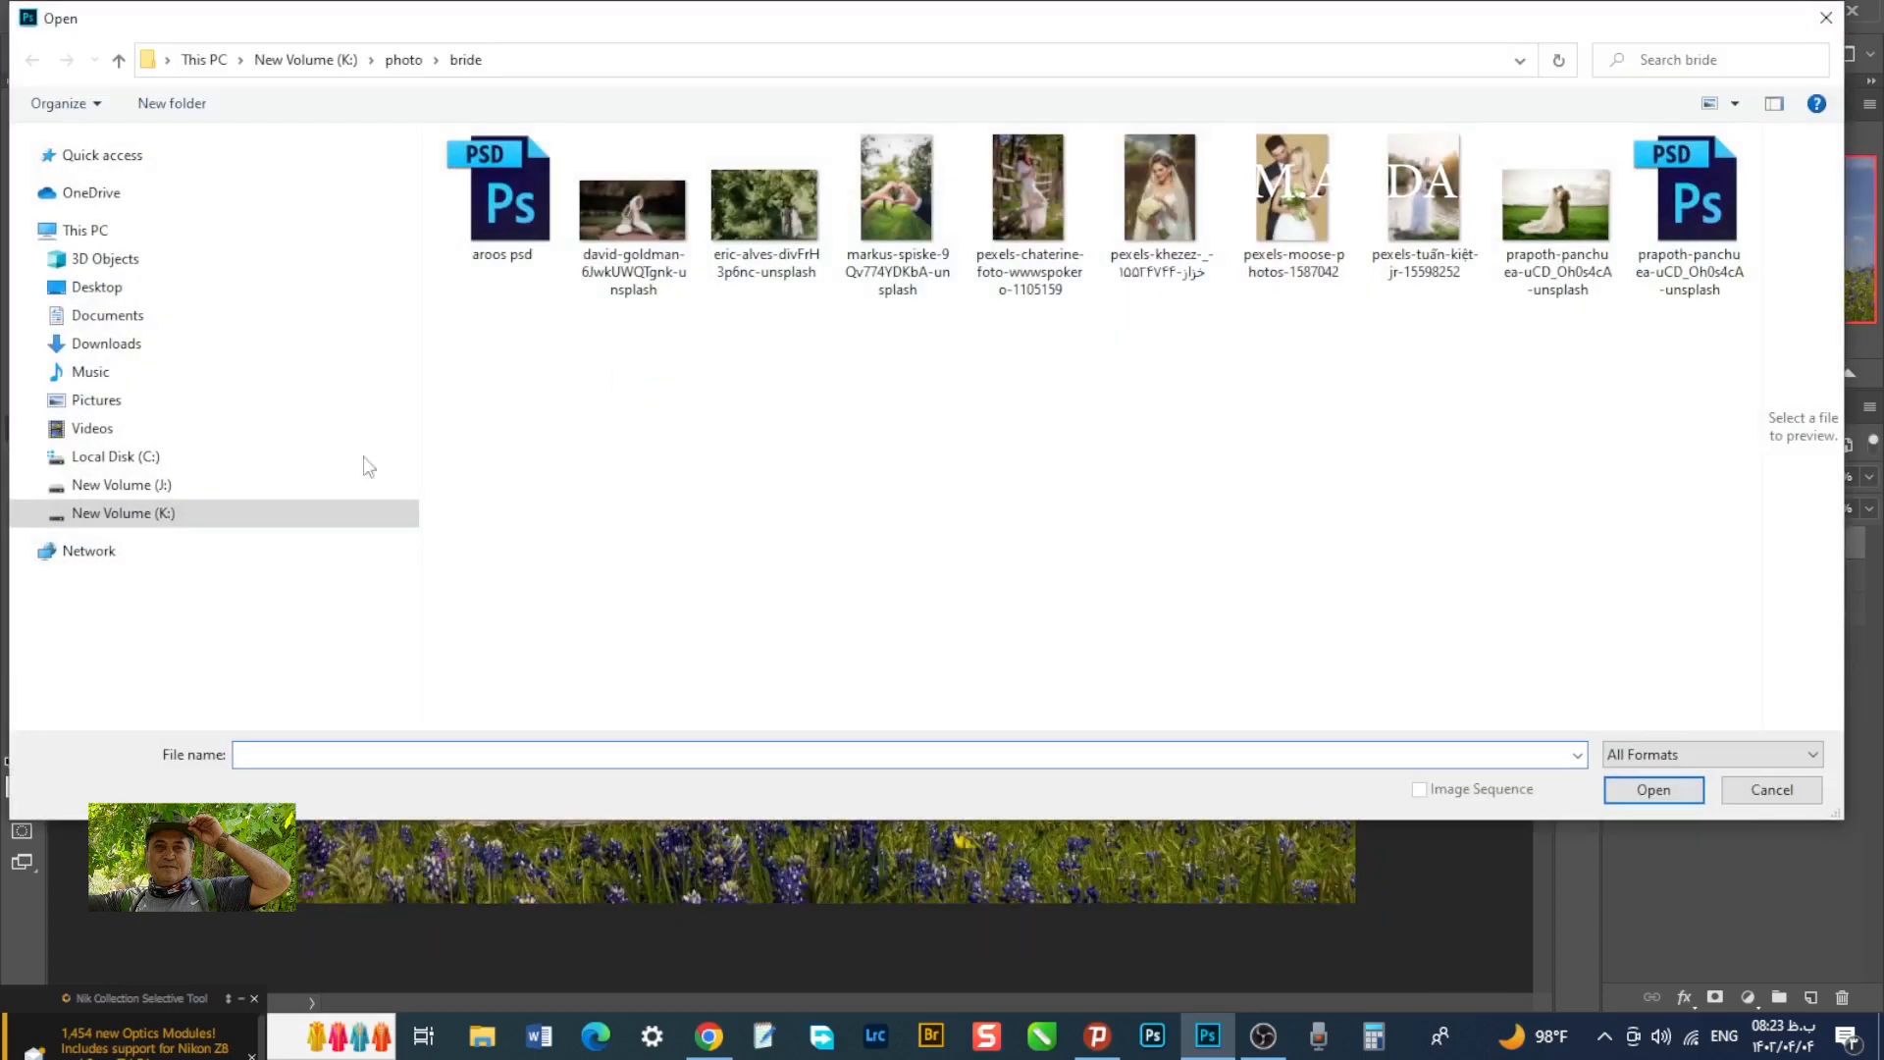
{"action": "left_click", "coordinate": [177, 514]}
{"action": "double_click", "coordinate": [898, 196]}
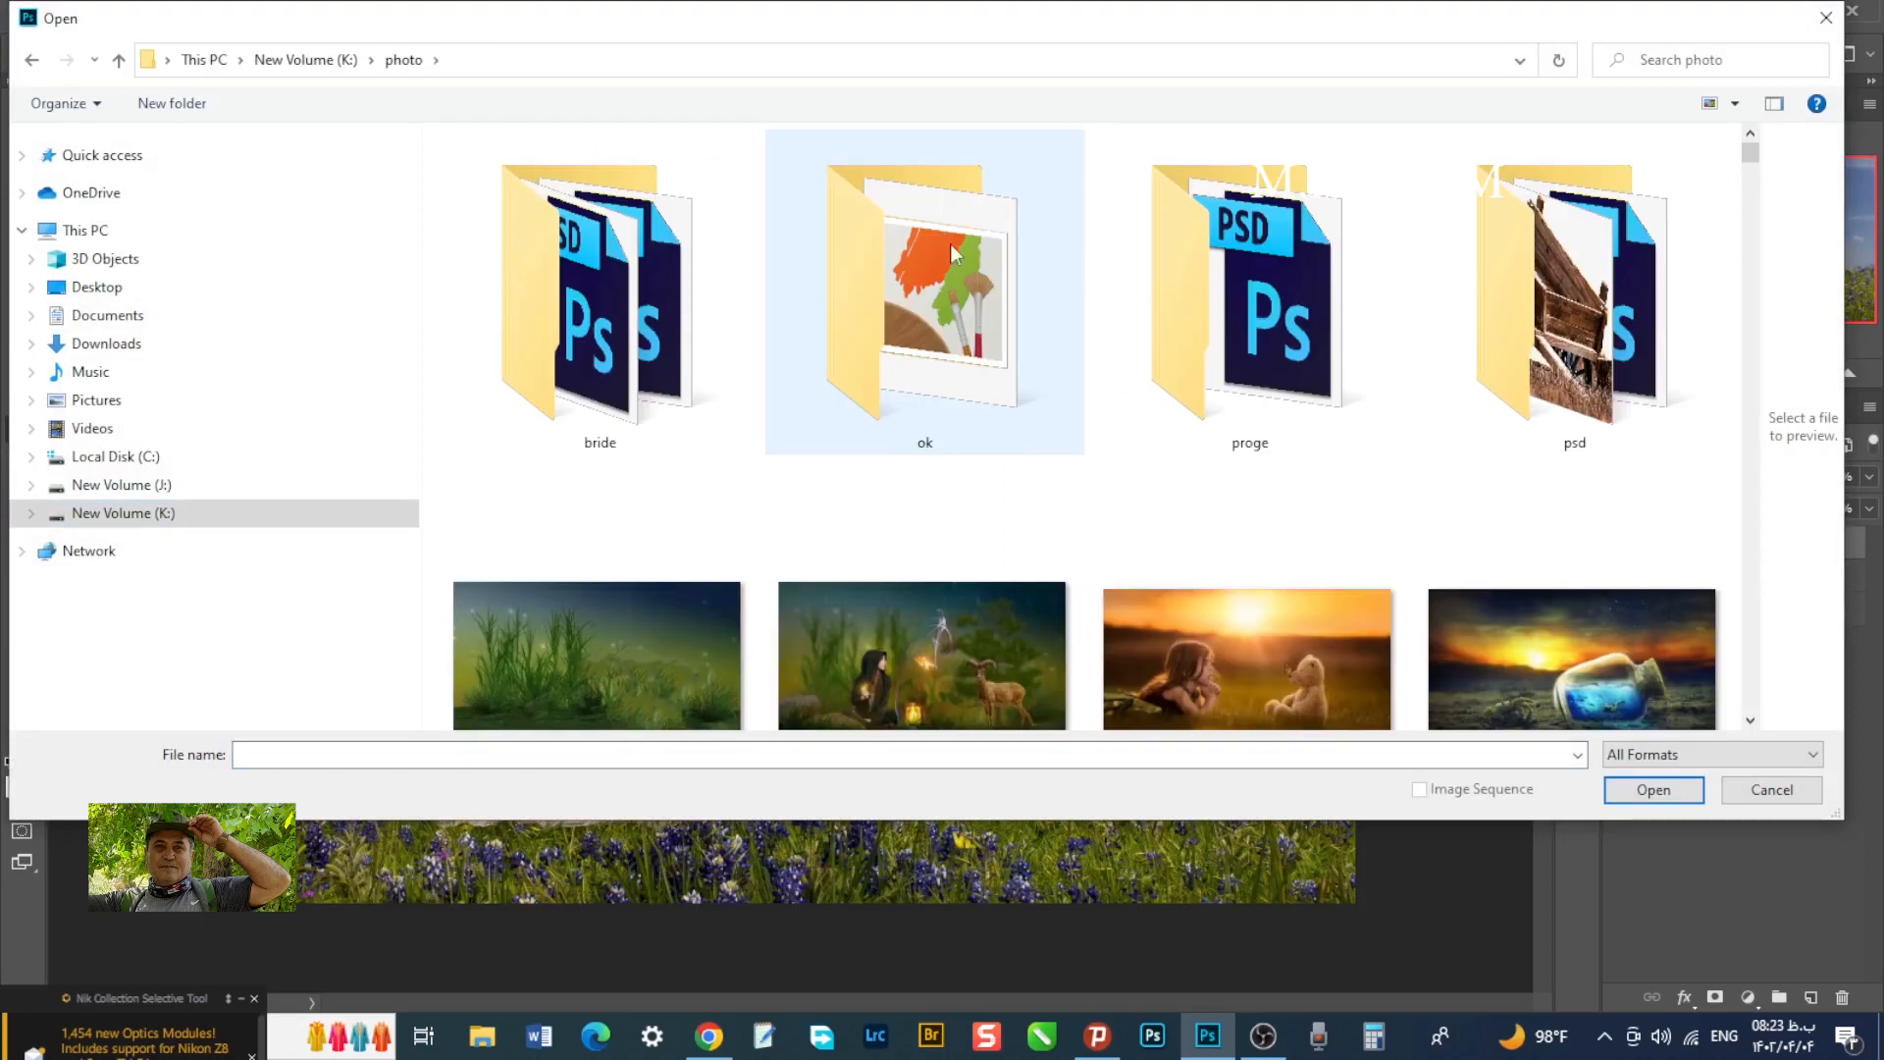
{"action": "scroll", "coordinate": [944, 221], "scroll_direction": "down", "scroll_amount": 5}
{"action": "left_click", "coordinate": [1562, 587]}
{"action": "left_click", "coordinate": [1654, 790]}
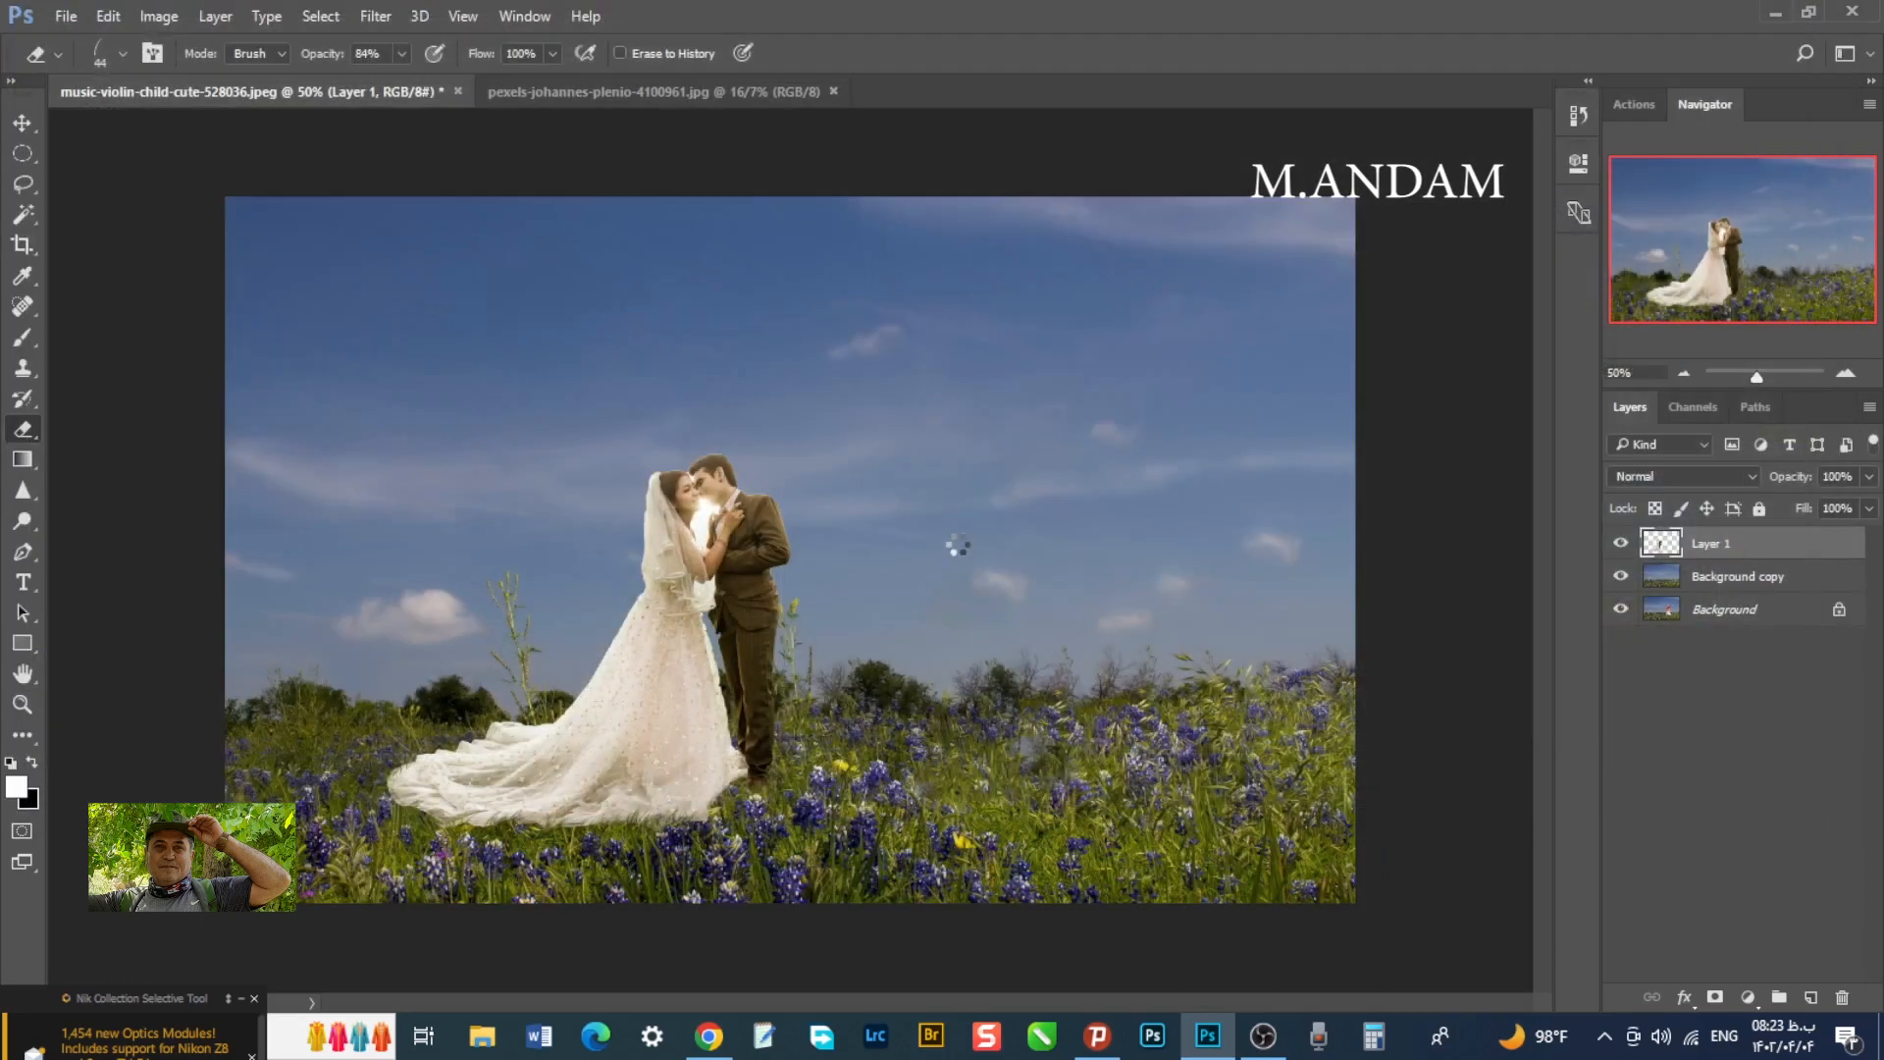
- Select the cloudy sky with the Rectangular Marquee and move it into the flower field composite above the couple
{"action": "right_click", "coordinate": [31, 157]}
{"action": "left_click", "coordinate": [84, 155]}
{"action": "left_click_drag", "start_coordinate": [1186, 238], "coordinate": [510, 542]}
{"action": "key", "text": "v"}
{"action": "left_click_drag", "start_coordinate": [524, 422], "coordinate": [457, 222]}
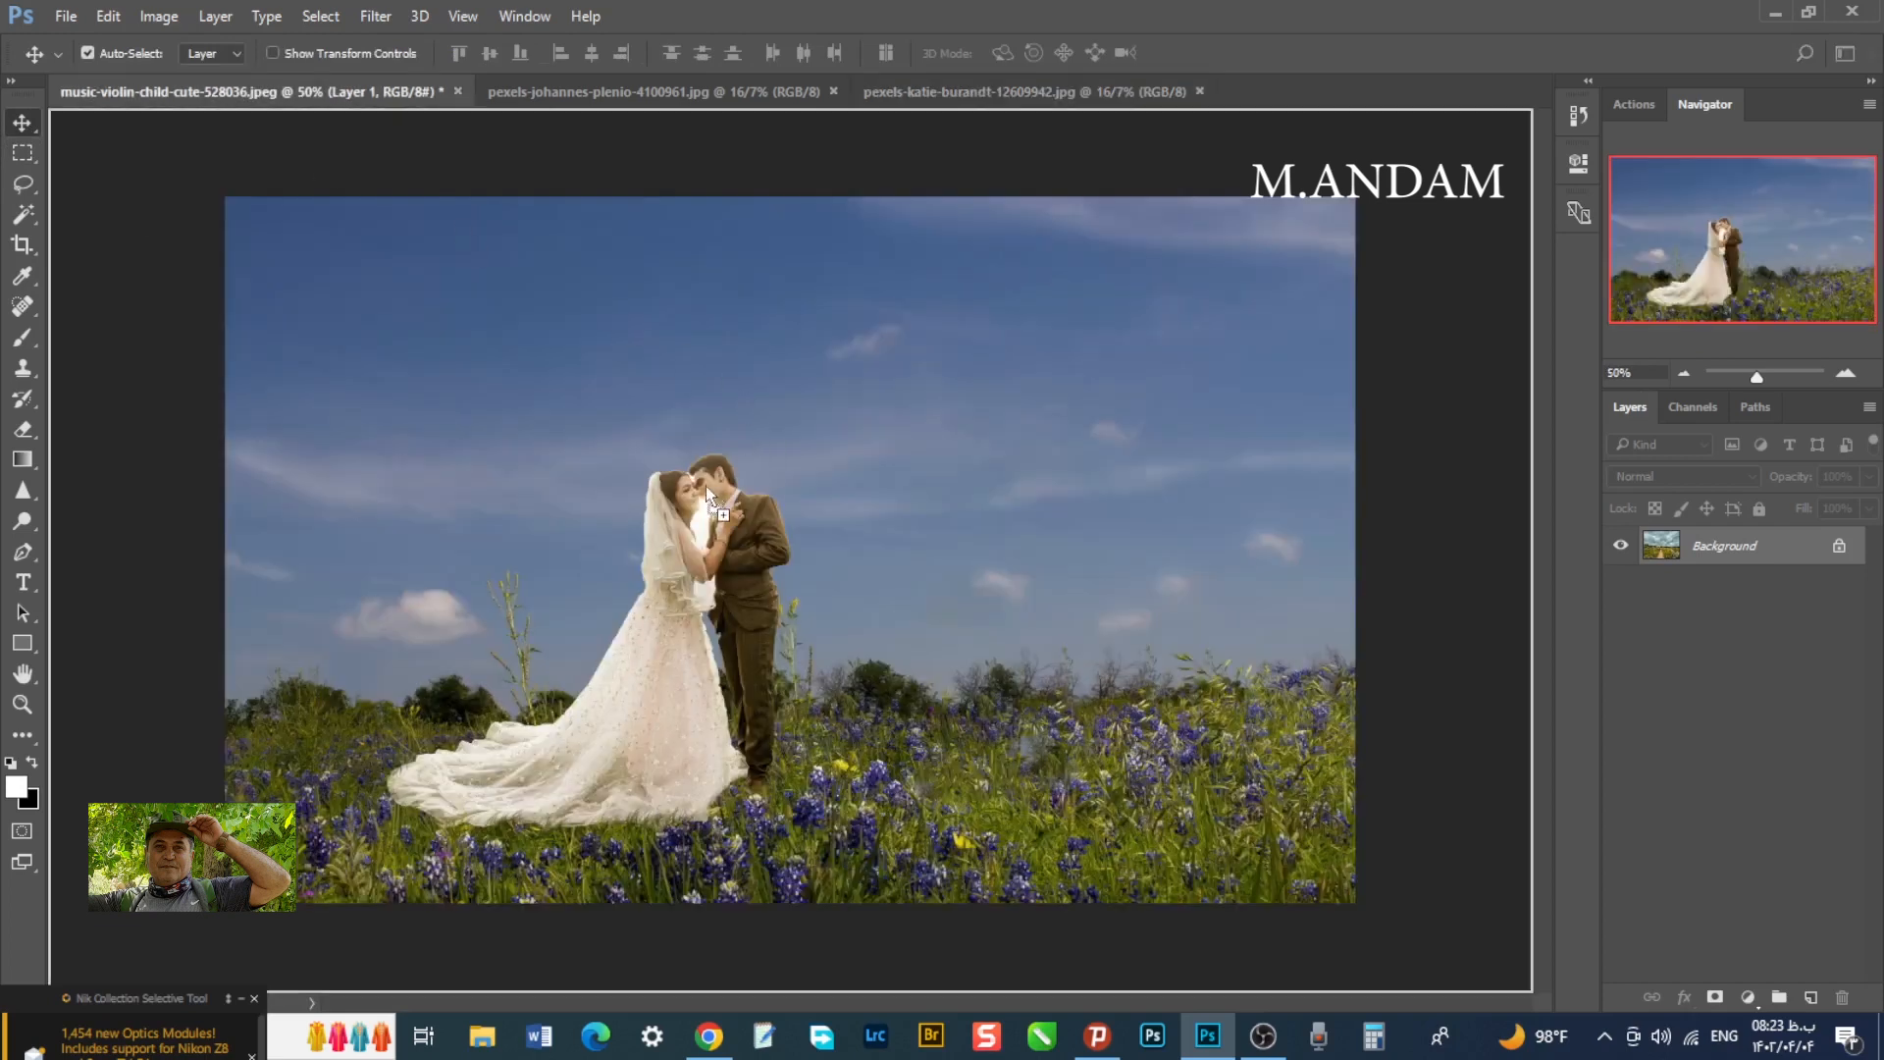
{"action": "left_click_drag", "start_coordinate": [707, 484], "coordinate": [706, 491]}
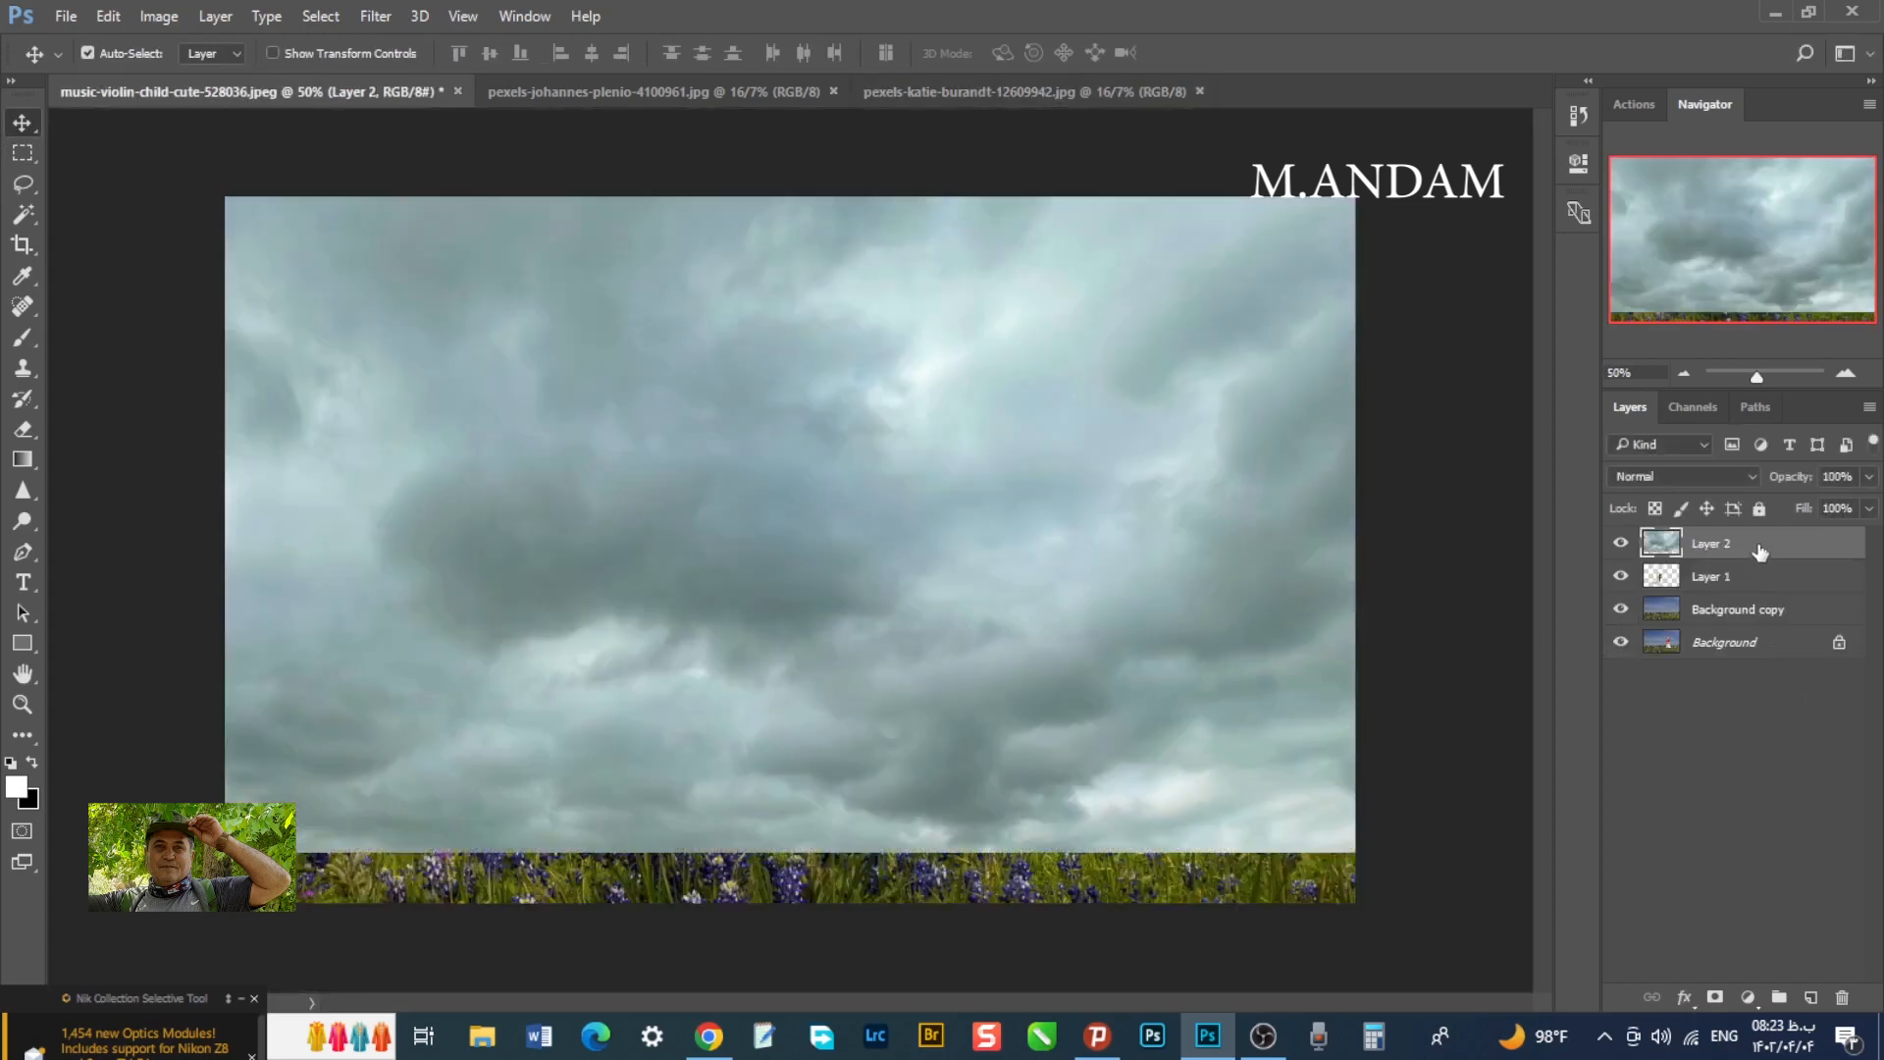
- Show the transform controls and resize the sky layer so the clouds cover the whole canvas
{"action": "left_click", "coordinate": [338, 54]}
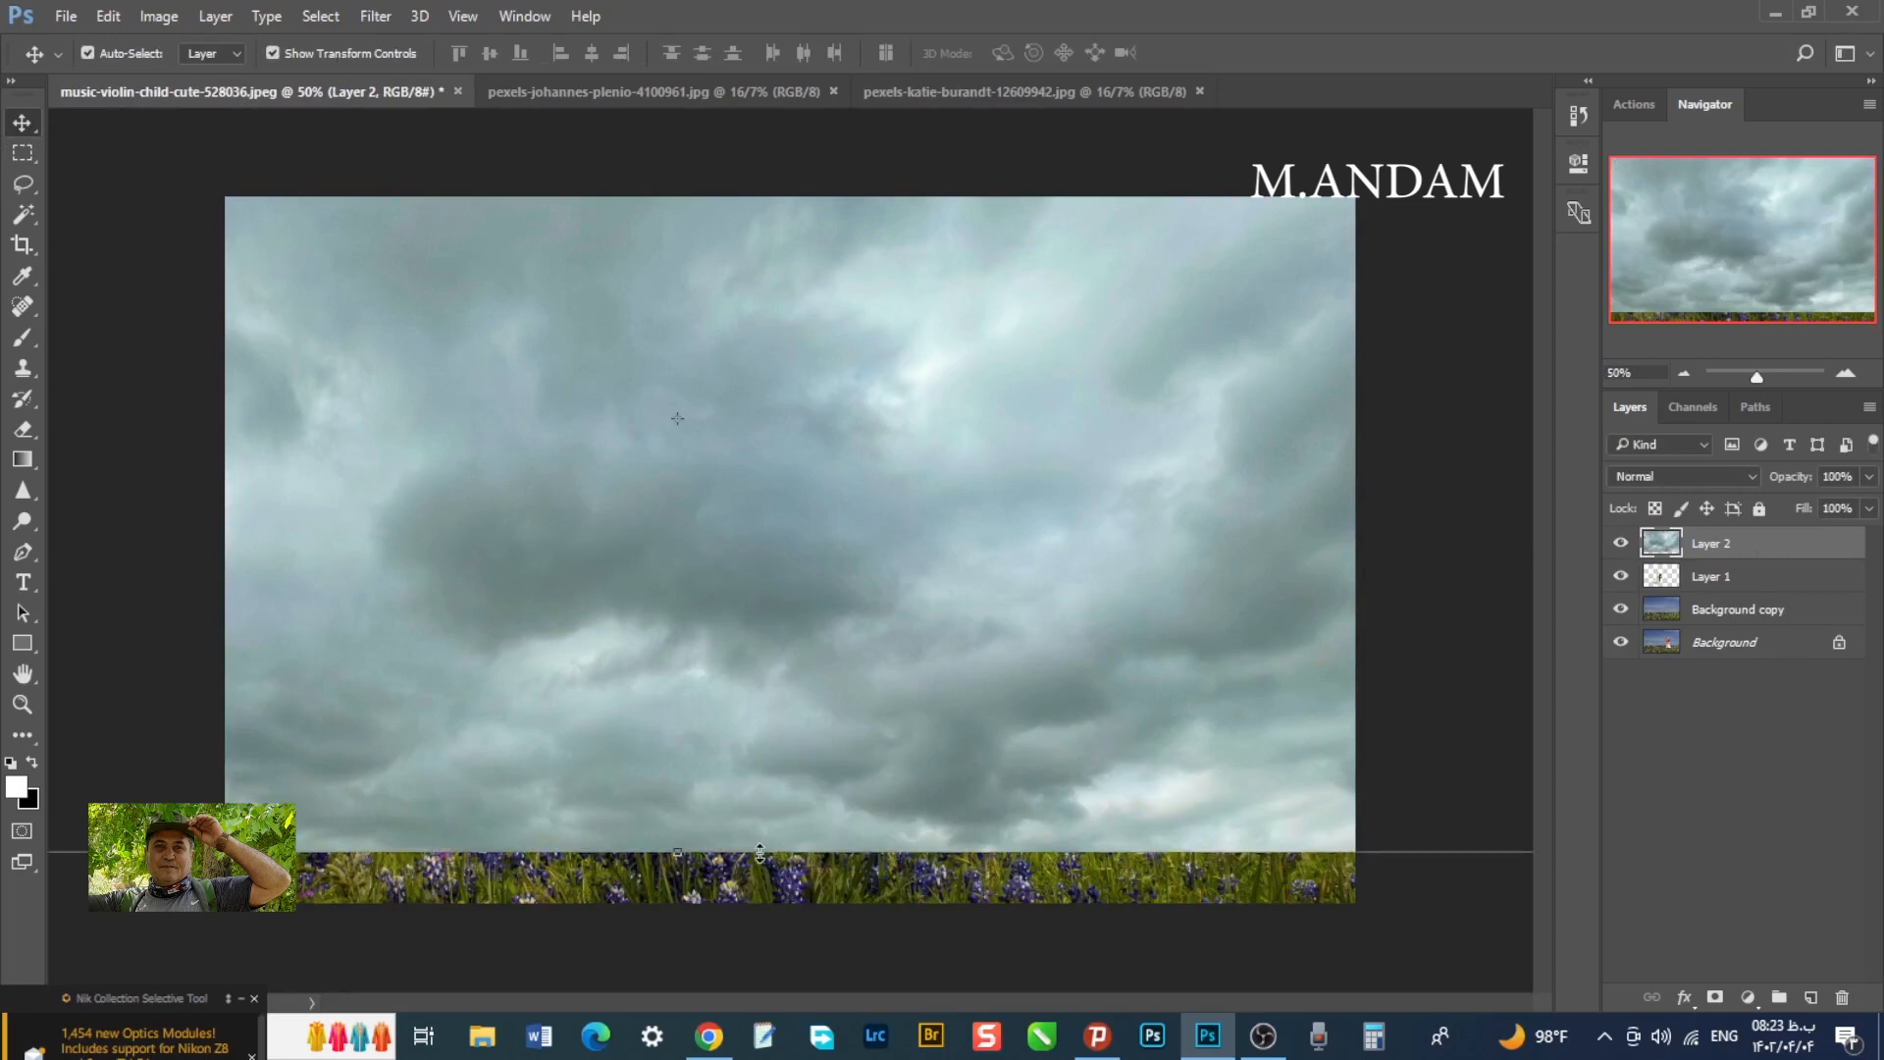
{"action": "left_click", "coordinate": [1682, 372]}
{"action": "left_click", "coordinate": [1682, 372]}
{"action": "left_click", "coordinate": [1682, 371]}
{"action": "left_click_drag", "start_coordinate": [1089, 506], "coordinate": [993, 526]}
{"action": "left_click_drag", "start_coordinate": [414, 509], "coordinate": [594, 563]}
{"action": "left_click_drag", "start_coordinate": [759, 559], "coordinate": [763, 592]}
{"action": "left_click_drag", "start_coordinate": [788, 397], "coordinate": [789, 418]}
{"action": "left_click", "coordinate": [1039, 53]}
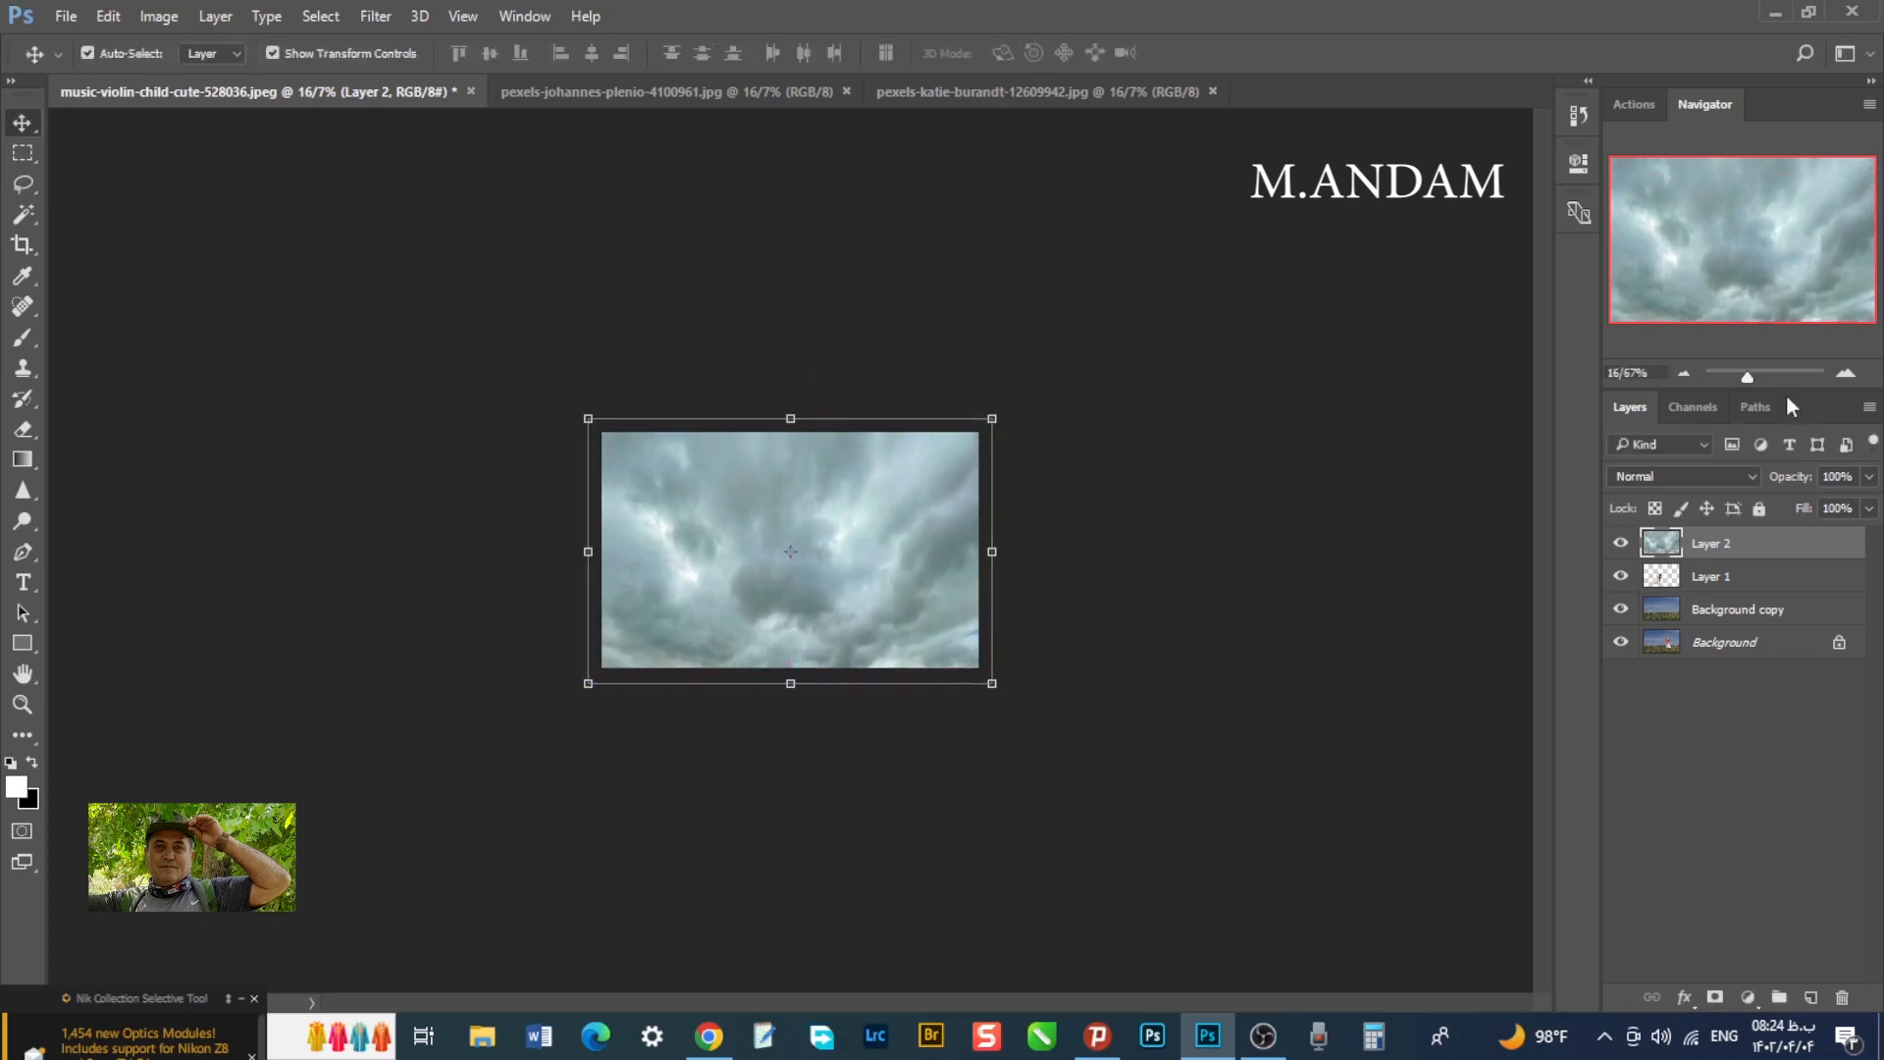
{"action": "left_click", "coordinate": [1844, 375]}
{"action": "left_click", "coordinate": [1844, 374]}
{"action": "left_click", "coordinate": [1844, 375]}
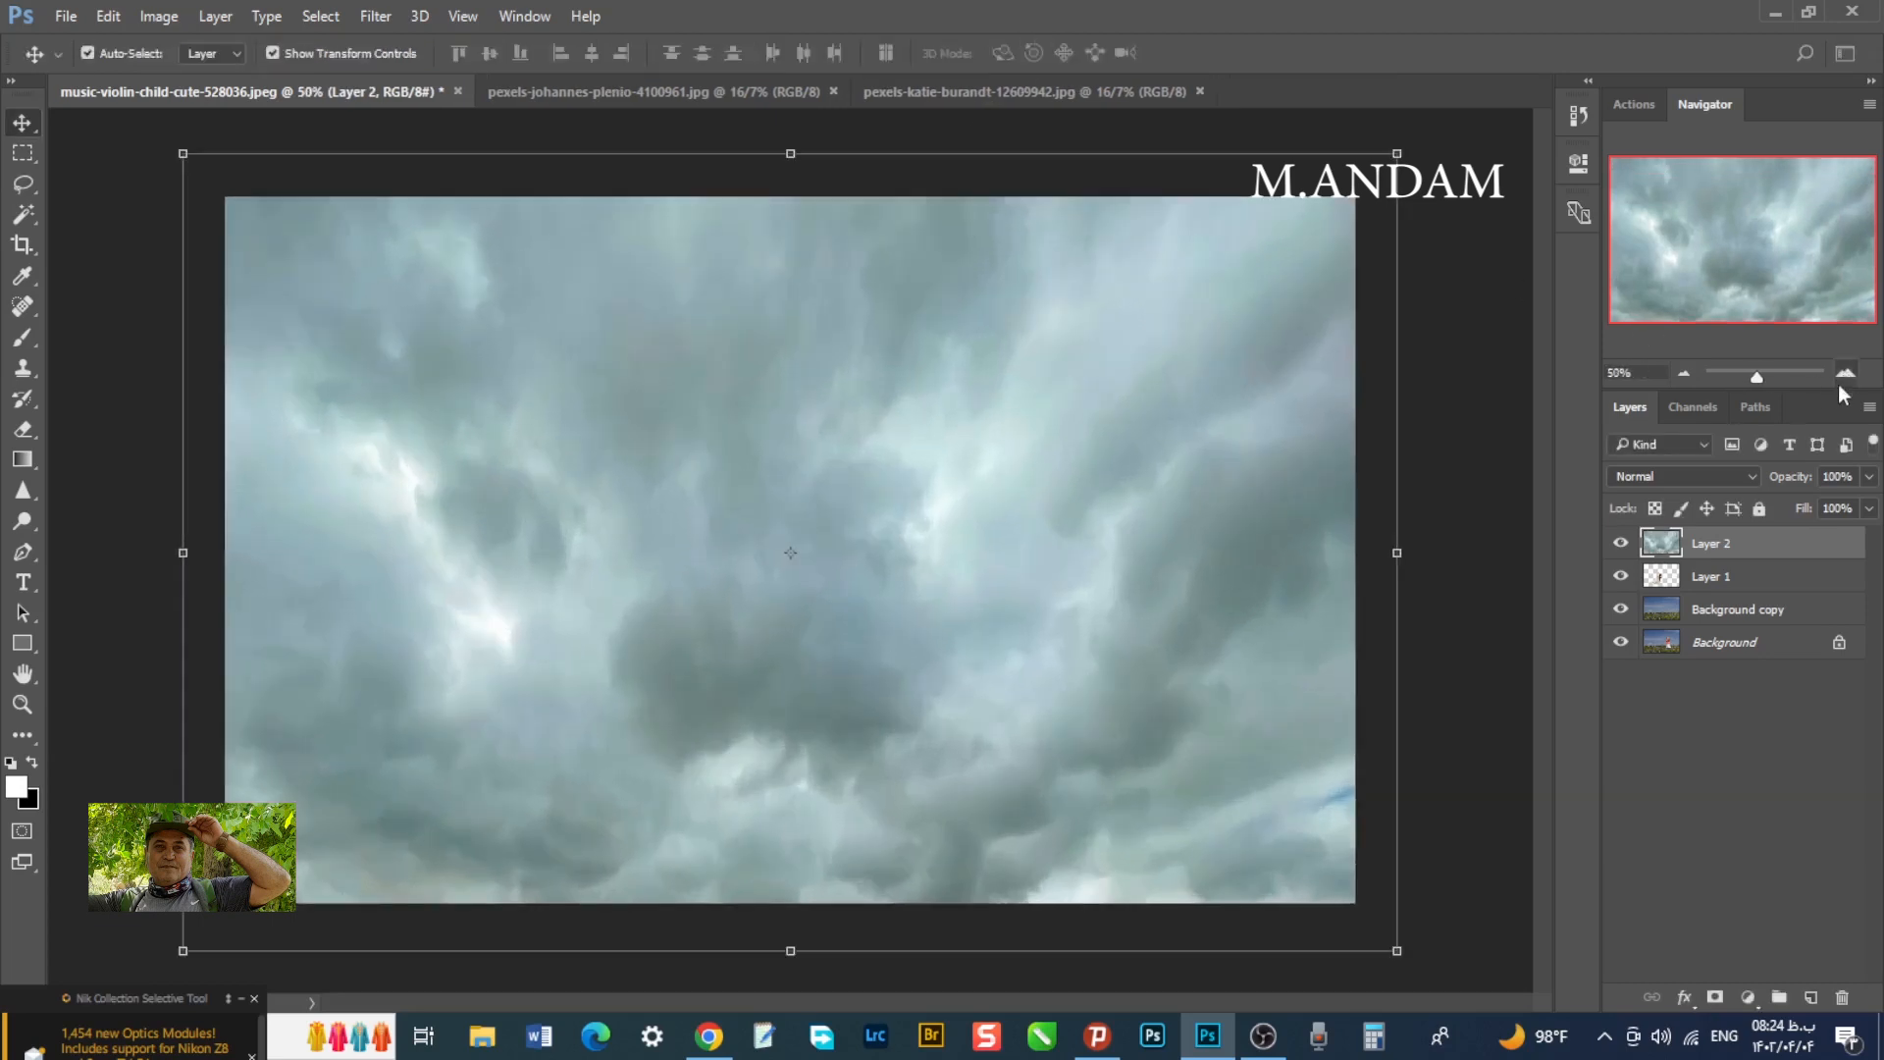
- Add a layer mask to the sky layer and fade its lower part with upward linear gradients to reveal the flower field
{"action": "left_click", "coordinate": [1714, 996]}
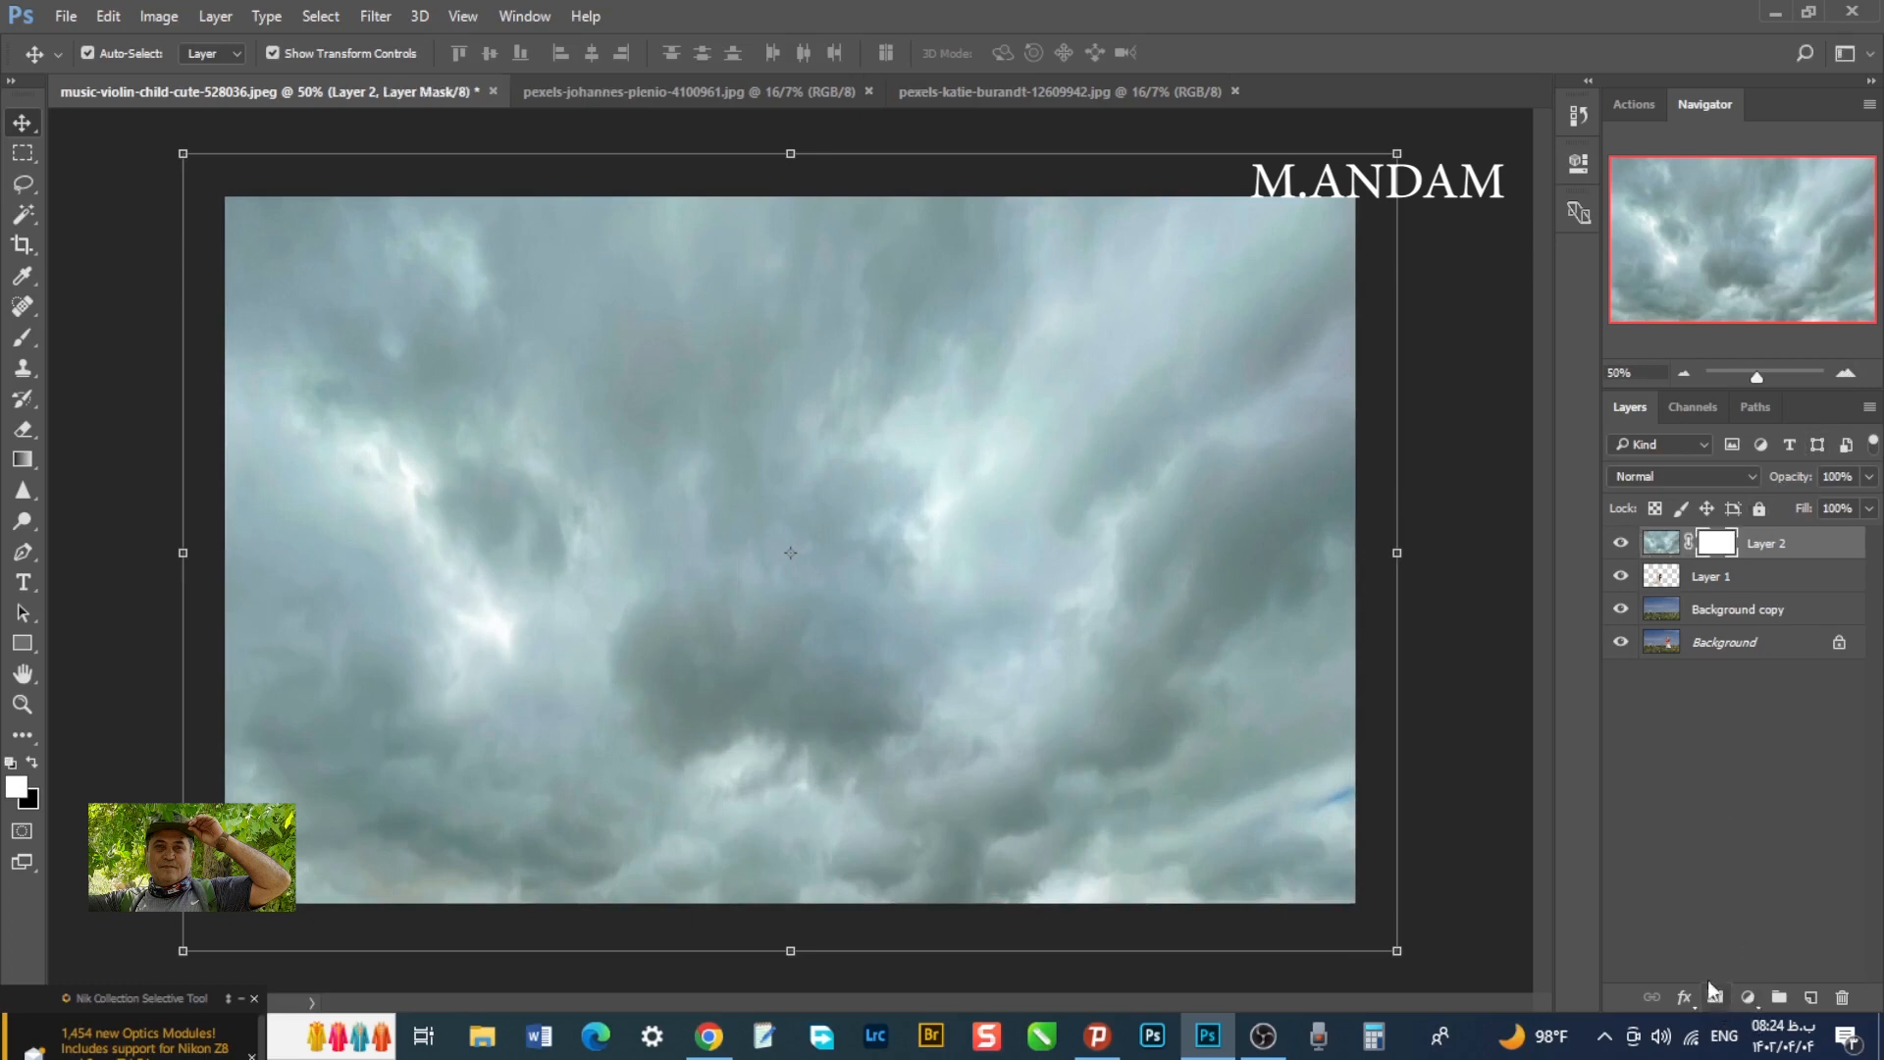
{"action": "left_click", "coordinate": [22, 459]}
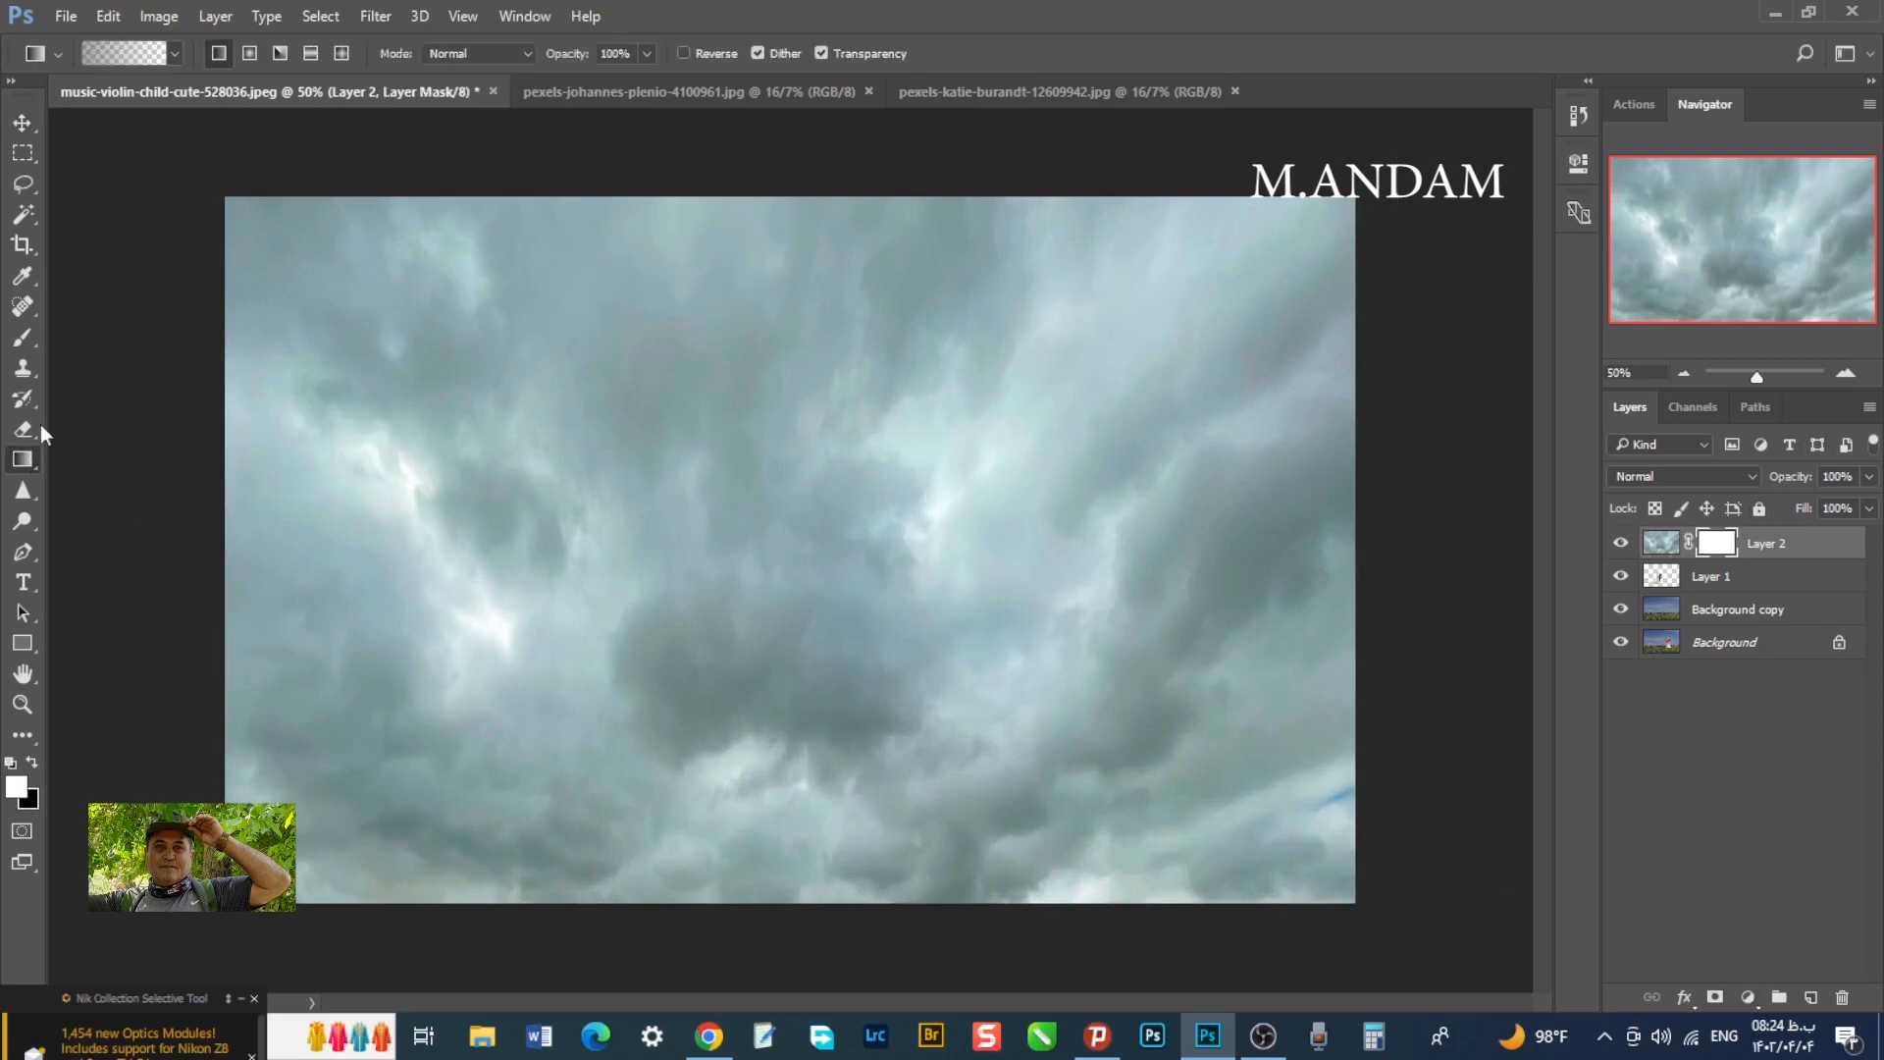
{"action": "left_click", "coordinate": [177, 53]}
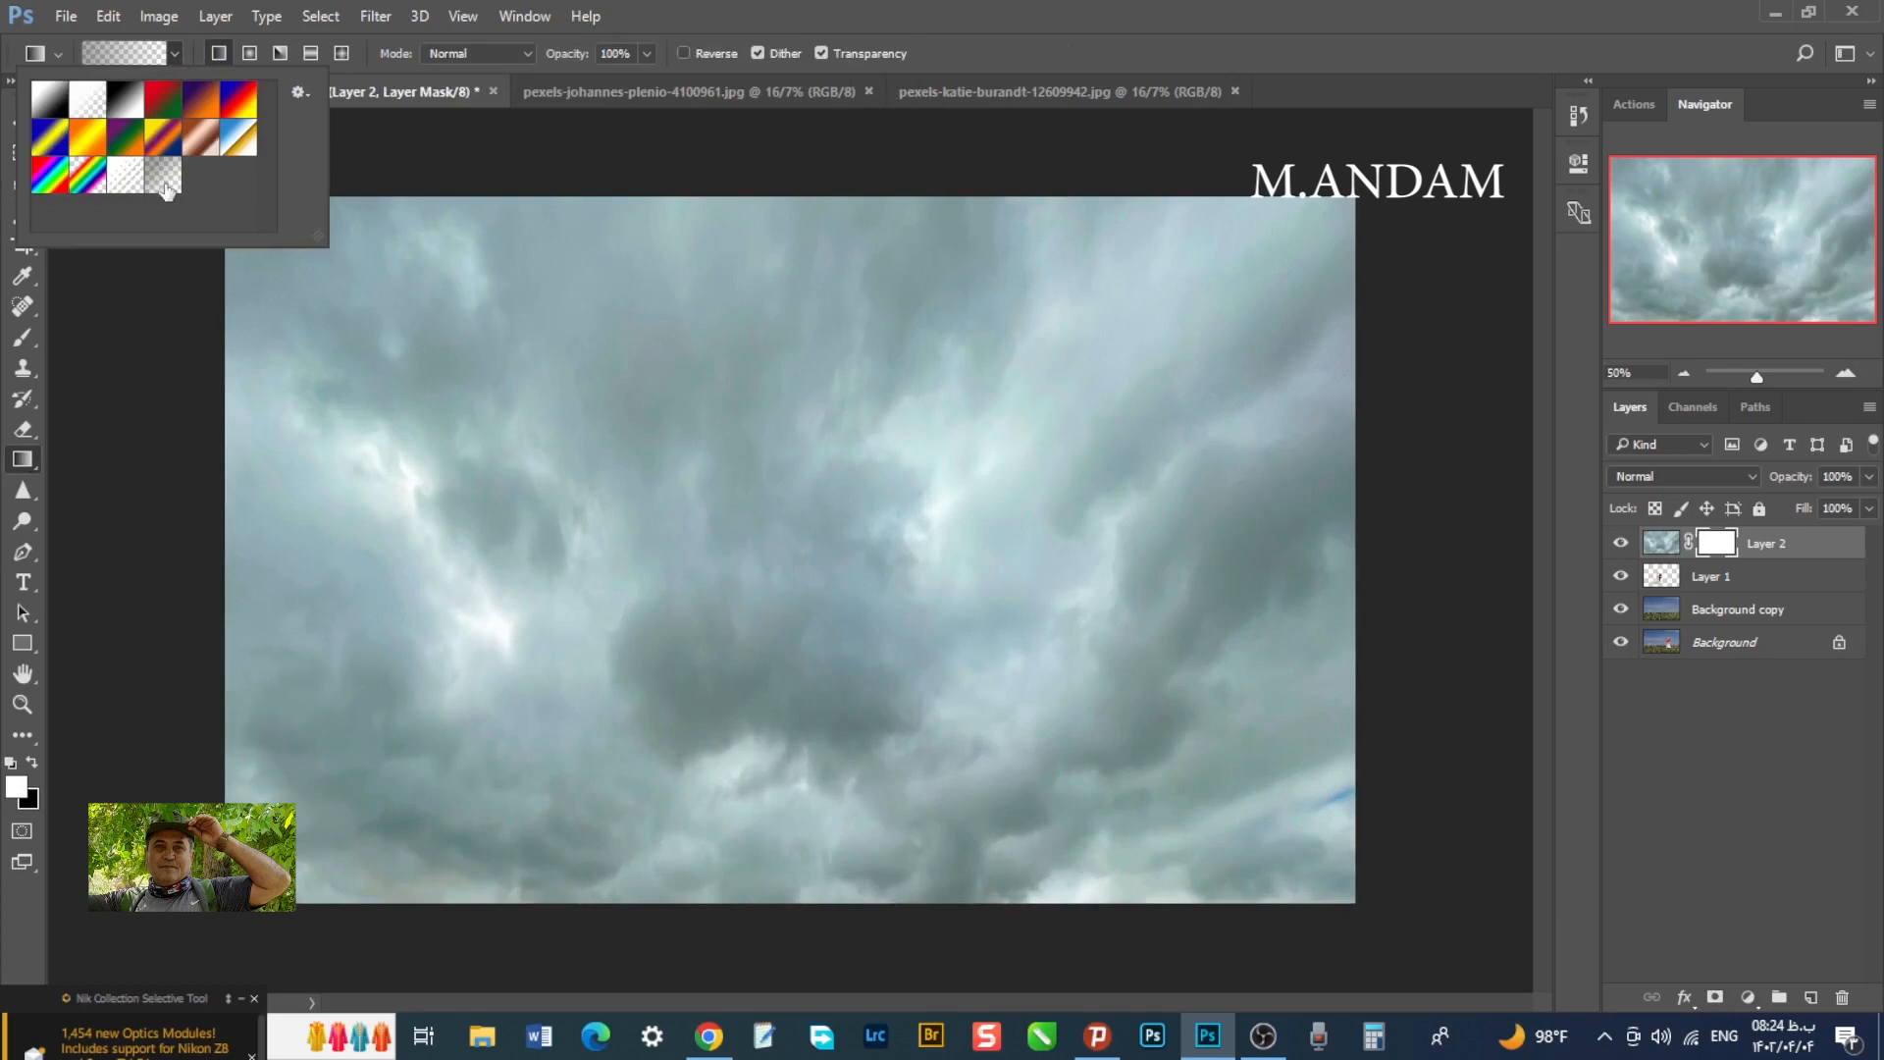
{"action": "left_click", "coordinate": [148, 306]}
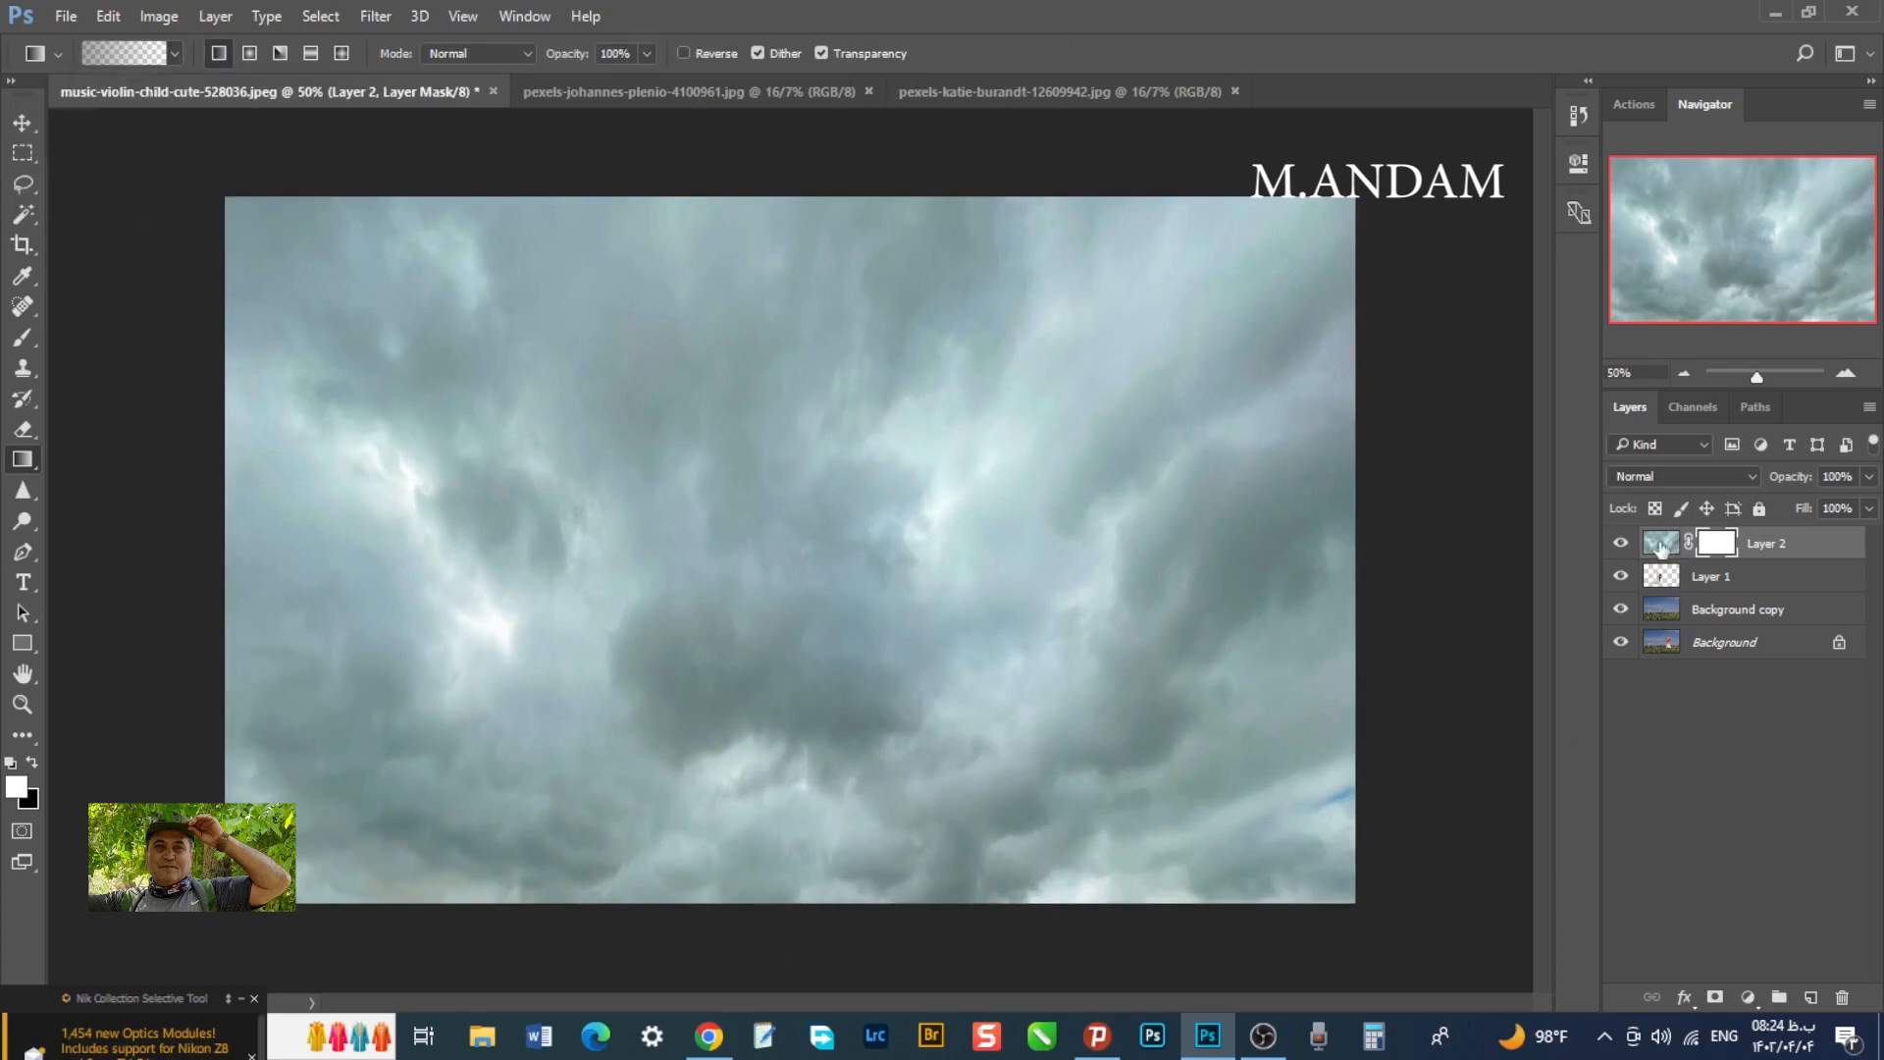
{"action": "left_click_drag", "start_coordinate": [753, 951], "coordinate": [759, 658]}
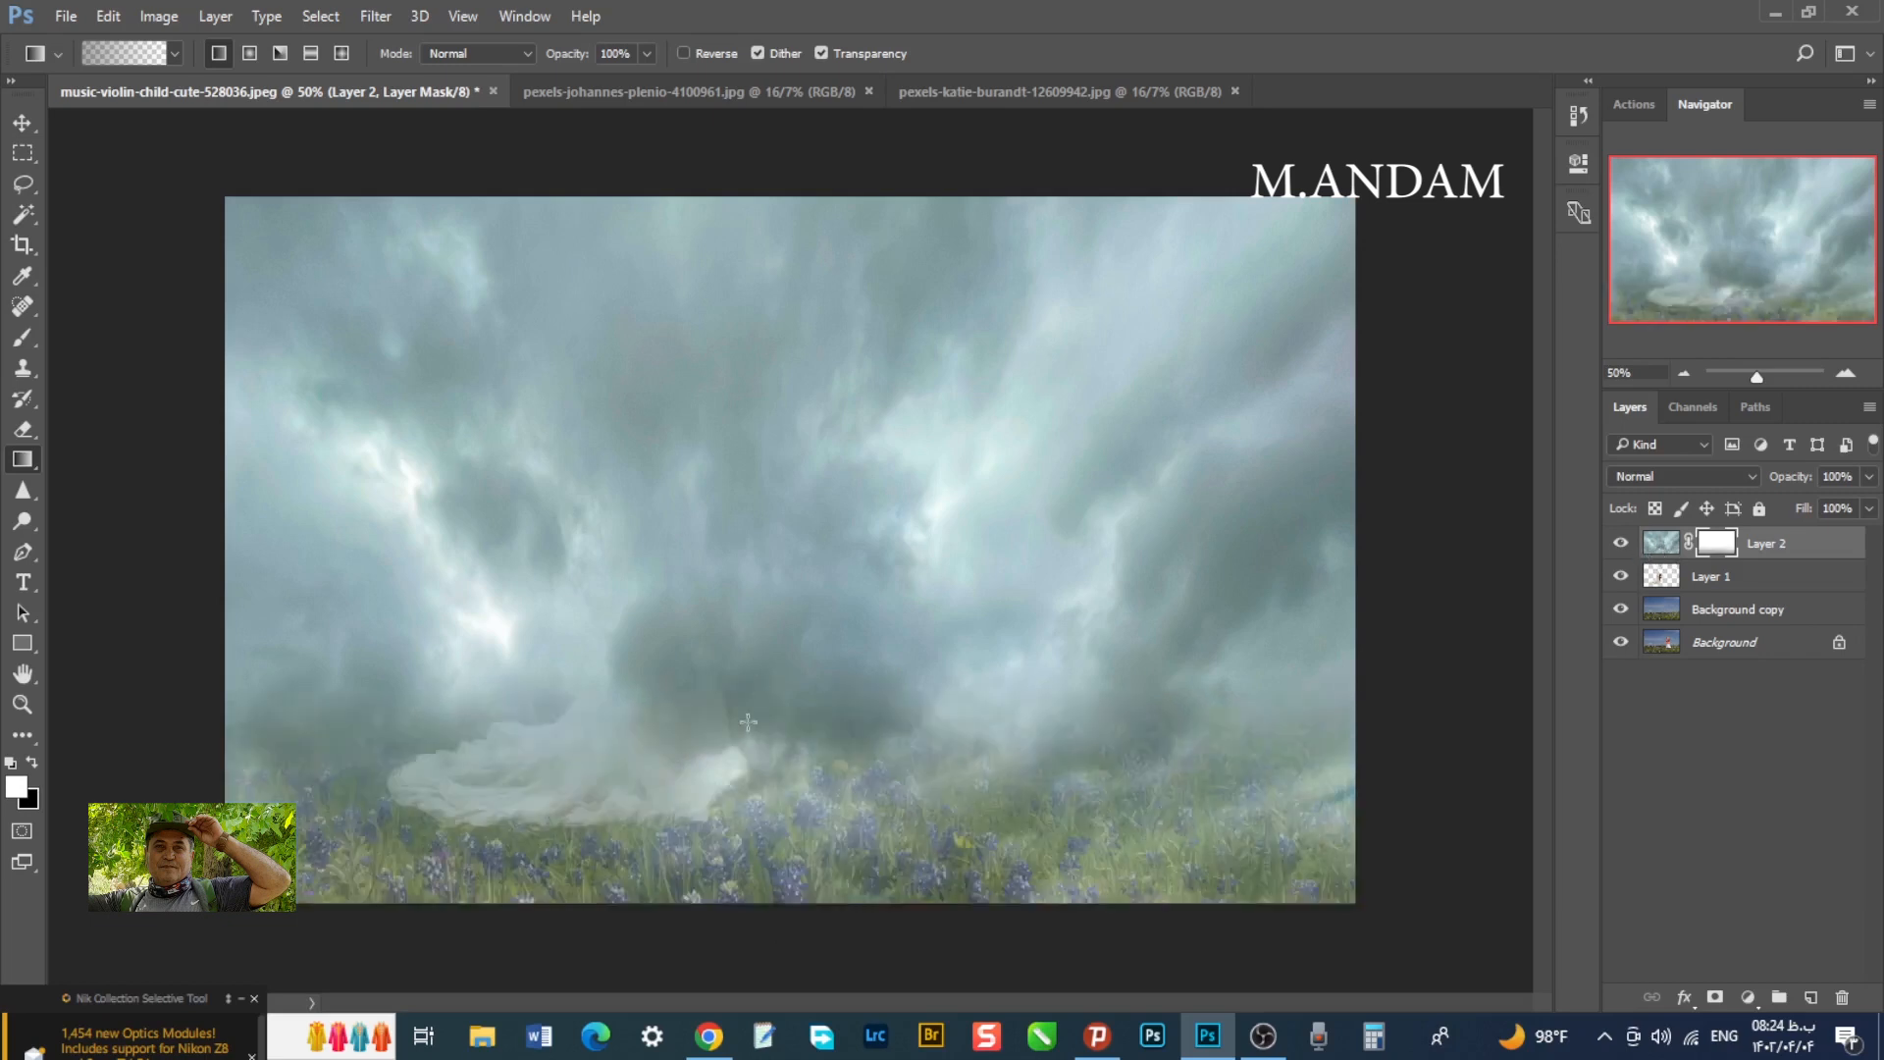
{"action": "left_click_drag", "start_coordinate": [766, 871], "coordinate": [778, 601]}
{"action": "left_click_drag", "start_coordinate": [760, 708], "coordinate": [759, 569]}
{"action": "left_click_drag", "start_coordinate": [827, 701], "coordinate": [827, 585]}
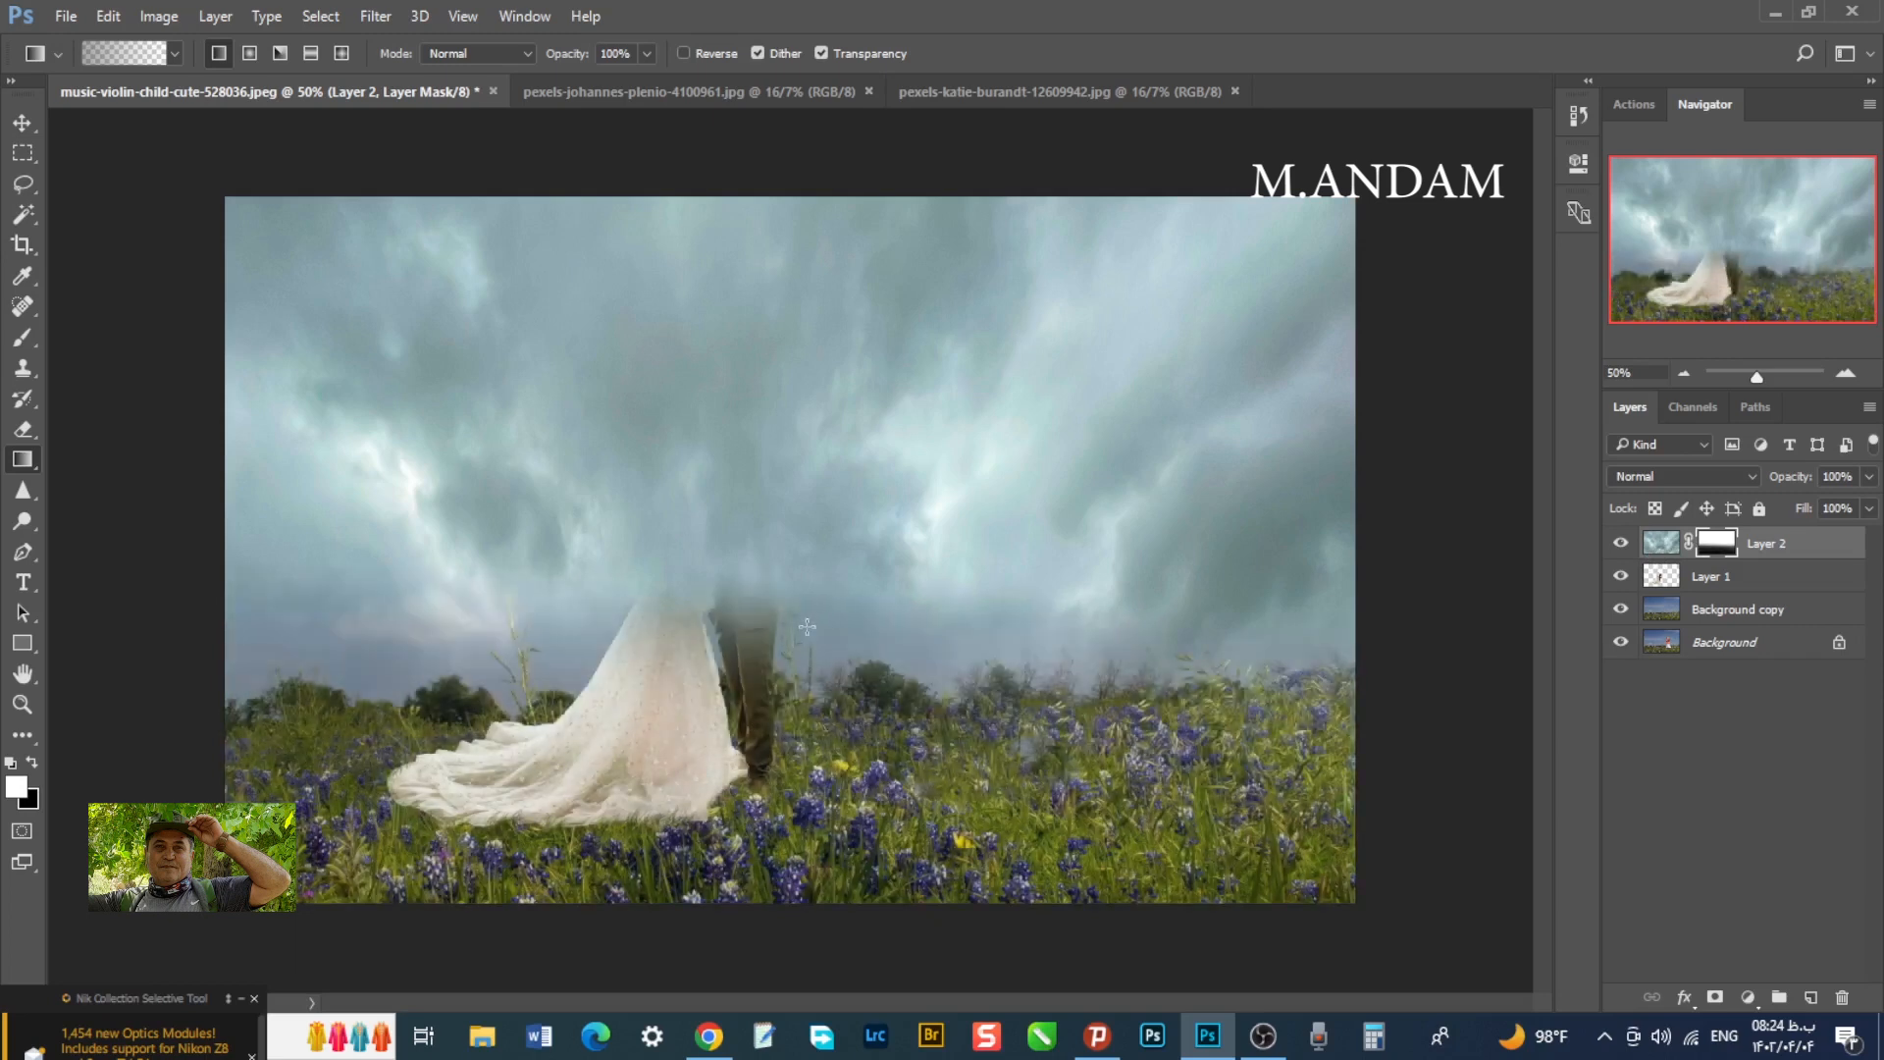
- Move the couple's layer above the sky layer and add a new green-labelled layer on top
{"action": "left_click_drag", "start_coordinate": [1668, 577], "coordinate": [1668, 540]}
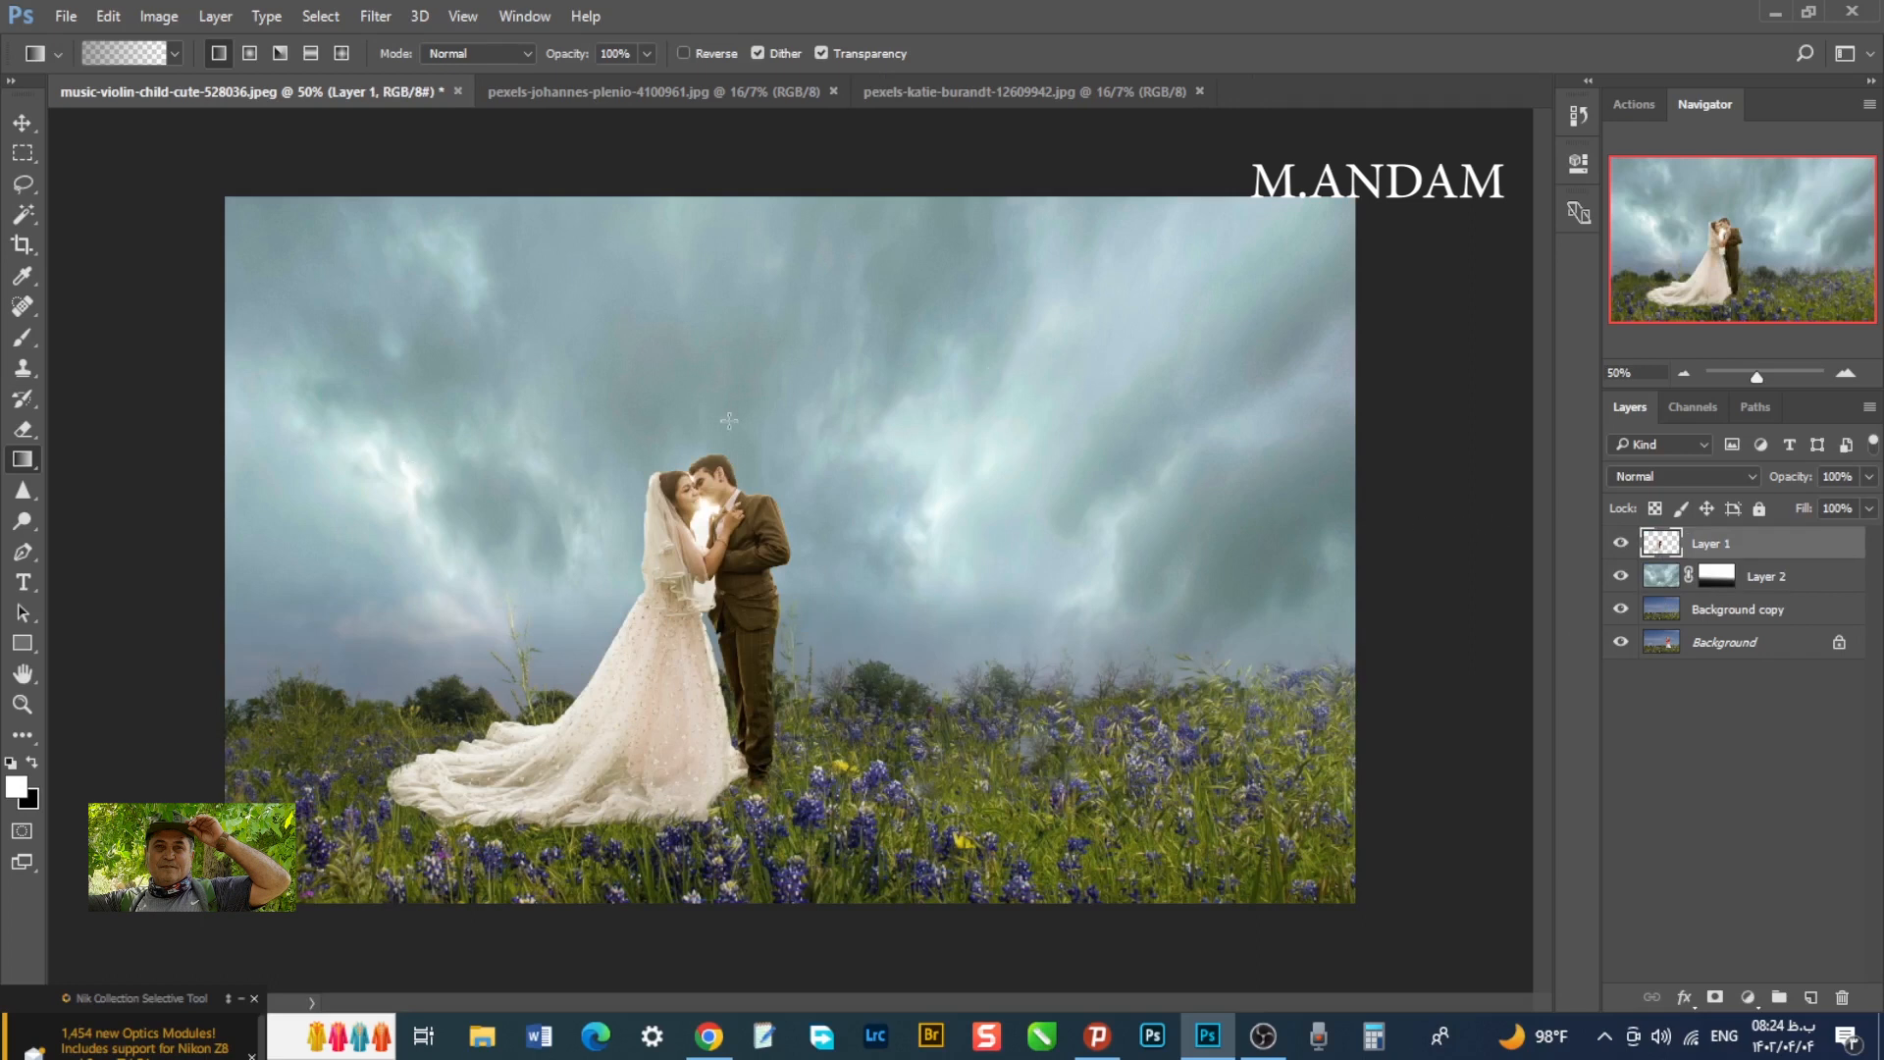
{"action": "left_click", "coordinate": [1810, 997]}
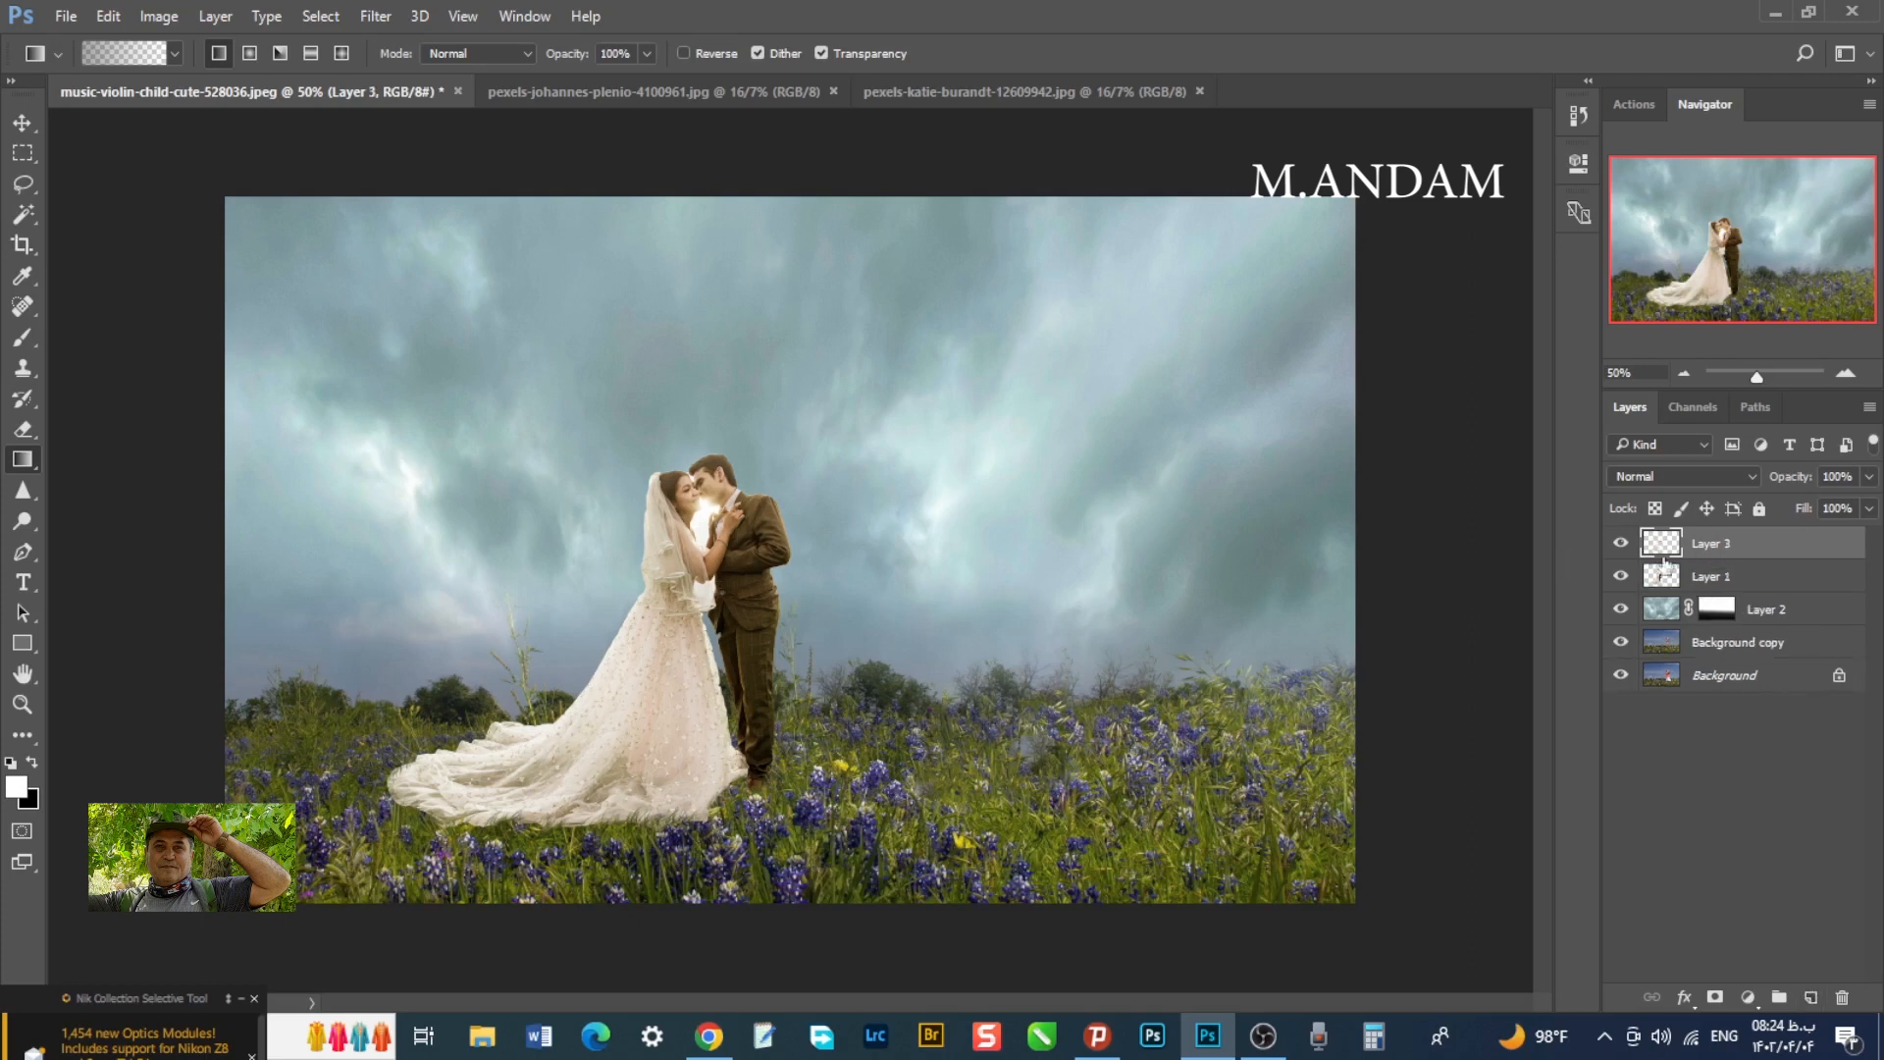
{"action": "right_click", "coordinate": [1624, 547]}
{"action": "left_click", "coordinate": [1637, 714]}
- Paint a white glow around the couple's upper bodies with a soft 464 px brush at 21% opacity
{"action": "left_click", "coordinate": [22, 337]}
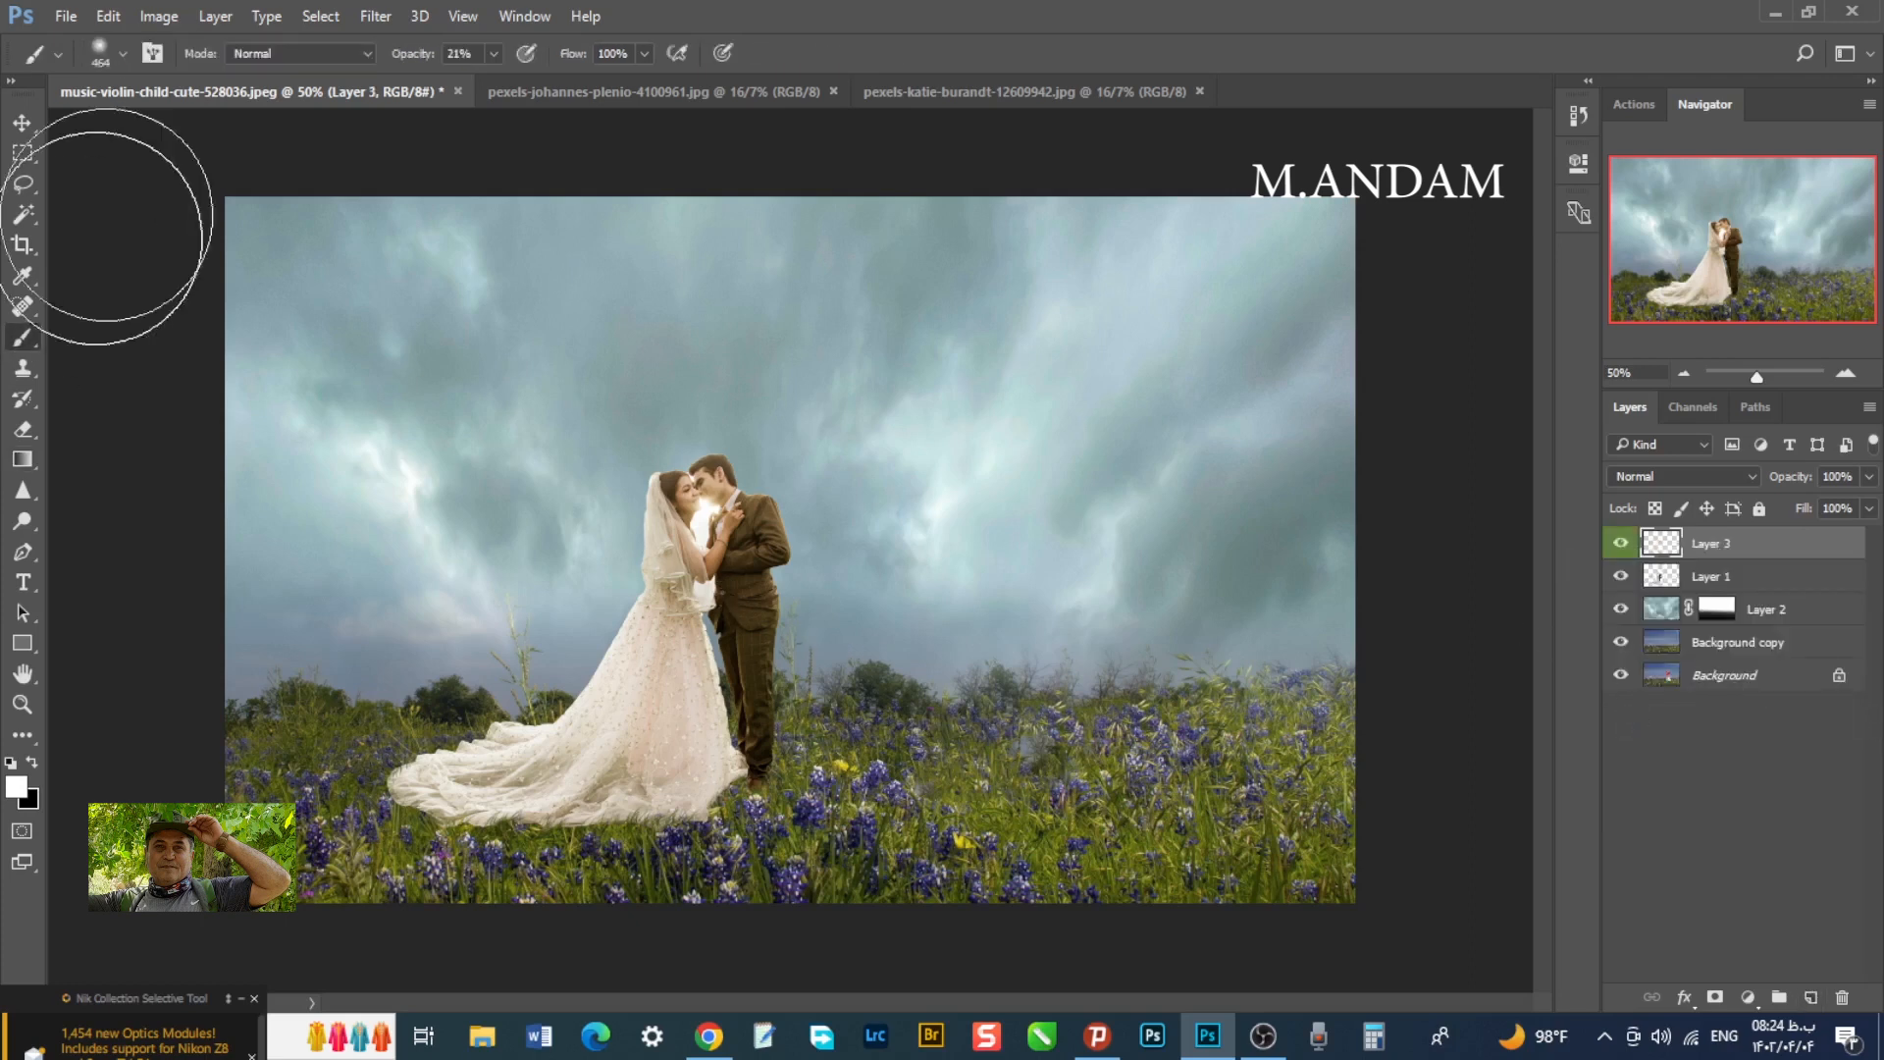
{"action": "left_click", "coordinate": [120, 55]}
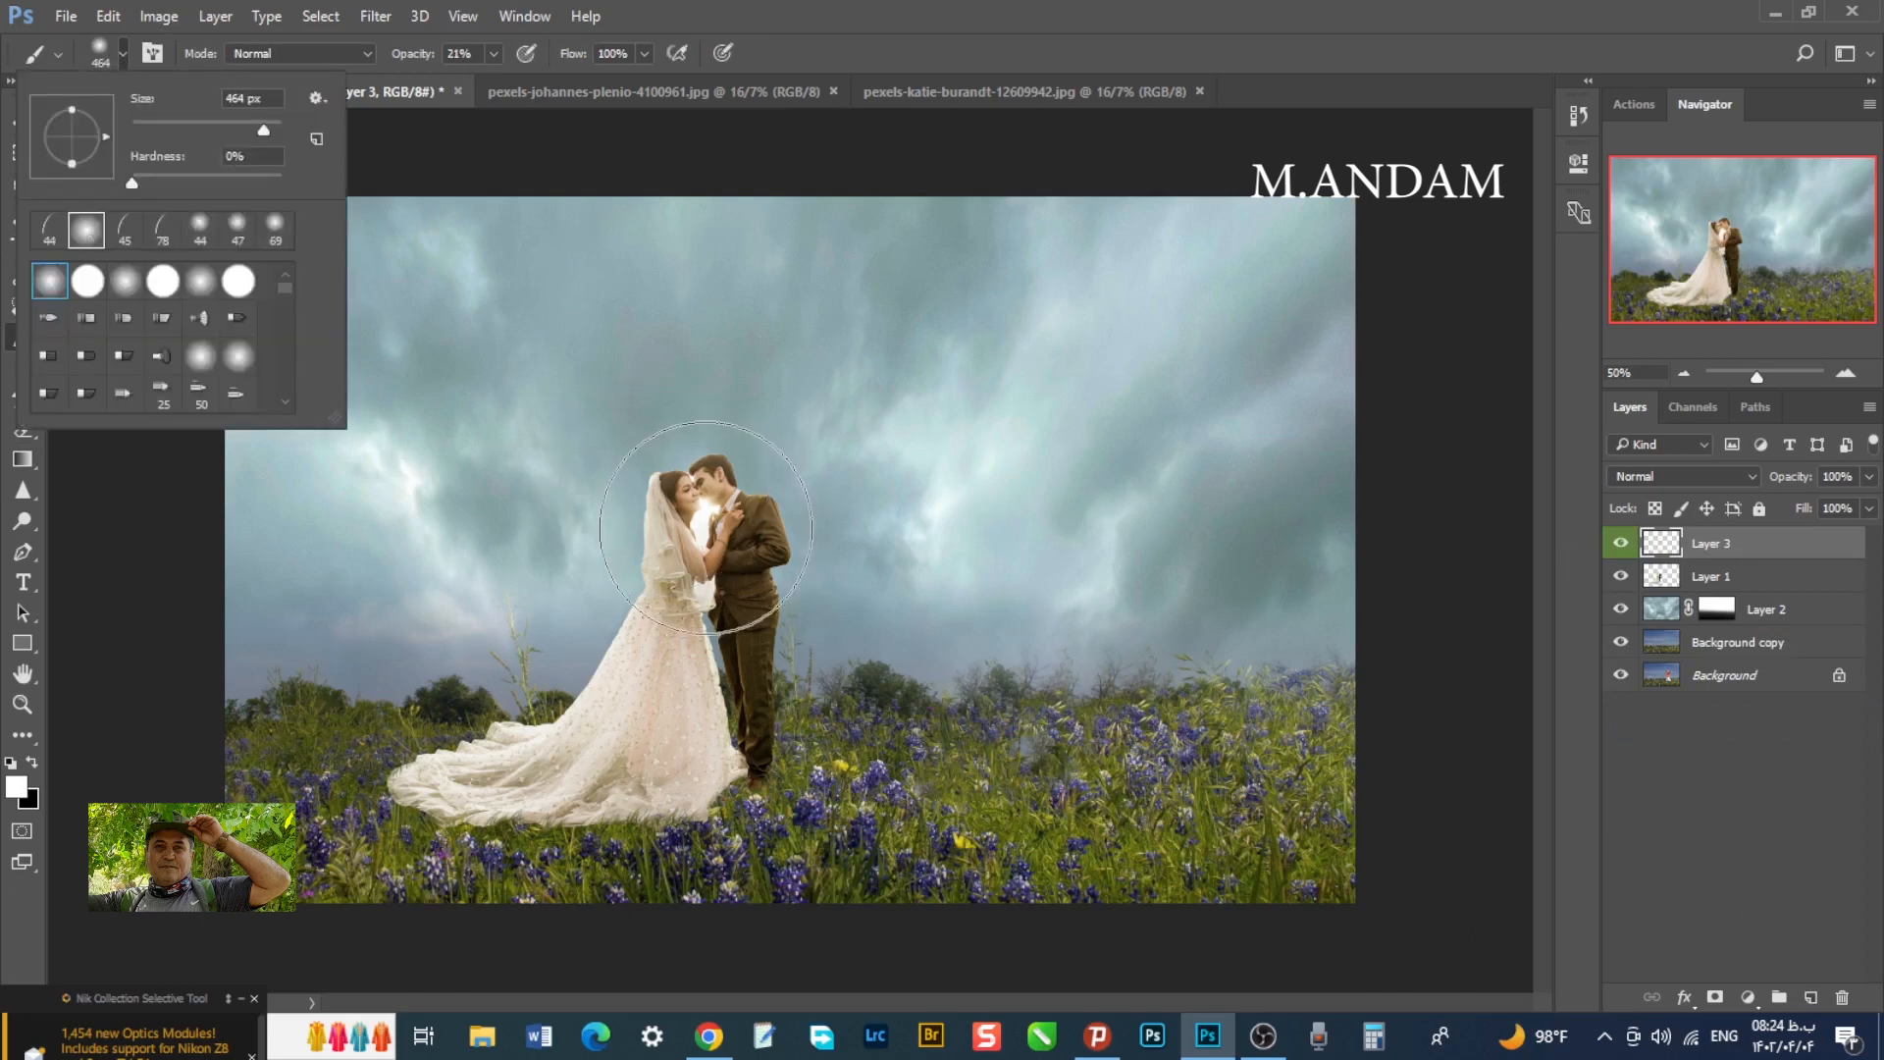
{"action": "left_click", "coordinate": [16, 787]}
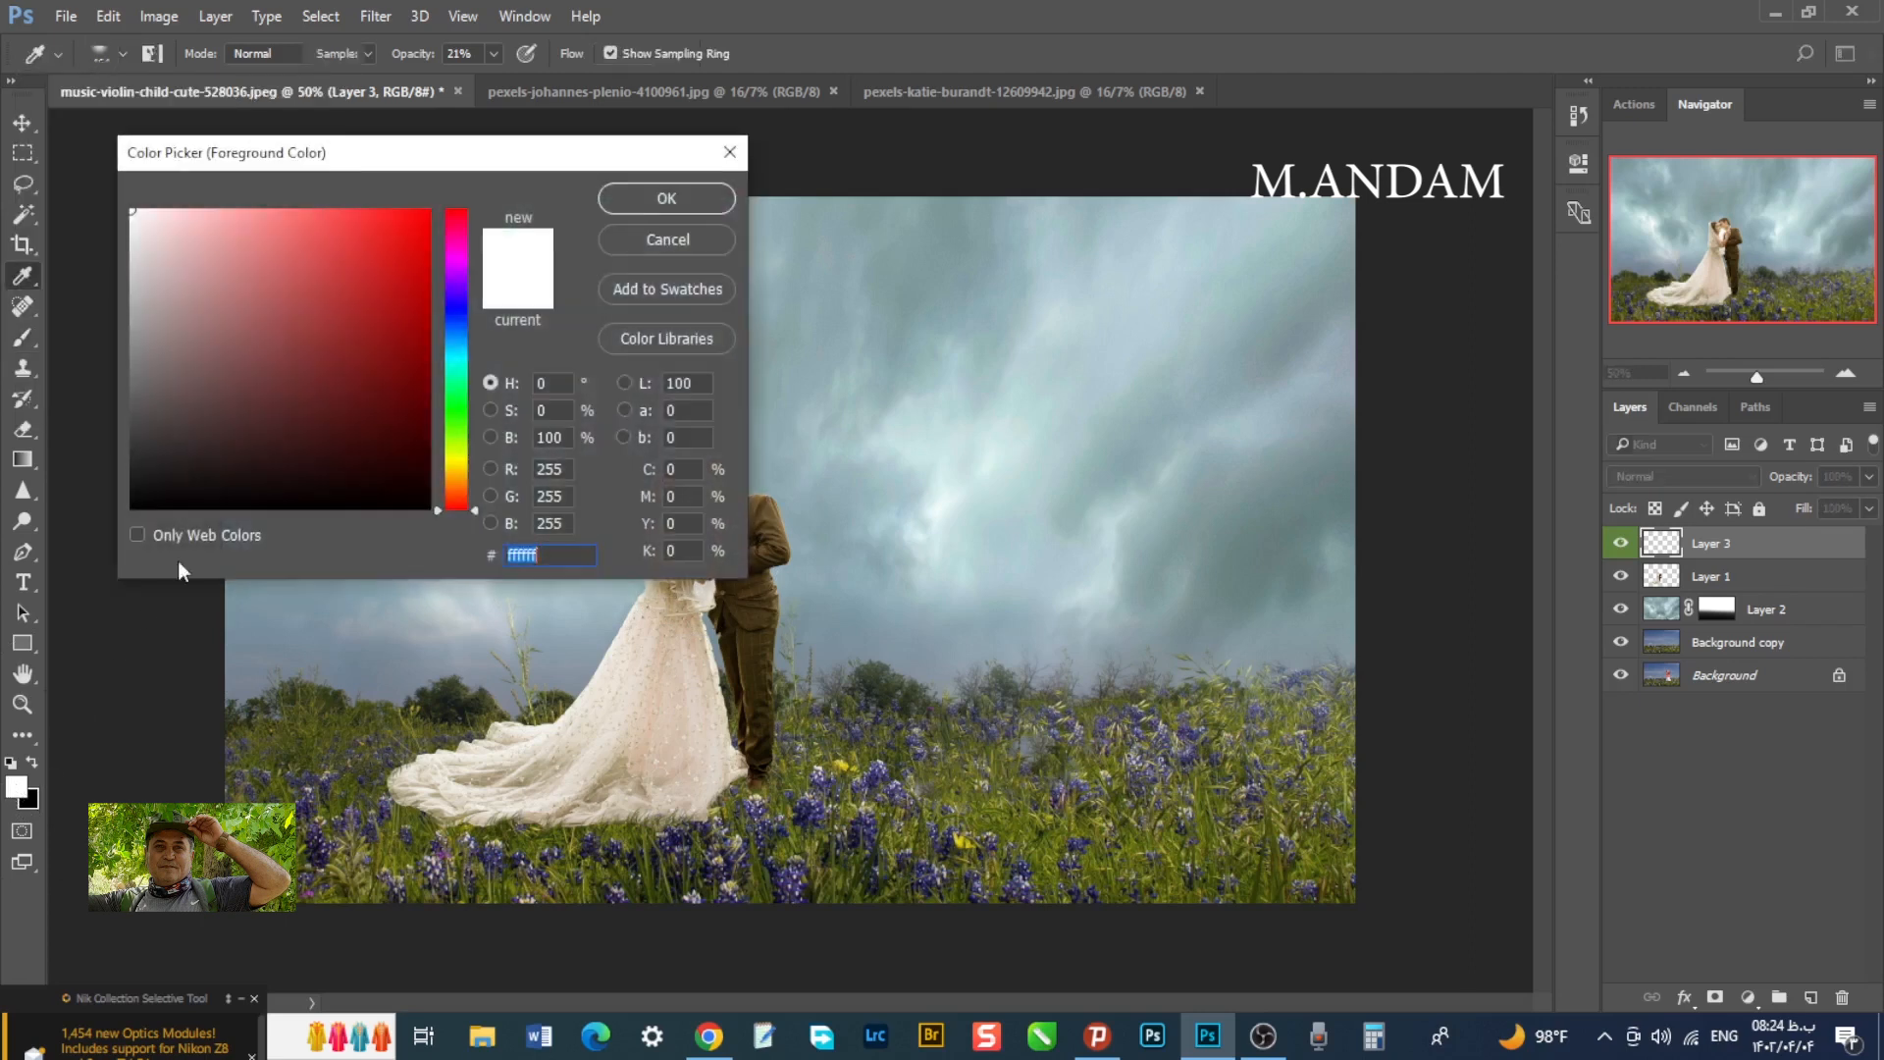
{"action": "left_click", "coordinate": [663, 201]}
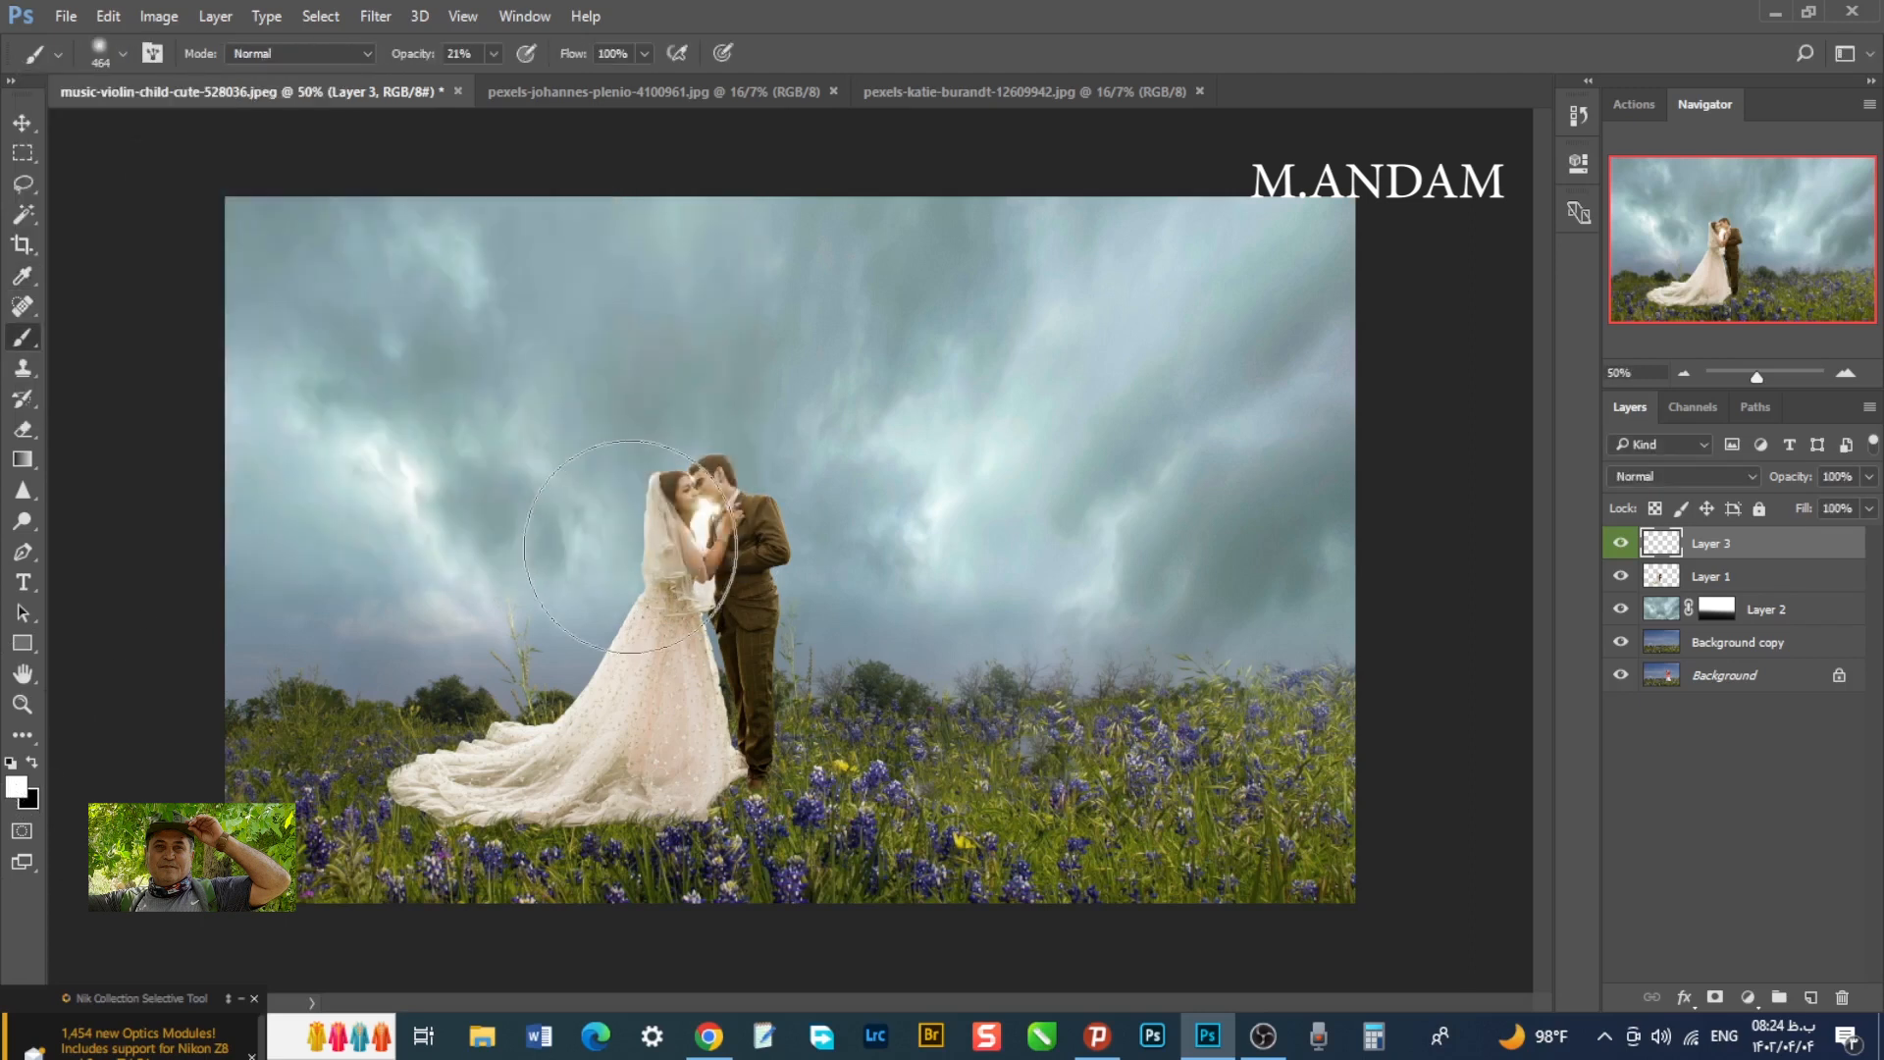
{"action": "left_click", "coordinate": [705, 539]}
{"action": "left_click", "coordinate": [716, 547]}
{"action": "left_click", "coordinate": [745, 495]}
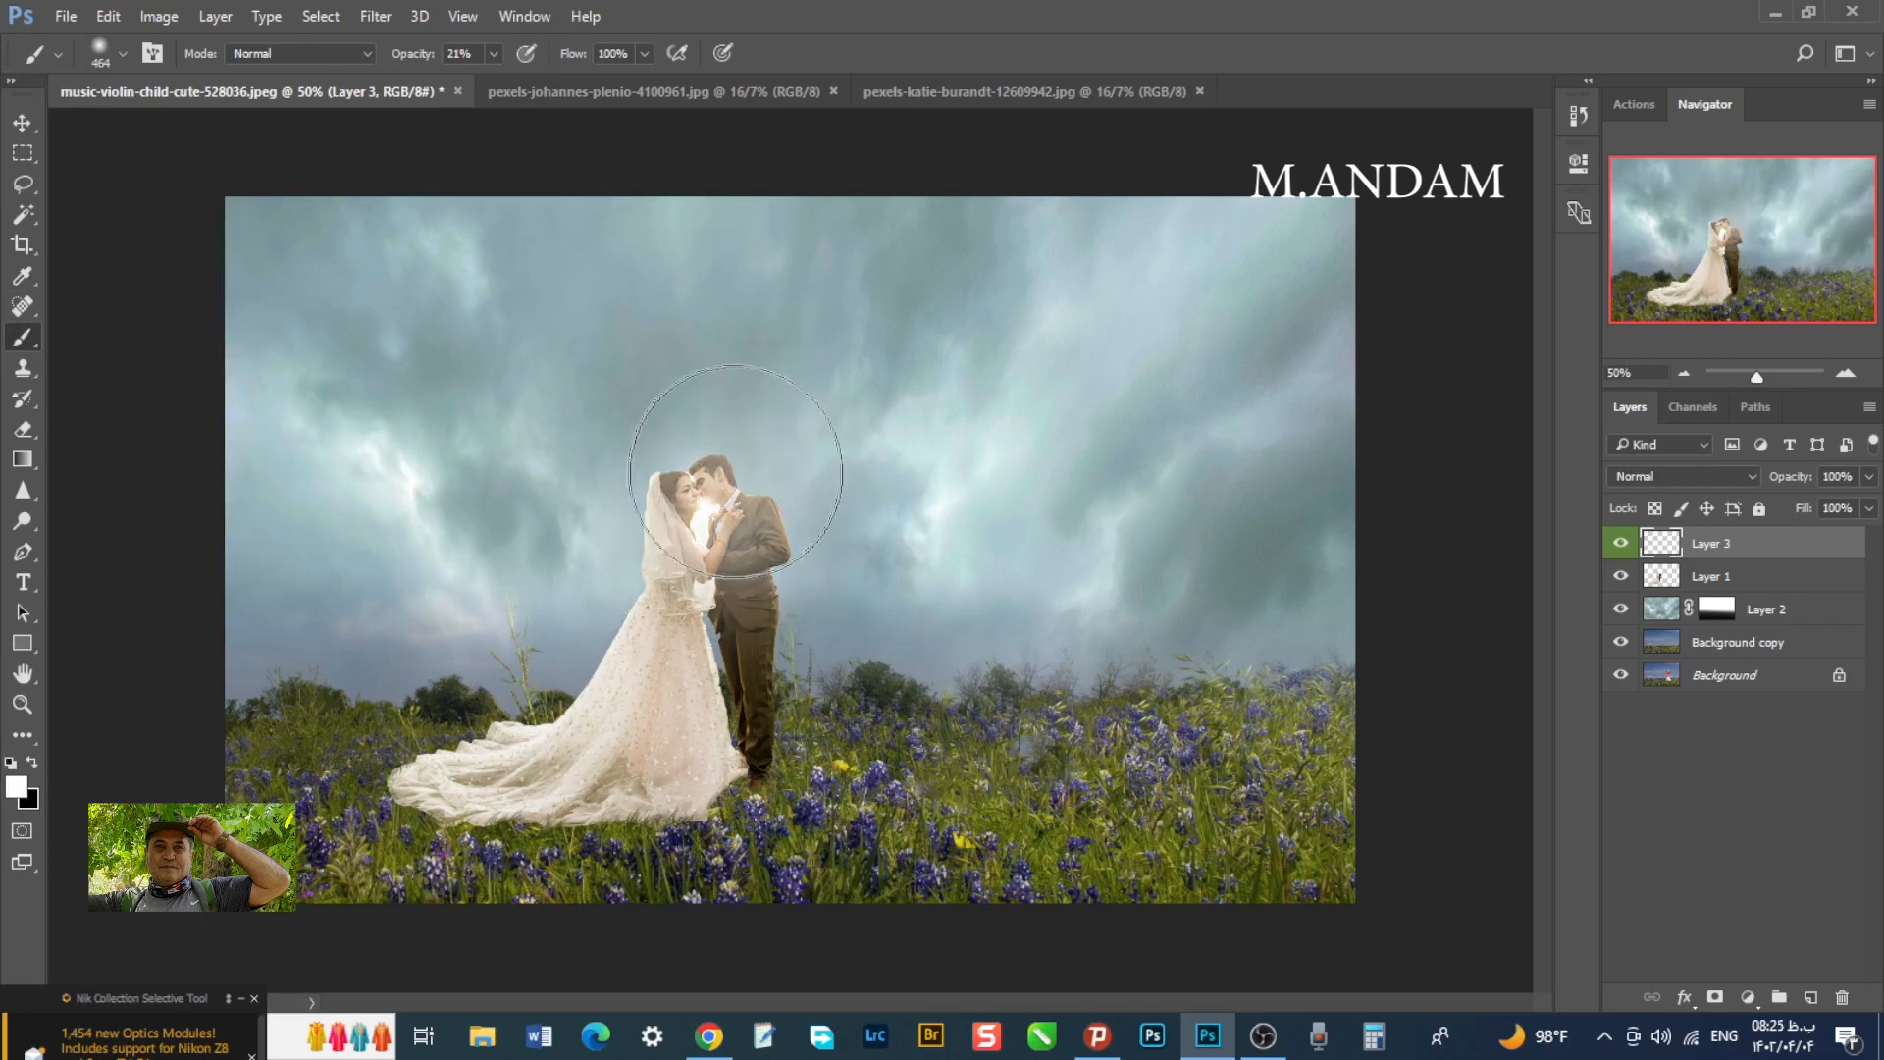
{"action": "left_click", "coordinate": [692, 464]}
{"action": "left_click", "coordinate": [656, 506]}
{"action": "left_click", "coordinate": [646, 530]}
{"action": "left_click", "coordinate": [614, 543]}
{"action": "left_click", "coordinate": [595, 539]}
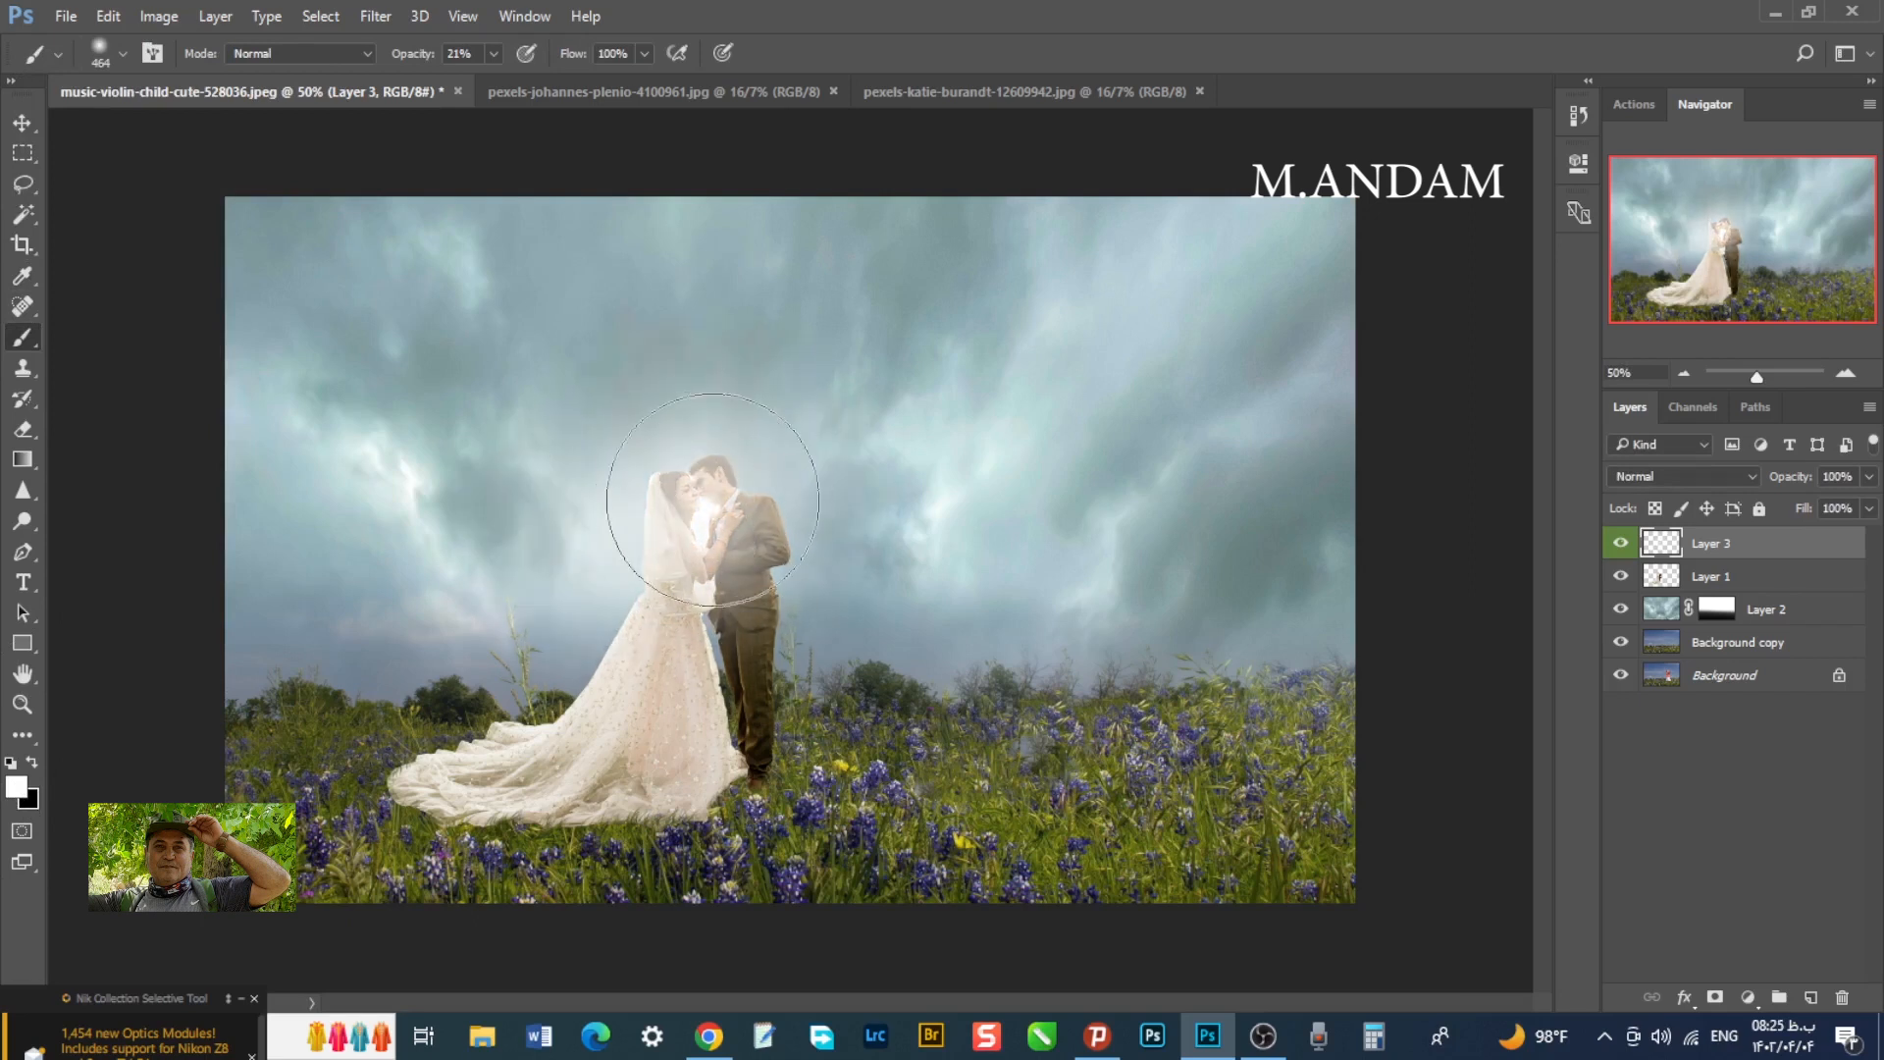
{"action": "left_click", "coordinate": [734, 518]}
{"action": "left_click", "coordinate": [771, 565]}
{"action": "left_click", "coordinate": [771, 579]}
{"action": "left_click", "coordinate": [764, 533]}
{"action": "left_click", "coordinate": [682, 546]}
{"action": "left_click", "coordinate": [771, 566]}
{"action": "left_click", "coordinate": [798, 606]}
{"action": "left_click", "coordinate": [707, 457]}
{"action": "left_click", "coordinate": [691, 579]}
- Move the glow layer beneath the couple's layer and extend the white glow around them and down to the horizon
{"action": "left_click_drag", "start_coordinate": [1746, 549], "coordinate": [1743, 591]}
{"action": "left_click", "coordinate": [578, 574]}
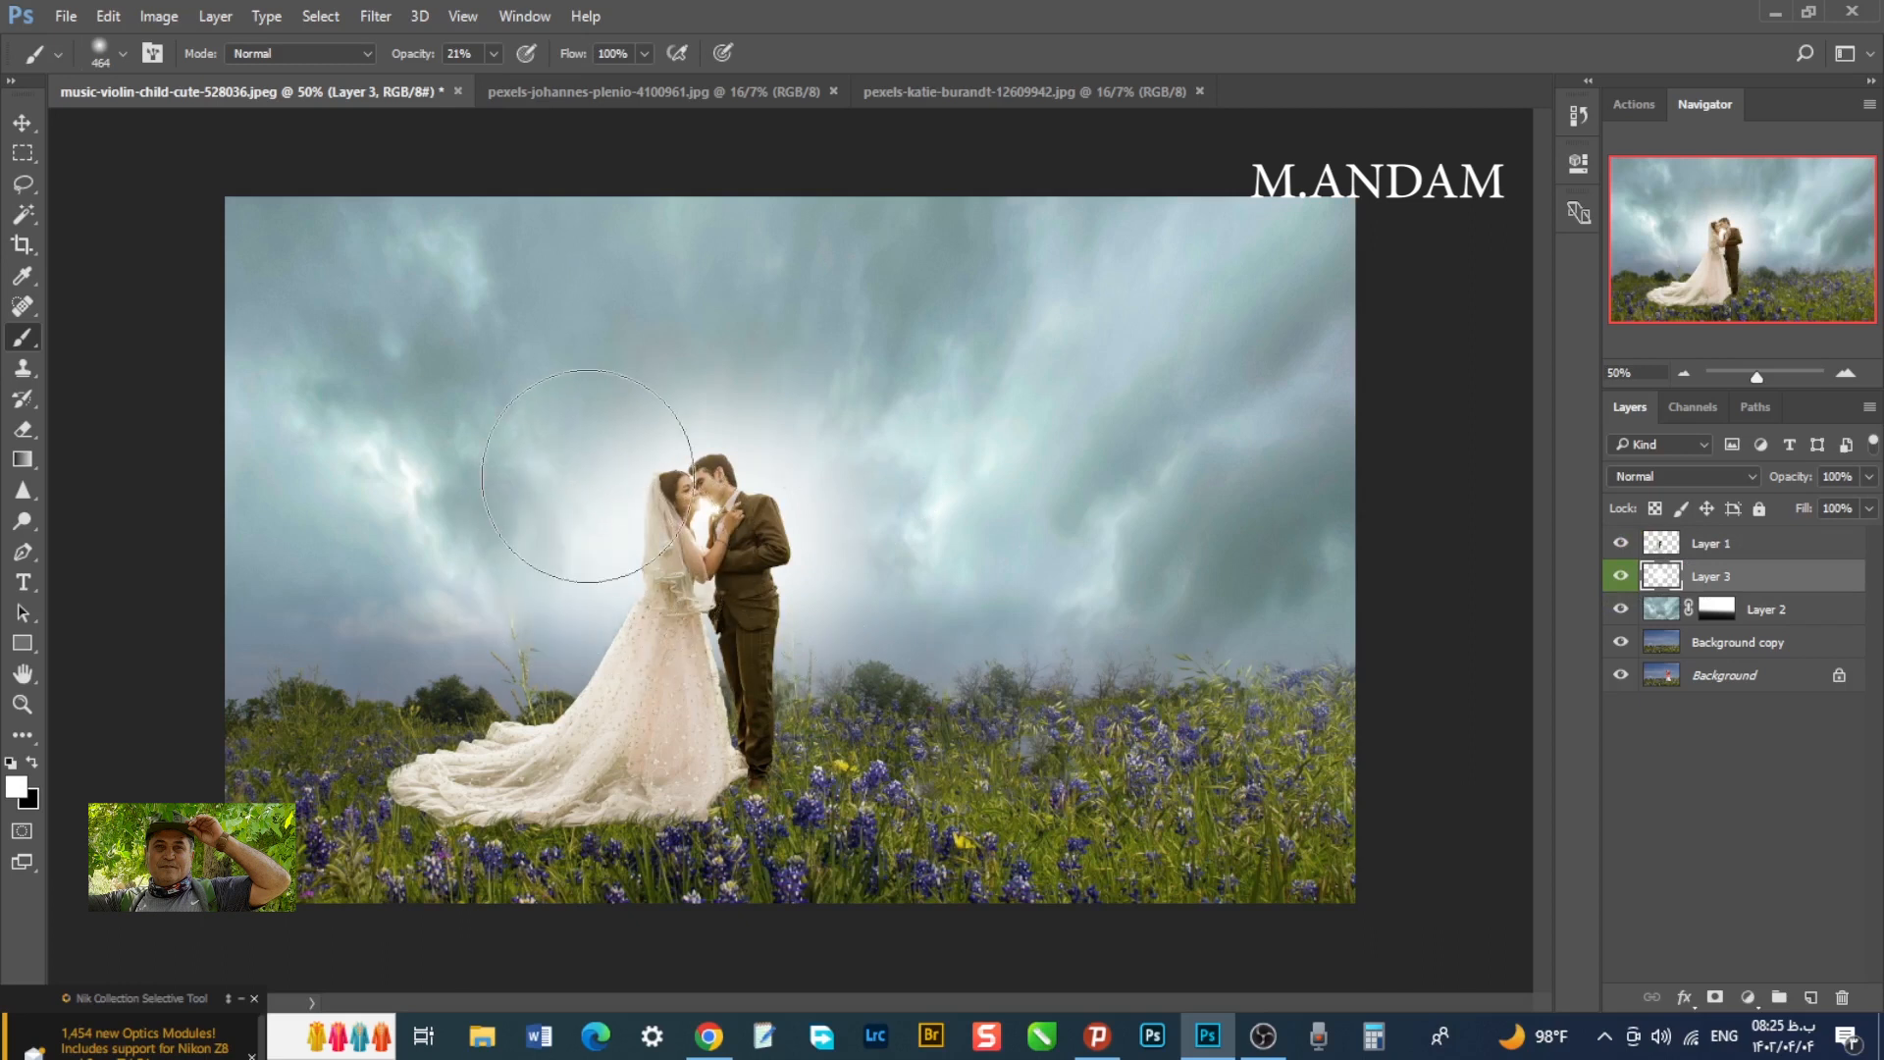
{"action": "left_click", "coordinate": [610, 424]}
{"action": "left_click", "coordinate": [679, 396]}
{"action": "left_click", "coordinate": [833, 636]}
{"action": "left_click", "coordinate": [812, 658]}
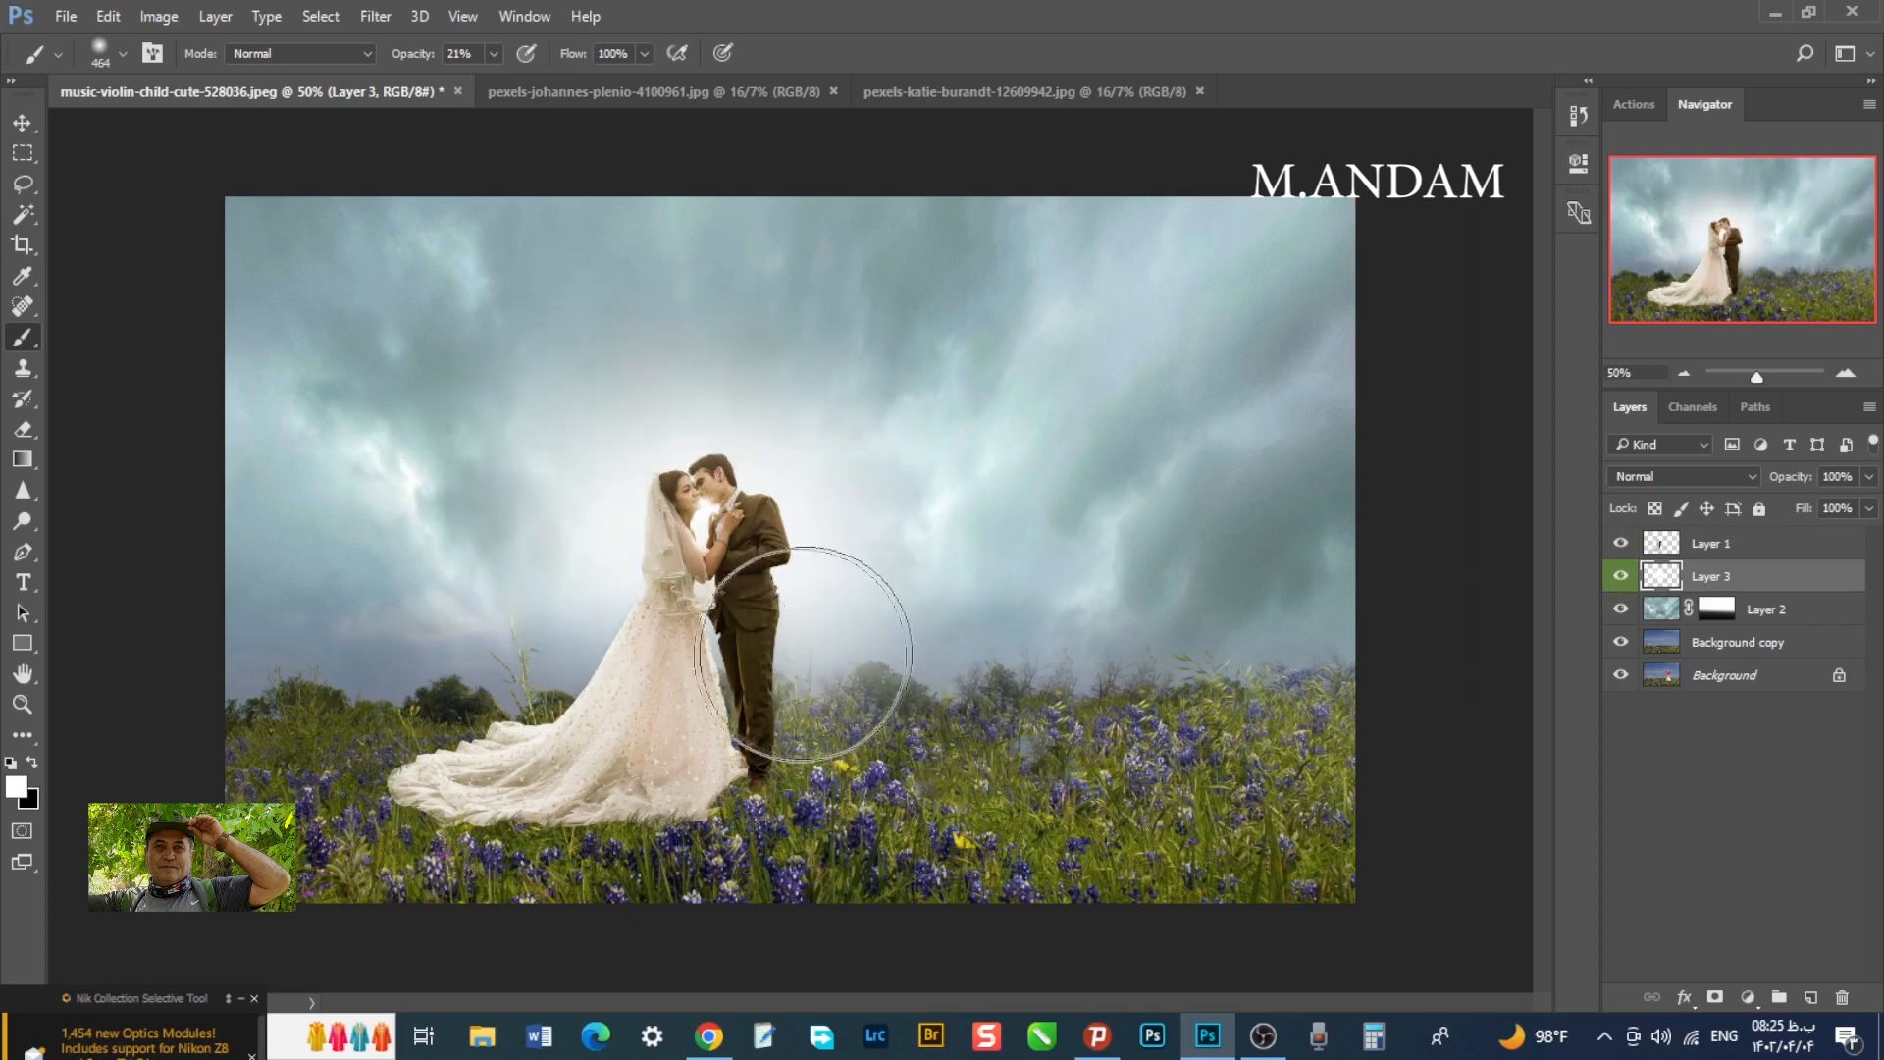
{"action": "left_click", "coordinate": [533, 648]}
{"action": "left_click", "coordinate": [896, 599]}
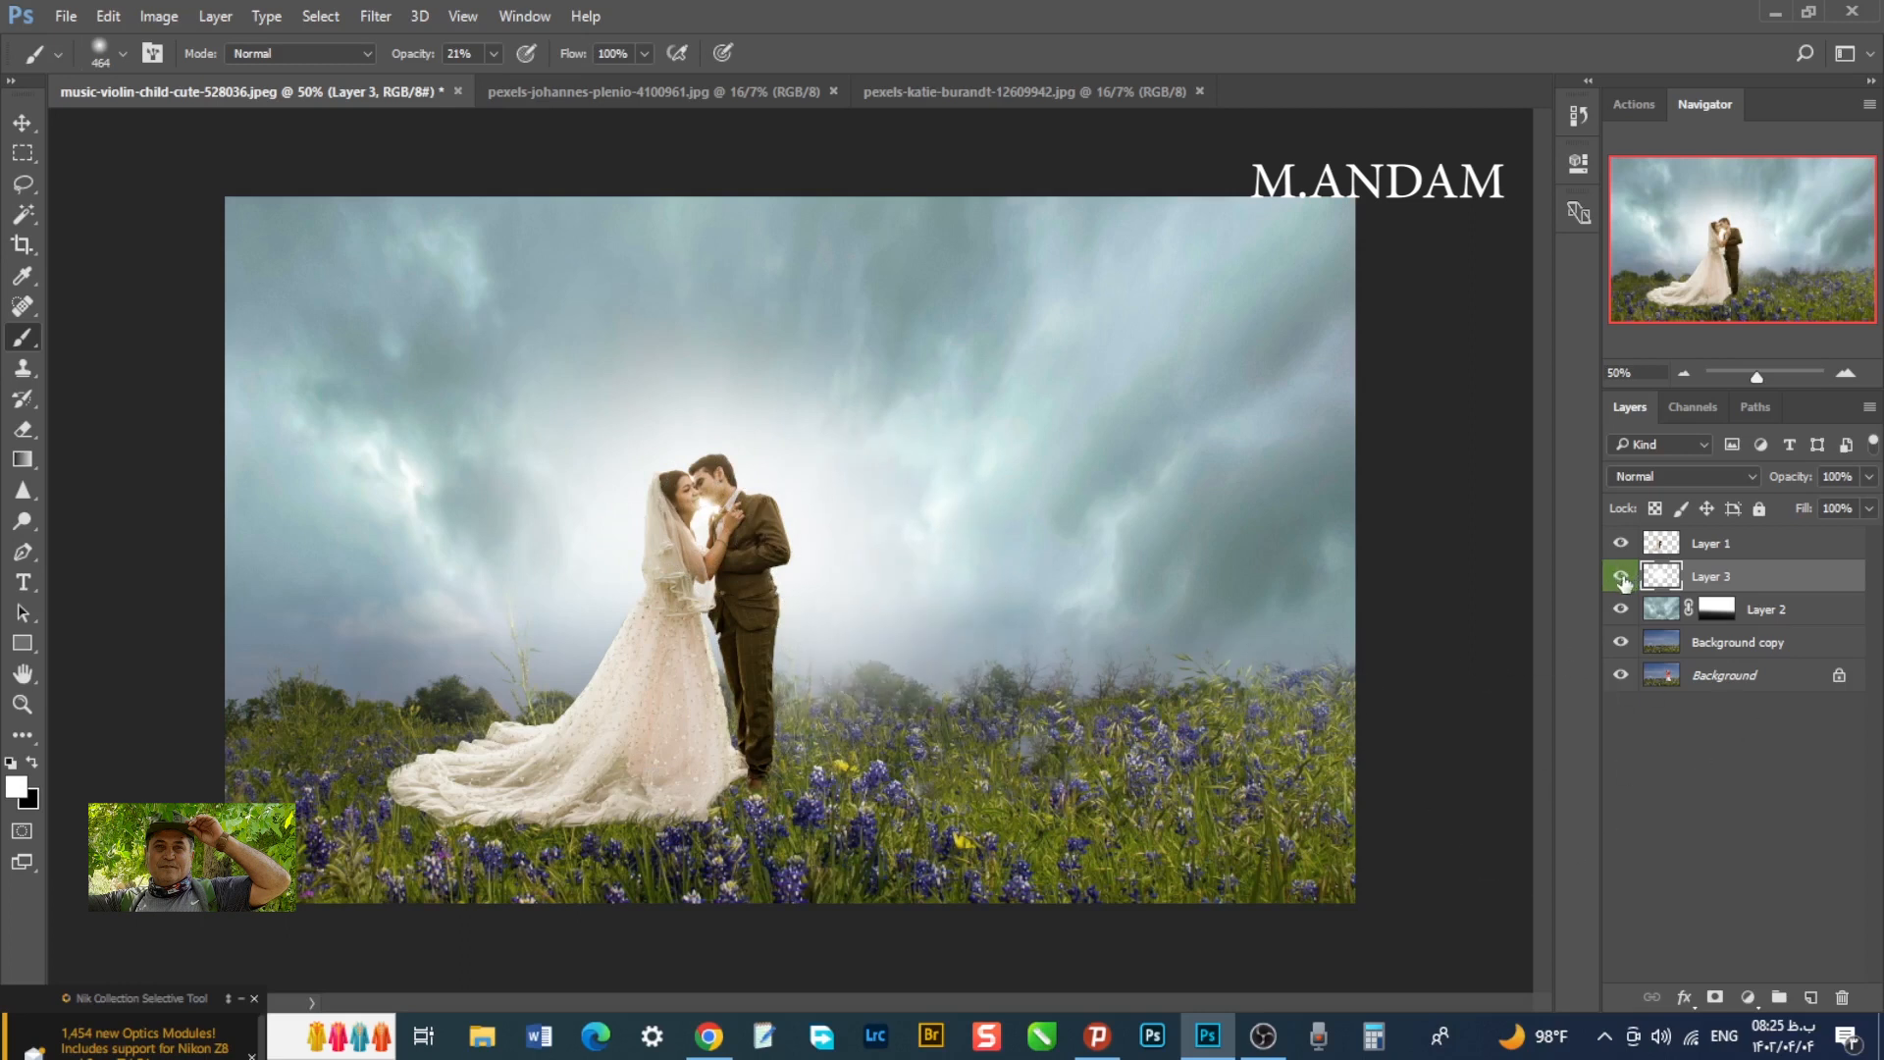
{"action": "left_click", "coordinate": [1621, 577]}
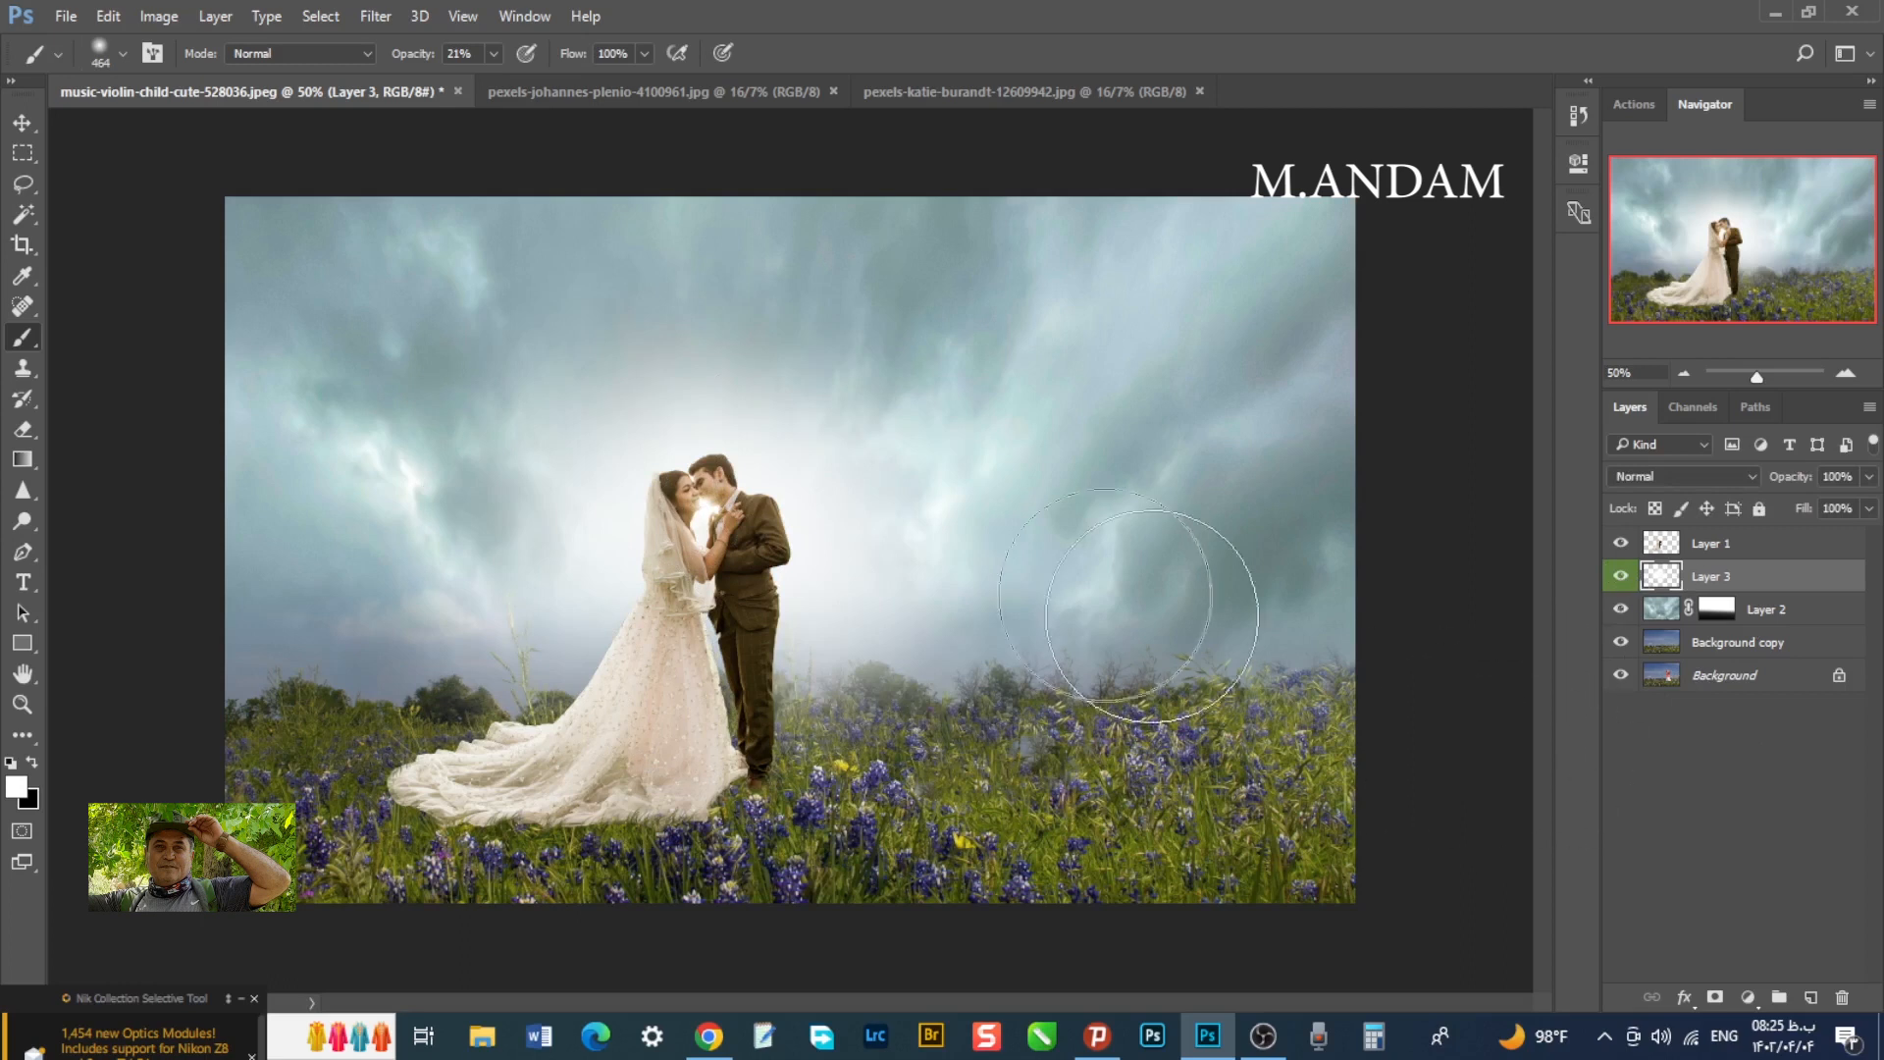
- Turn off the transform controls and close the cloudy landscape photo
{"action": "left_click", "coordinate": [21, 123]}
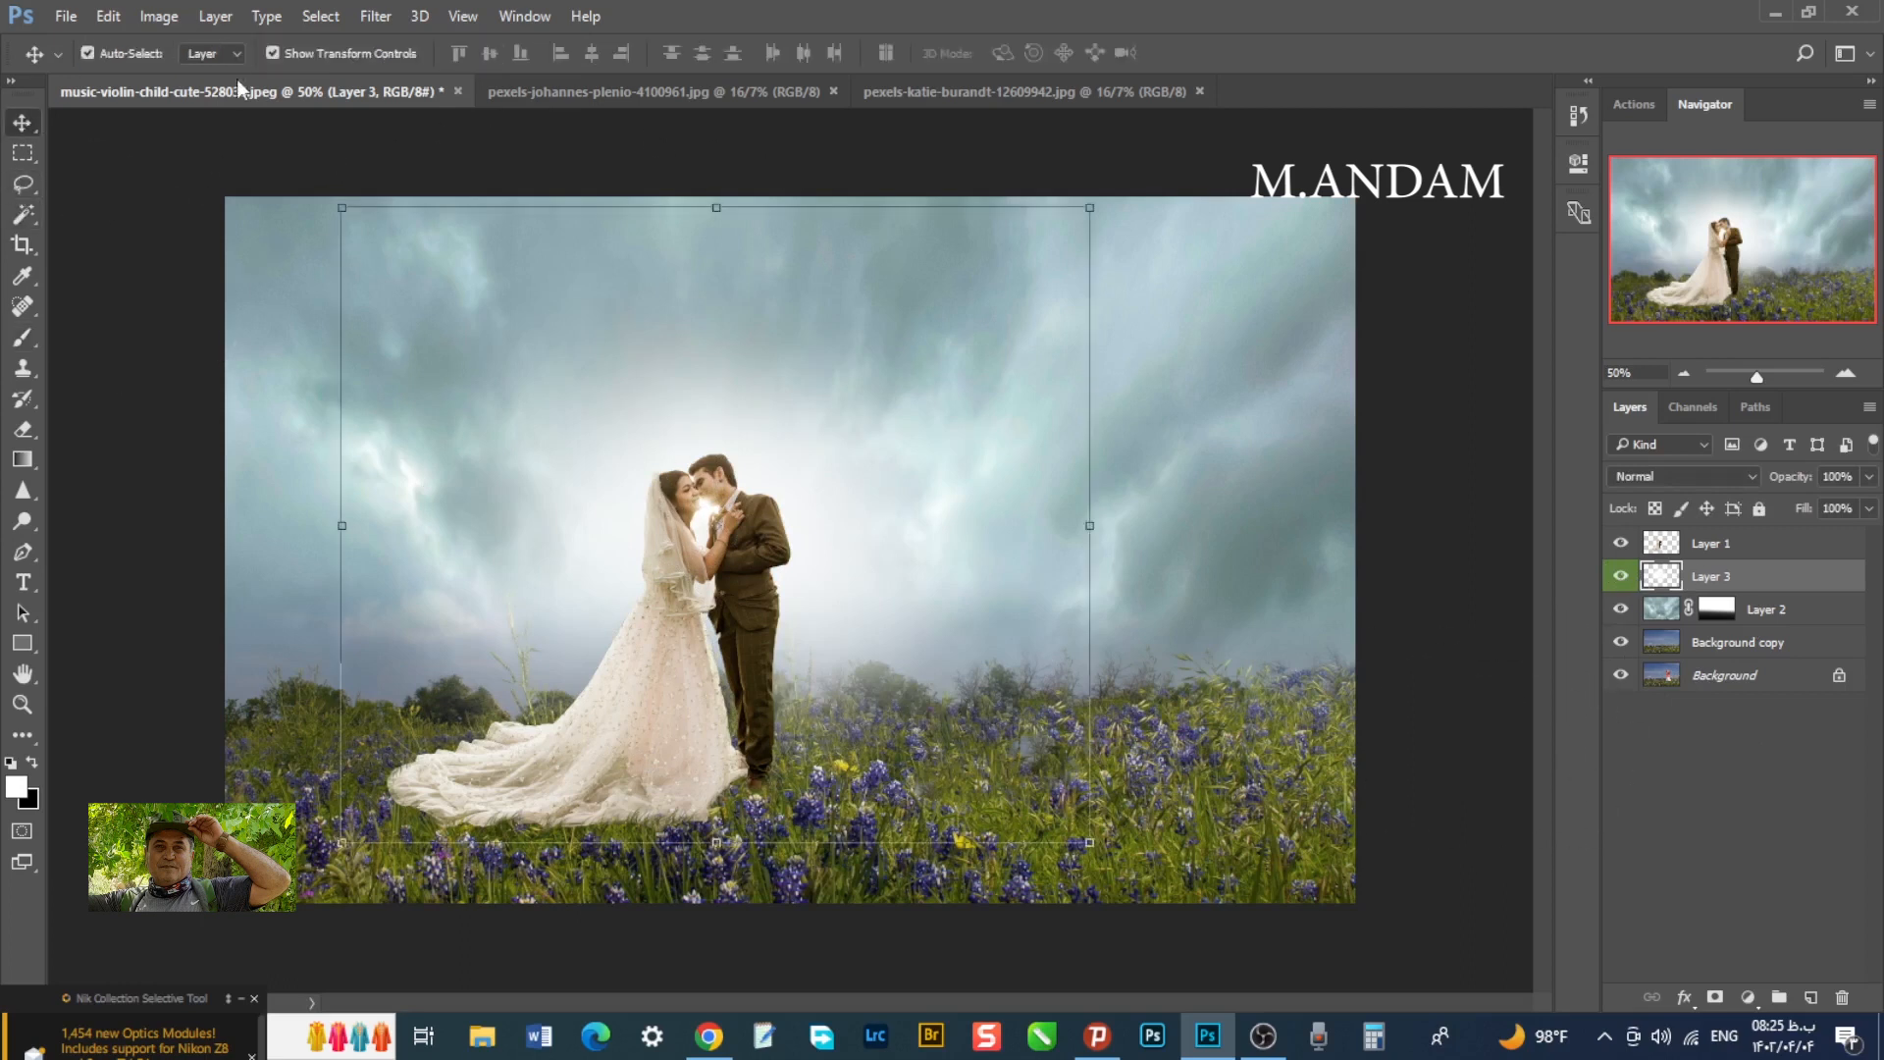
{"action": "left_click", "coordinate": [272, 54]}
{"action": "left_click", "coordinate": [952, 93]}
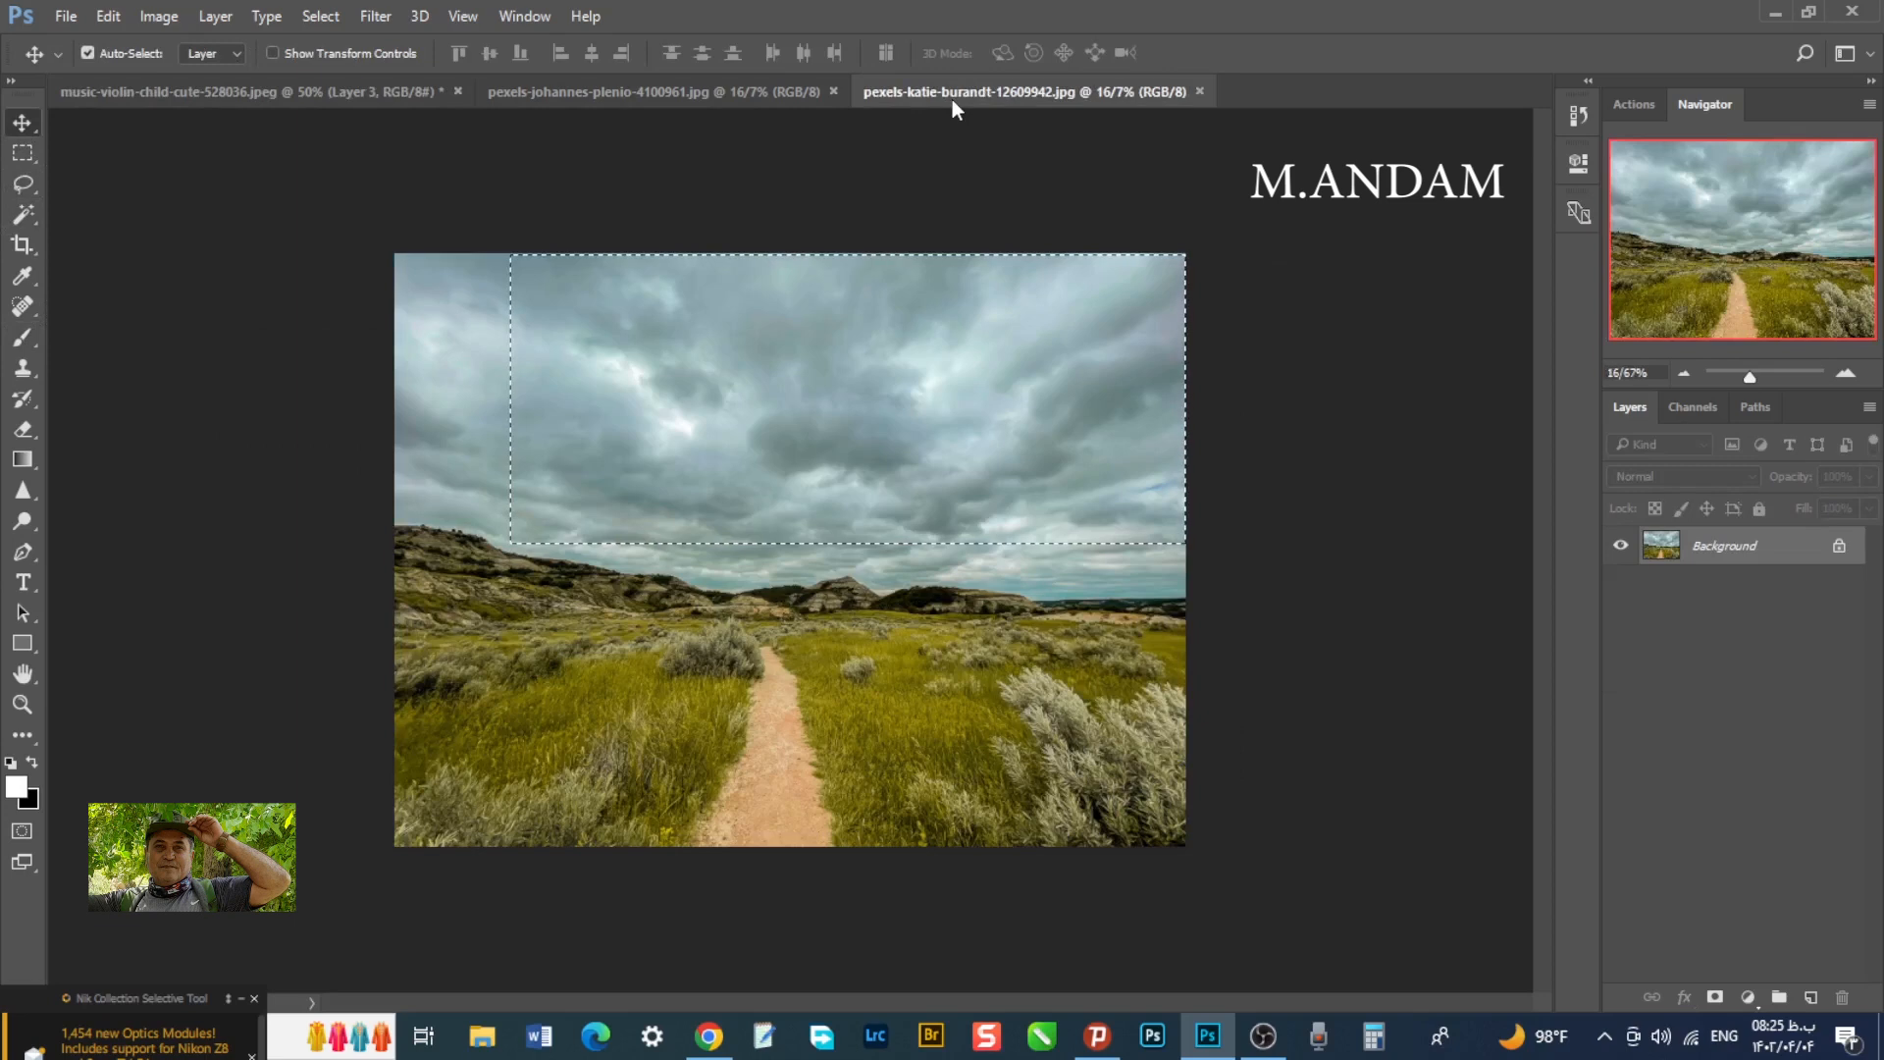
{"action": "left_click", "coordinate": [1199, 92]}
- Select the sunlit haze above the railway tracks with the Elliptical Marquee and place it behind the couple in the composite
{"action": "left_click", "coordinate": [701, 91]}
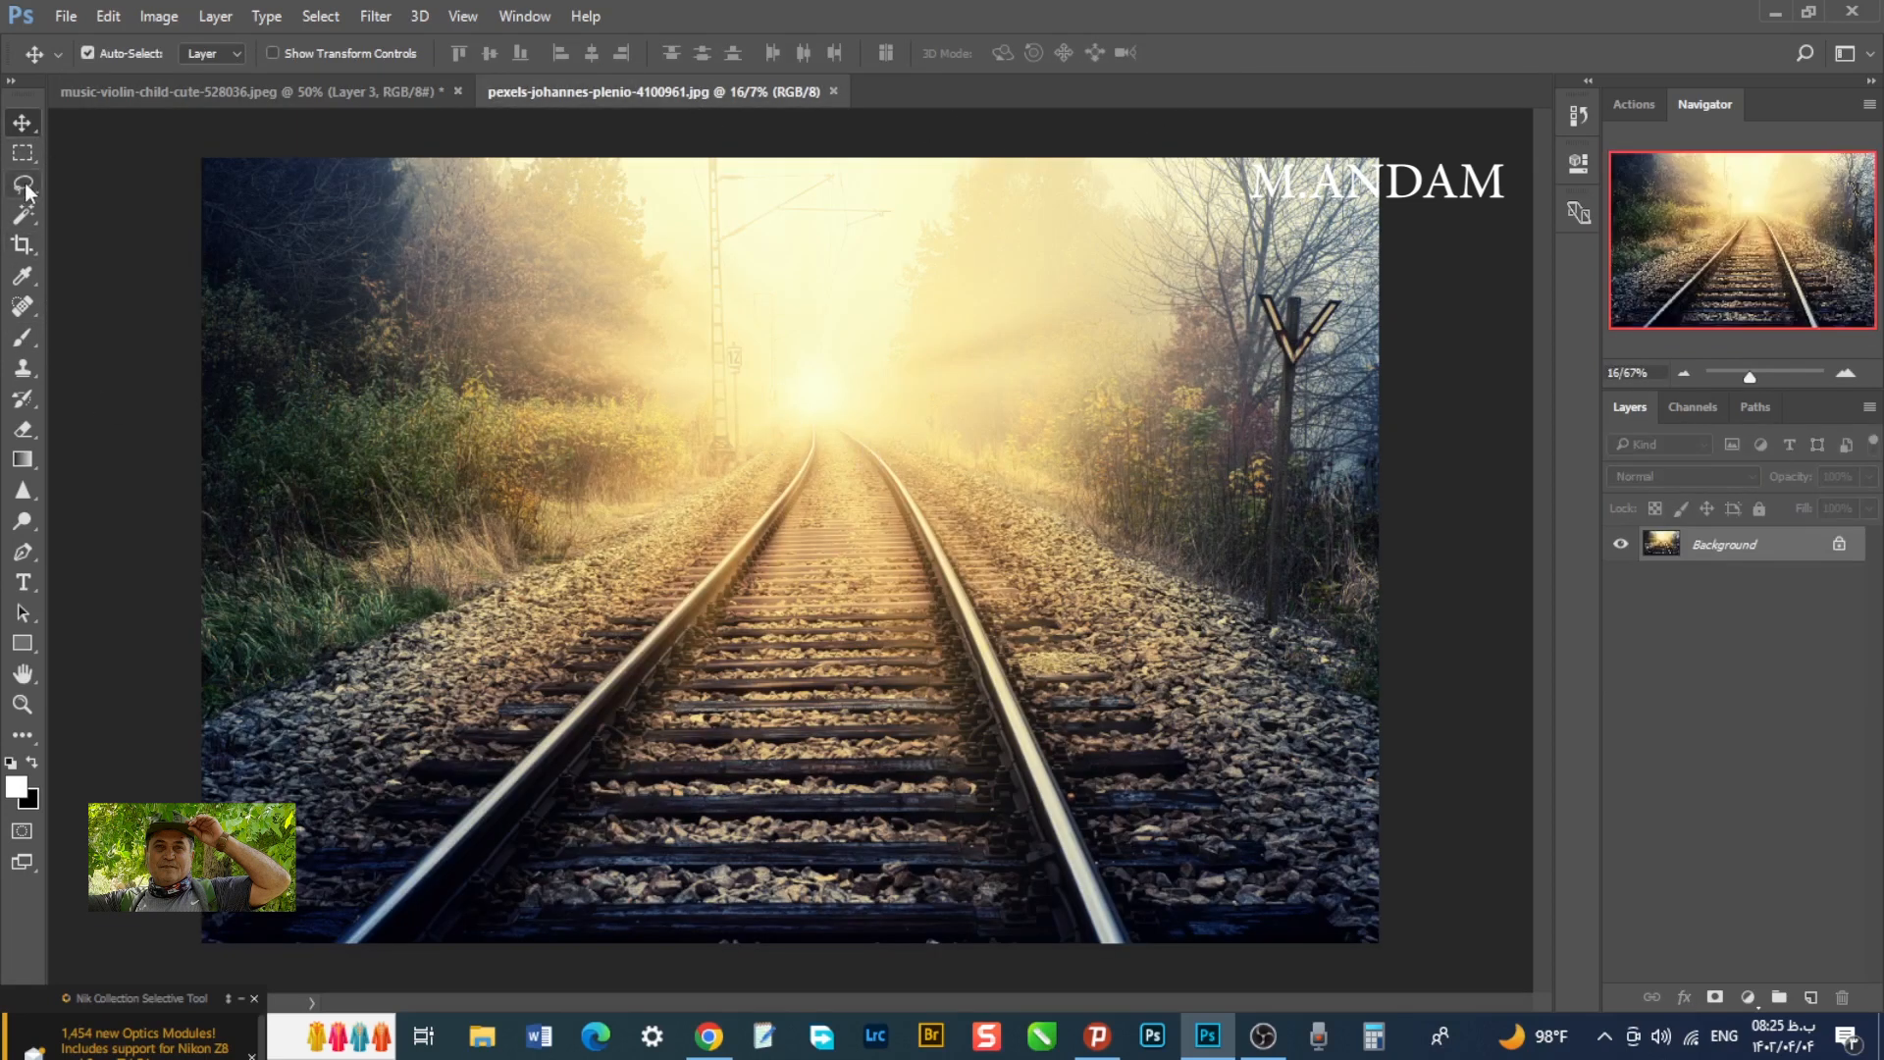
{"action": "left_click", "coordinate": [22, 152]}
{"action": "left_click", "coordinate": [108, 167]}
{"action": "left_click_drag", "start_coordinate": [932, 323], "coordinate": [746, 422]}
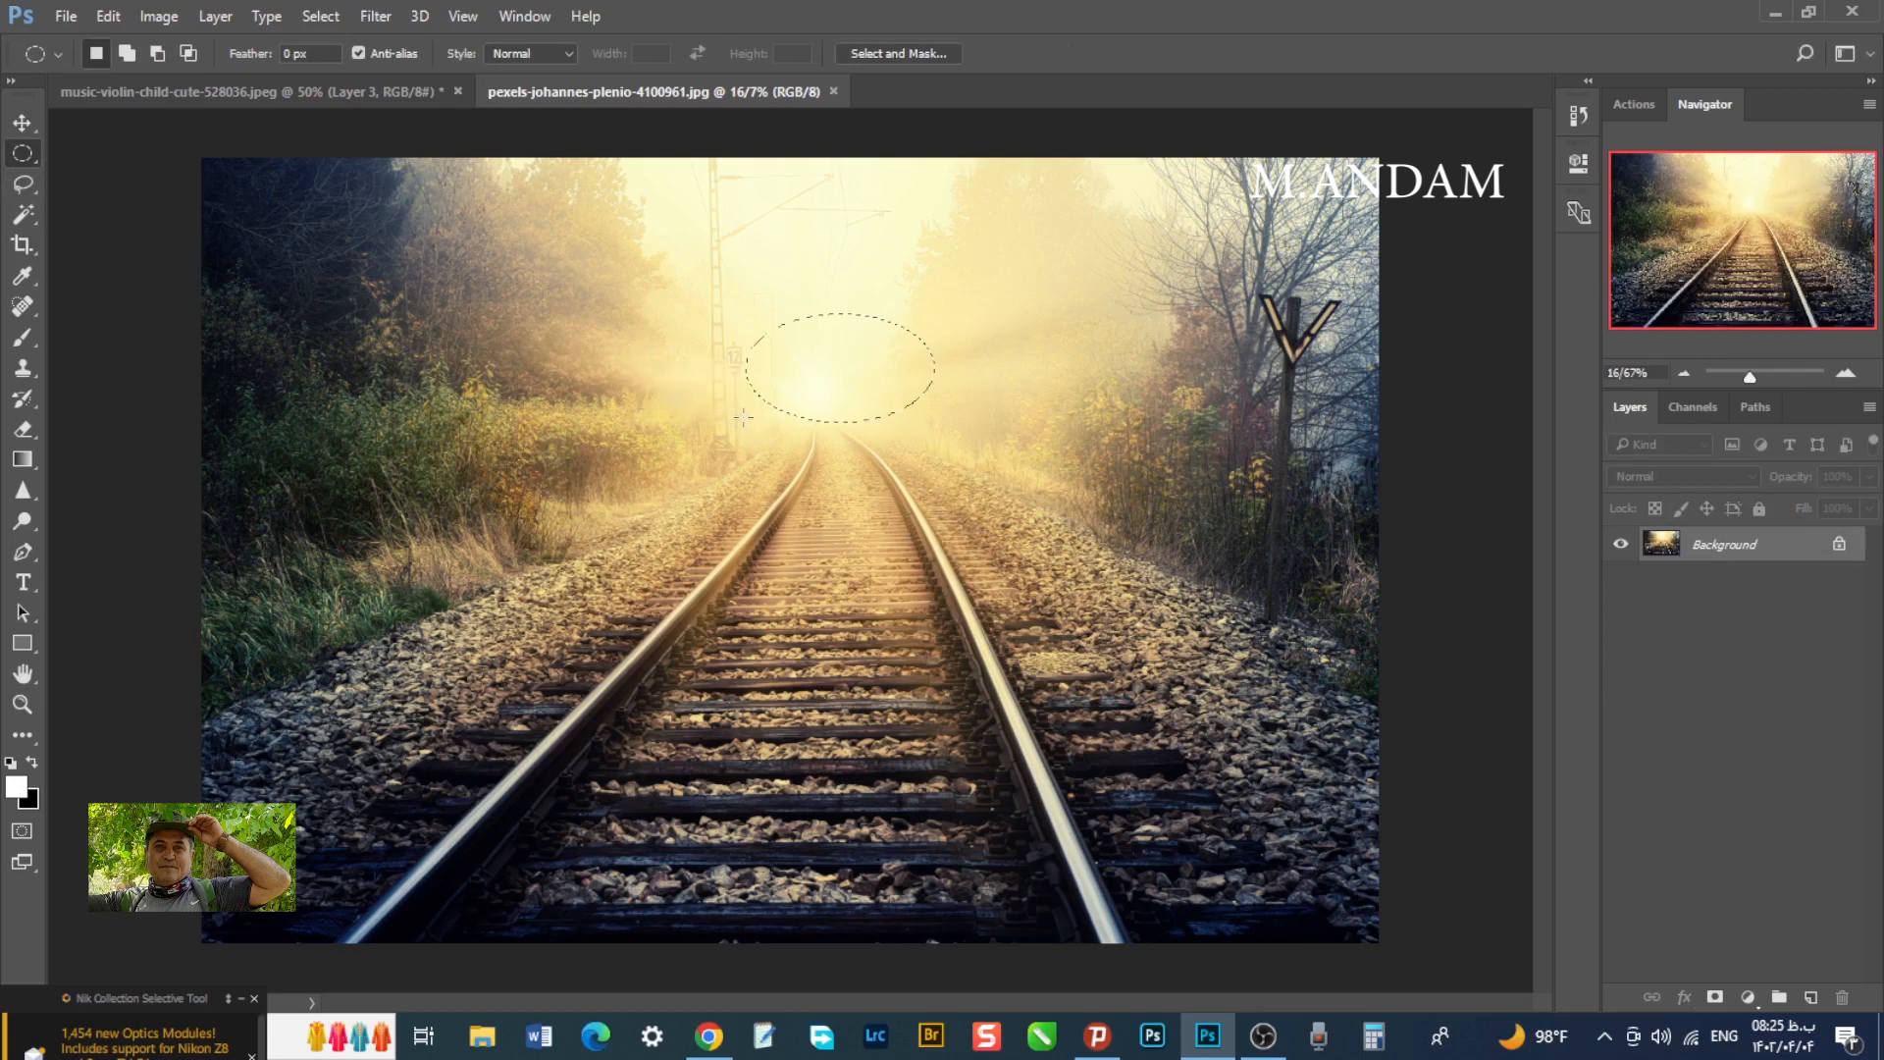
{"action": "left_click", "coordinate": [21, 123]}
{"action": "left_click_drag", "start_coordinate": [863, 385], "coordinate": [691, 542]}
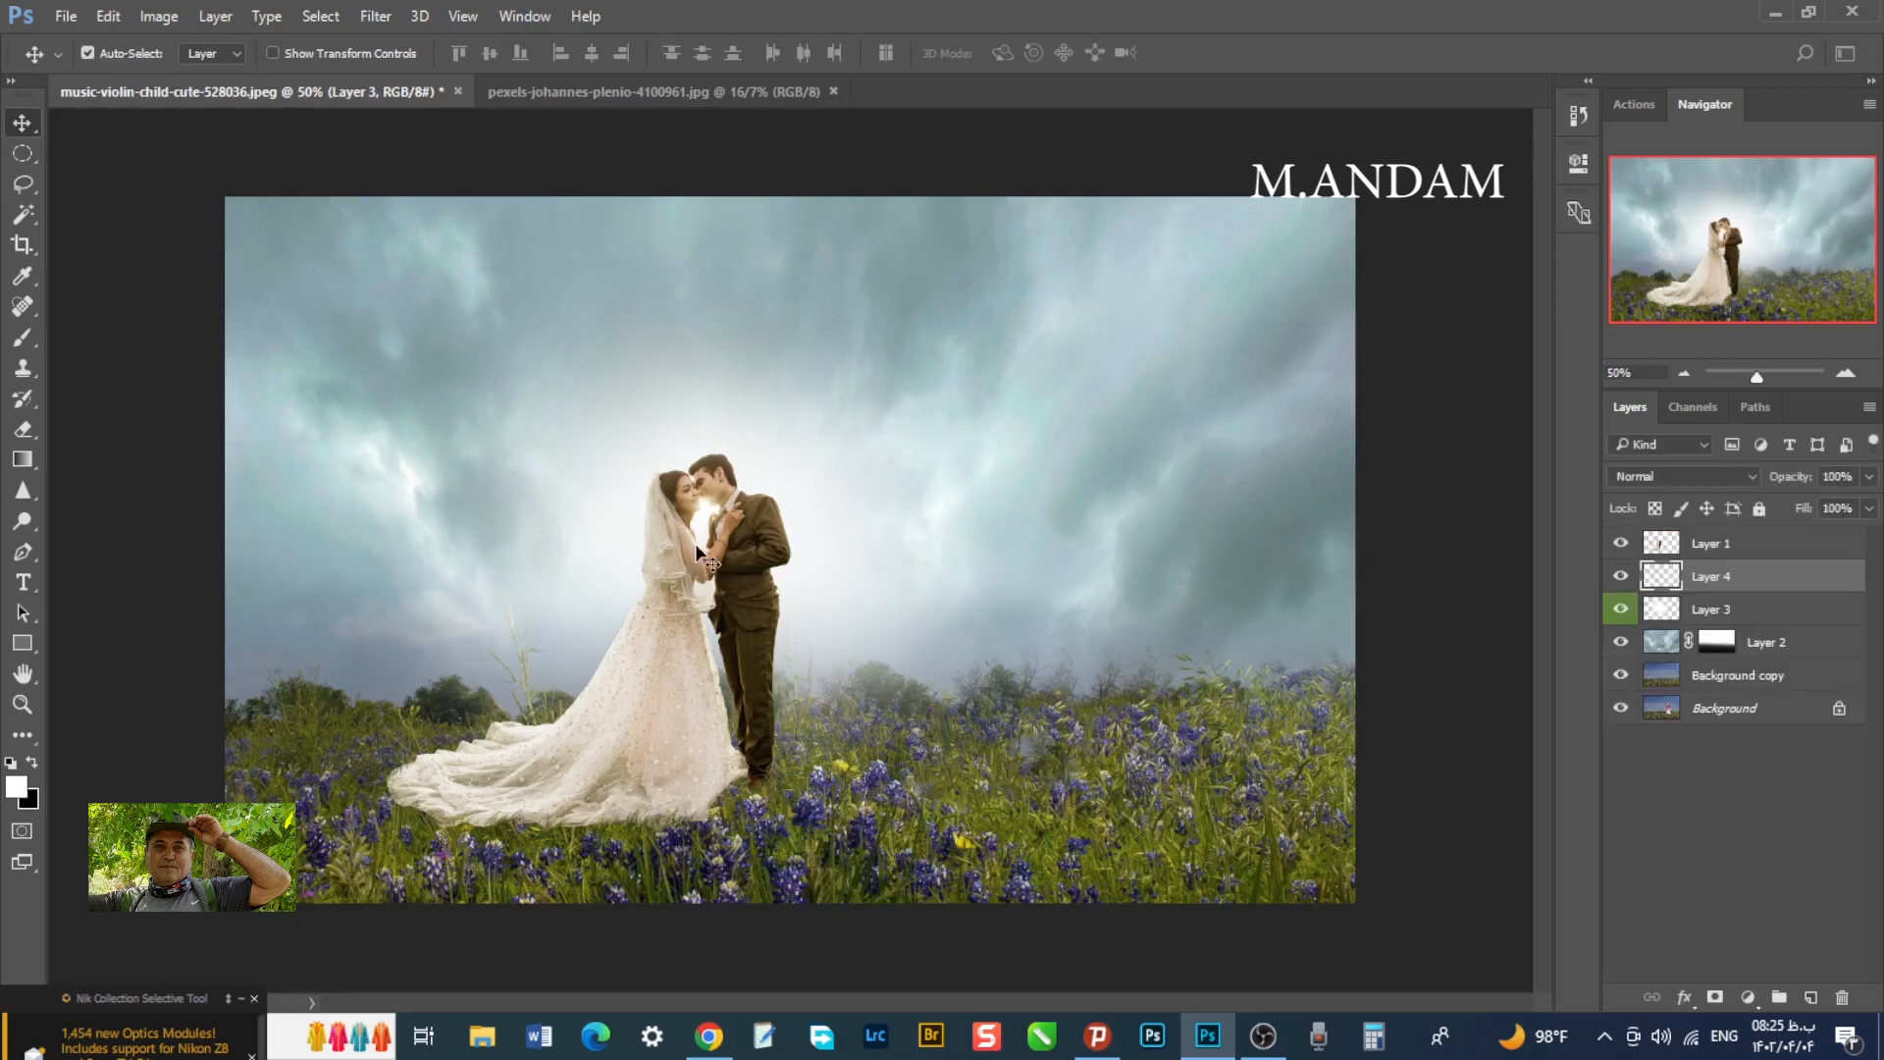
{"action": "left_click_drag", "start_coordinate": [565, 490], "coordinate": [653, 502]}
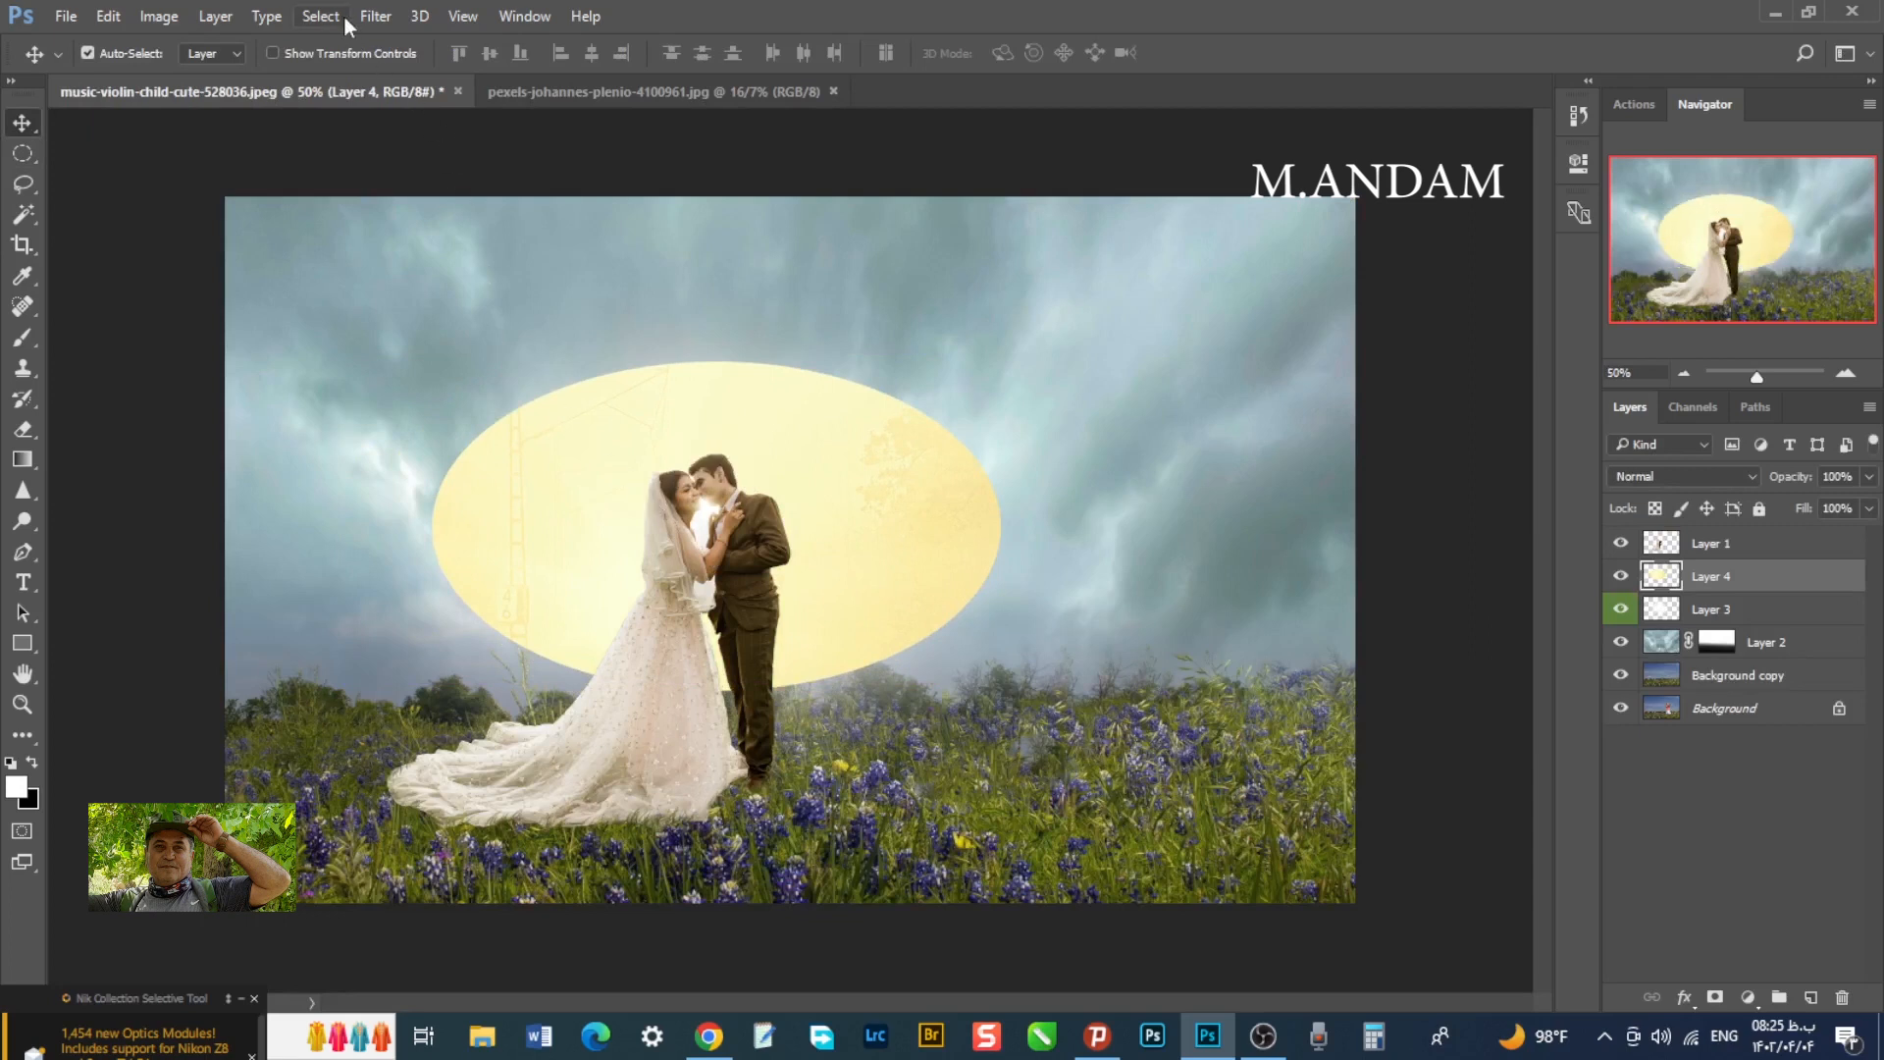
- Apply a Gaussian Blur with a radius of 81.2 pixels to the yellow light ellipse
{"action": "left_click", "coordinate": [371, 15]}
{"action": "mouse_move", "coordinate": [461, 276]}
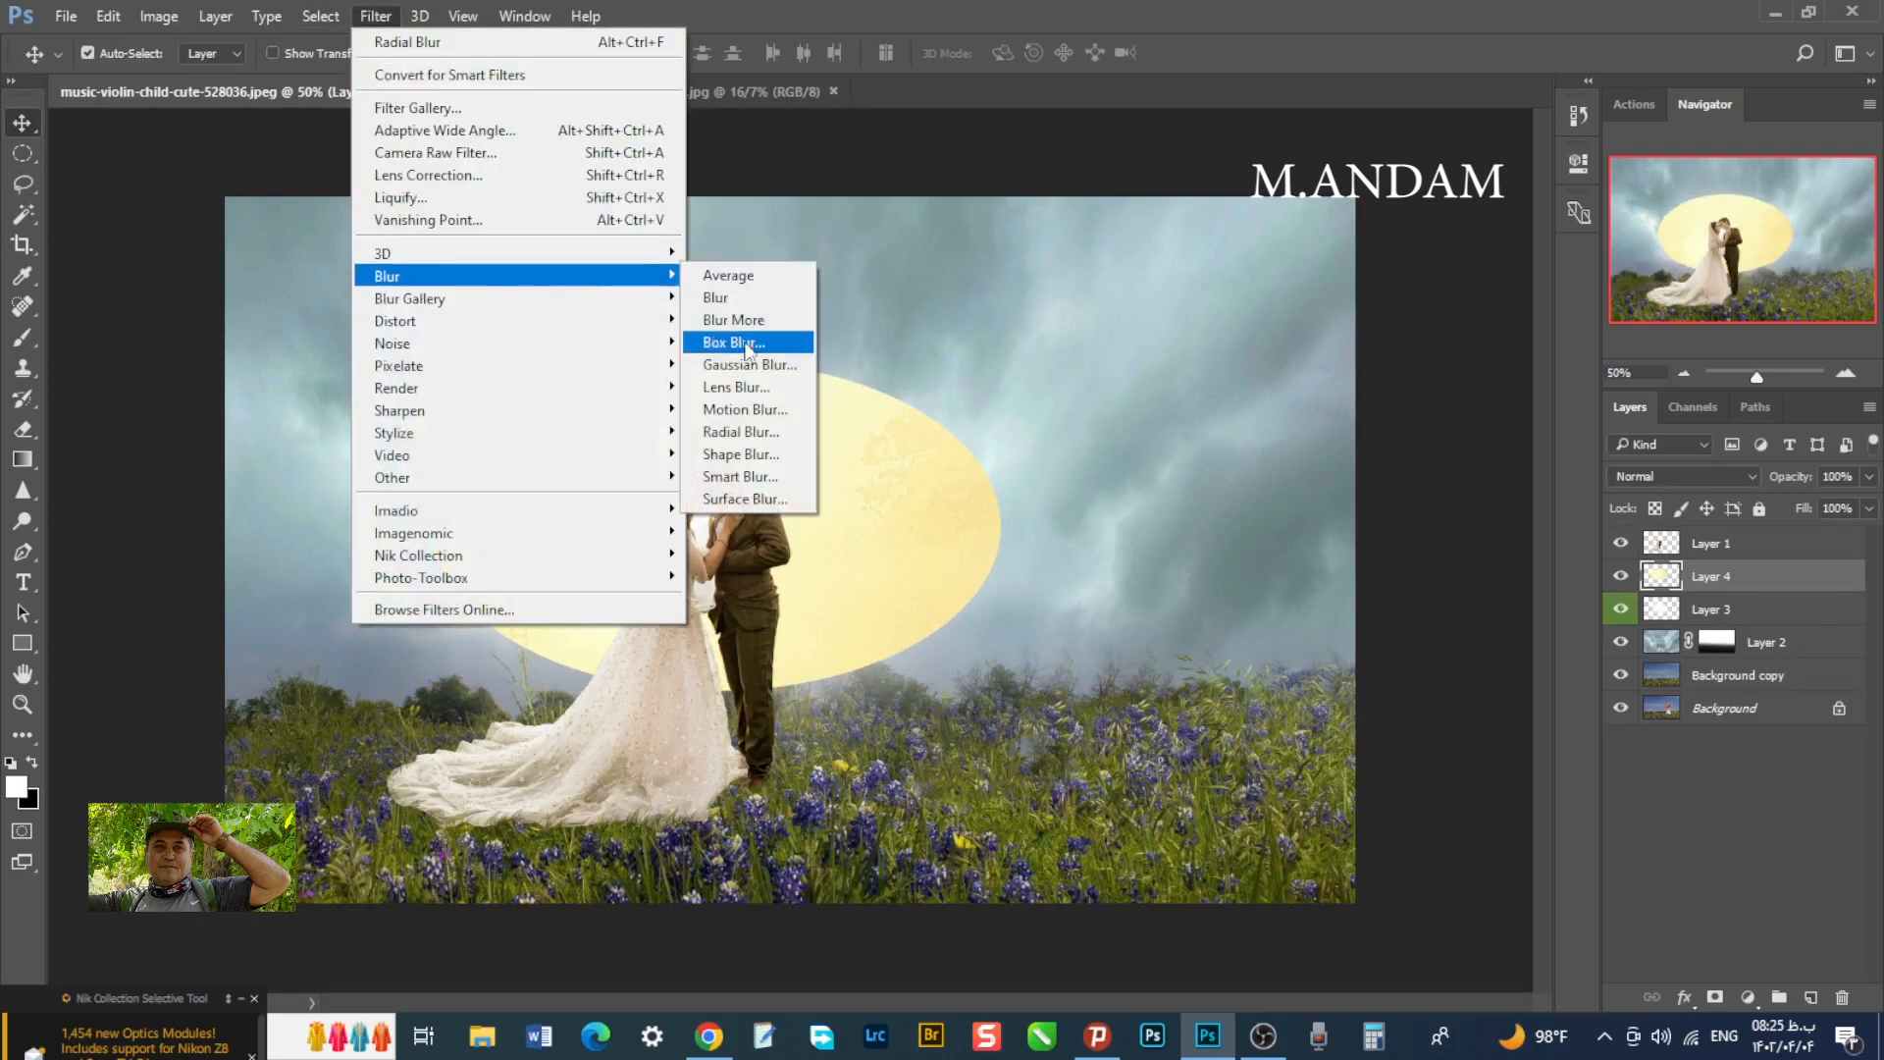
{"action": "left_click", "coordinate": [751, 364]}
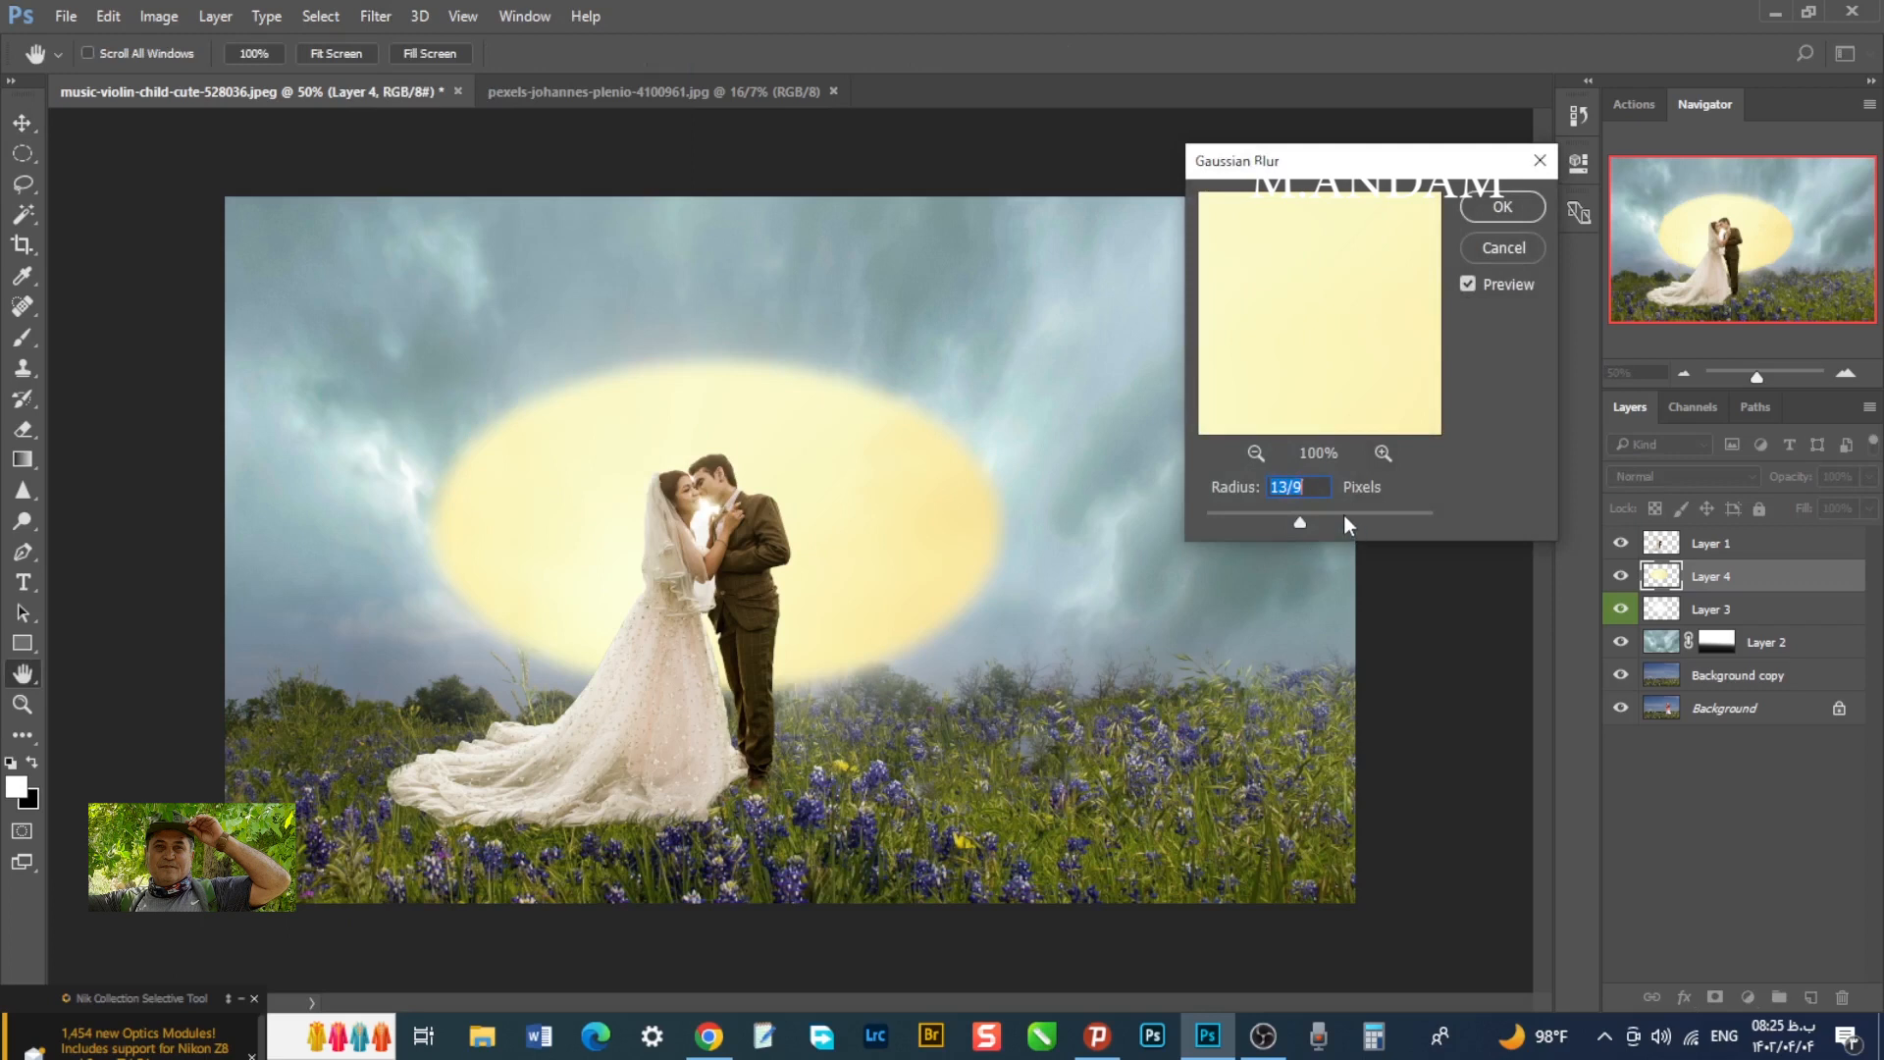
{"action": "left_click", "coordinate": [1344, 514]}
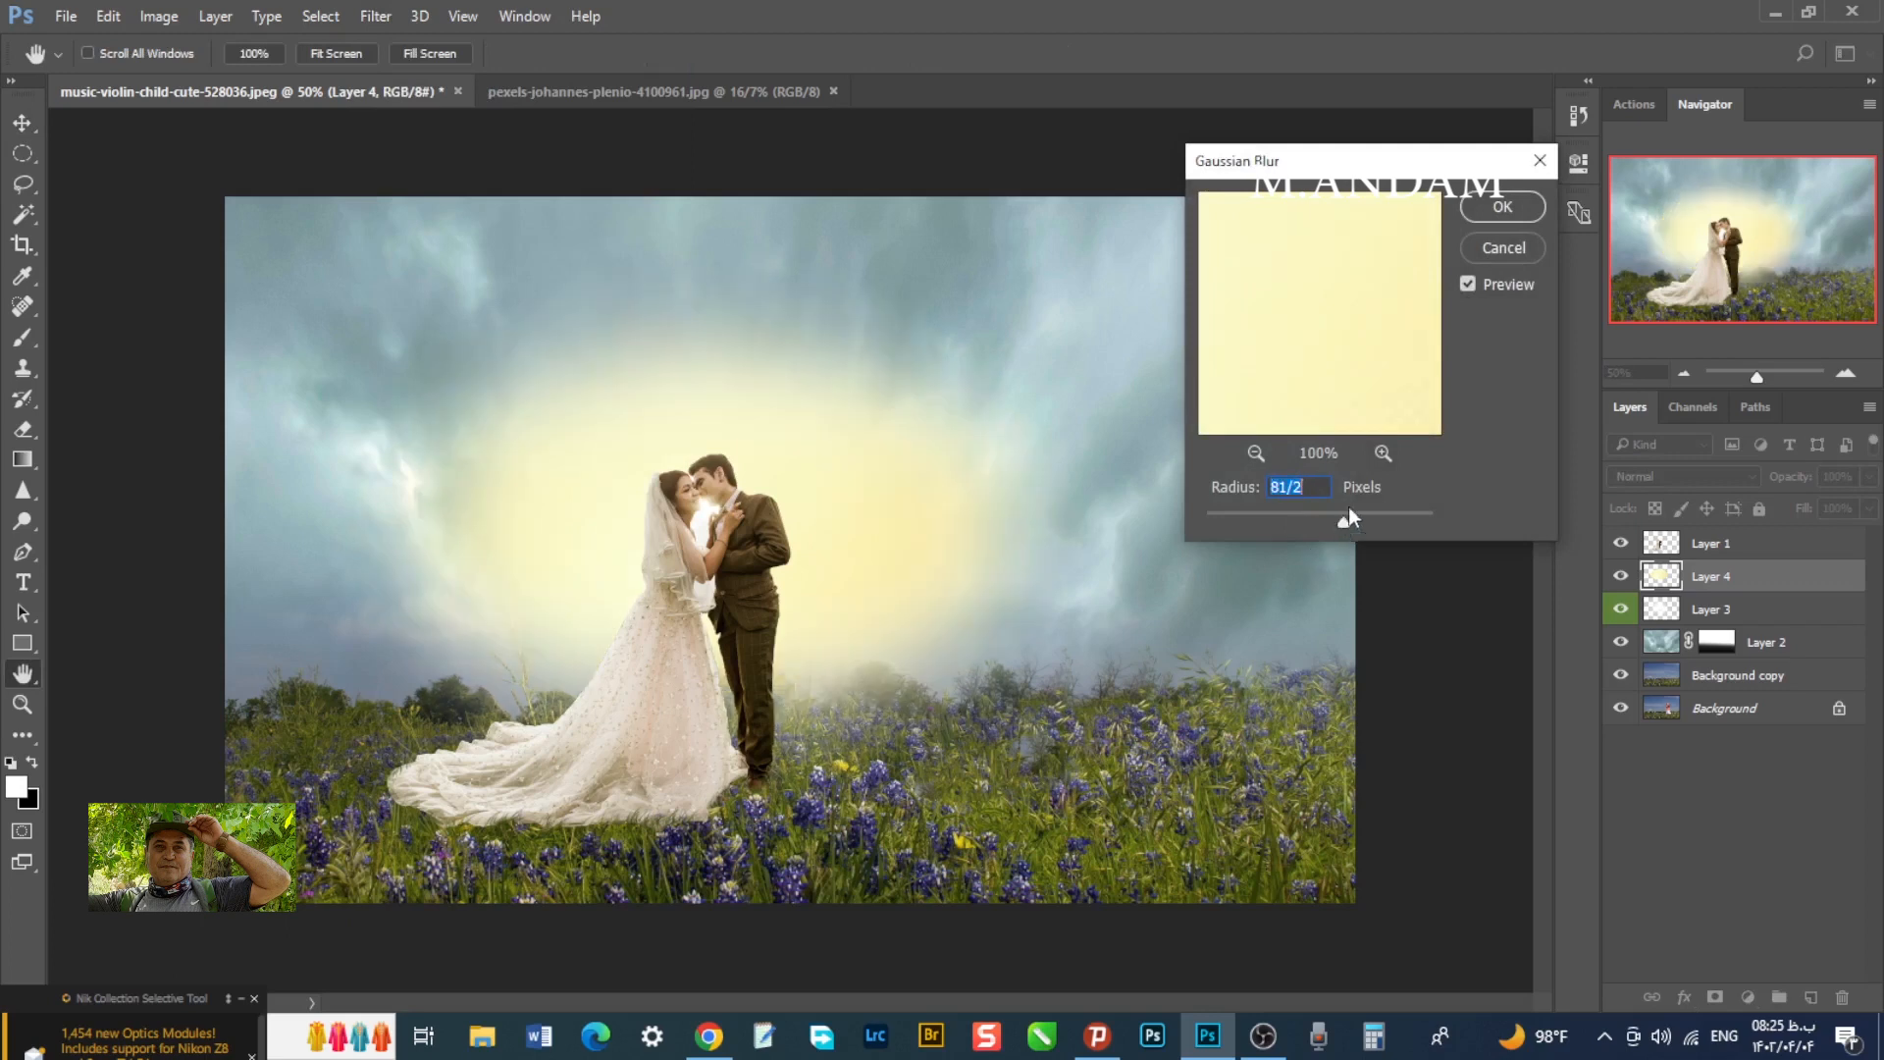
{"action": "left_click", "coordinate": [1502, 206]}
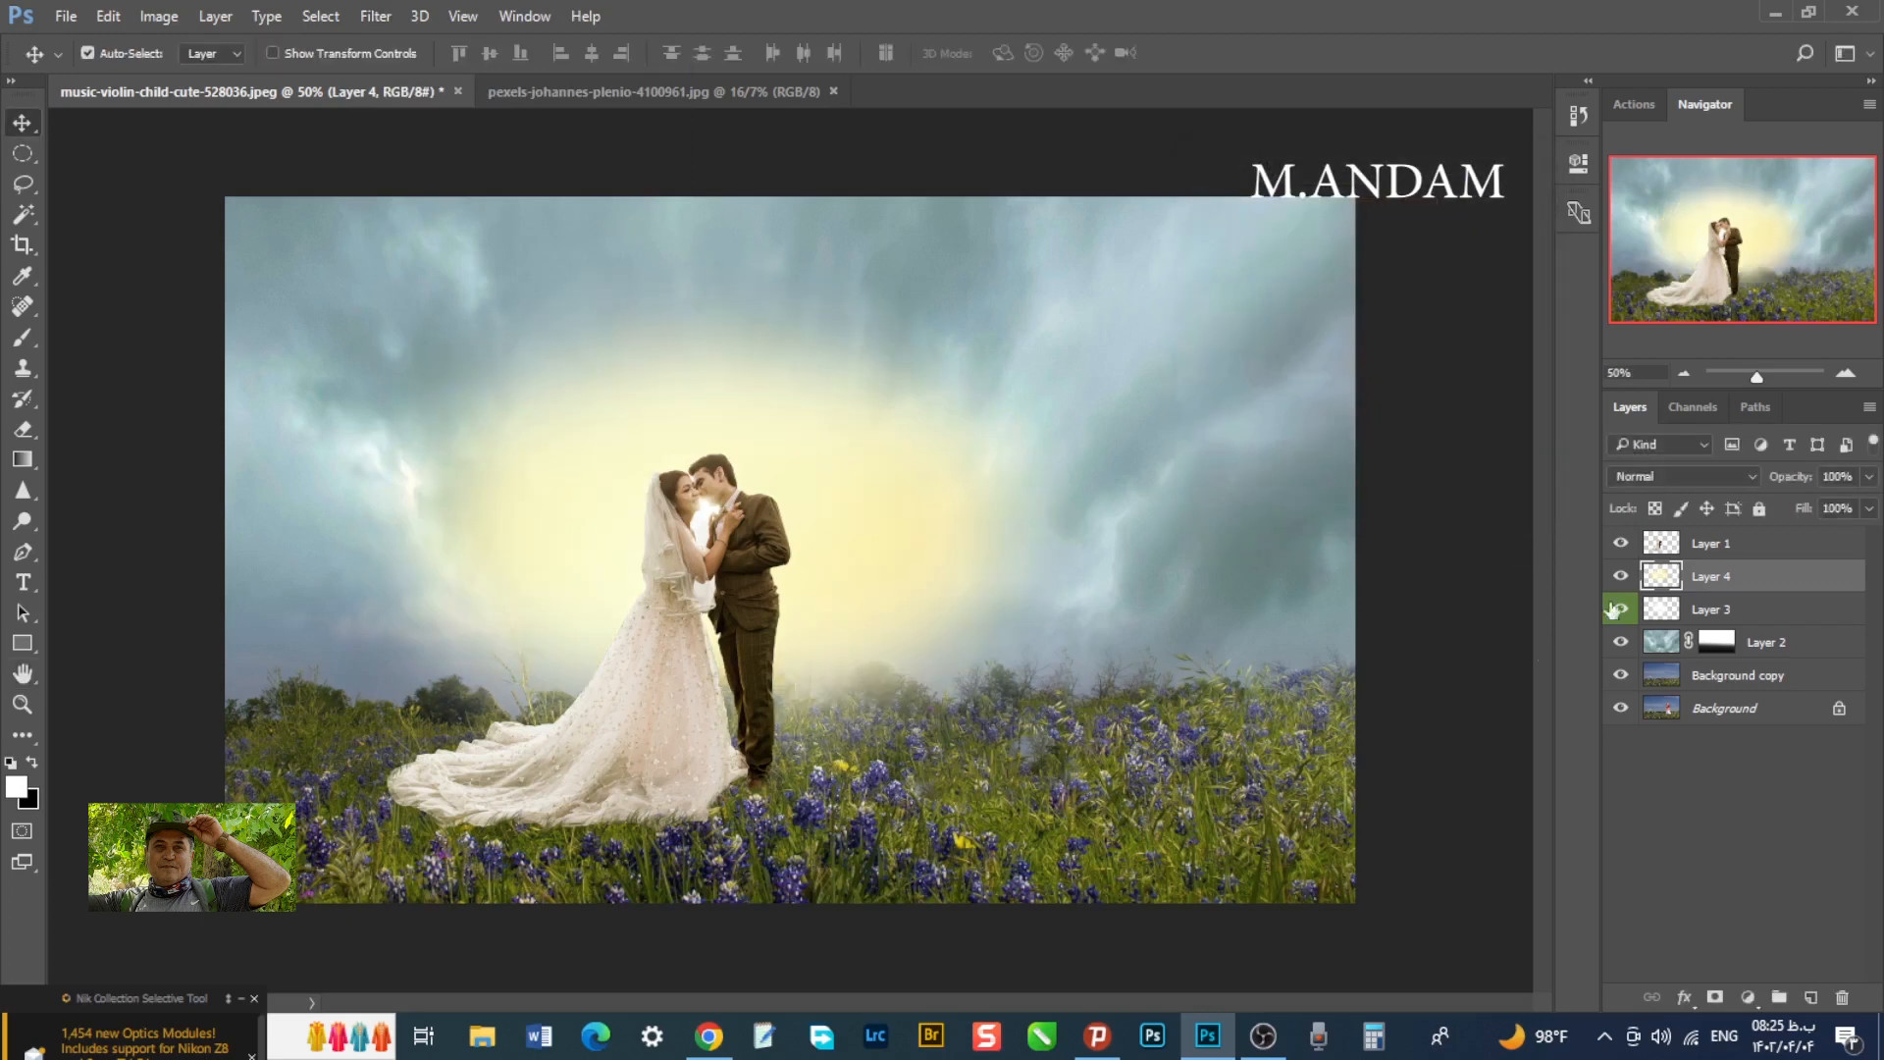
- Set the yellow light layer to Overlay blending at 51% opacity and compare the image with and without it
{"action": "left_click", "coordinate": [1689, 485]}
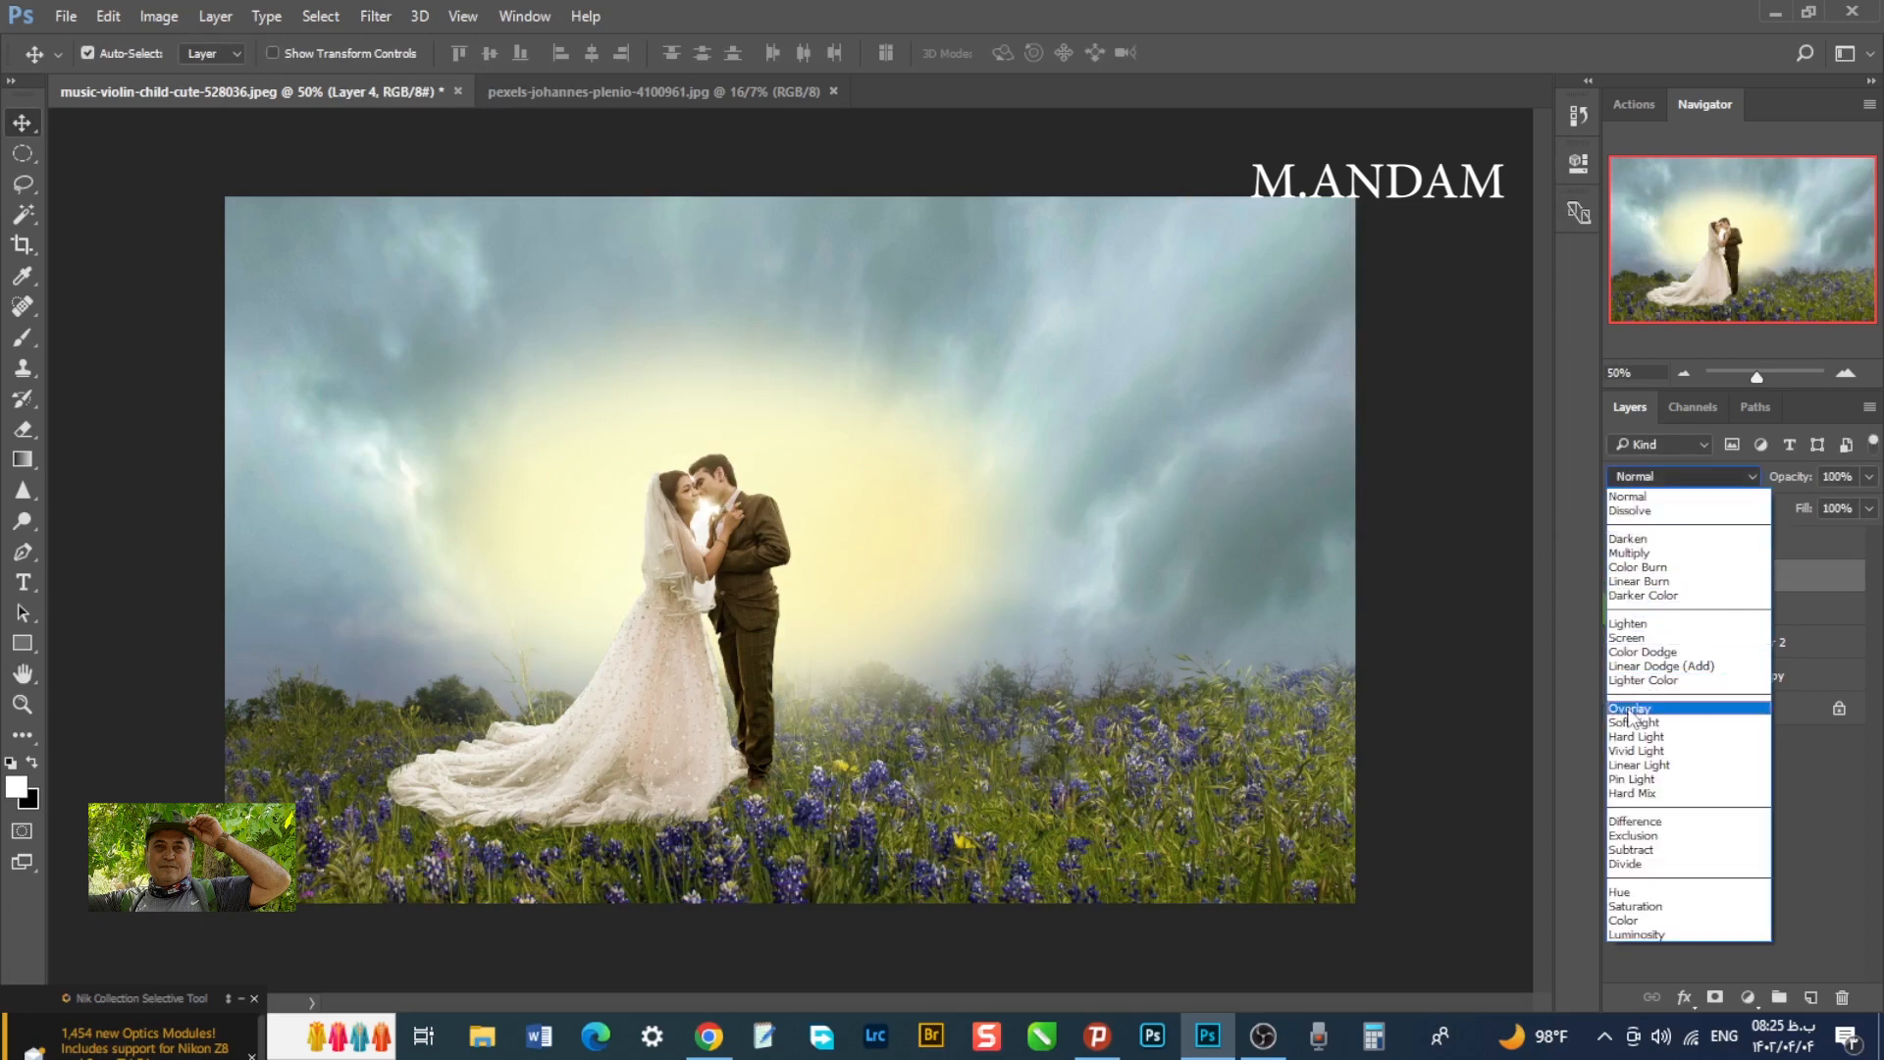
{"action": "left_click", "coordinate": [1629, 709]}
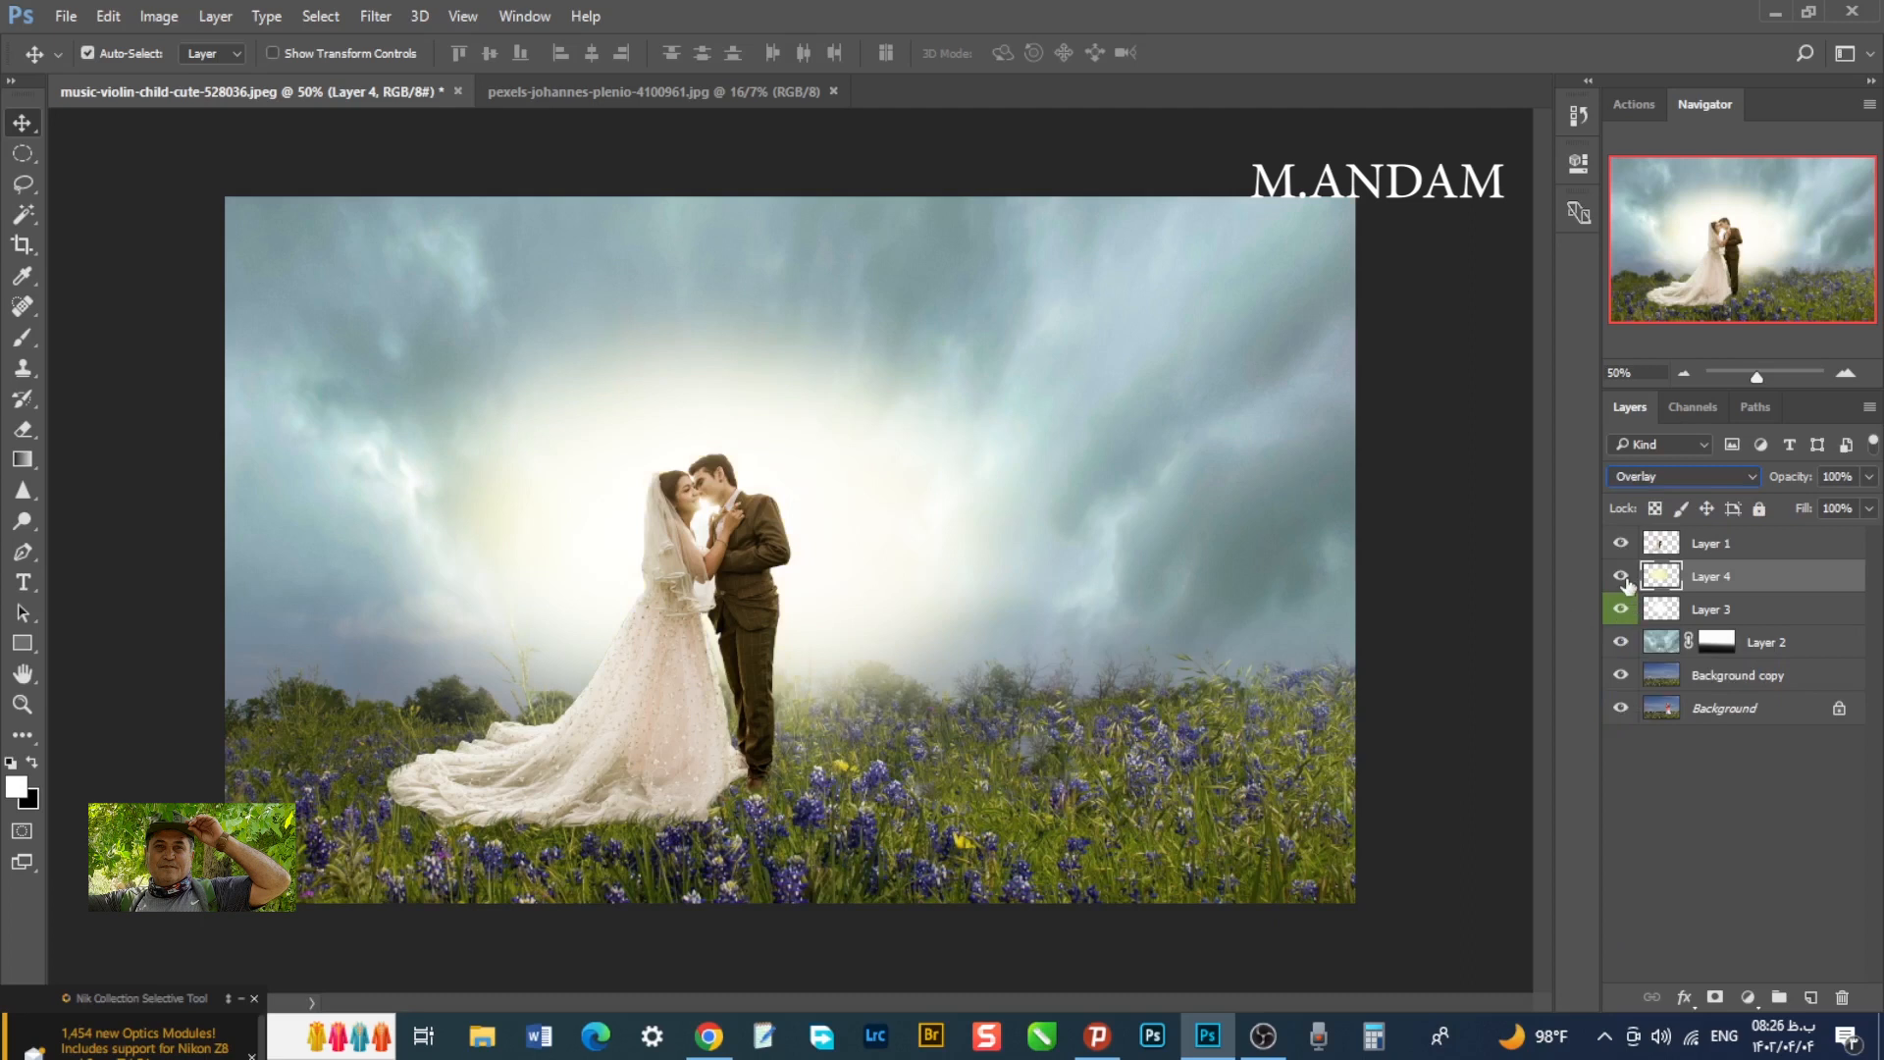
{"action": "left_click", "coordinate": [1624, 578]}
{"action": "left_click", "coordinate": [1870, 478]}
{"action": "left_click_drag", "start_coordinate": [1867, 508], "coordinate": [1813, 510]}
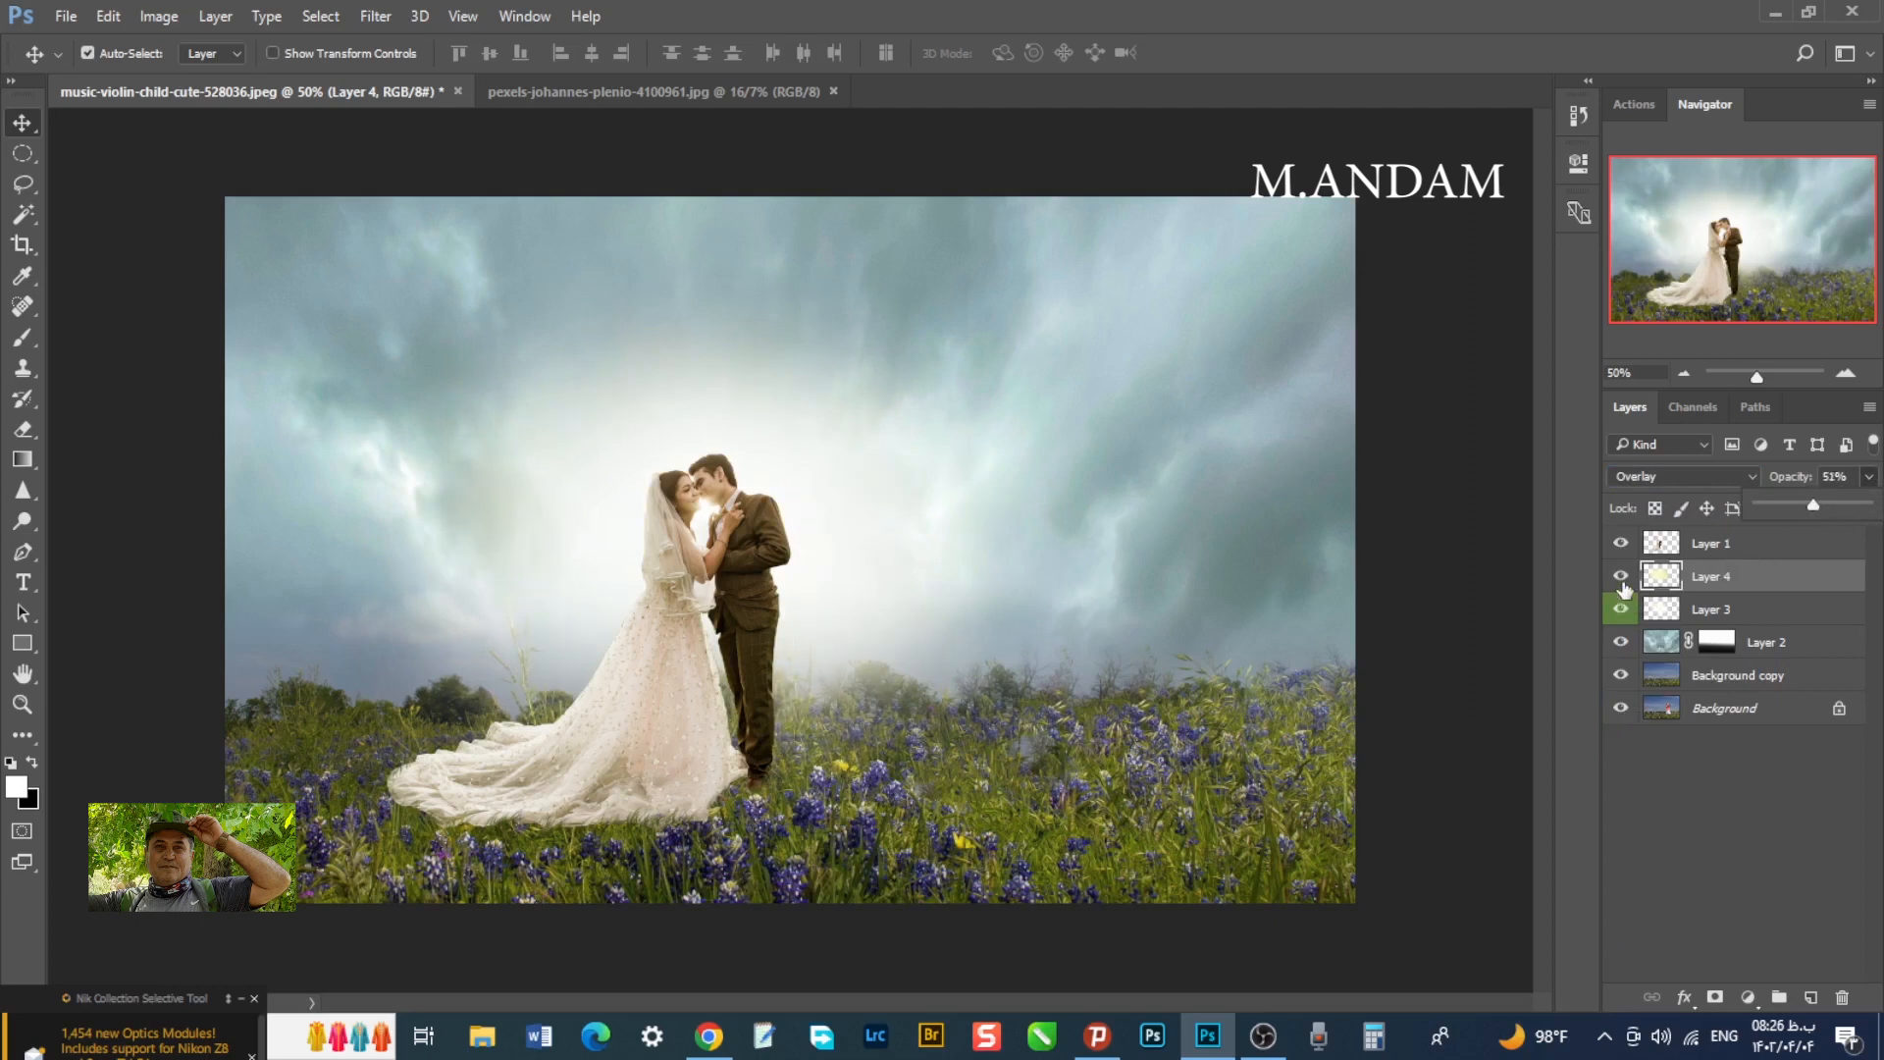
{"action": "left_click", "coordinate": [1621, 580]}
{"action": "left_click", "coordinate": [1622, 580]}
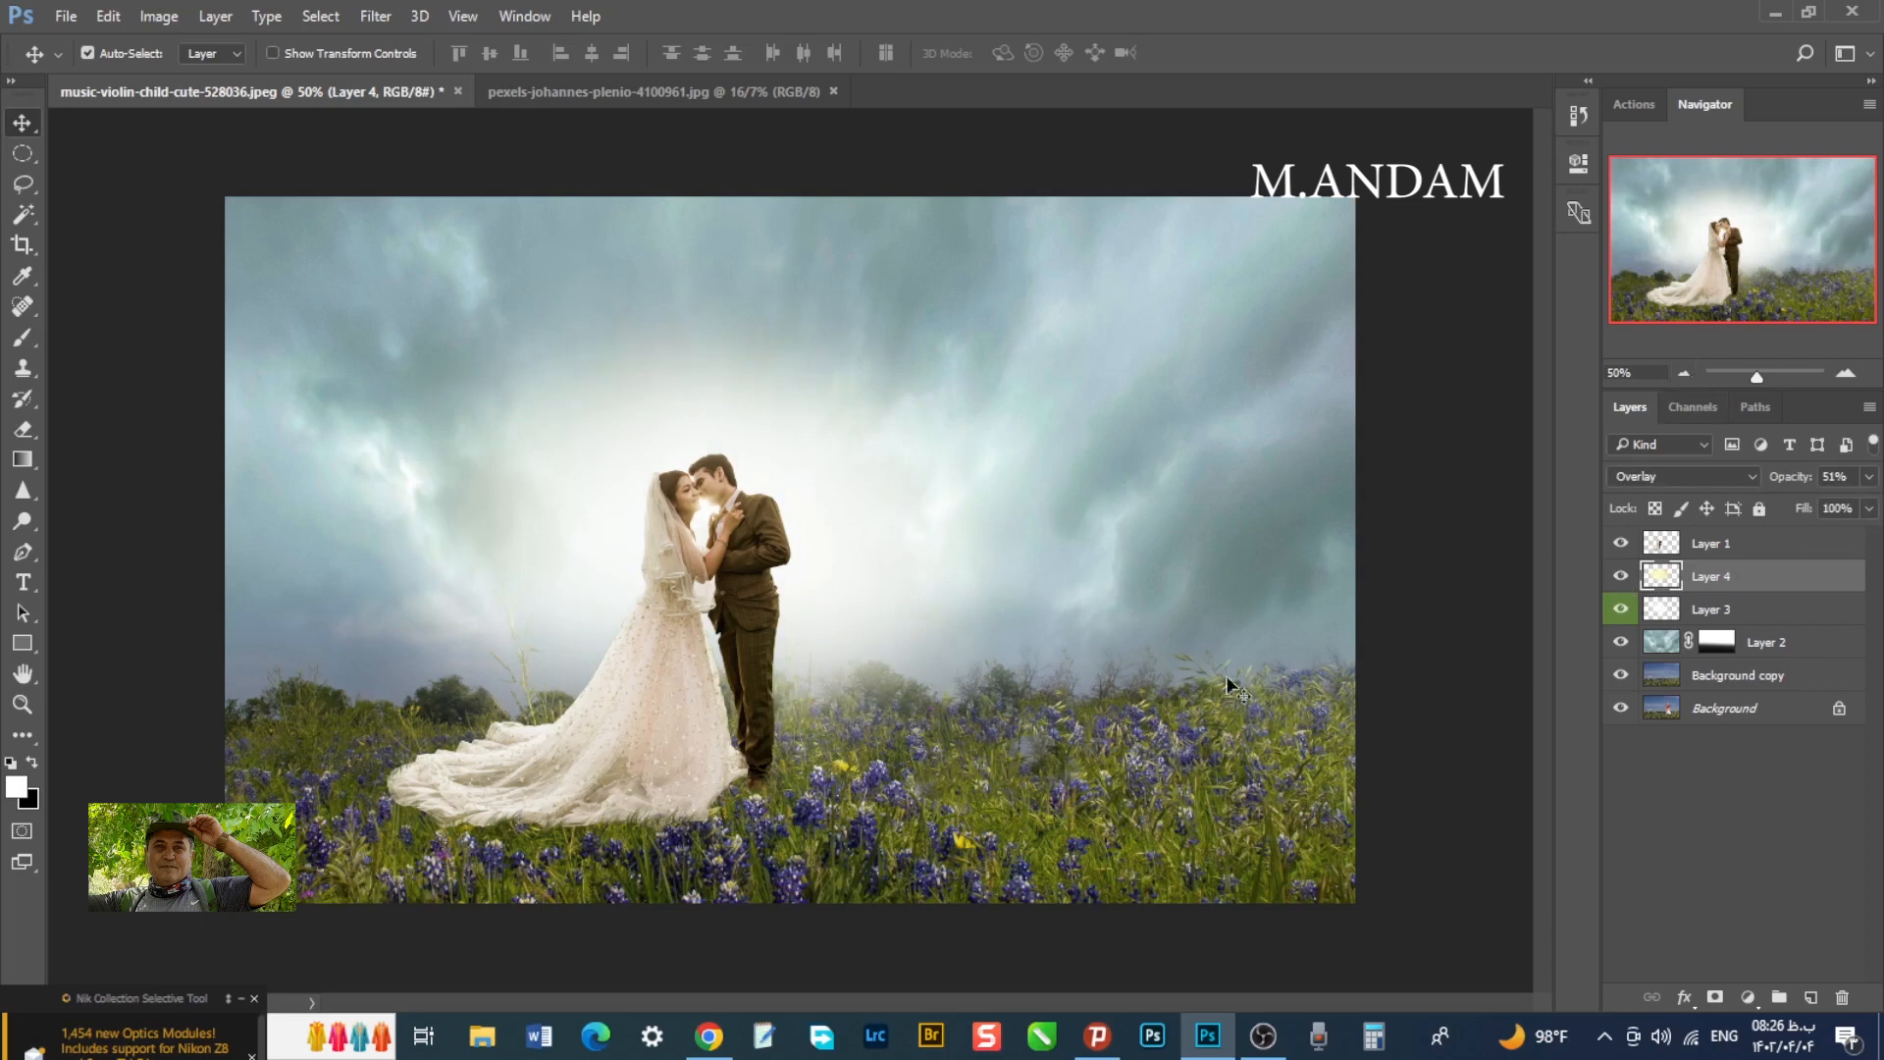
- Group all layers above the Background into one group and compare the composite with the original photo
{"action": "left_click", "coordinate": [1839, 555]}
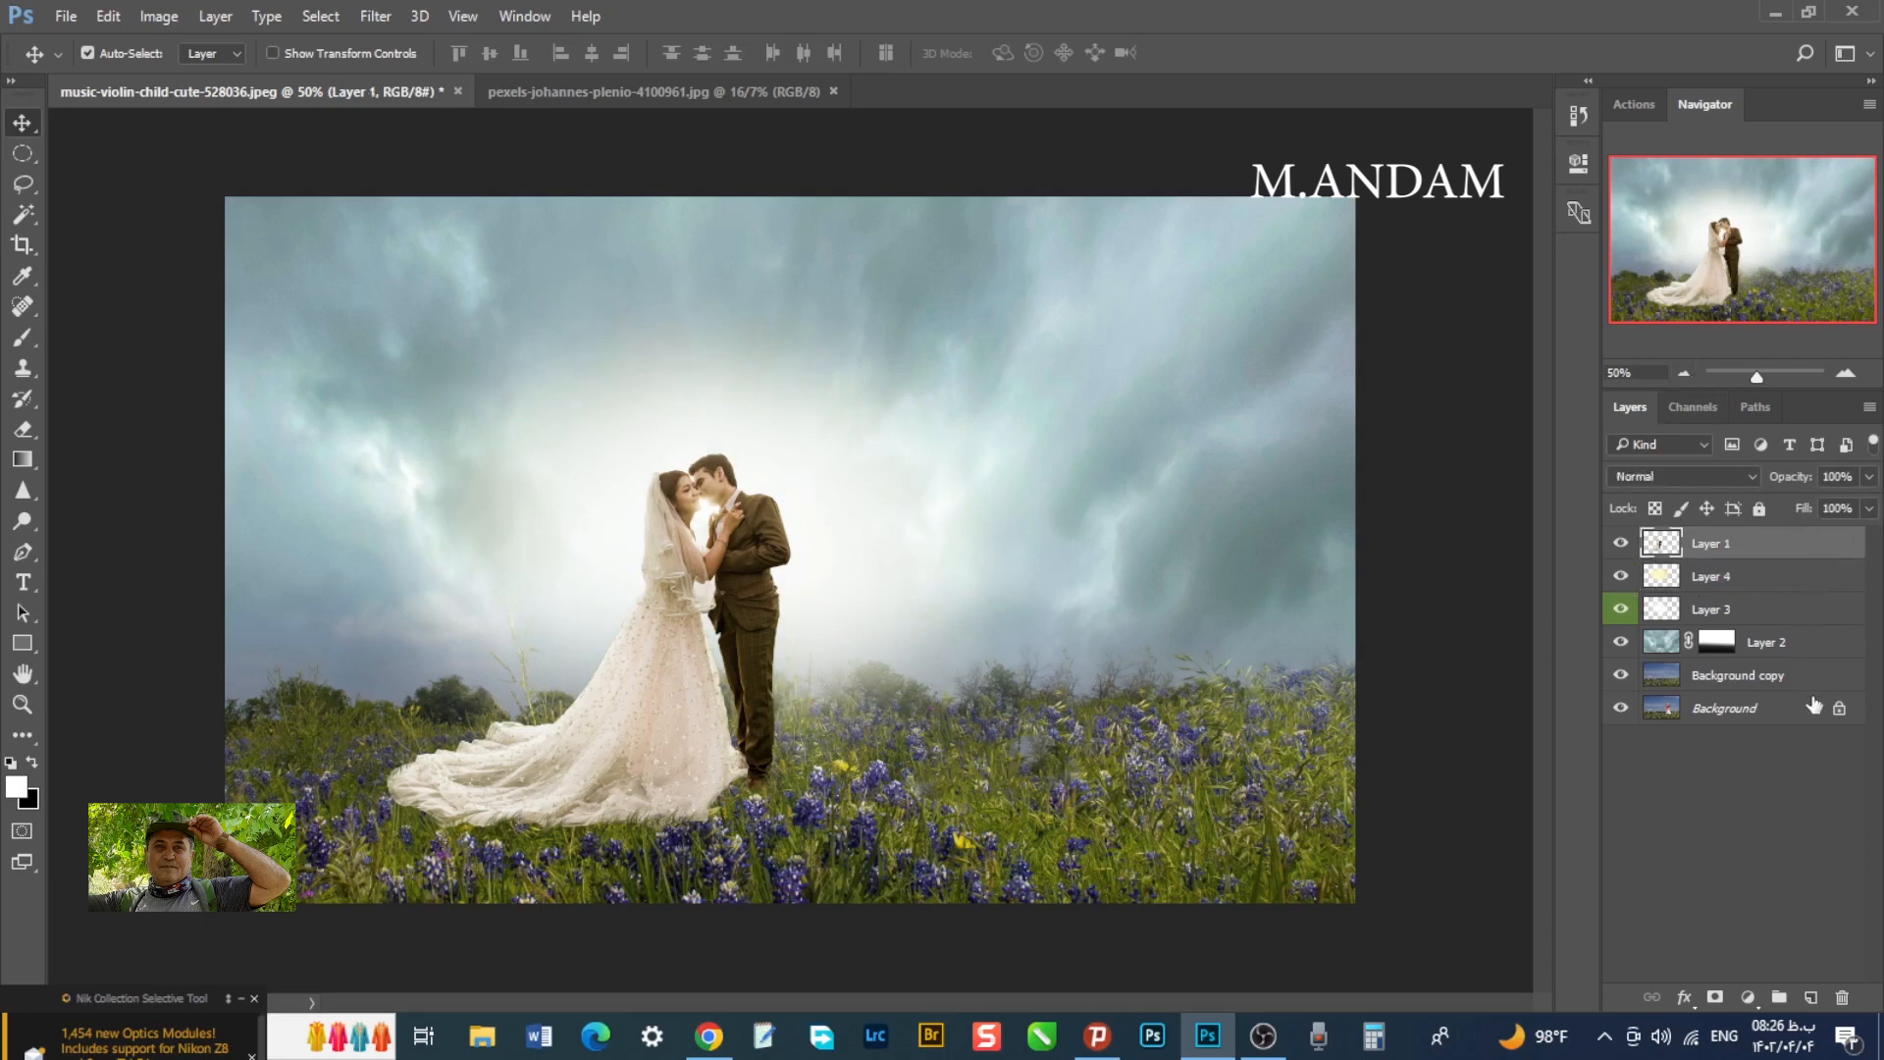
{"action": "left_click", "coordinate": [1785, 686], "text": "ctrl"}
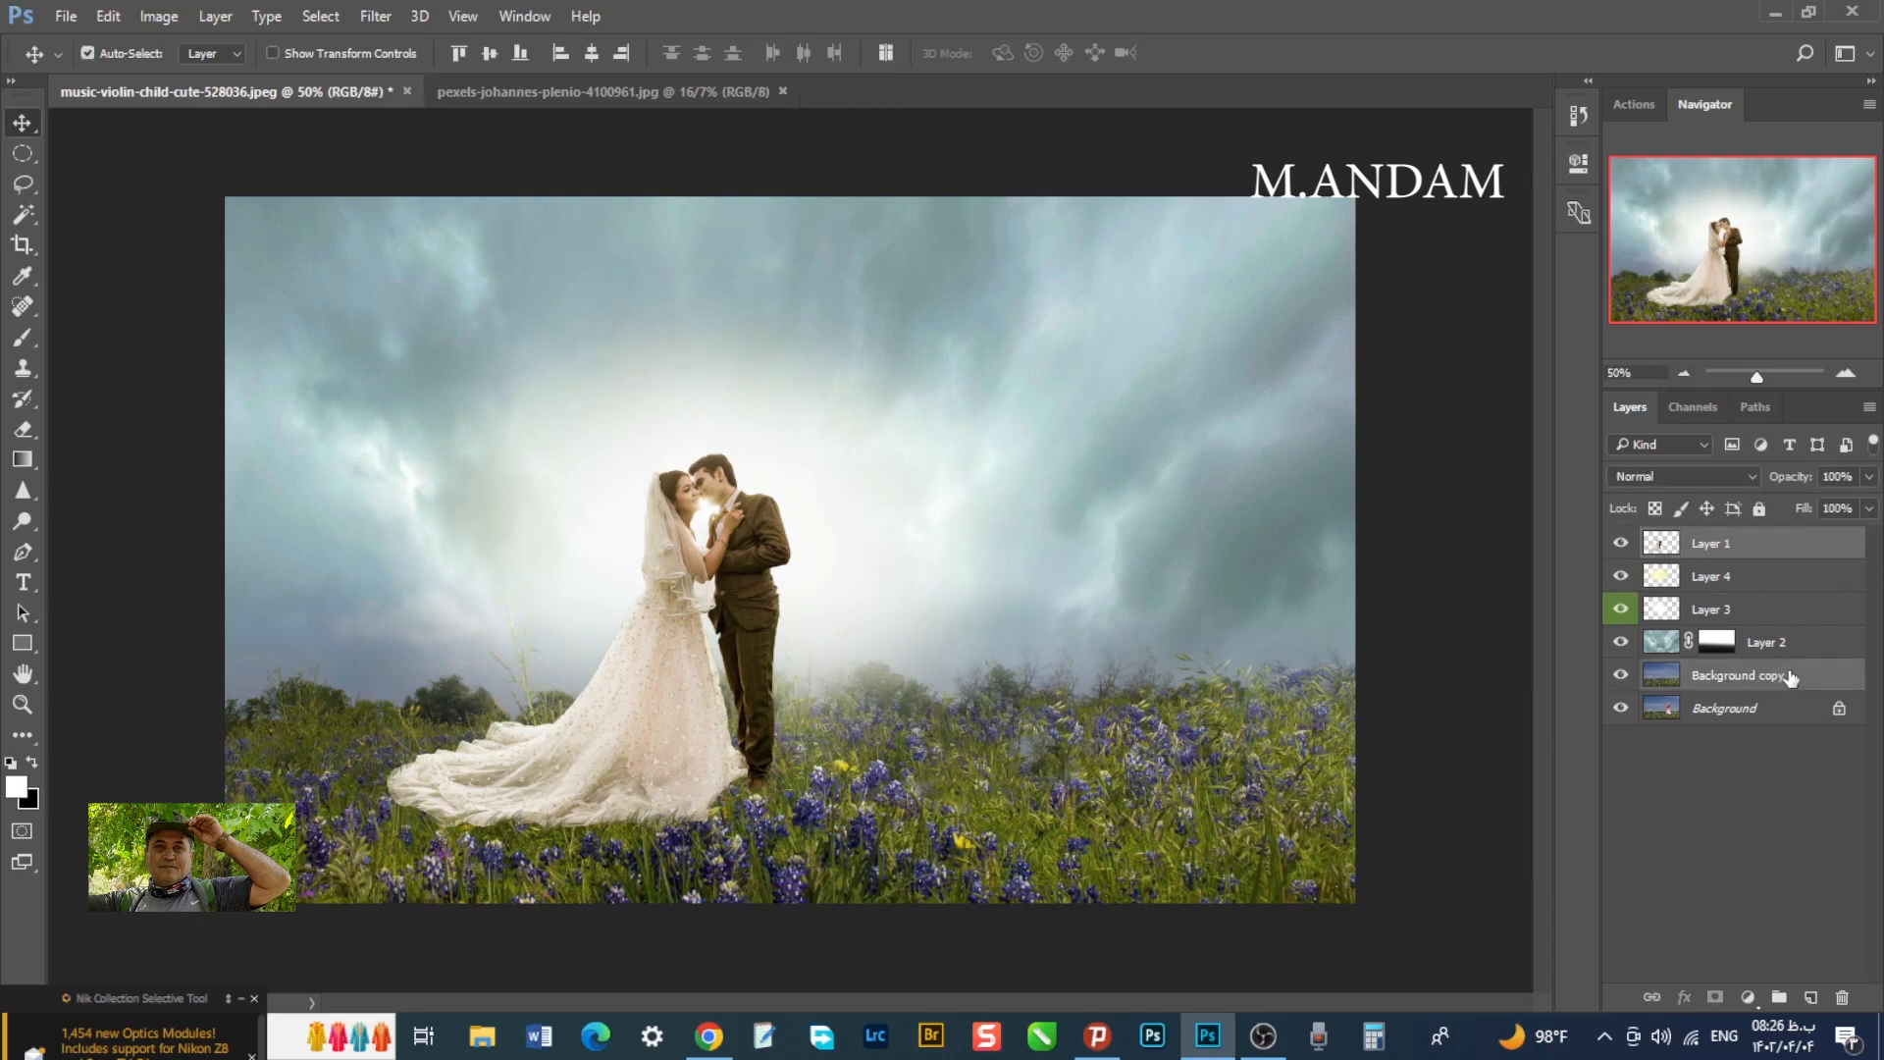
{"action": "left_click", "coordinate": [1808, 648], "text": "shift"}
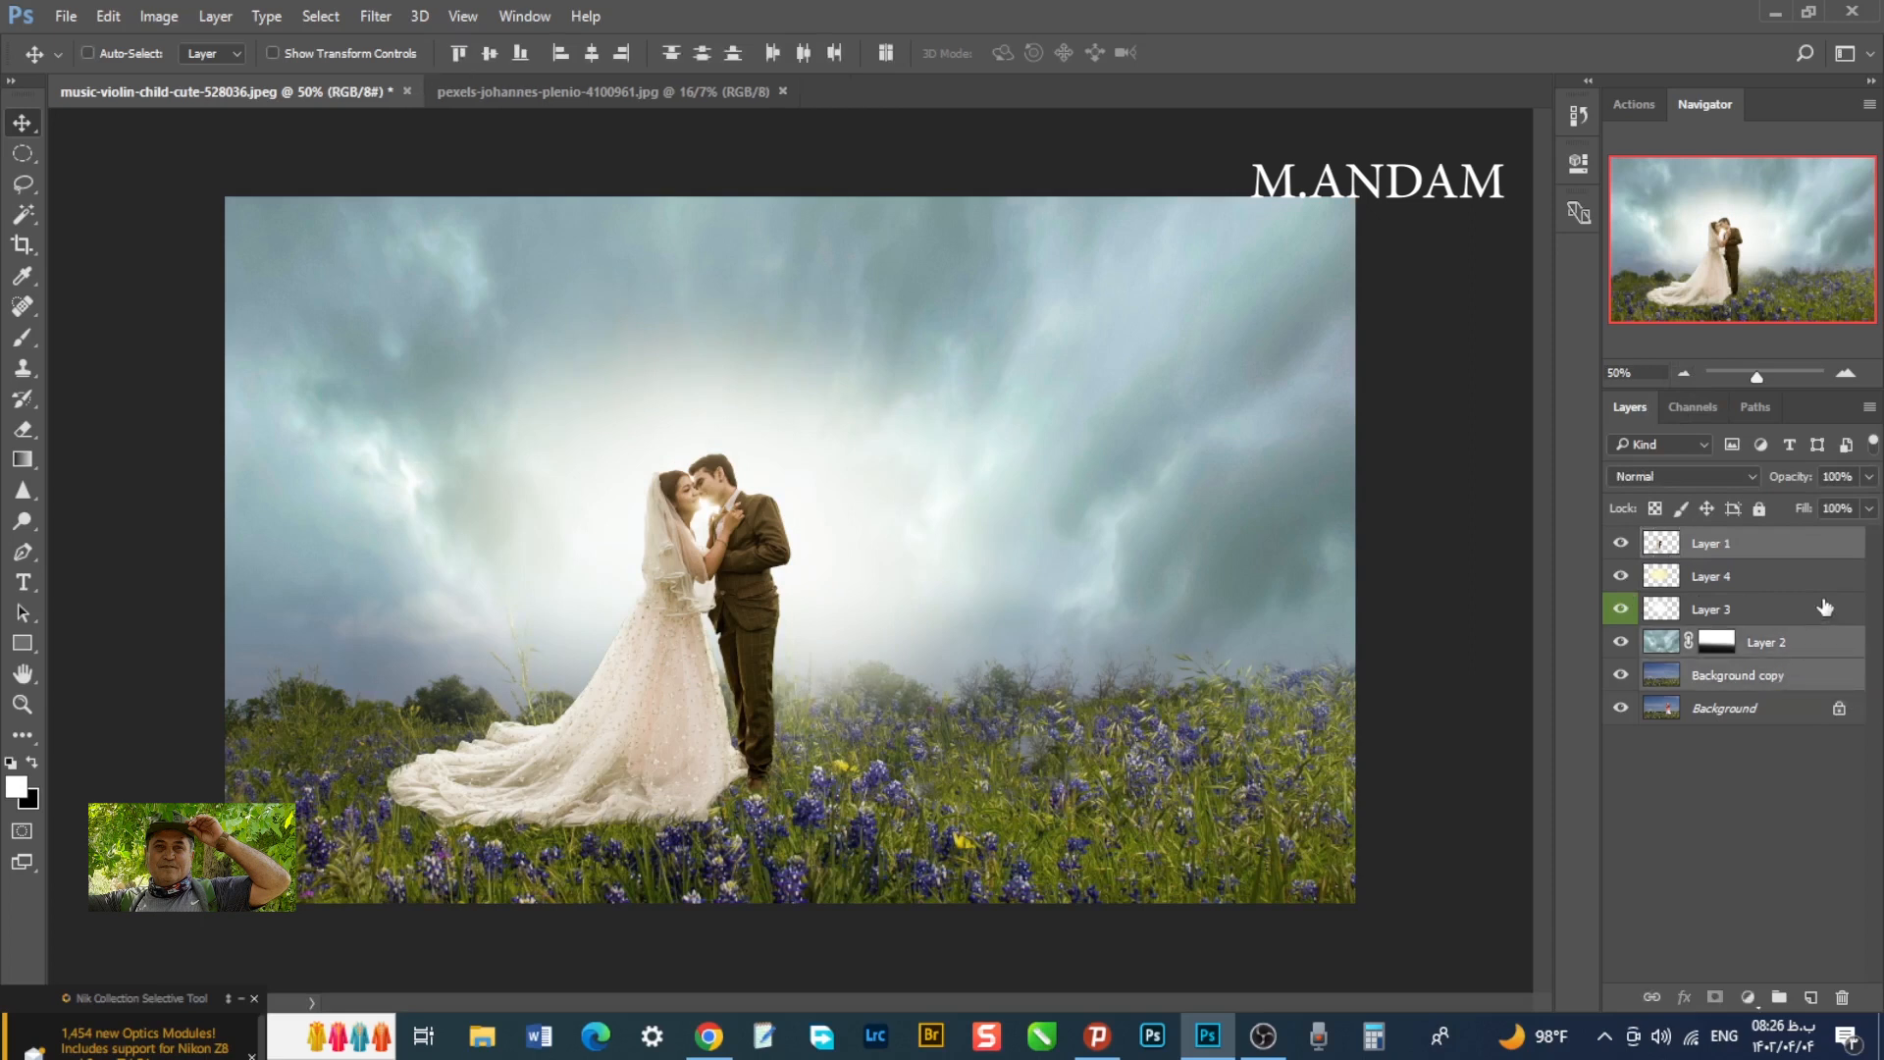
{"action": "left_click", "coordinate": [1779, 997]}
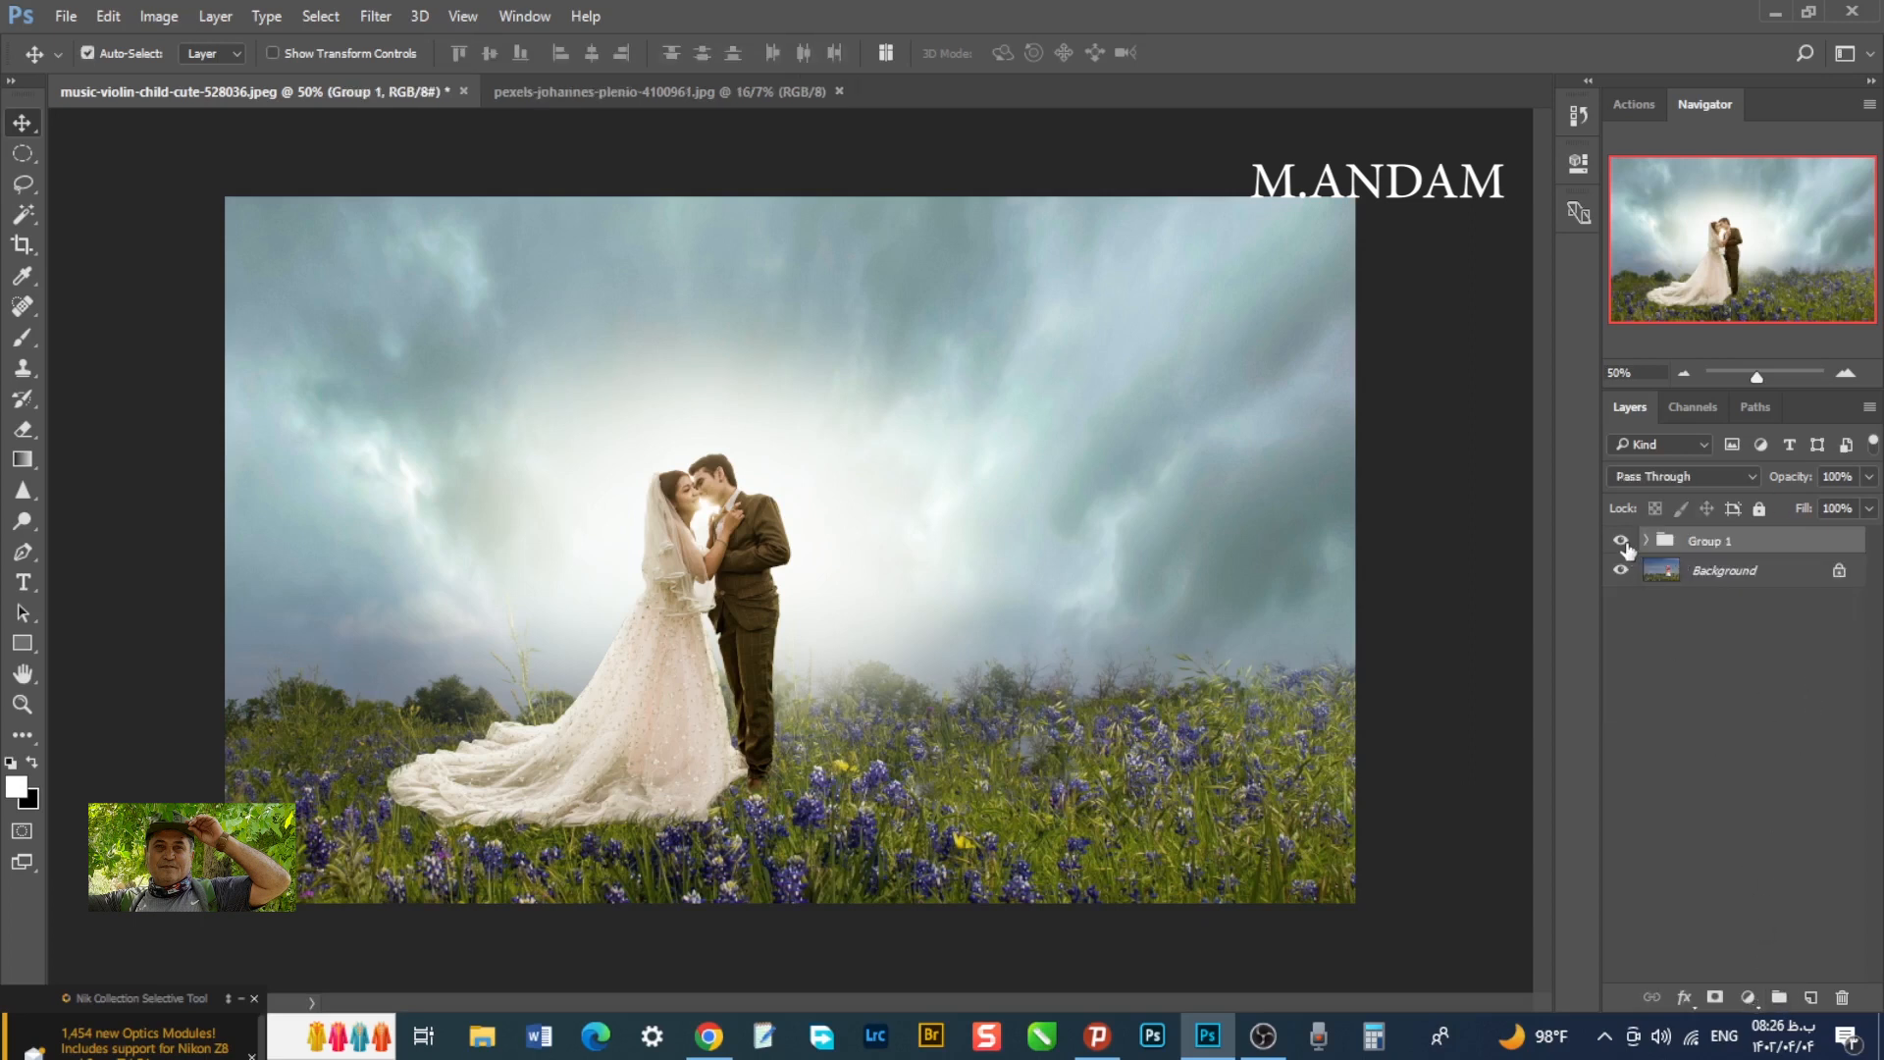
{"action": "left_click", "coordinate": [1621, 541]}
{"action": "left_click", "coordinate": [1622, 543]}
- Stamp all visible layers into a new merged layer, label it red and duplicate it
{"action": "key", "text": "ctrl+alt+shift+e"}
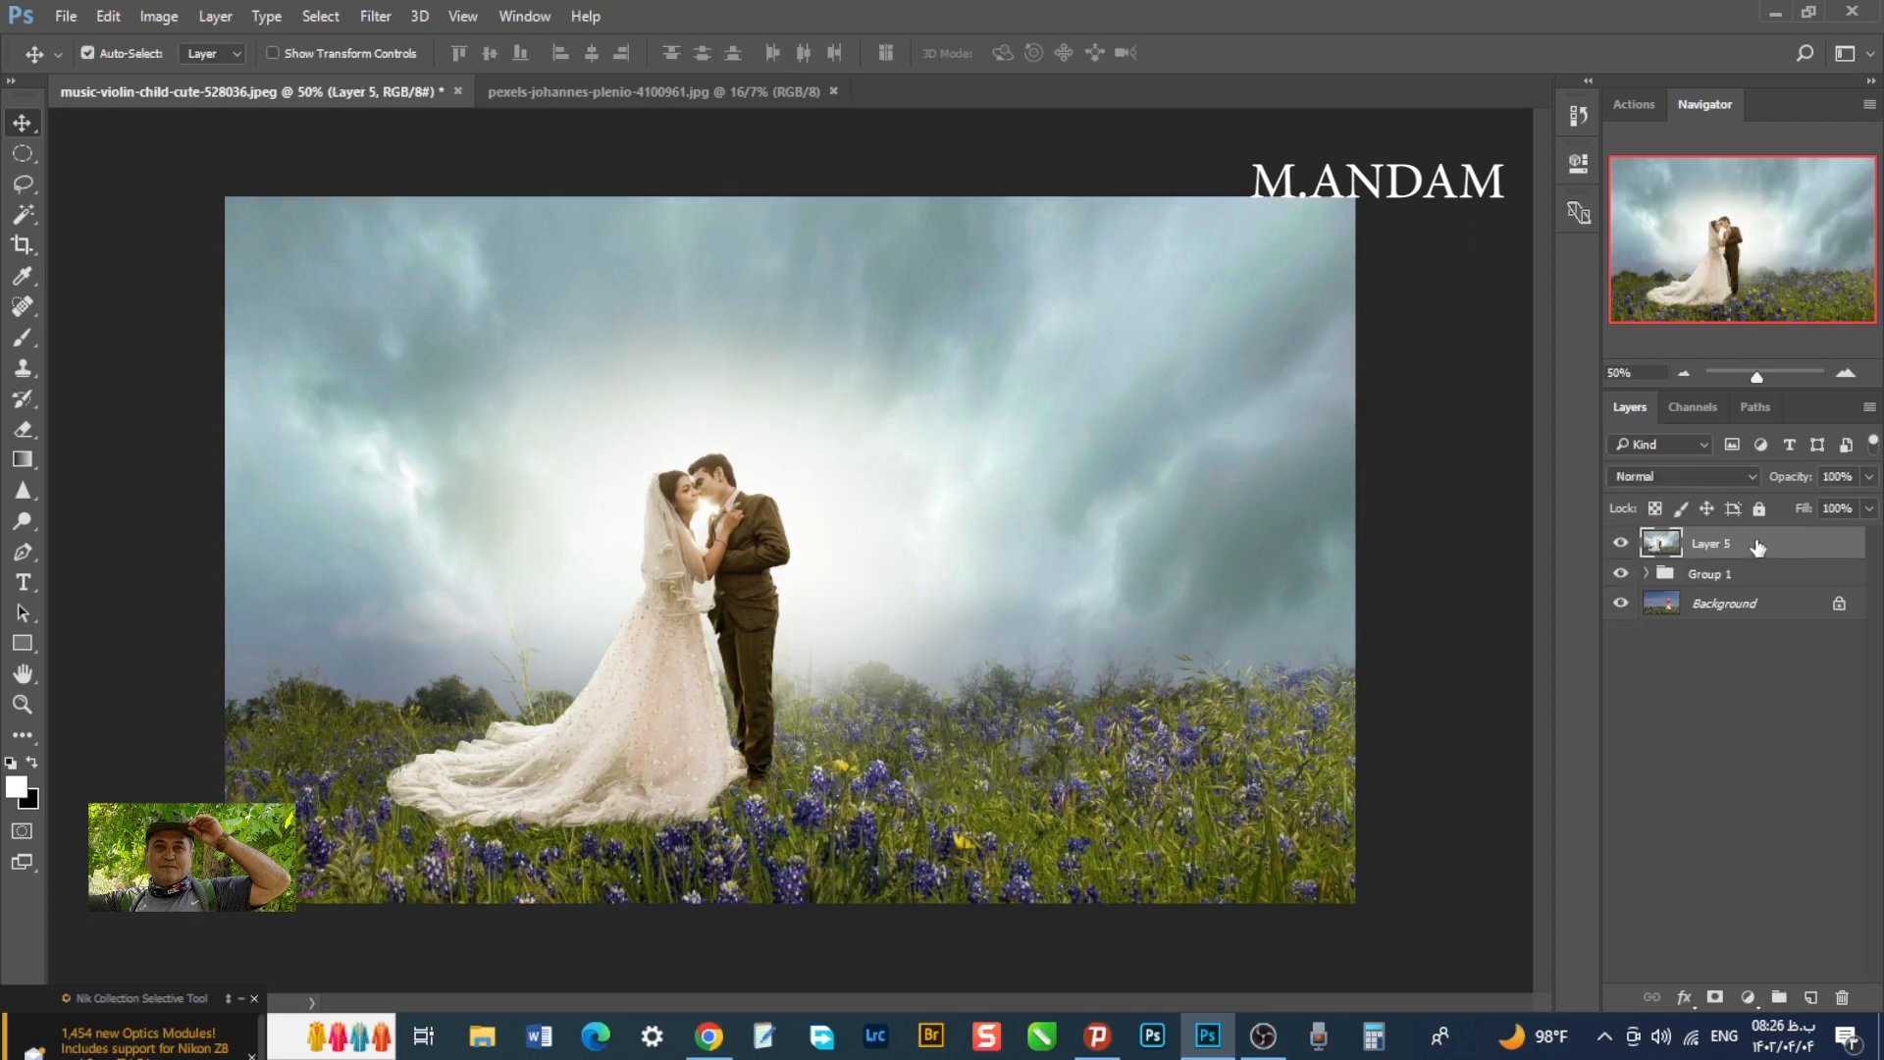
{"action": "right_click", "coordinate": [1617, 549]}
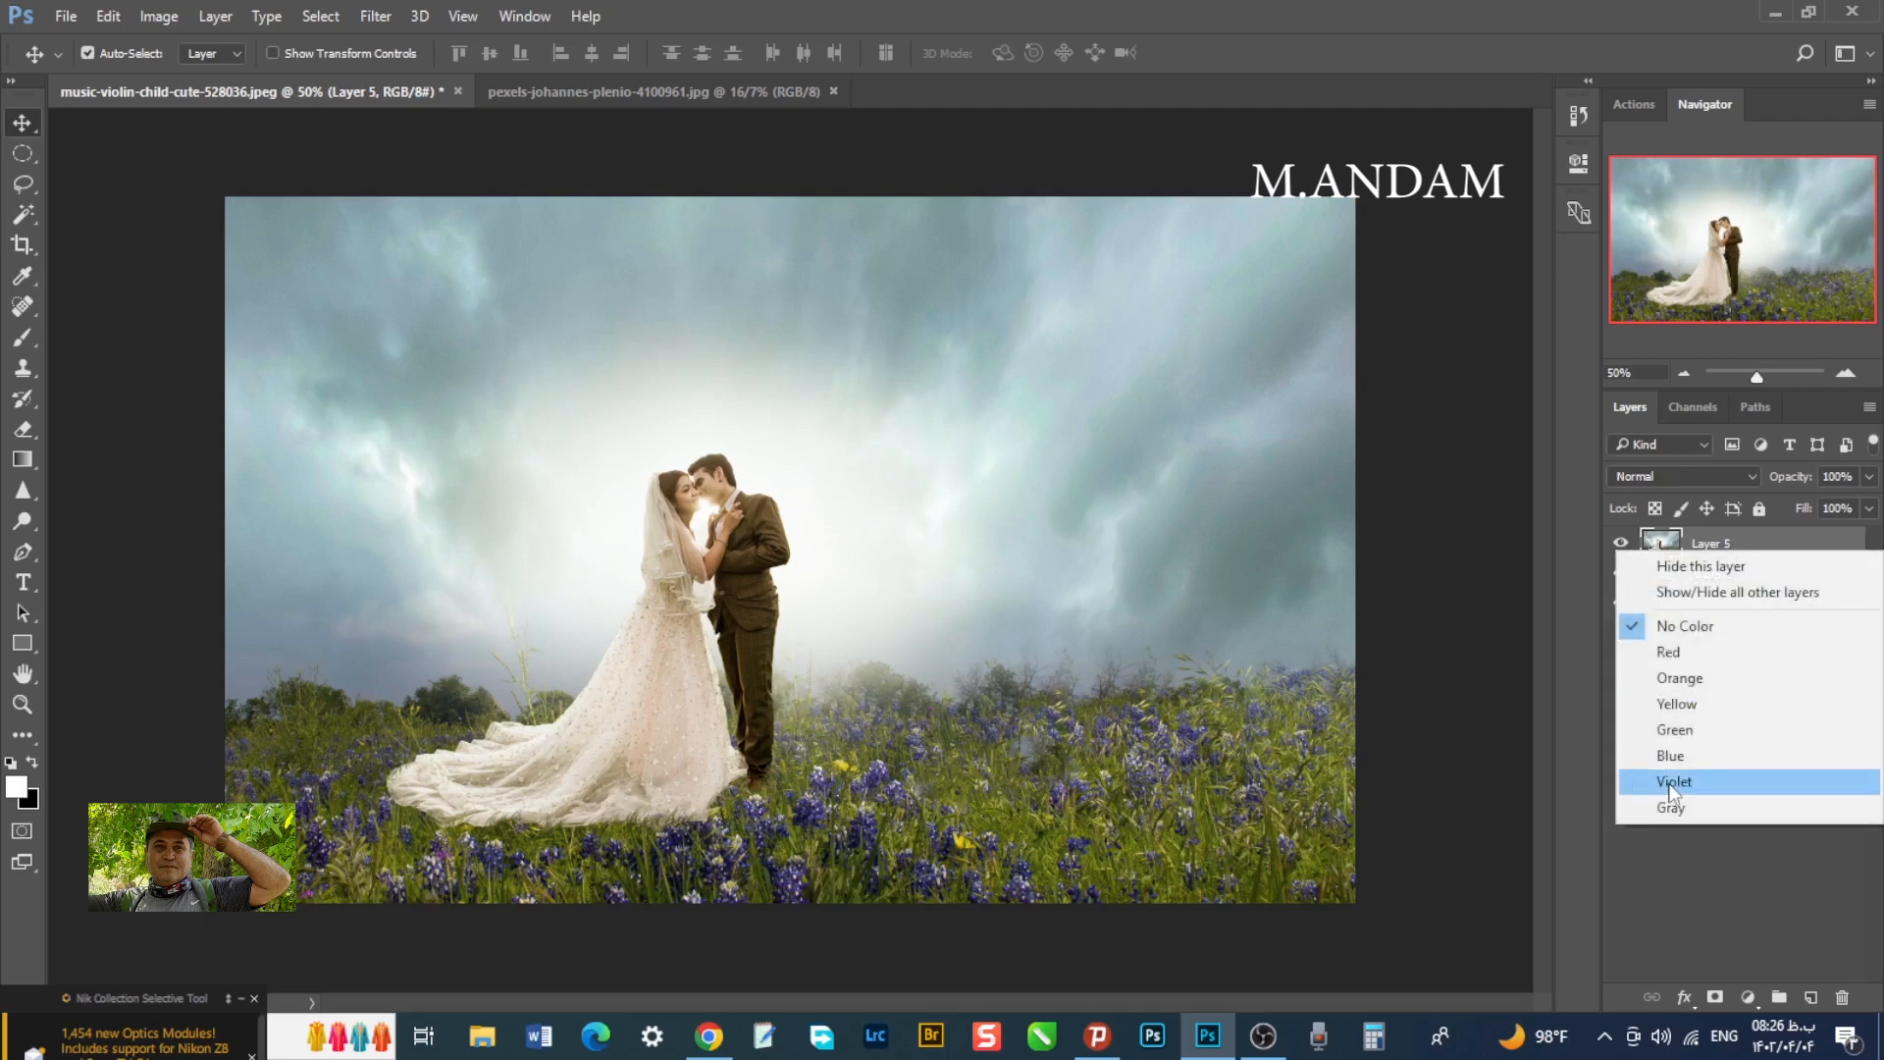
{"action": "left_click", "coordinate": [1667, 651]}
{"action": "left_click_drag", "start_coordinate": [1722, 545], "coordinate": [1810, 997]}
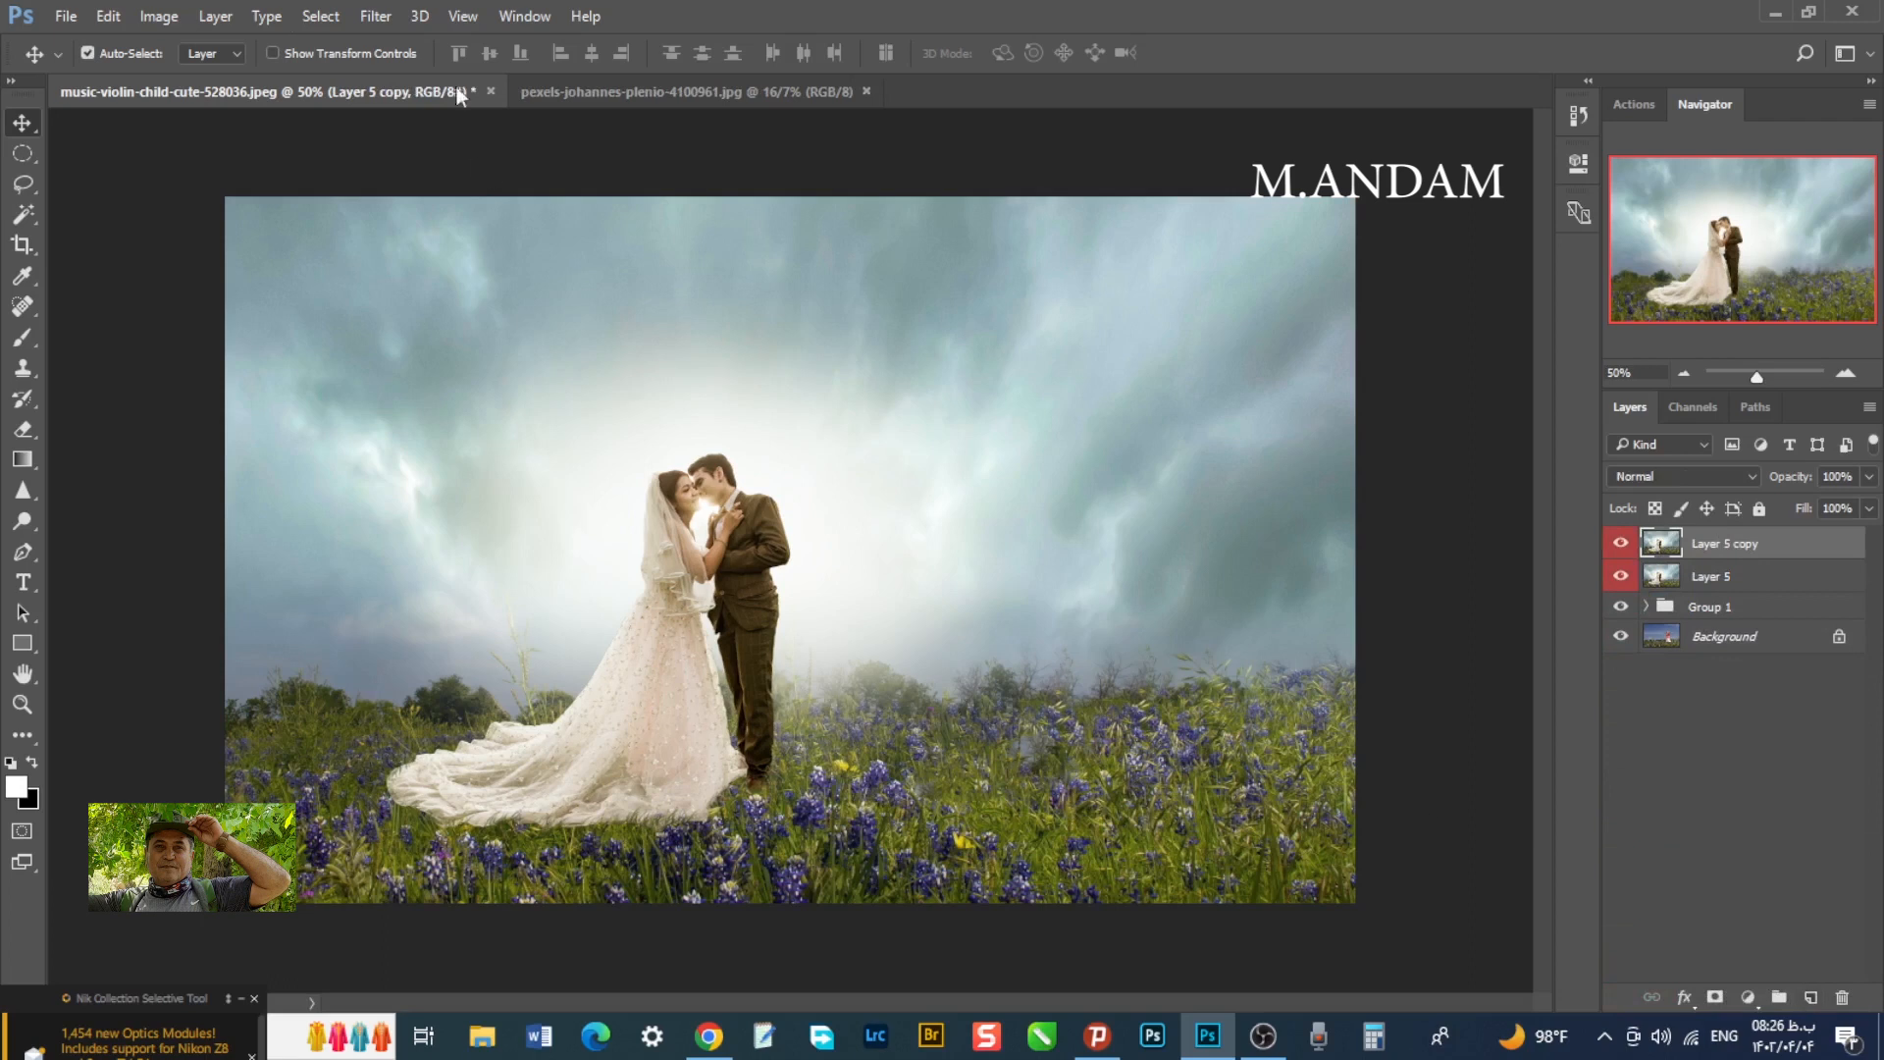
- In the Camera Raw Filter's basic adjustments, set Temperature +7, Contrast +1, Blacks -7 and Clarity -5, and lower Vibrance slightly
{"action": "left_click", "coordinate": [376, 18]}
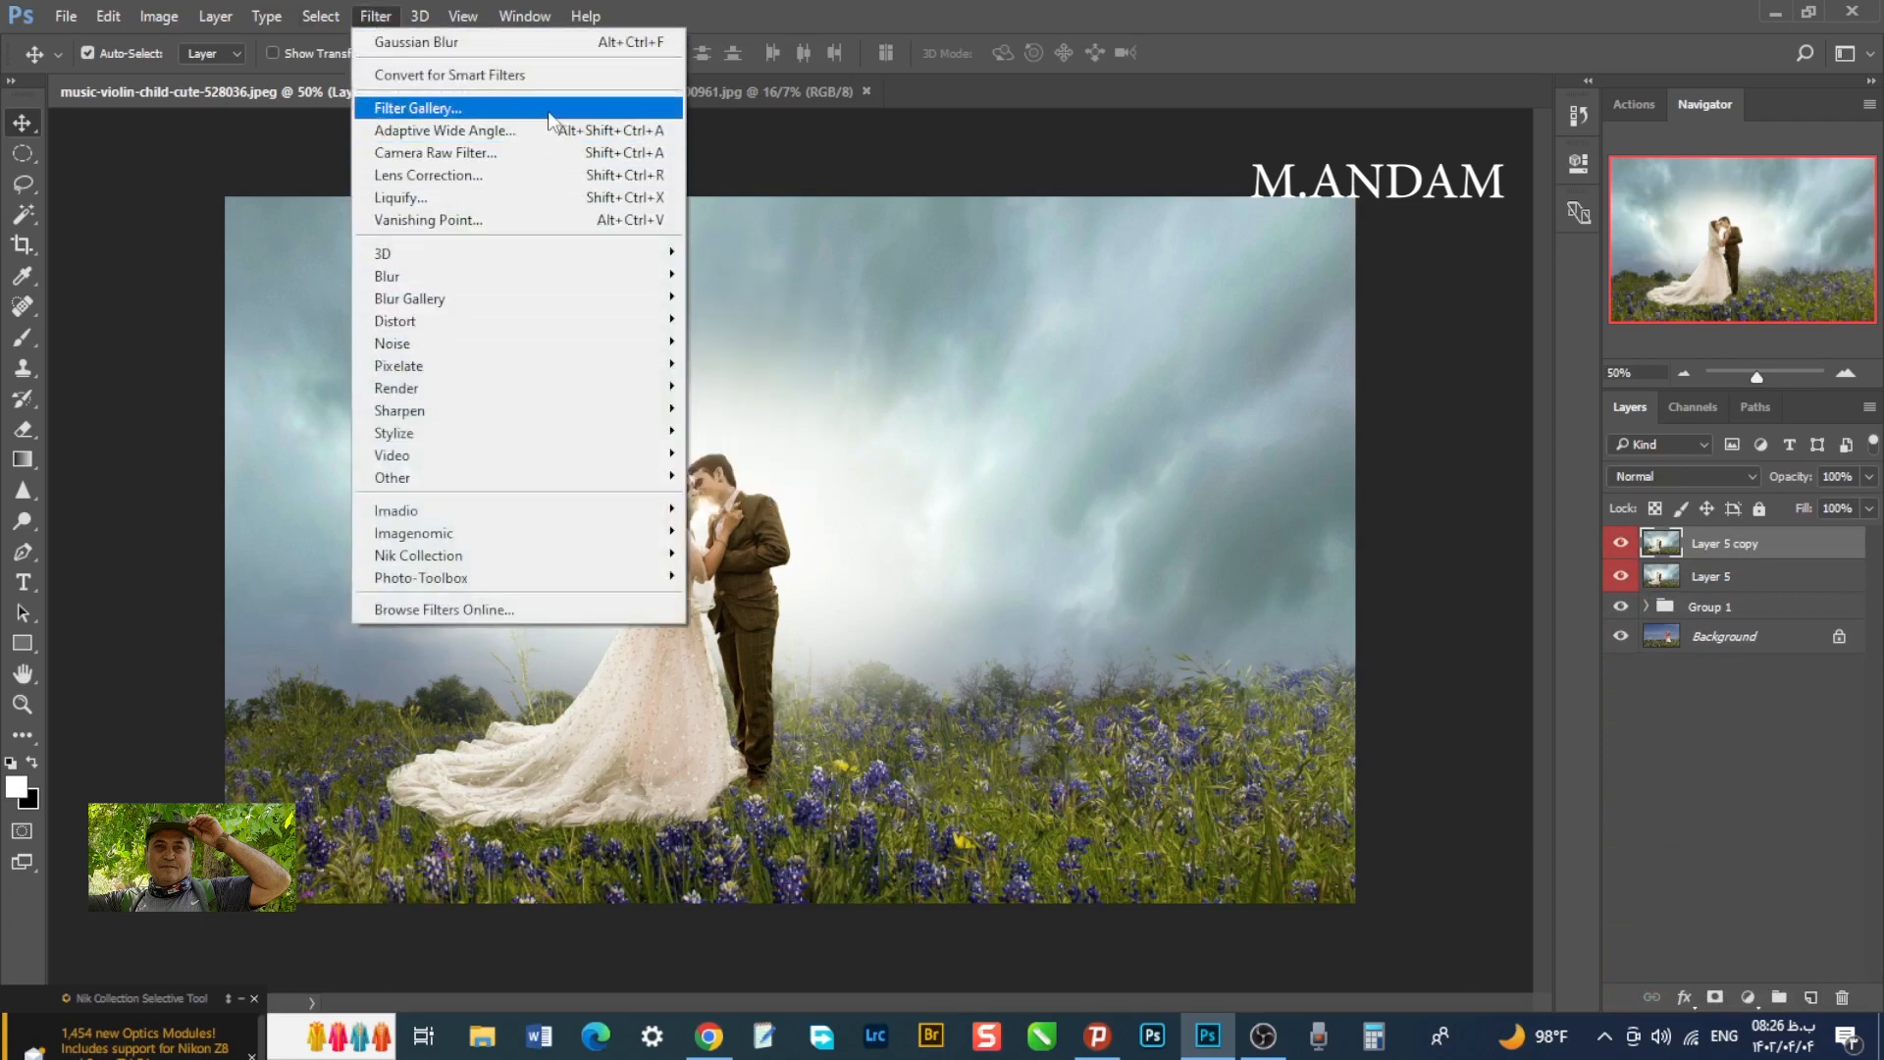
{"action": "left_click", "coordinate": [523, 154]}
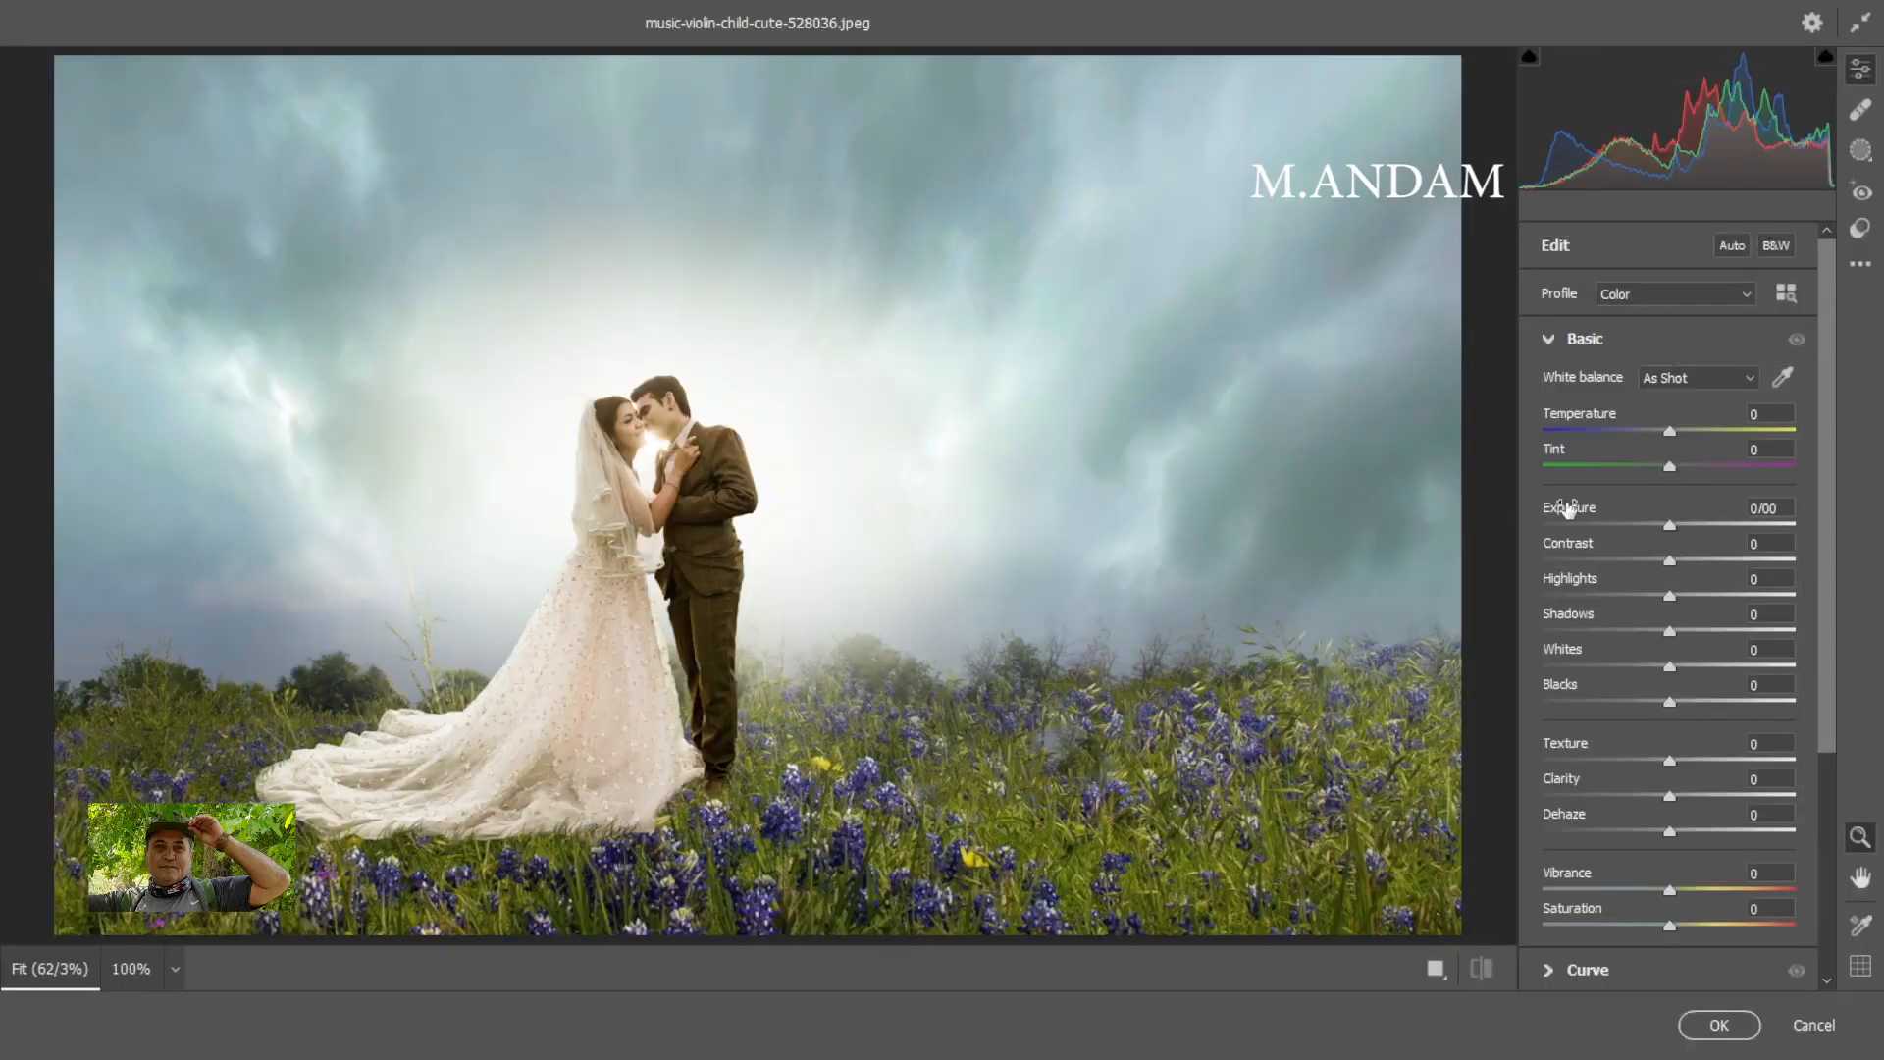
{"action": "left_click_drag", "start_coordinate": [1671, 439], "coordinate": [1677, 444]}
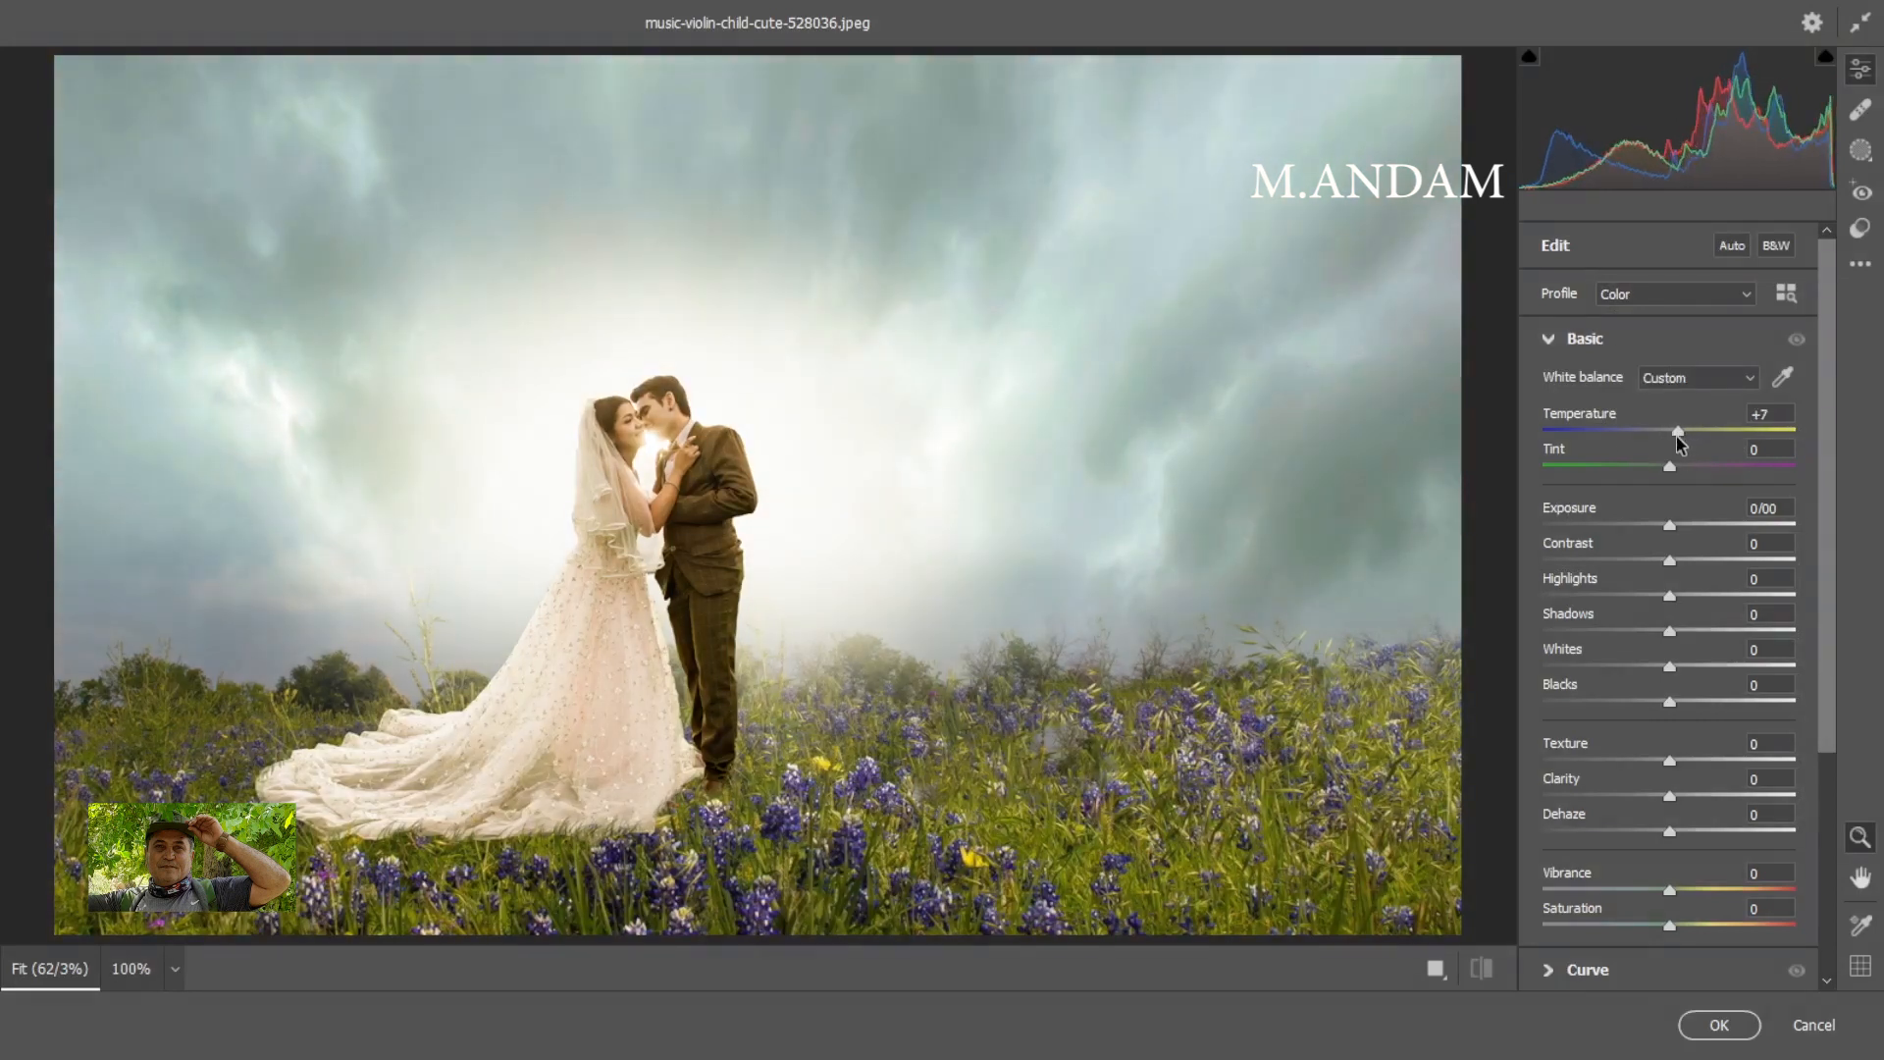
{"action": "left_click_drag", "start_coordinate": [1670, 559], "coordinate": [1668, 578]}
{"action": "left_click_drag", "start_coordinate": [1671, 703], "coordinate": [1660, 704]}
{"action": "left_click_drag", "start_coordinate": [1668, 794], "coordinate": [1663, 800]}
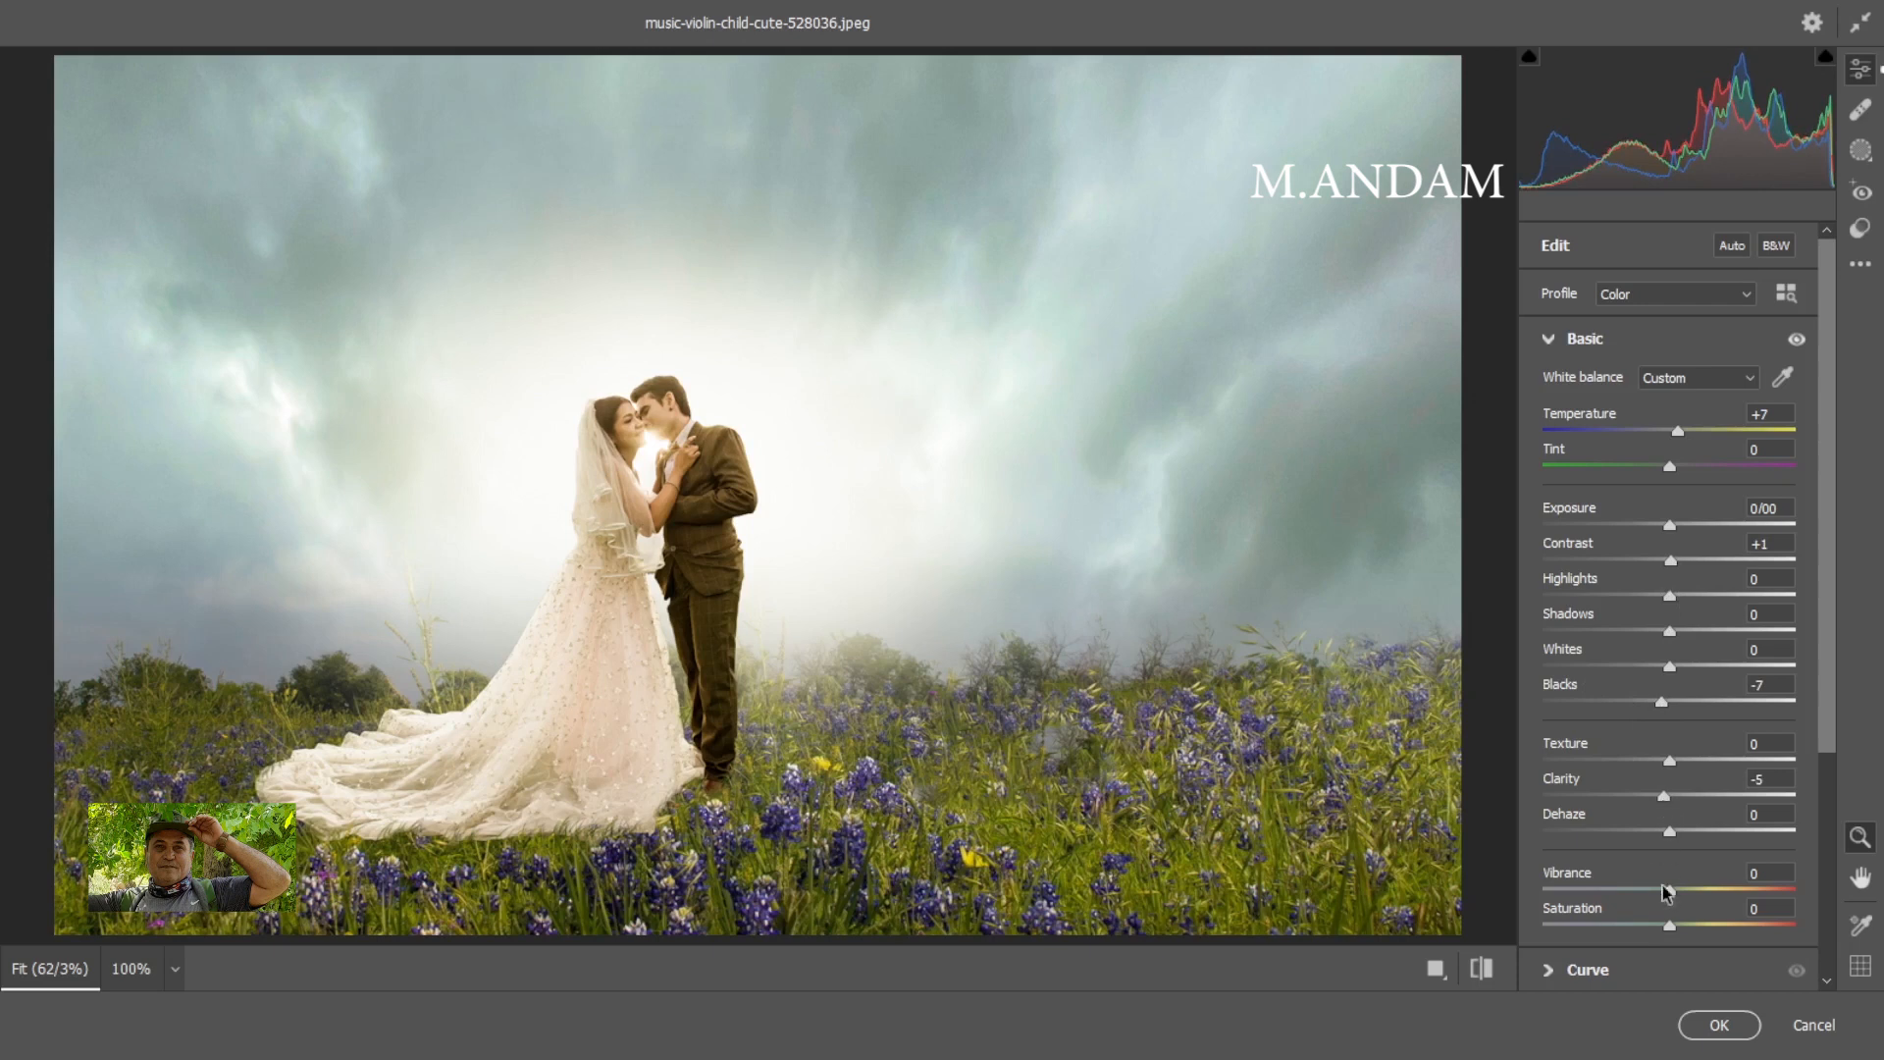
{"action": "left_click_drag", "start_coordinate": [1665, 890], "coordinate": [1661, 890]}
{"action": "left_click", "coordinate": [1549, 339]}
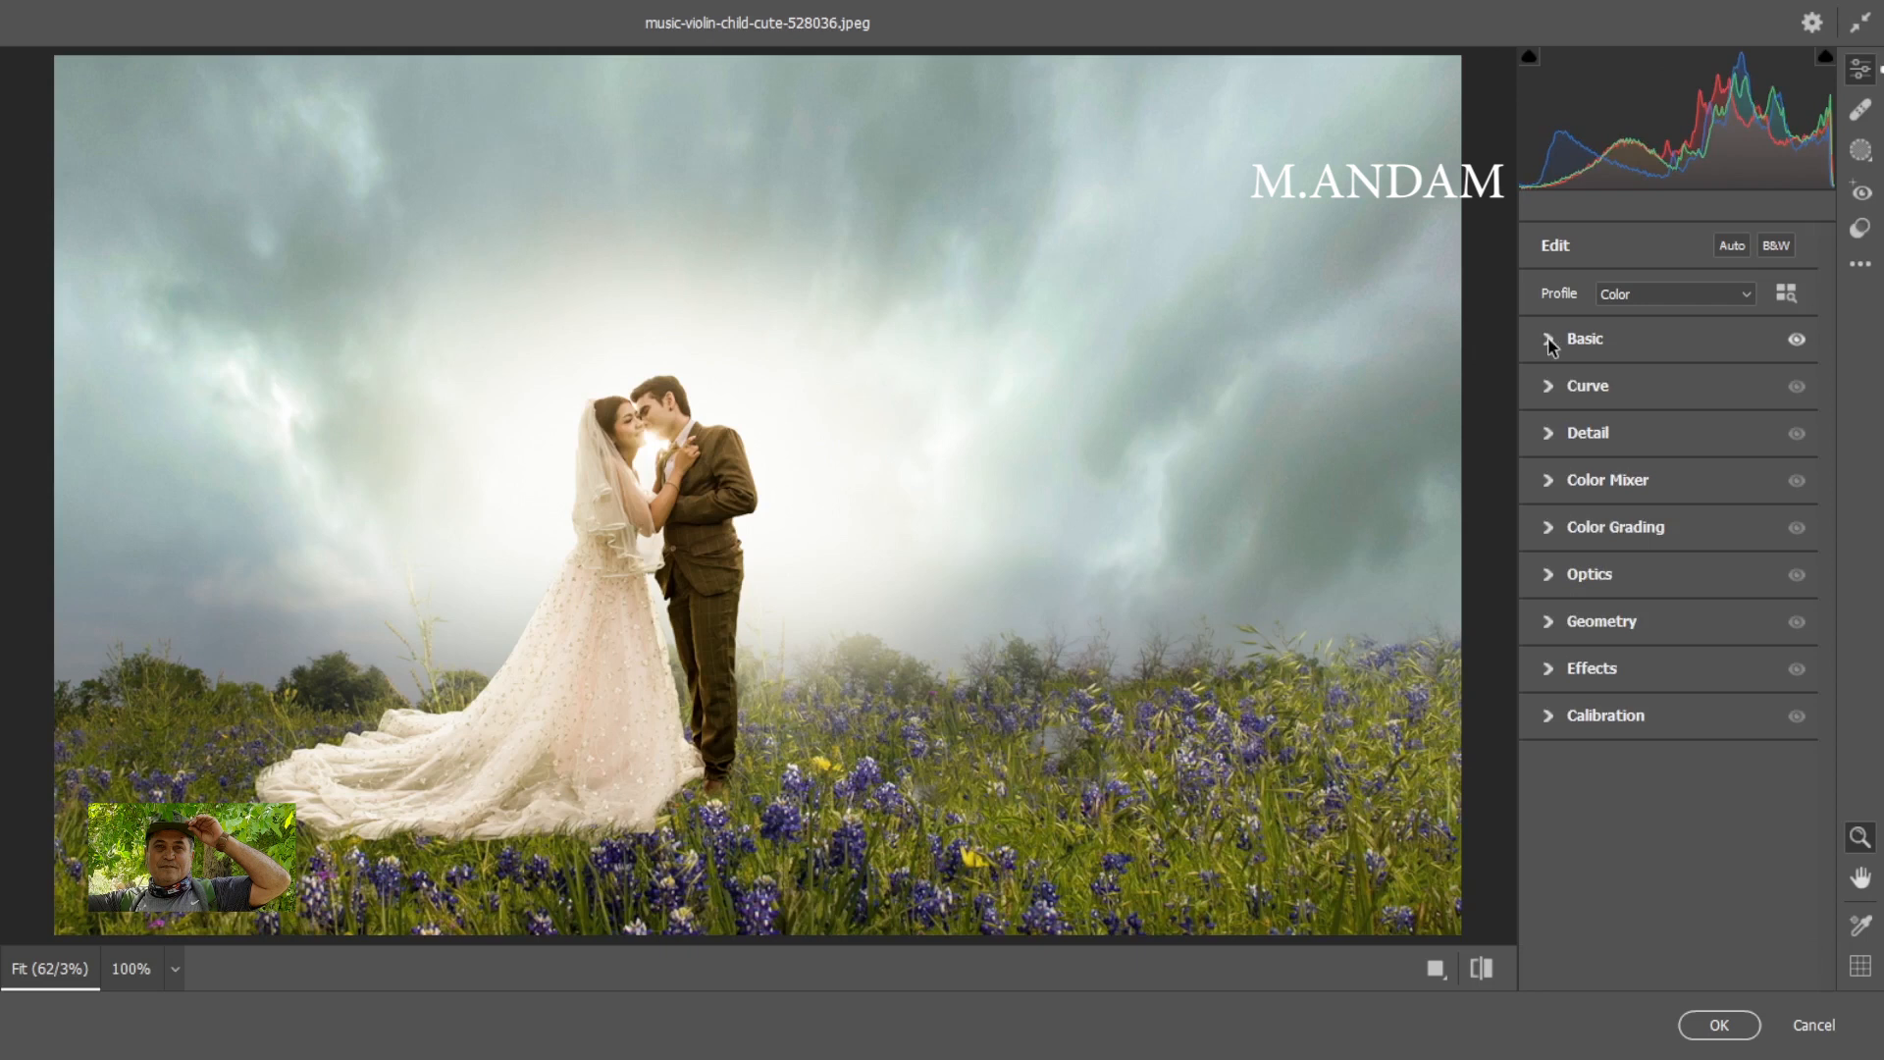
- Add shadow, midtone and highlight points to the tone curve, raise the highlight point to input 189, output 198, and compare the effect
{"action": "left_click", "coordinate": [1550, 388]}
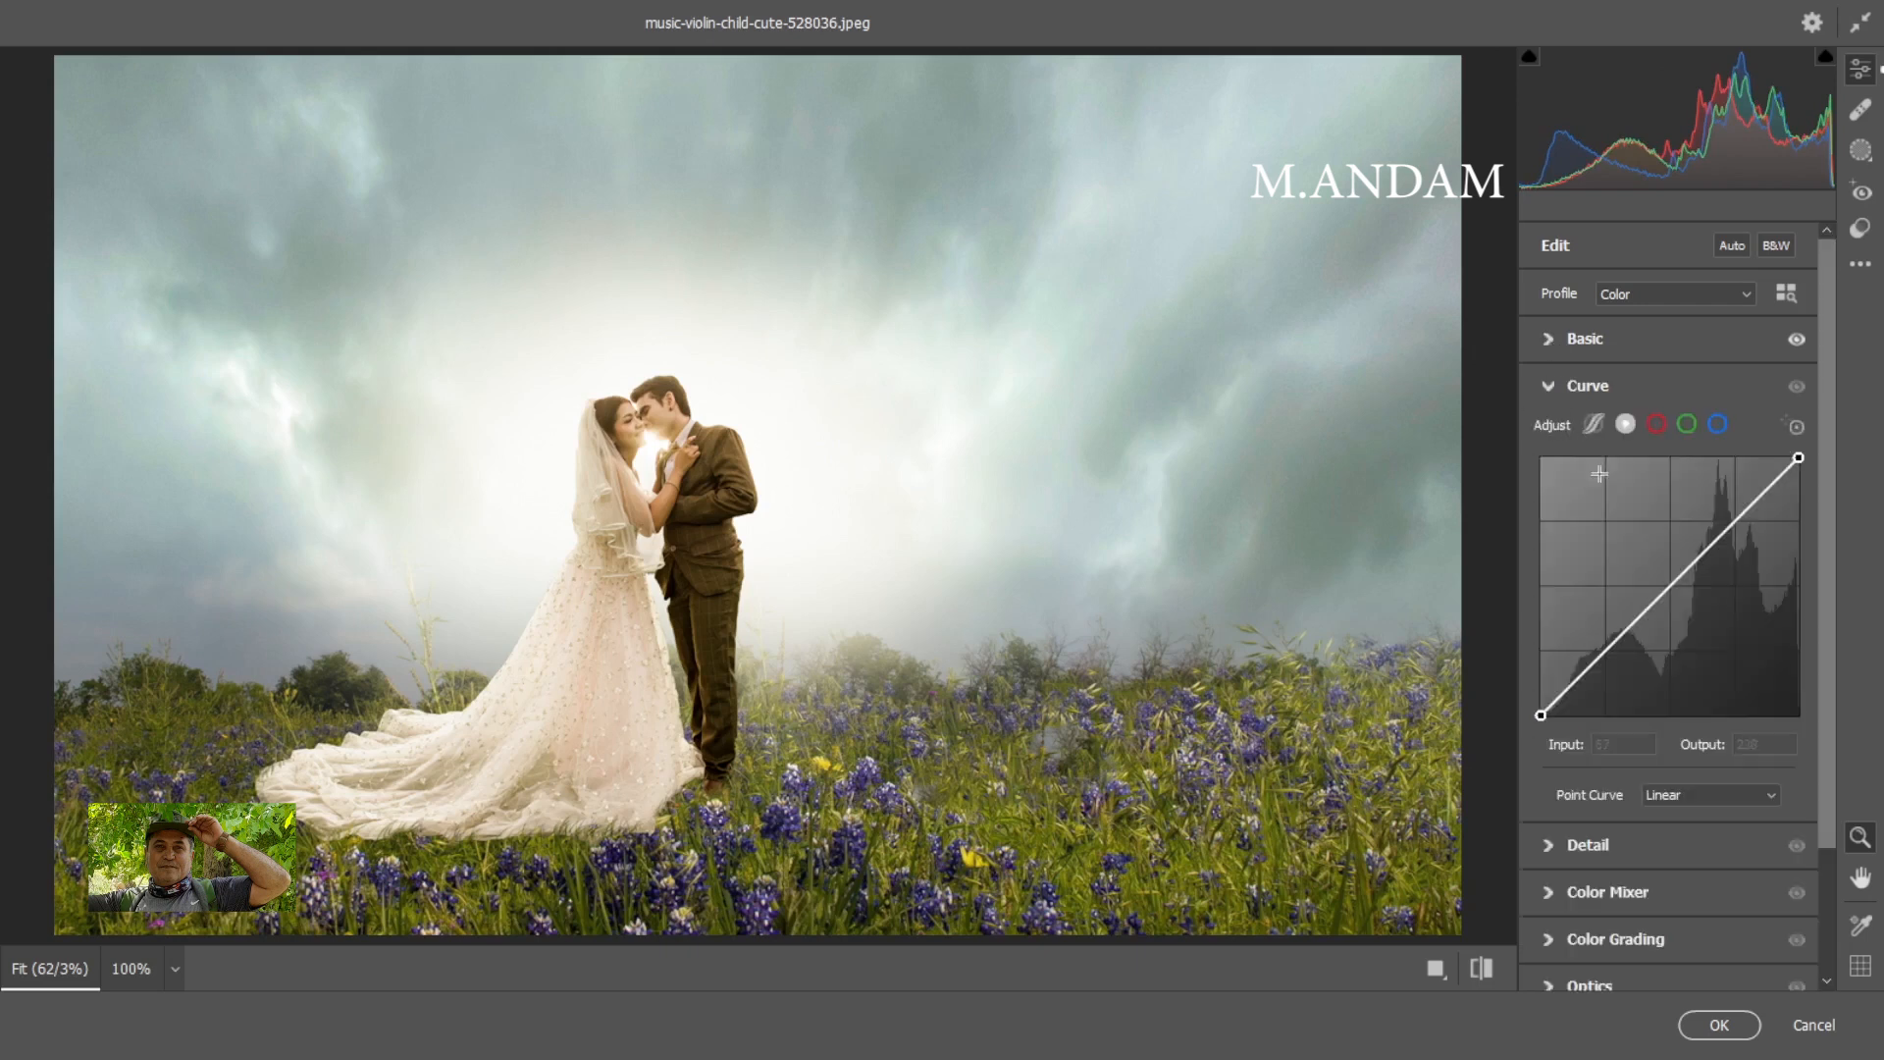
{"action": "left_click", "coordinate": [1670, 588]}
{"action": "left_click", "coordinate": [1734, 525]}
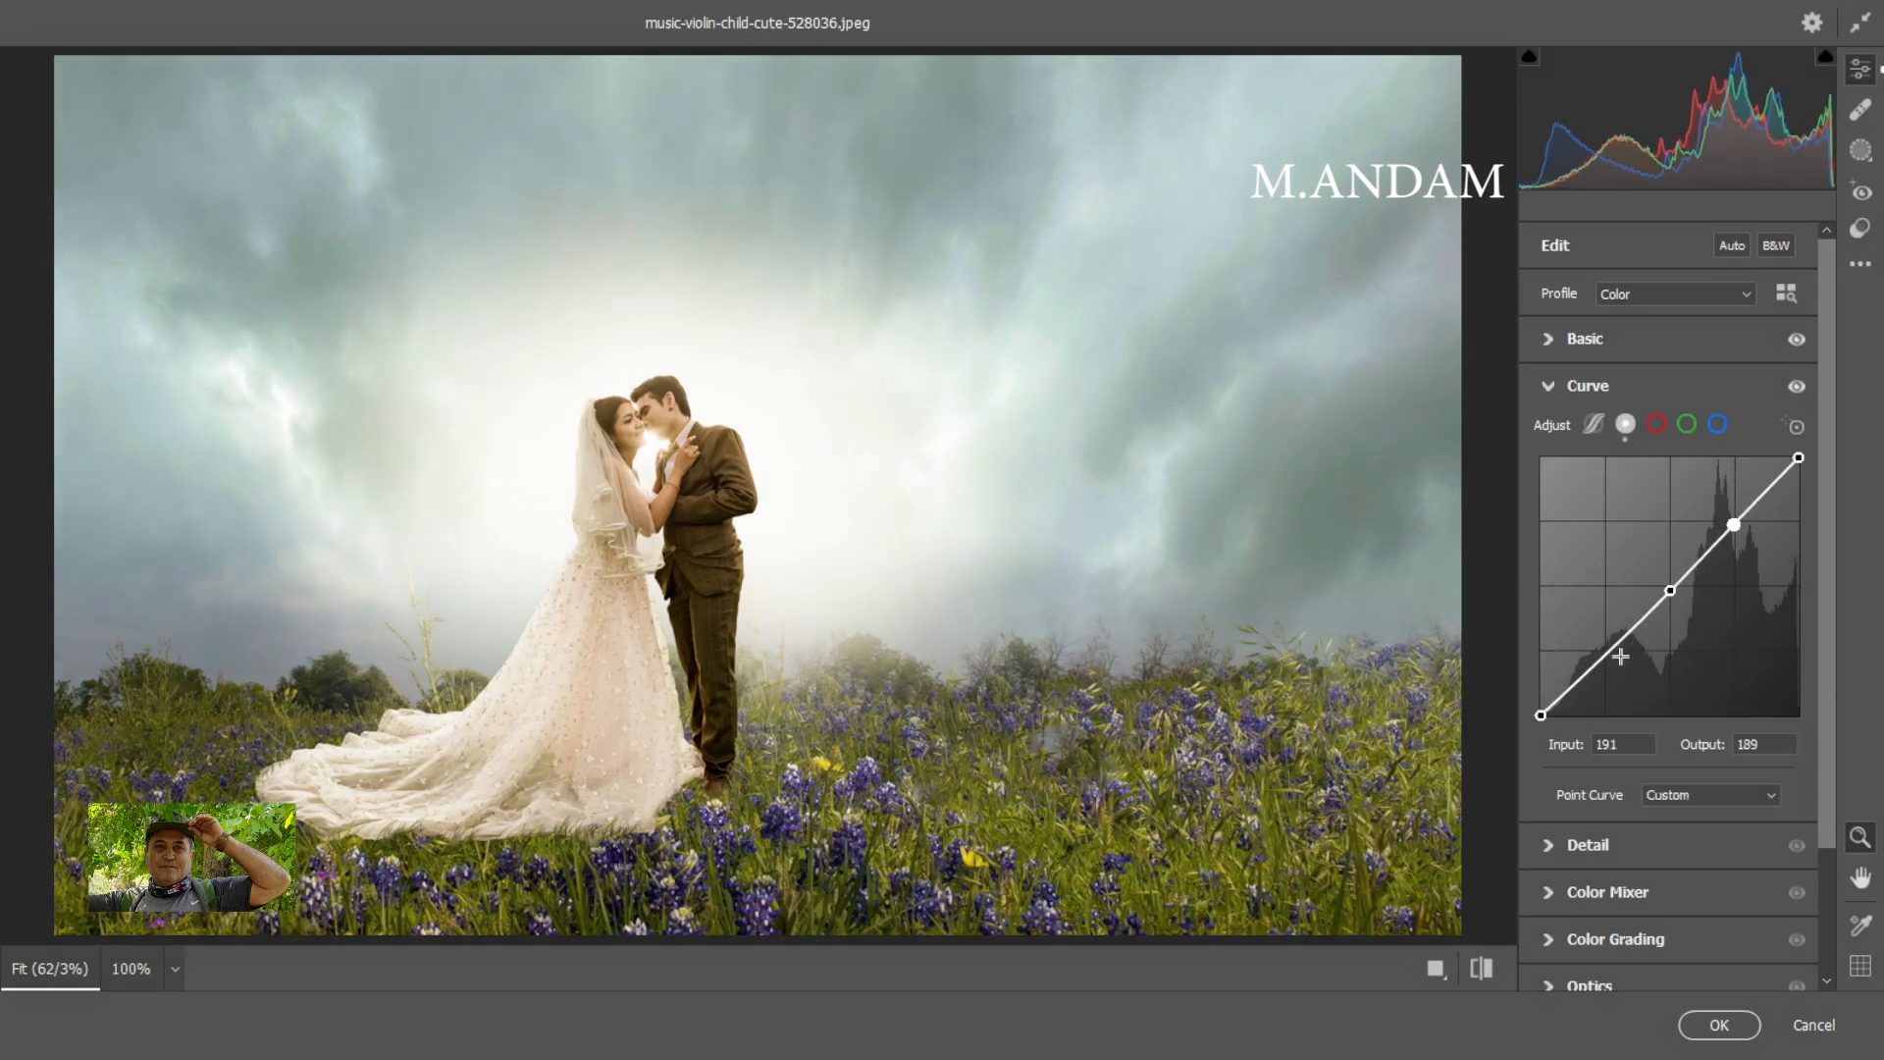
{"action": "left_click", "coordinate": [1612, 652]}
{"action": "left_click_drag", "start_coordinate": [1732, 525], "coordinate": [1732, 511]}
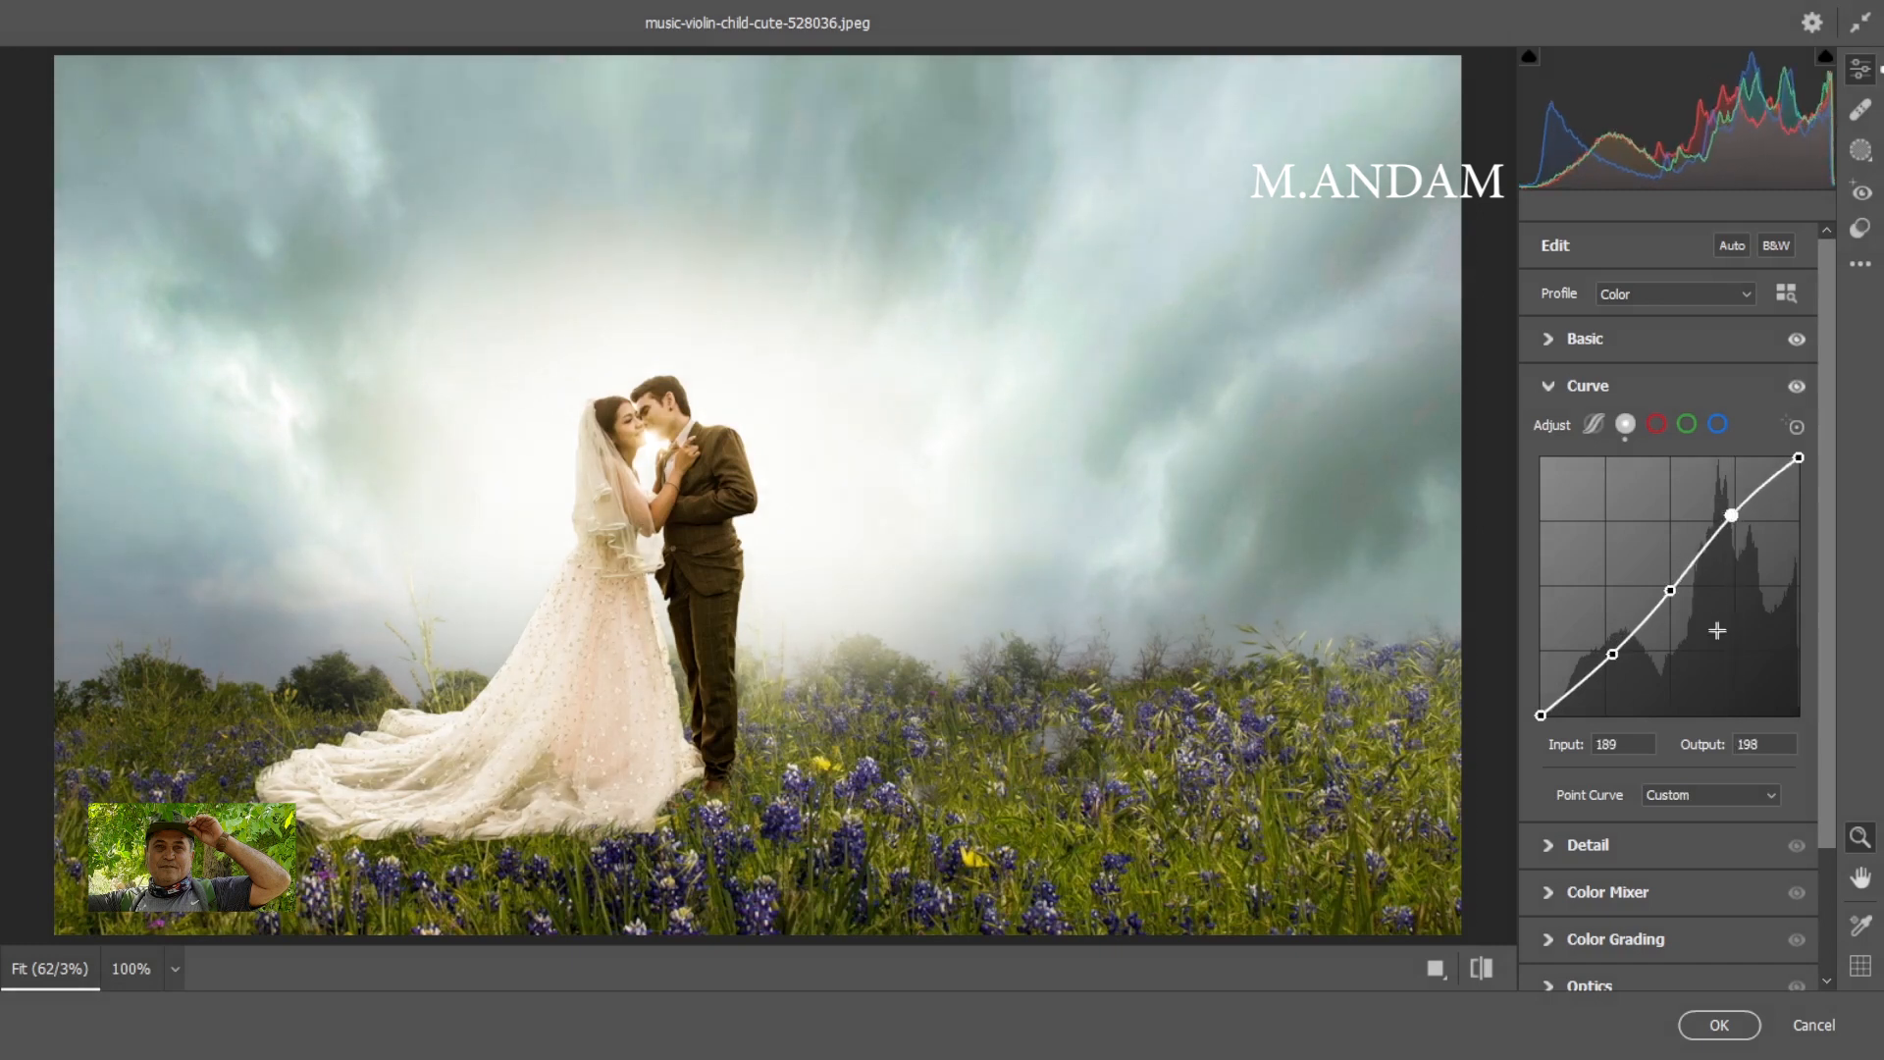
{"action": "left_click", "coordinate": [1550, 390]}
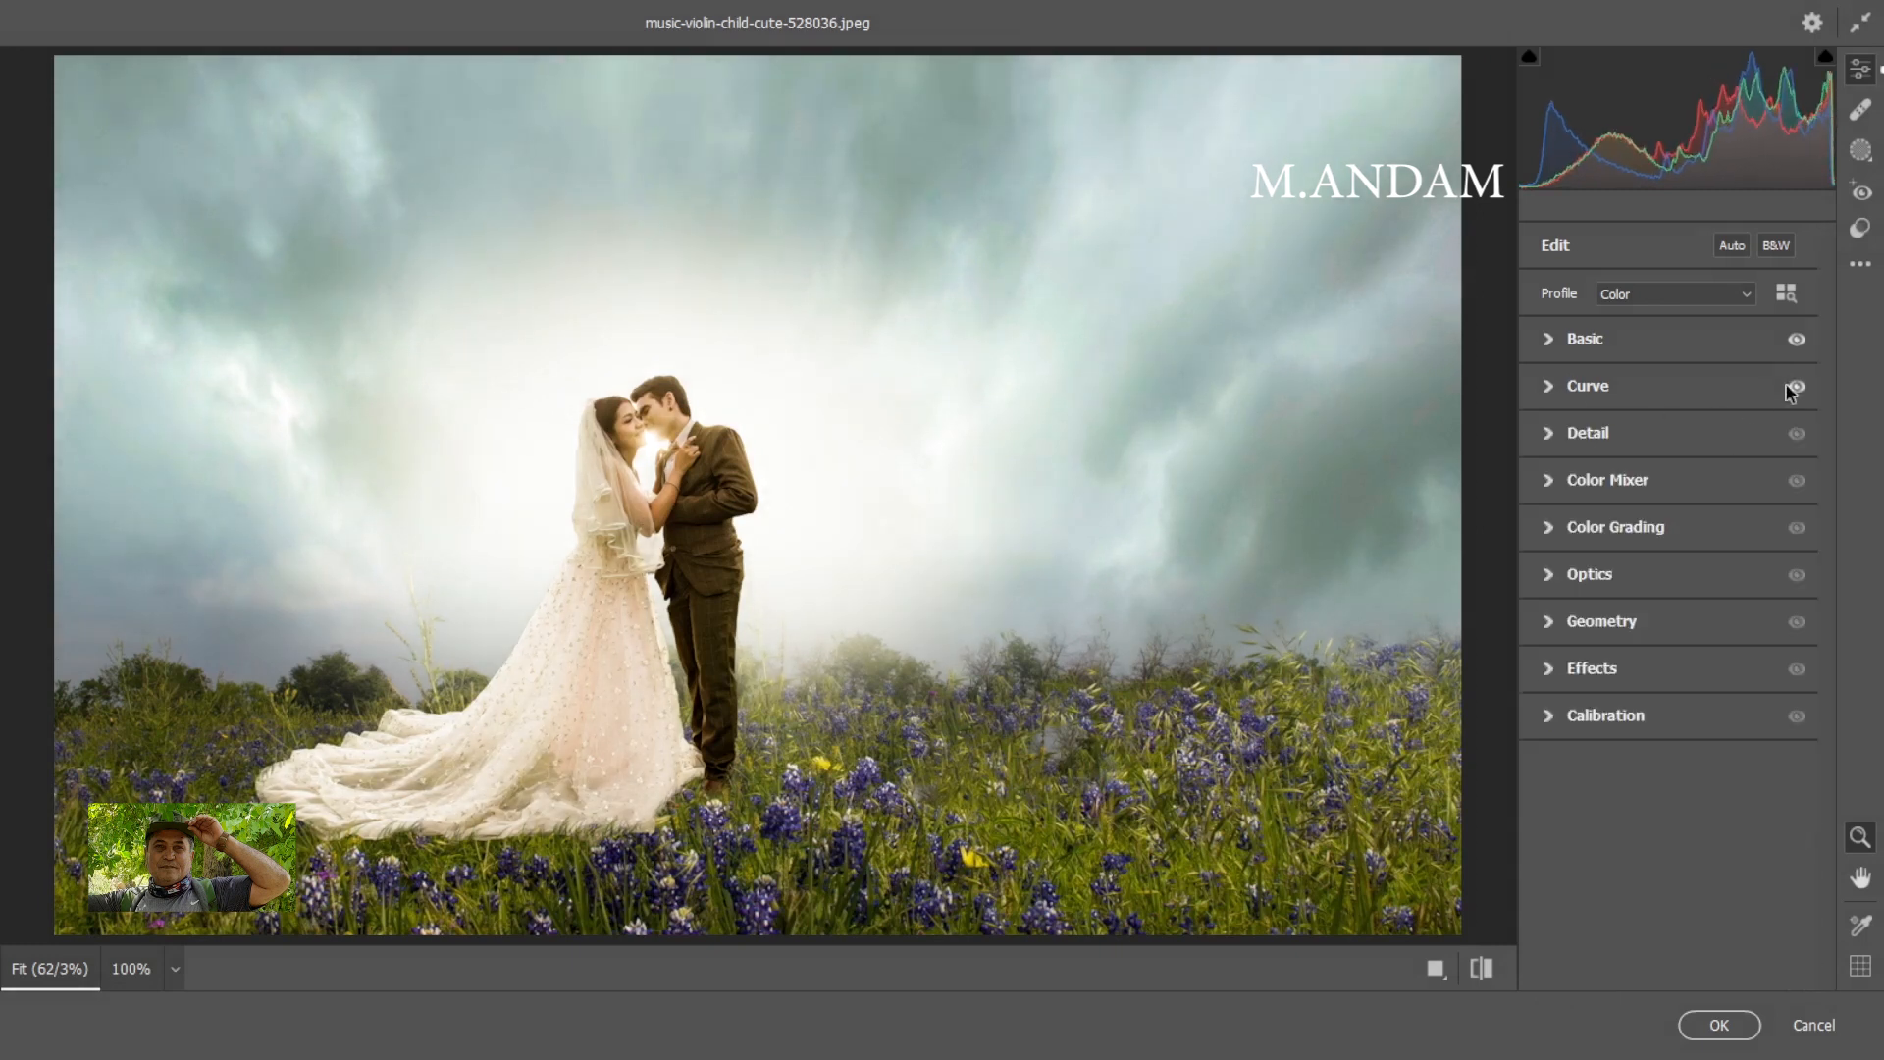
{"action": "left_click", "coordinate": [1797, 388]}
{"action": "left_click", "coordinate": [1798, 387]}
- In the Color Mixer, shift the foliage hues toward orange and set saturation to +21 for yellows, +24 for greens and +28 for aquas
{"action": "left_click", "coordinate": [1557, 481]}
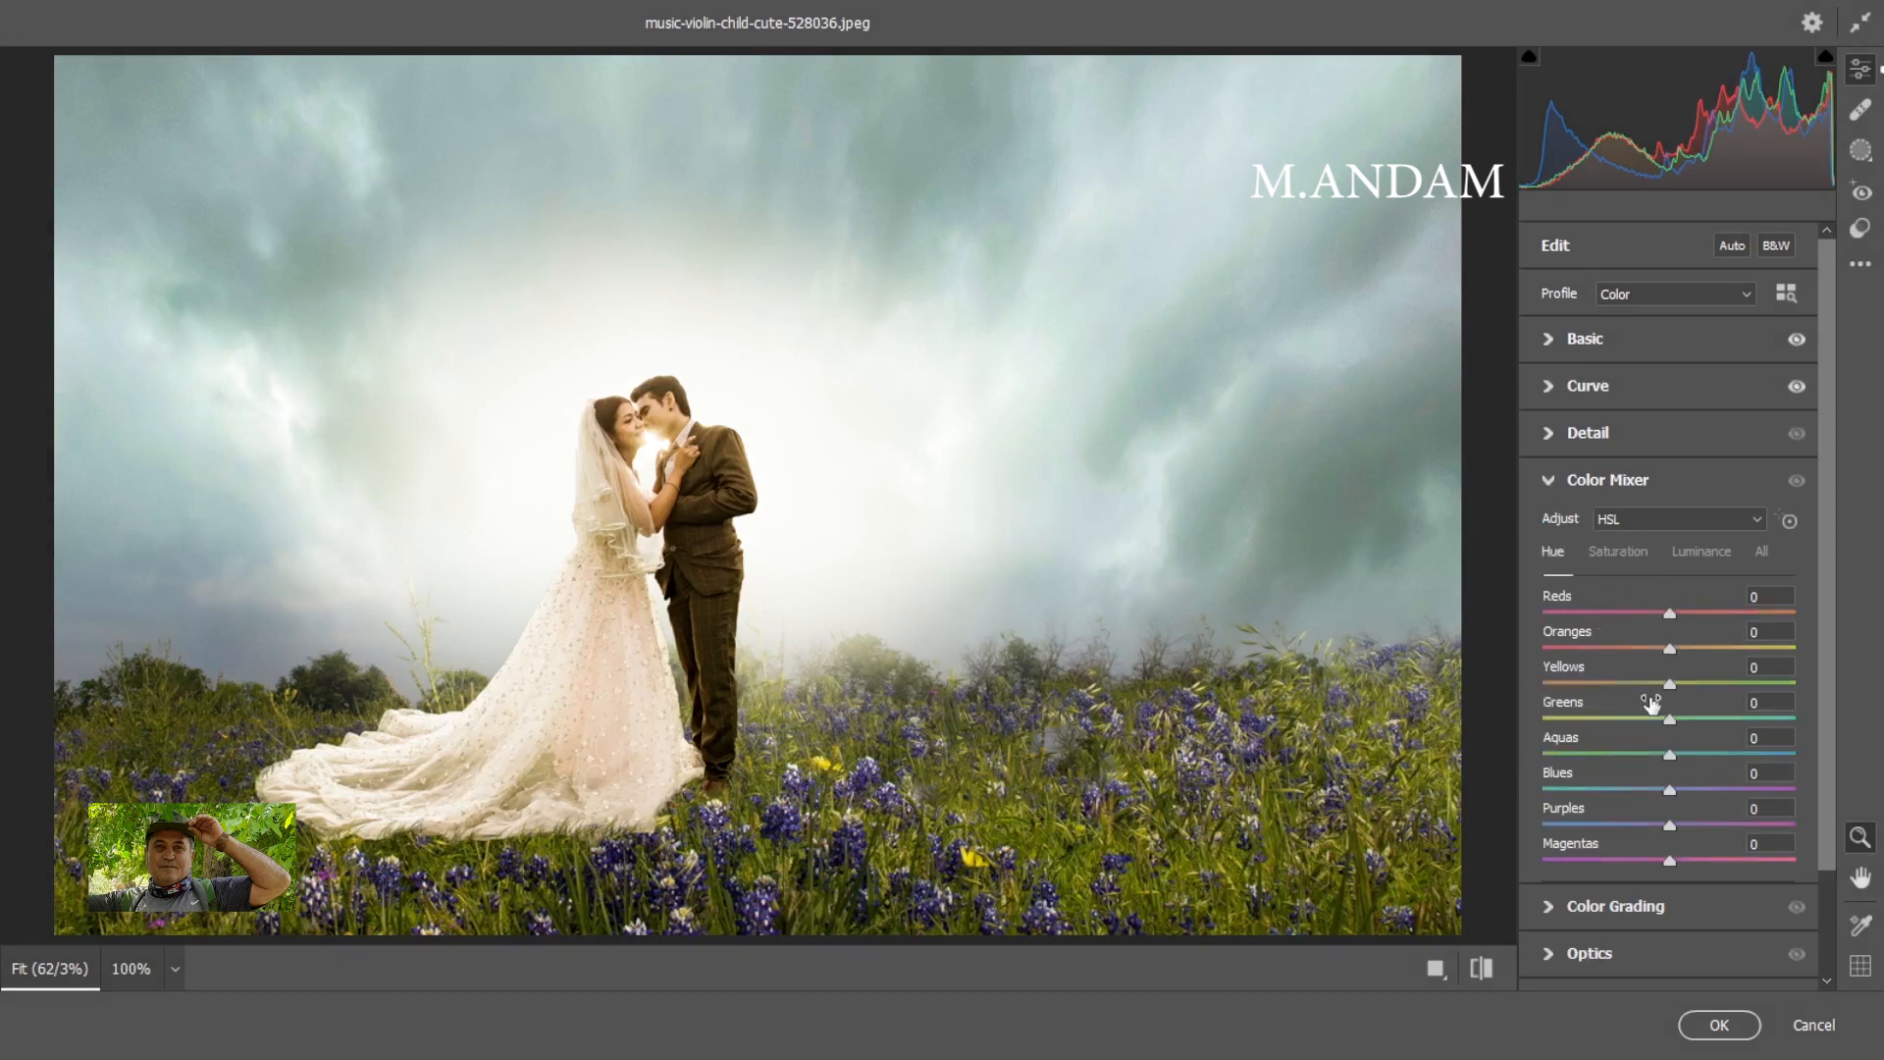
{"action": "mouse_move", "coordinate": [1670, 687]}
{"action": "left_mouse_down"}
{"action": "mouse_move", "coordinate": [1561, 709]}
{"action": "mouse_move", "coordinate": [1589, 736]}
{"action": "mouse_move", "coordinate": [1557, 743]}
{"action": "mouse_move", "coordinate": [1606, 762]}
{"action": "mouse_move", "coordinate": [1751, 722]}
{"action": "mouse_move", "coordinate": [1699, 723]}
{"action": "mouse_move", "coordinate": [1745, 683]}
{"action": "mouse_move", "coordinate": [1701, 690]}
{"action": "left_mouse_up"}
{"action": "left_click", "coordinate": [1621, 552]}
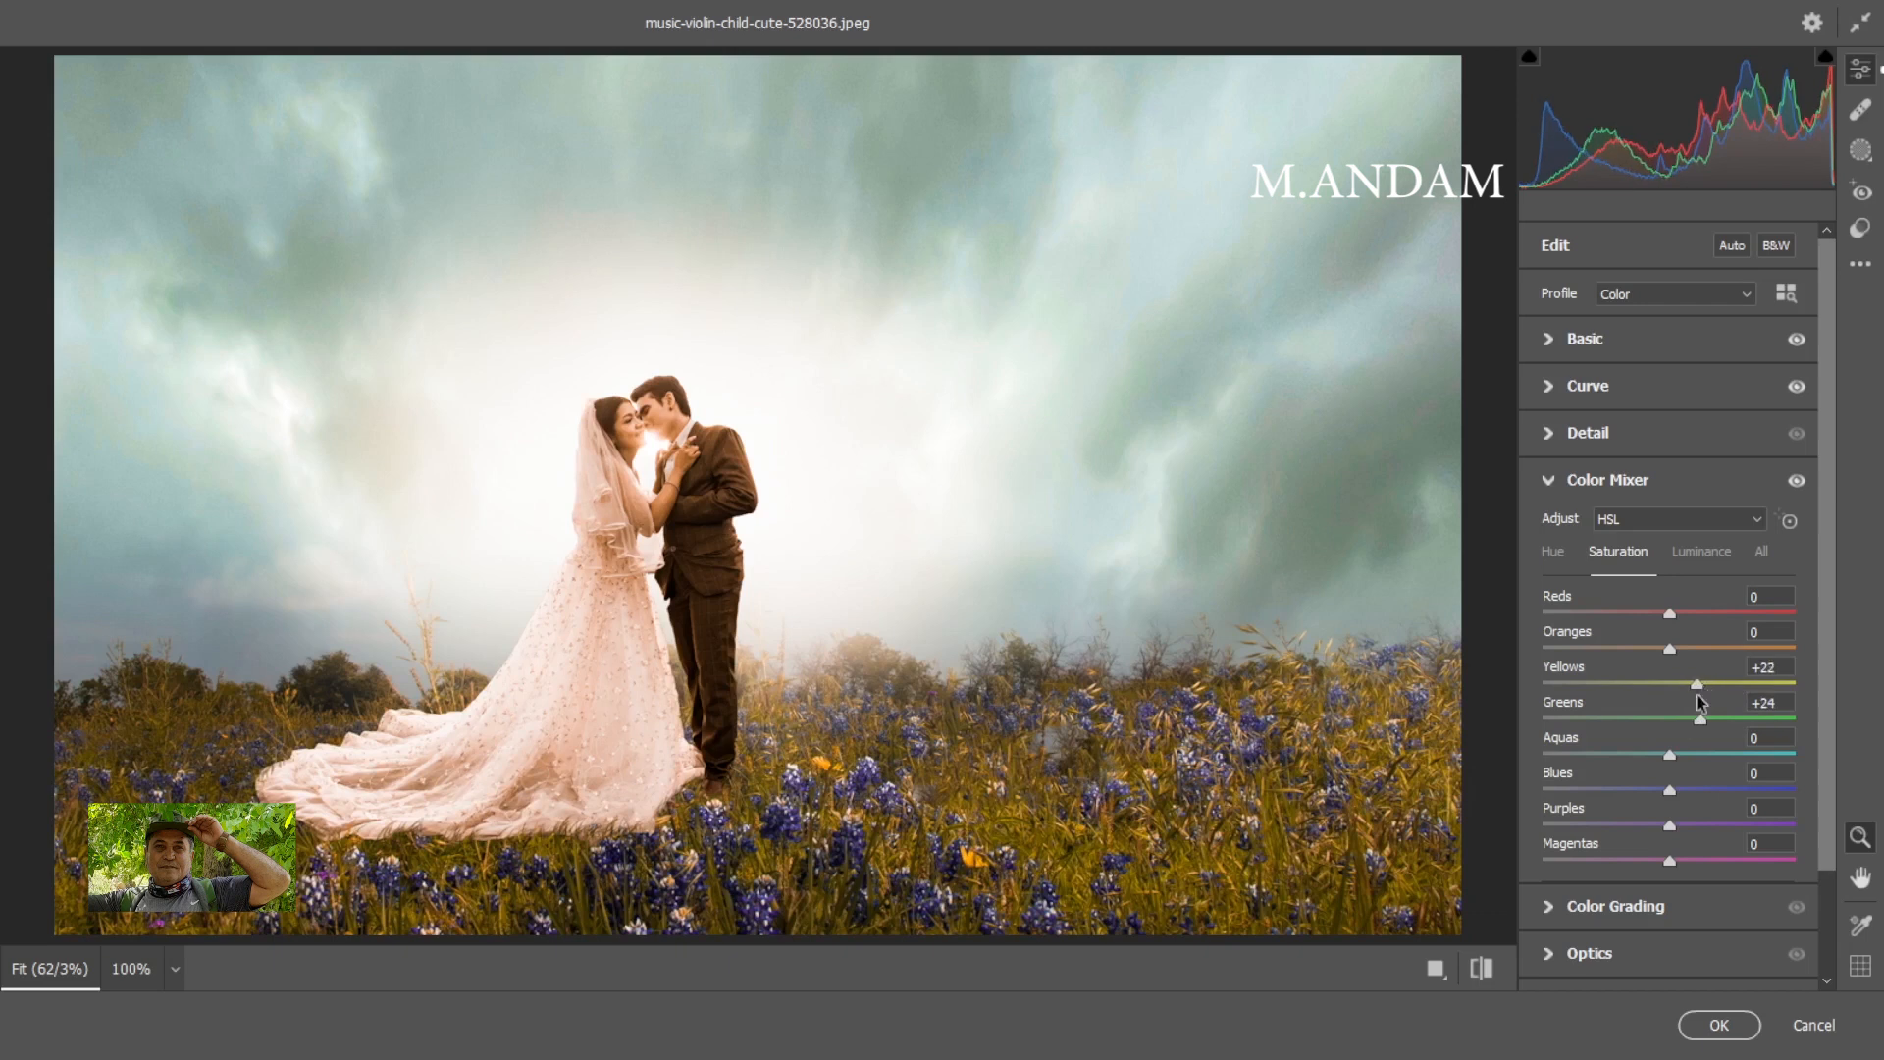
{"action": "mouse_move", "coordinate": [1670, 754]}
{"action": "left_mouse_down"}
{"action": "mouse_move", "coordinate": [1725, 754]}
{"action": "mouse_move", "coordinate": [1704, 763]}
{"action": "left_mouse_up"}
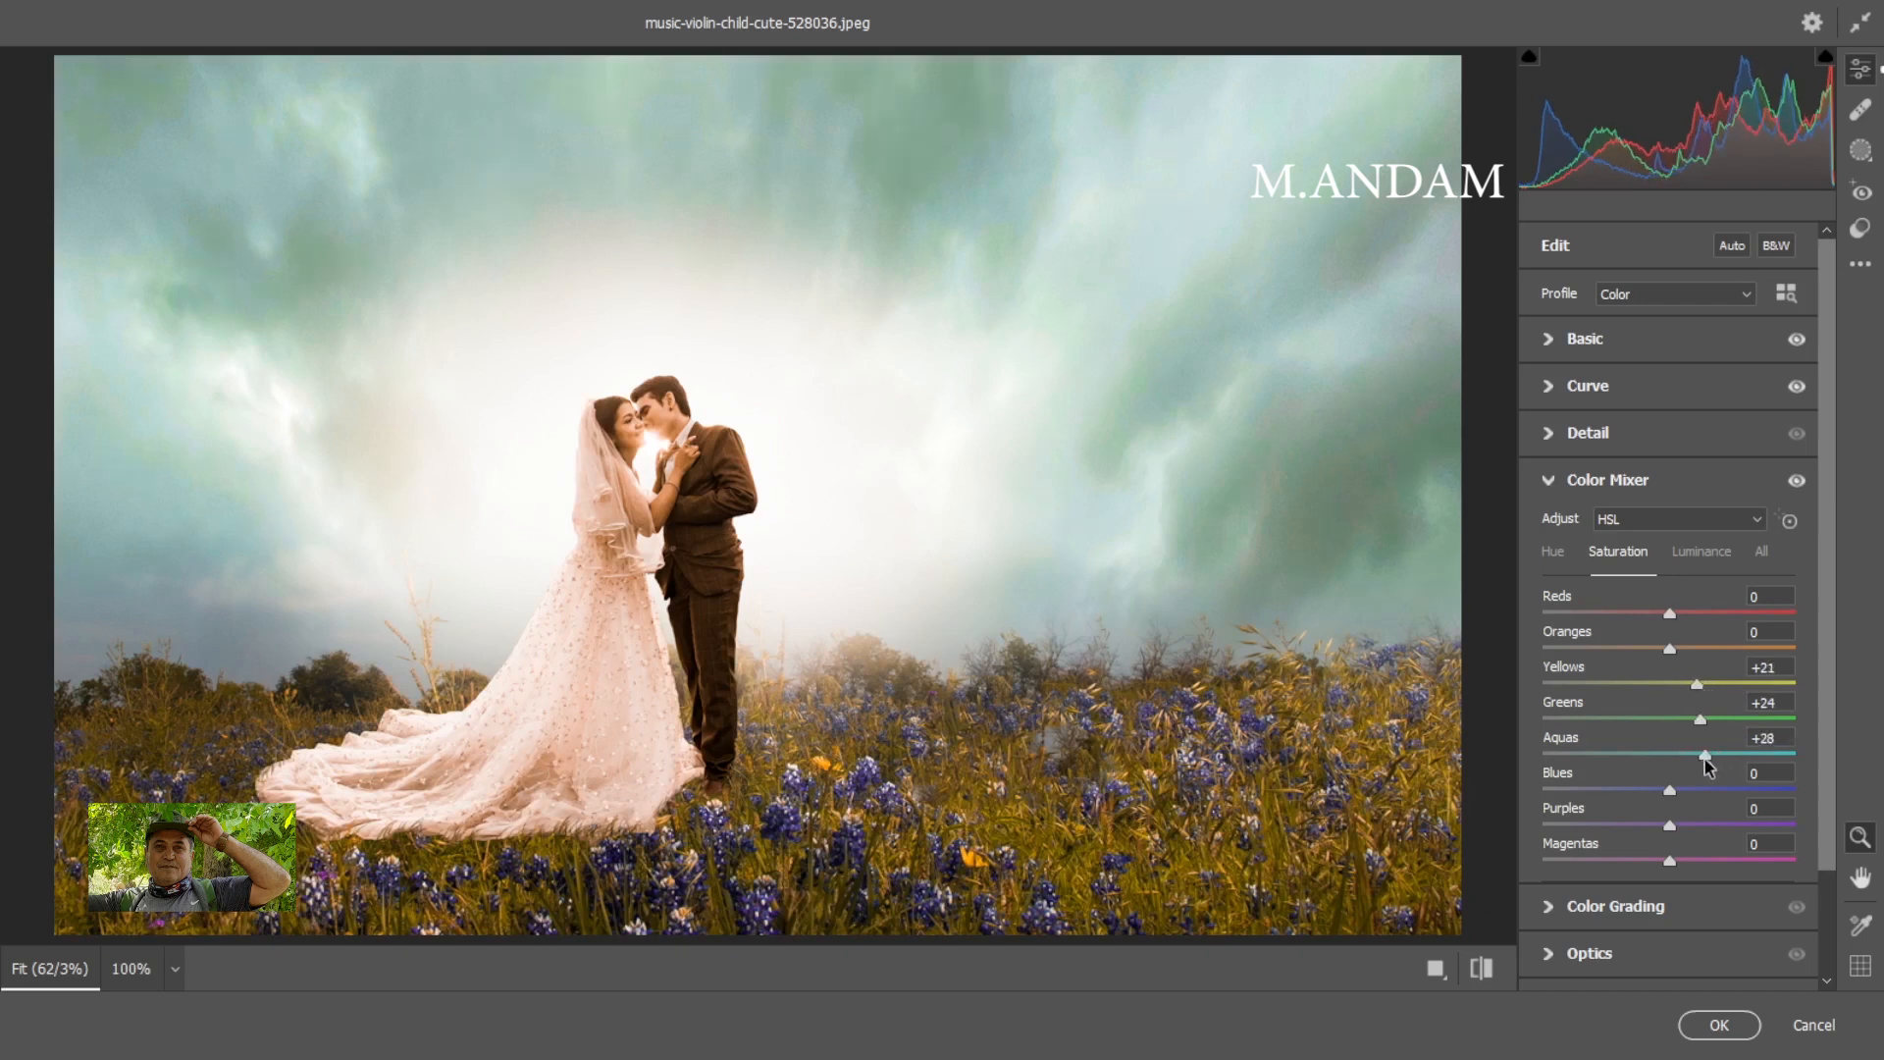
{"action": "mouse_move", "coordinate": [1691, 651]}
{"action": "left_mouse_down"}
{"action": "mouse_move", "coordinate": [1731, 651]}
{"action": "mouse_move", "coordinate": [1639, 667]}
{"action": "mouse_move", "coordinate": [1722, 660]}
{"action": "mouse_move", "coordinate": [1676, 662]}
{"action": "left_mouse_up"}
{"action": "left_click", "coordinate": [1555, 486]}
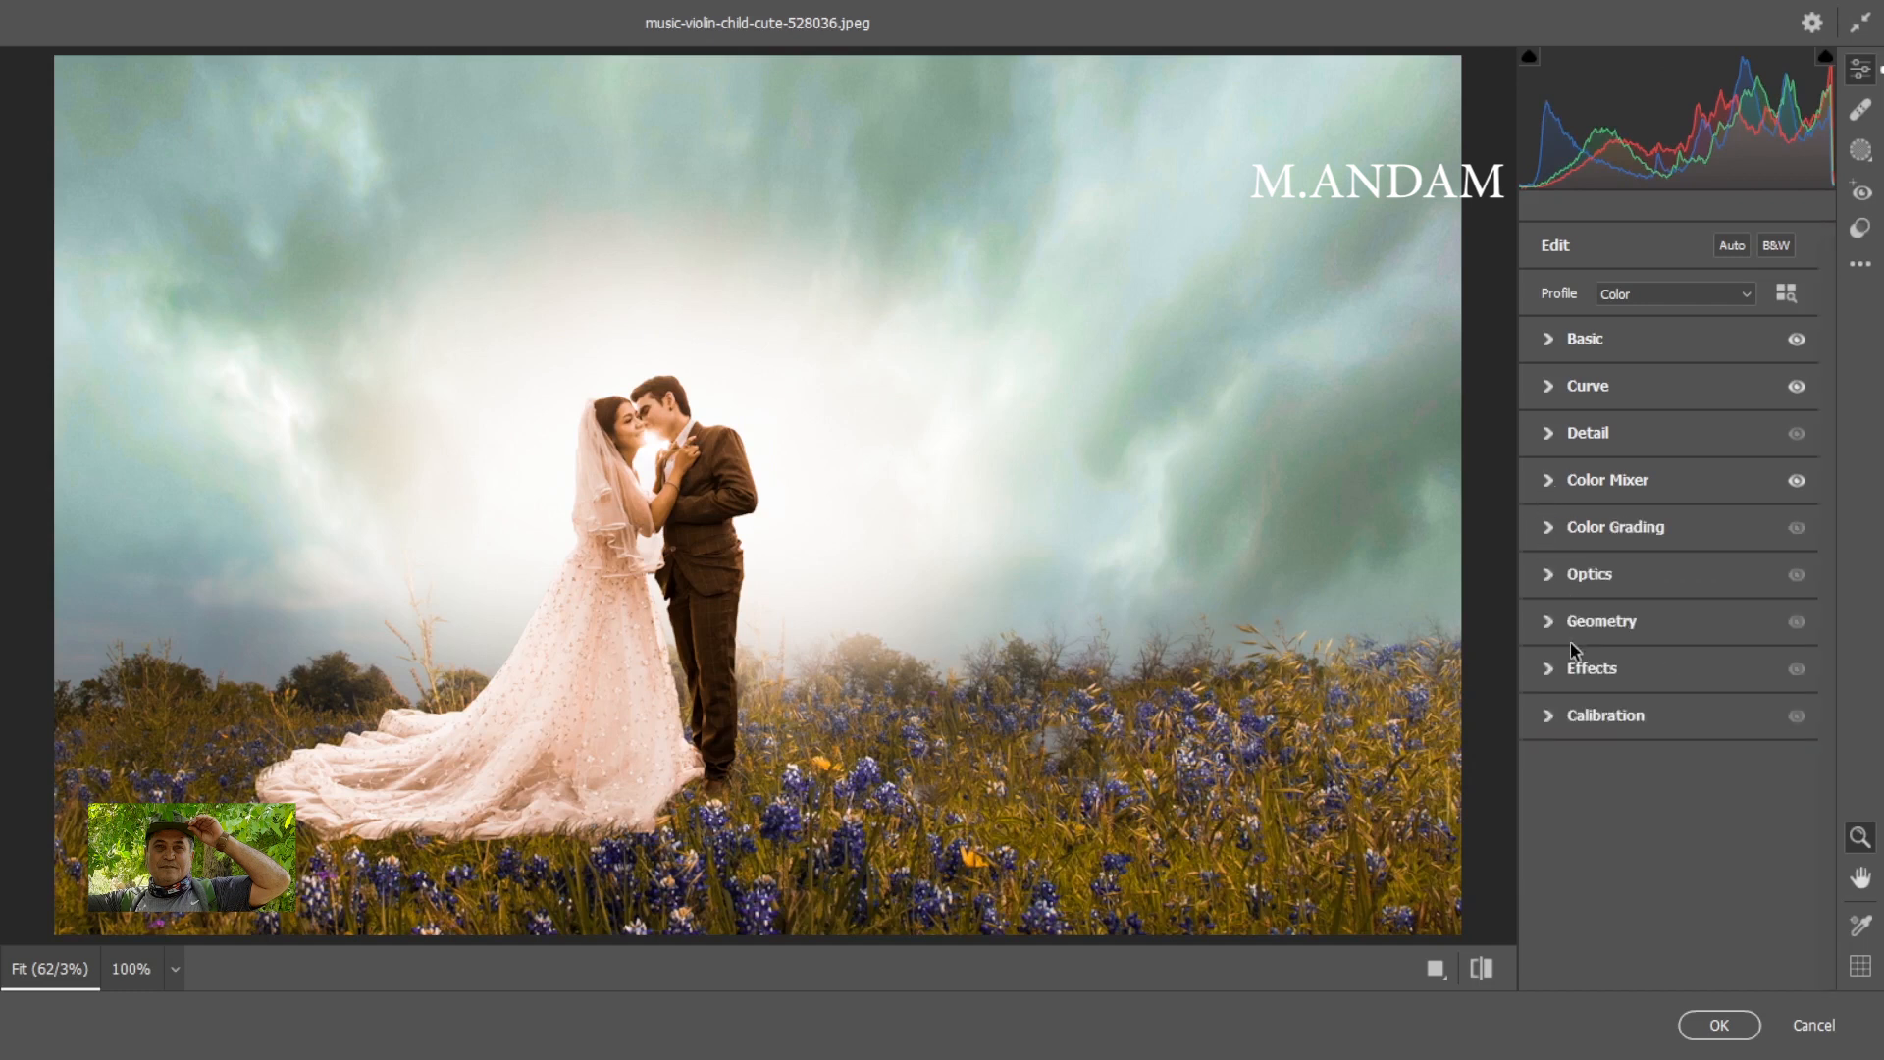
- Set Vignetting to -12, reduce the saturation of yellows to -10 and greens to +21, and apply the Camera Raw adjustments
{"action": "left_click", "coordinate": [1554, 677]}
{"action": "left_click_drag", "start_coordinate": [1671, 776], "coordinate": [1652, 778]}
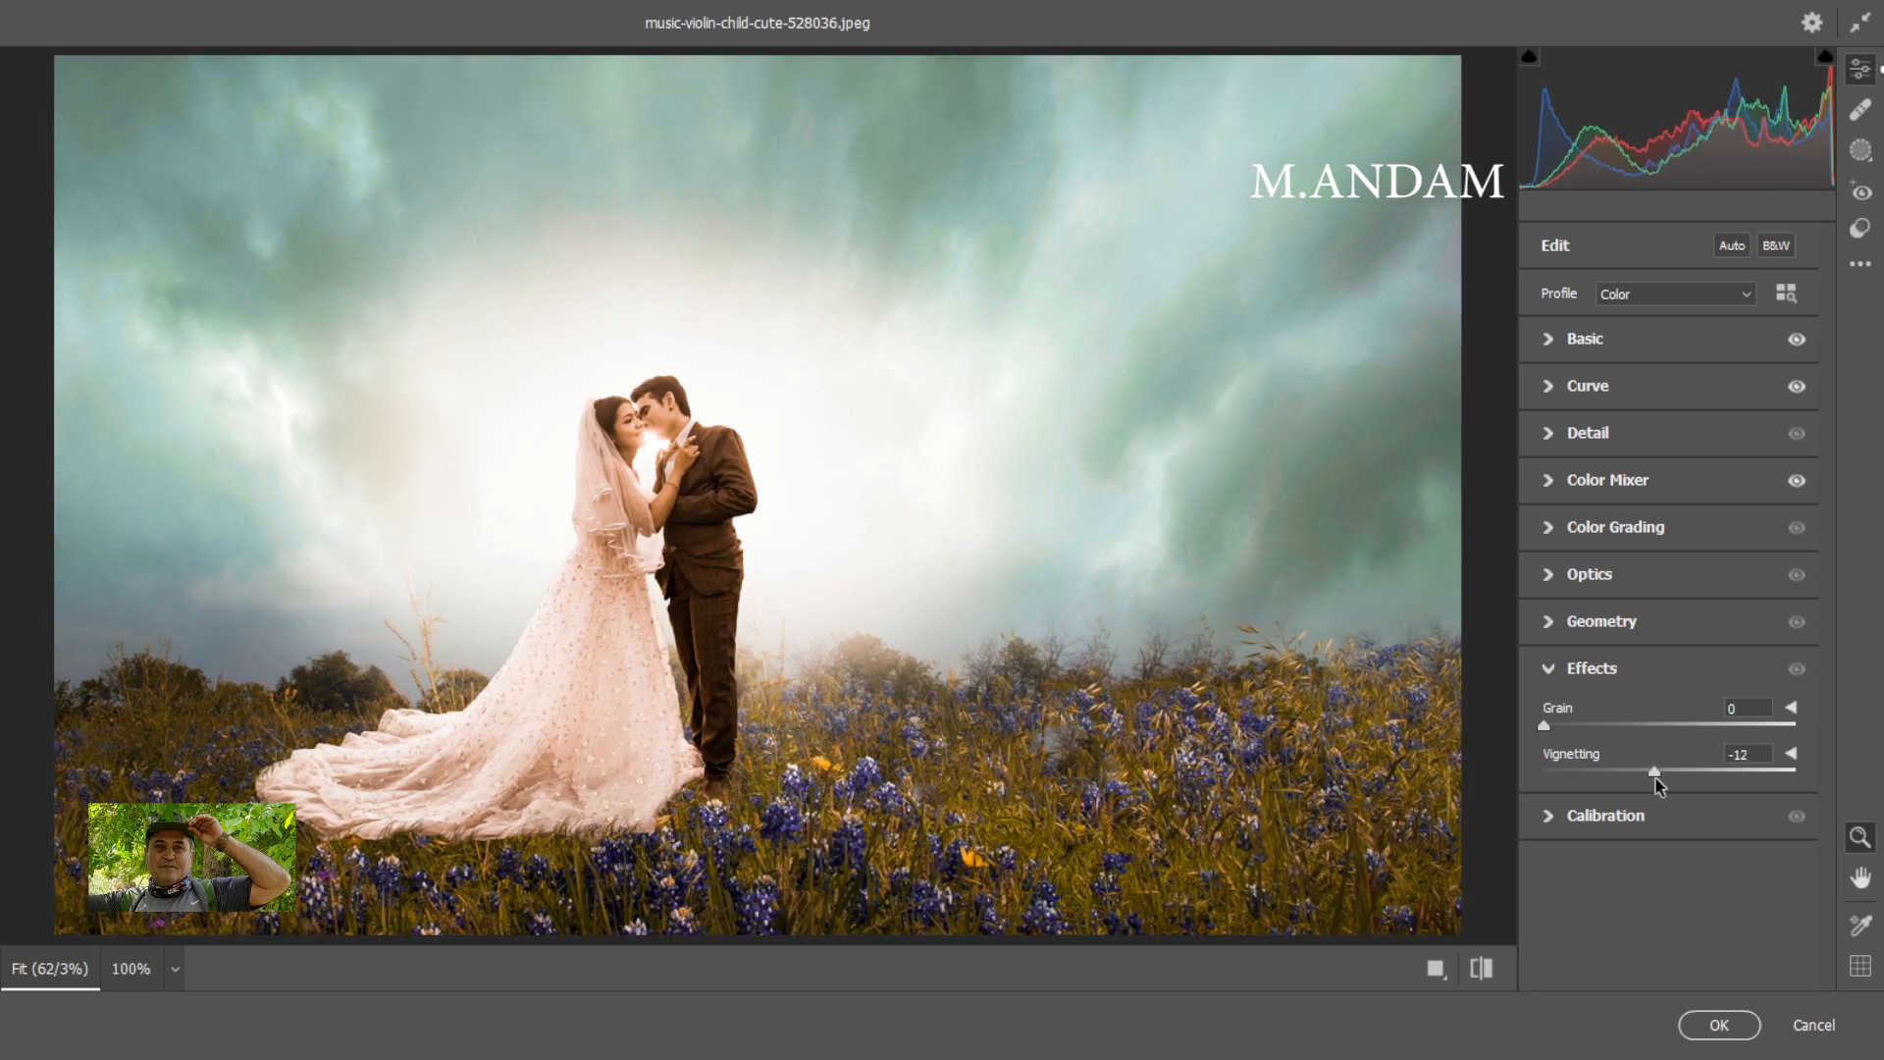
{"action": "left_click", "coordinate": [1560, 483]}
{"action": "left_click_drag", "start_coordinate": [1700, 724], "coordinate": [1658, 697]}
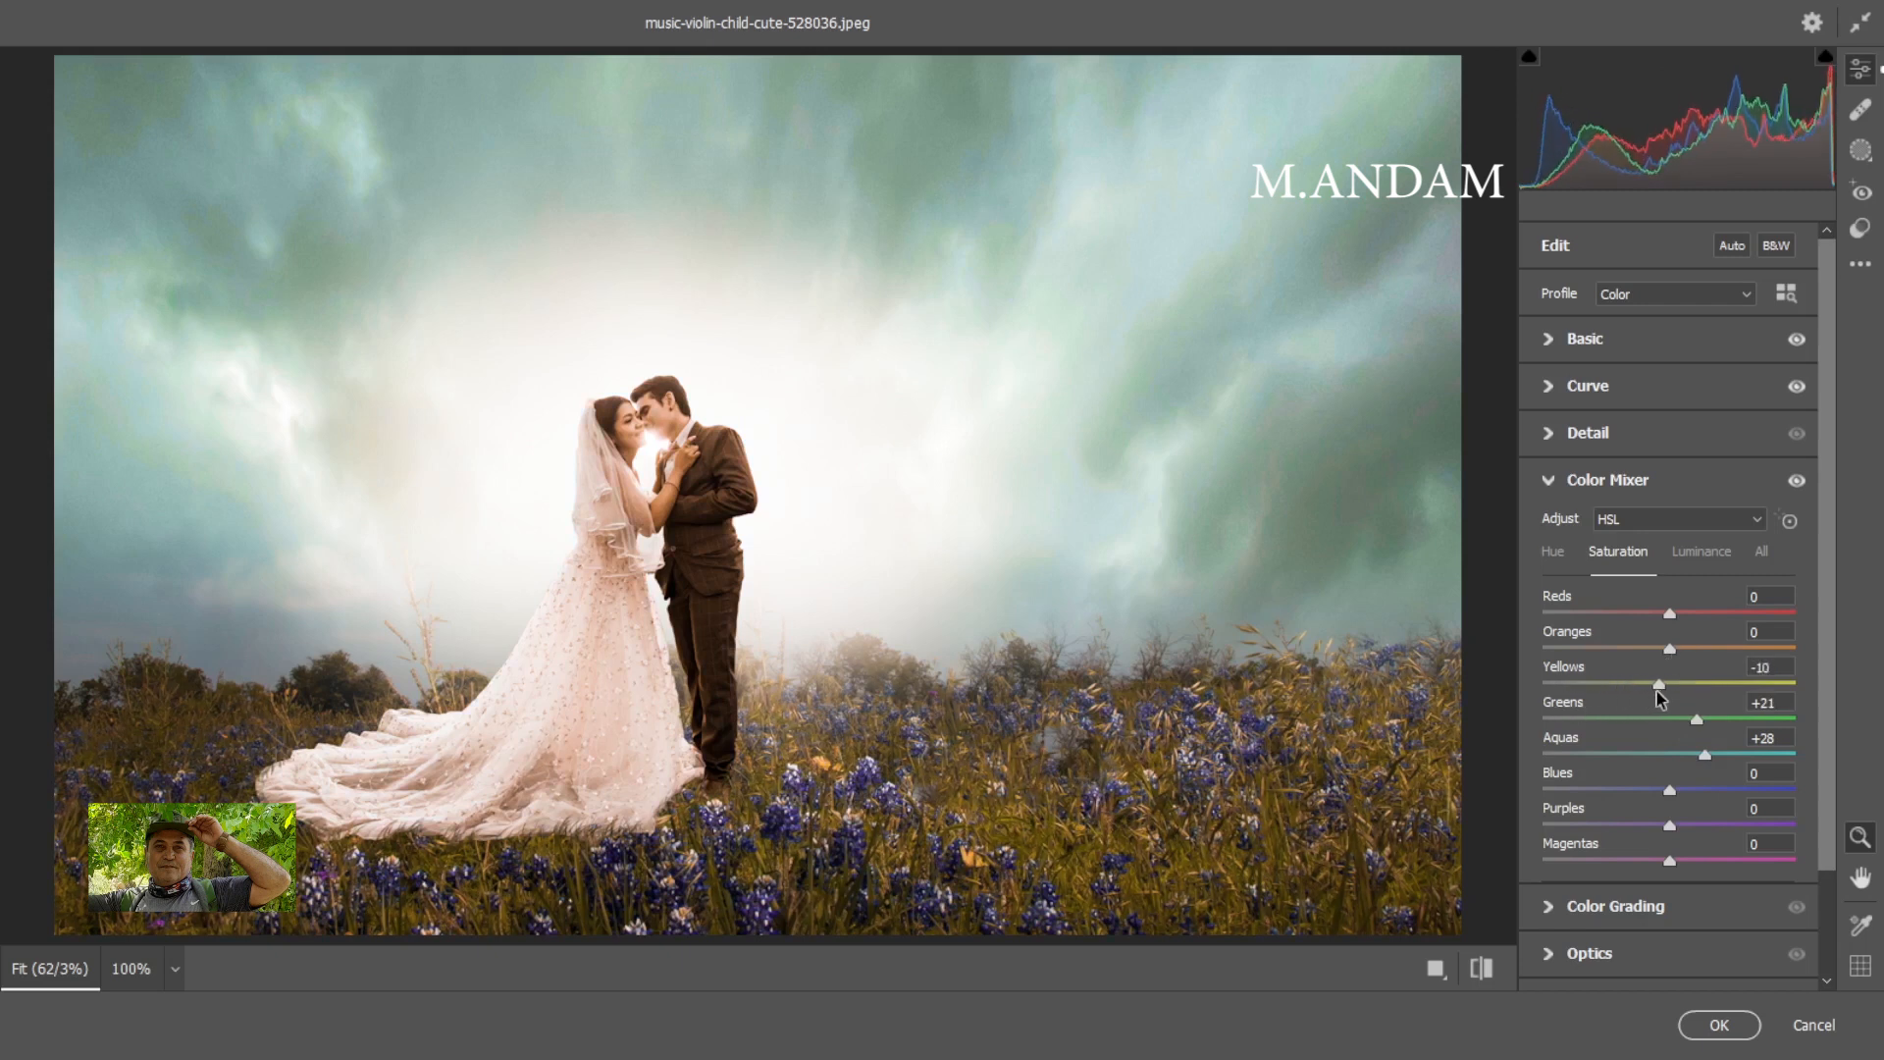
{"action": "left_click", "coordinate": [1719, 1024]}
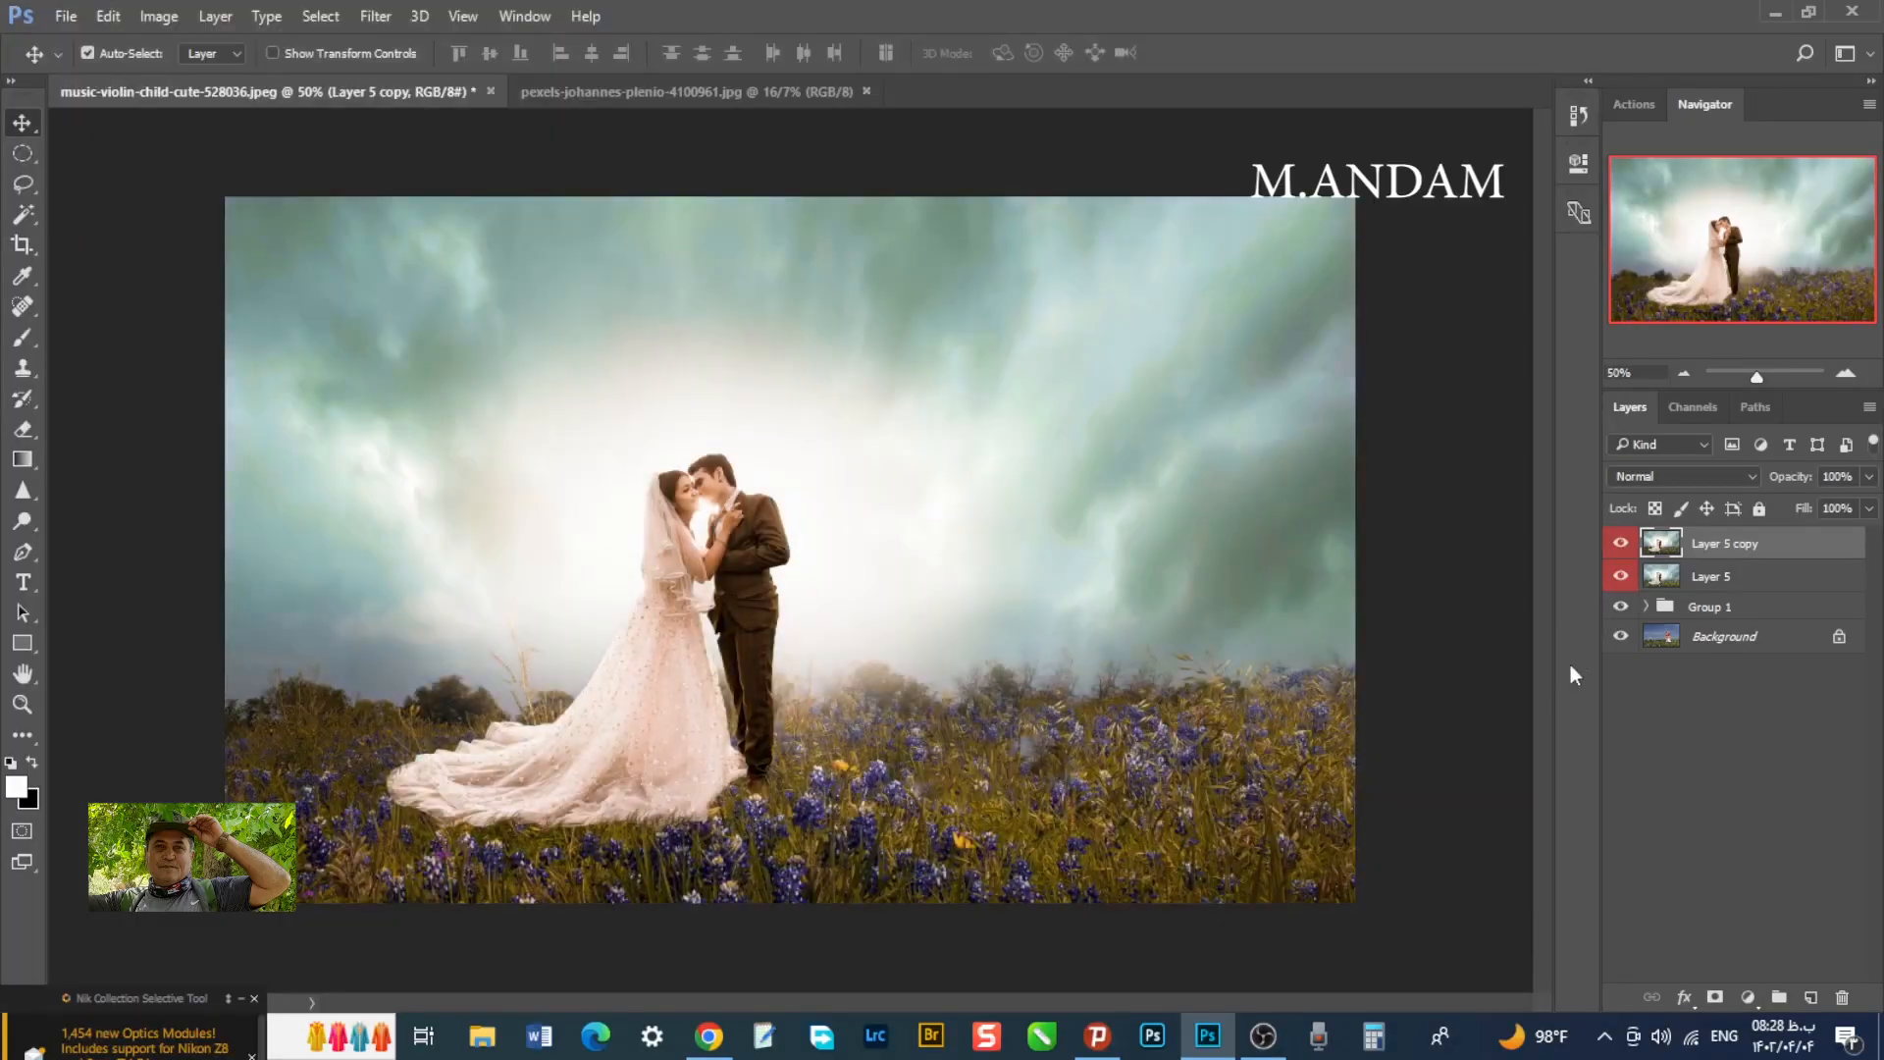
- Compare the image with and without the Camera Raw layer and reduce that layer's opacity to 86%
{"action": "left_click", "coordinate": [1620, 546]}
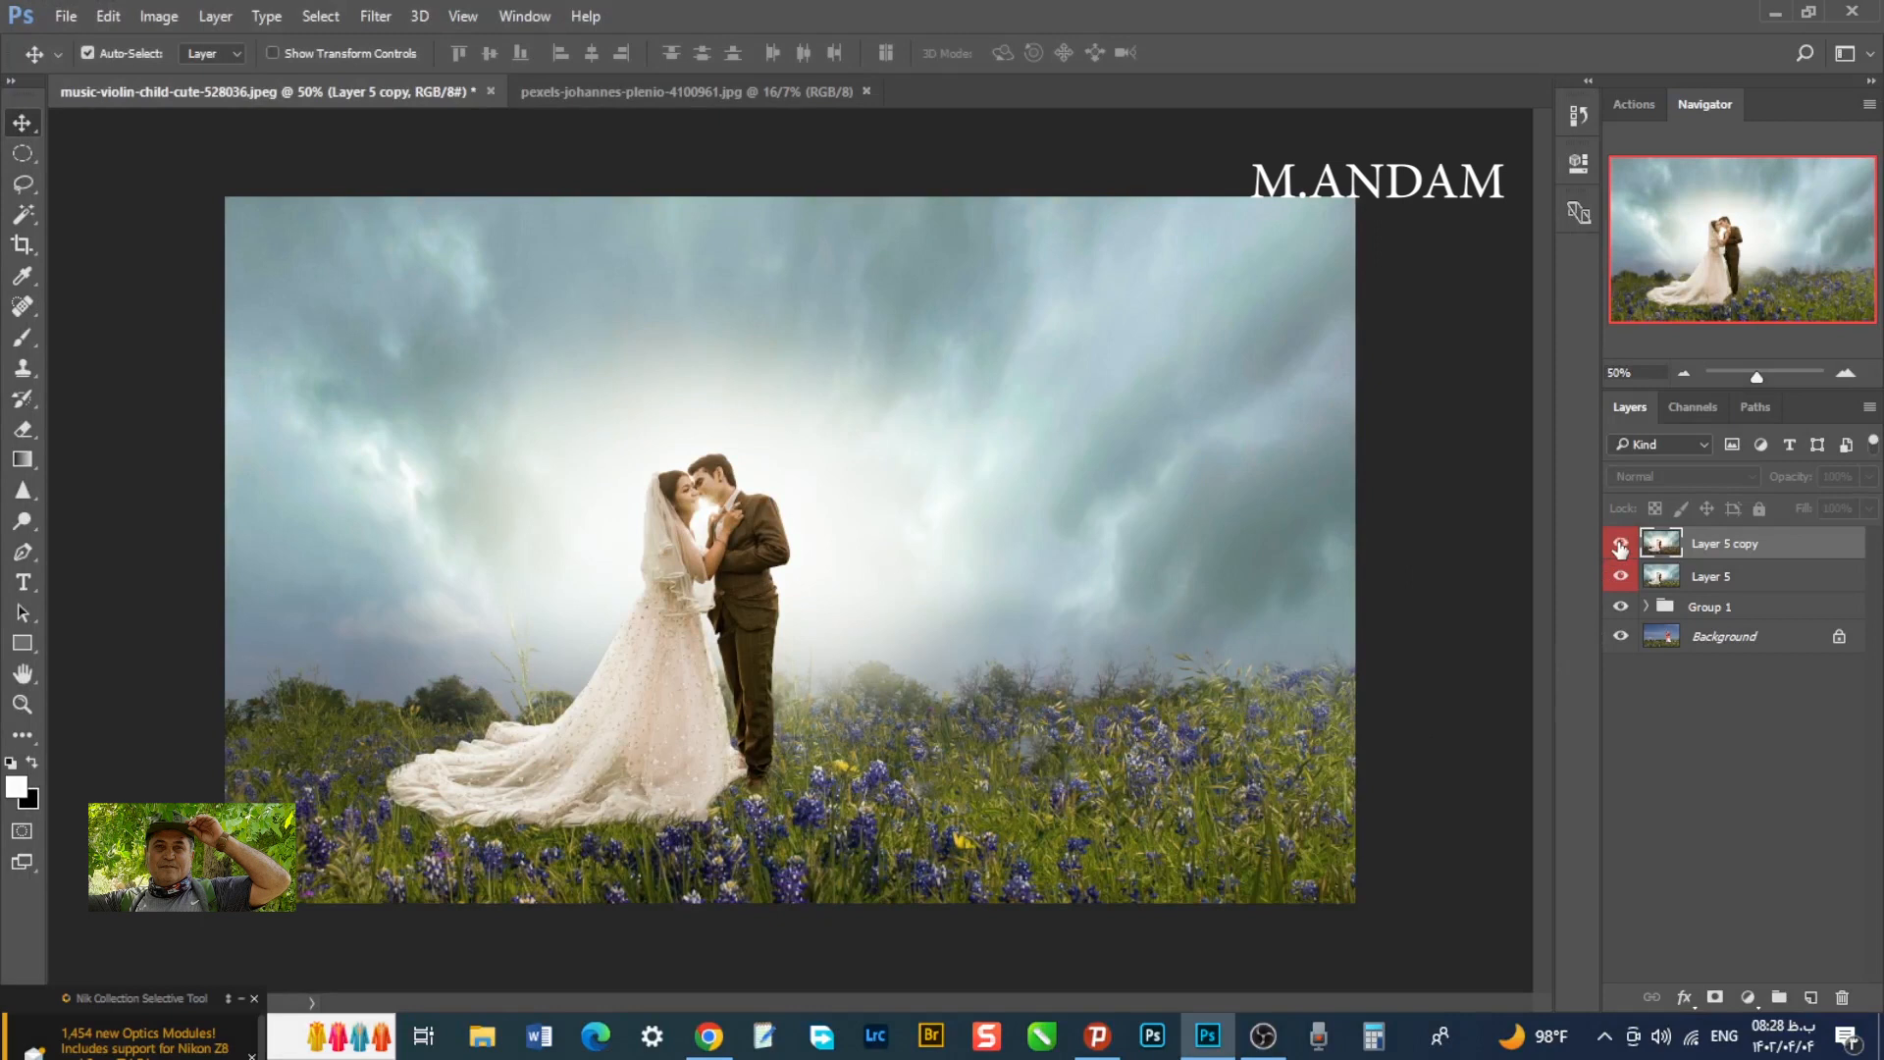
{"action": "left_click", "coordinate": [1620, 547]}
{"action": "left_click", "coordinate": [1866, 479]}
{"action": "left_click_drag", "start_coordinate": [1867, 506], "coordinate": [1832, 509]}
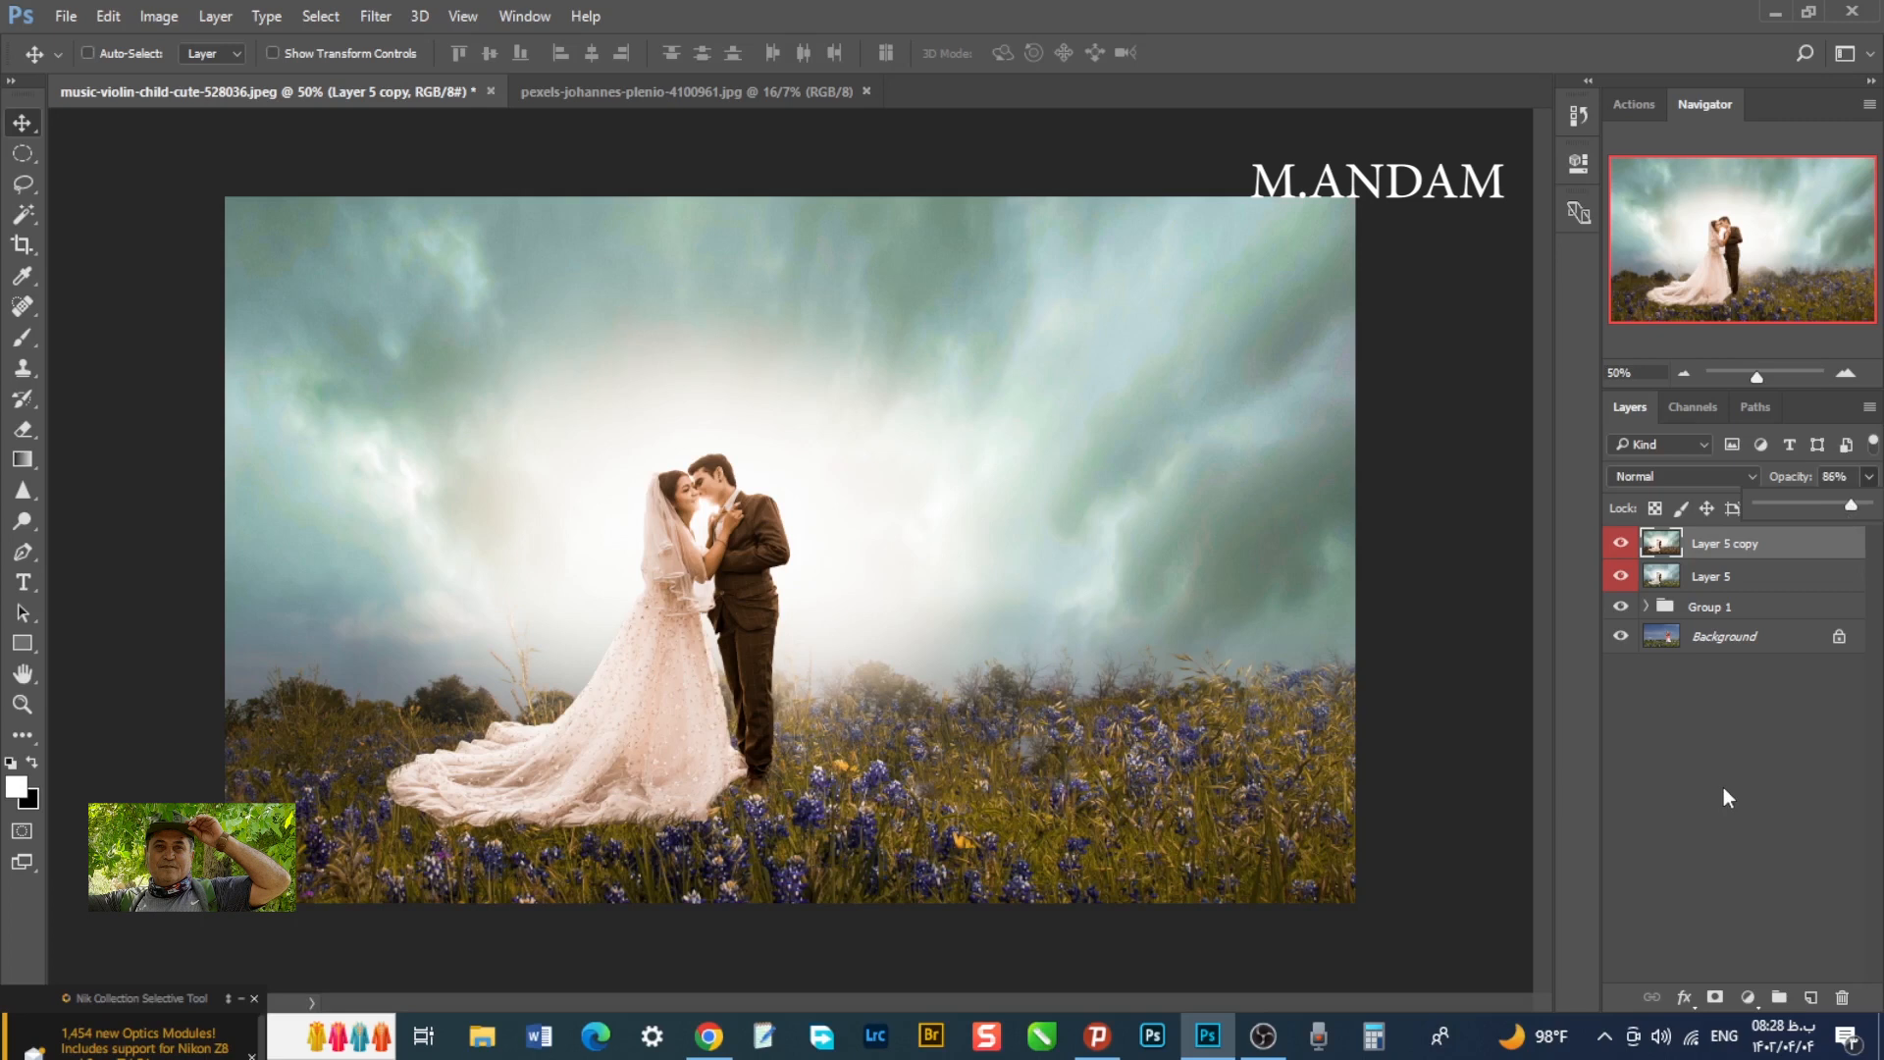
- Stamp the visible result into another merged layer, label it green and duplicate it
{"action": "key", "text": "ctrl+shift+alt+e"}
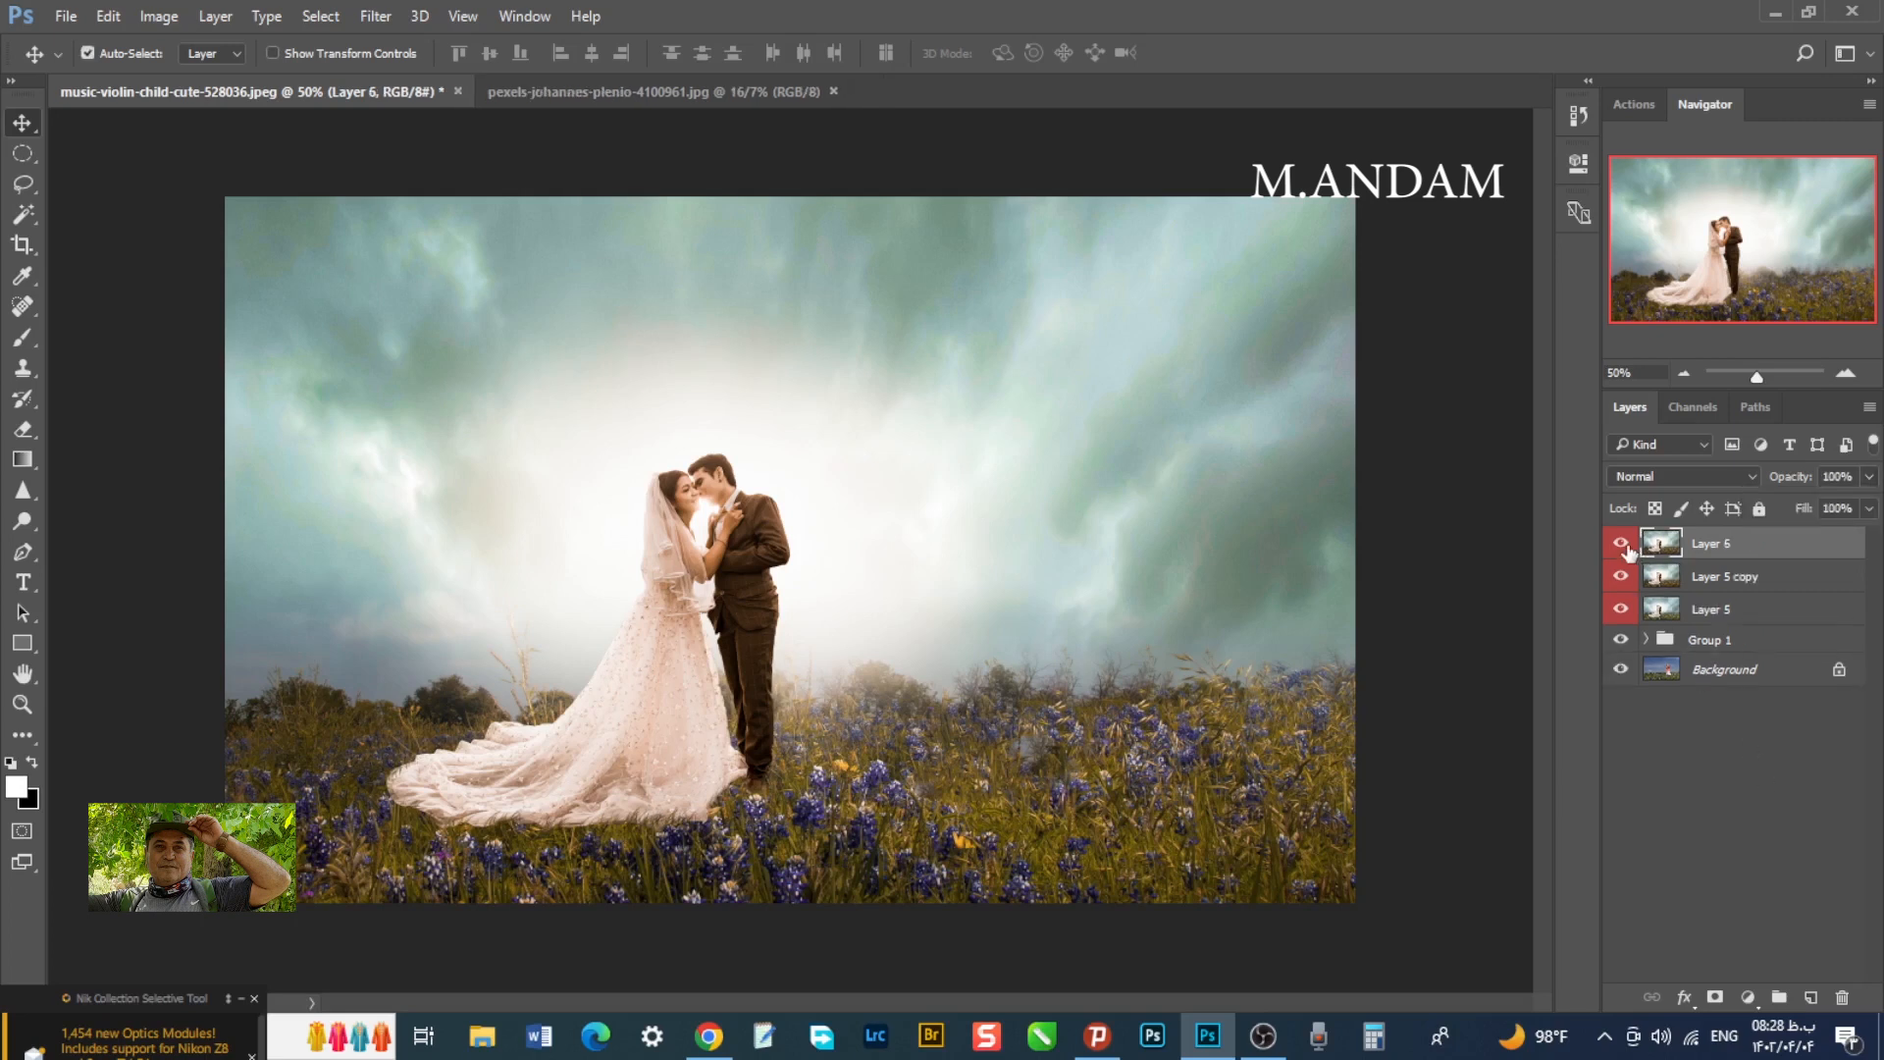
{"action": "right_click", "coordinate": [1621, 544]}
{"action": "left_click", "coordinate": [1674, 727]}
{"action": "left_click_drag", "start_coordinate": [1793, 540], "coordinate": [1811, 997]}
- Apply Color Efex Pro 4's Cross Processing filter with method C04 at 29% strength to the duplicated layer
{"action": "left_click", "coordinate": [517, 19]}
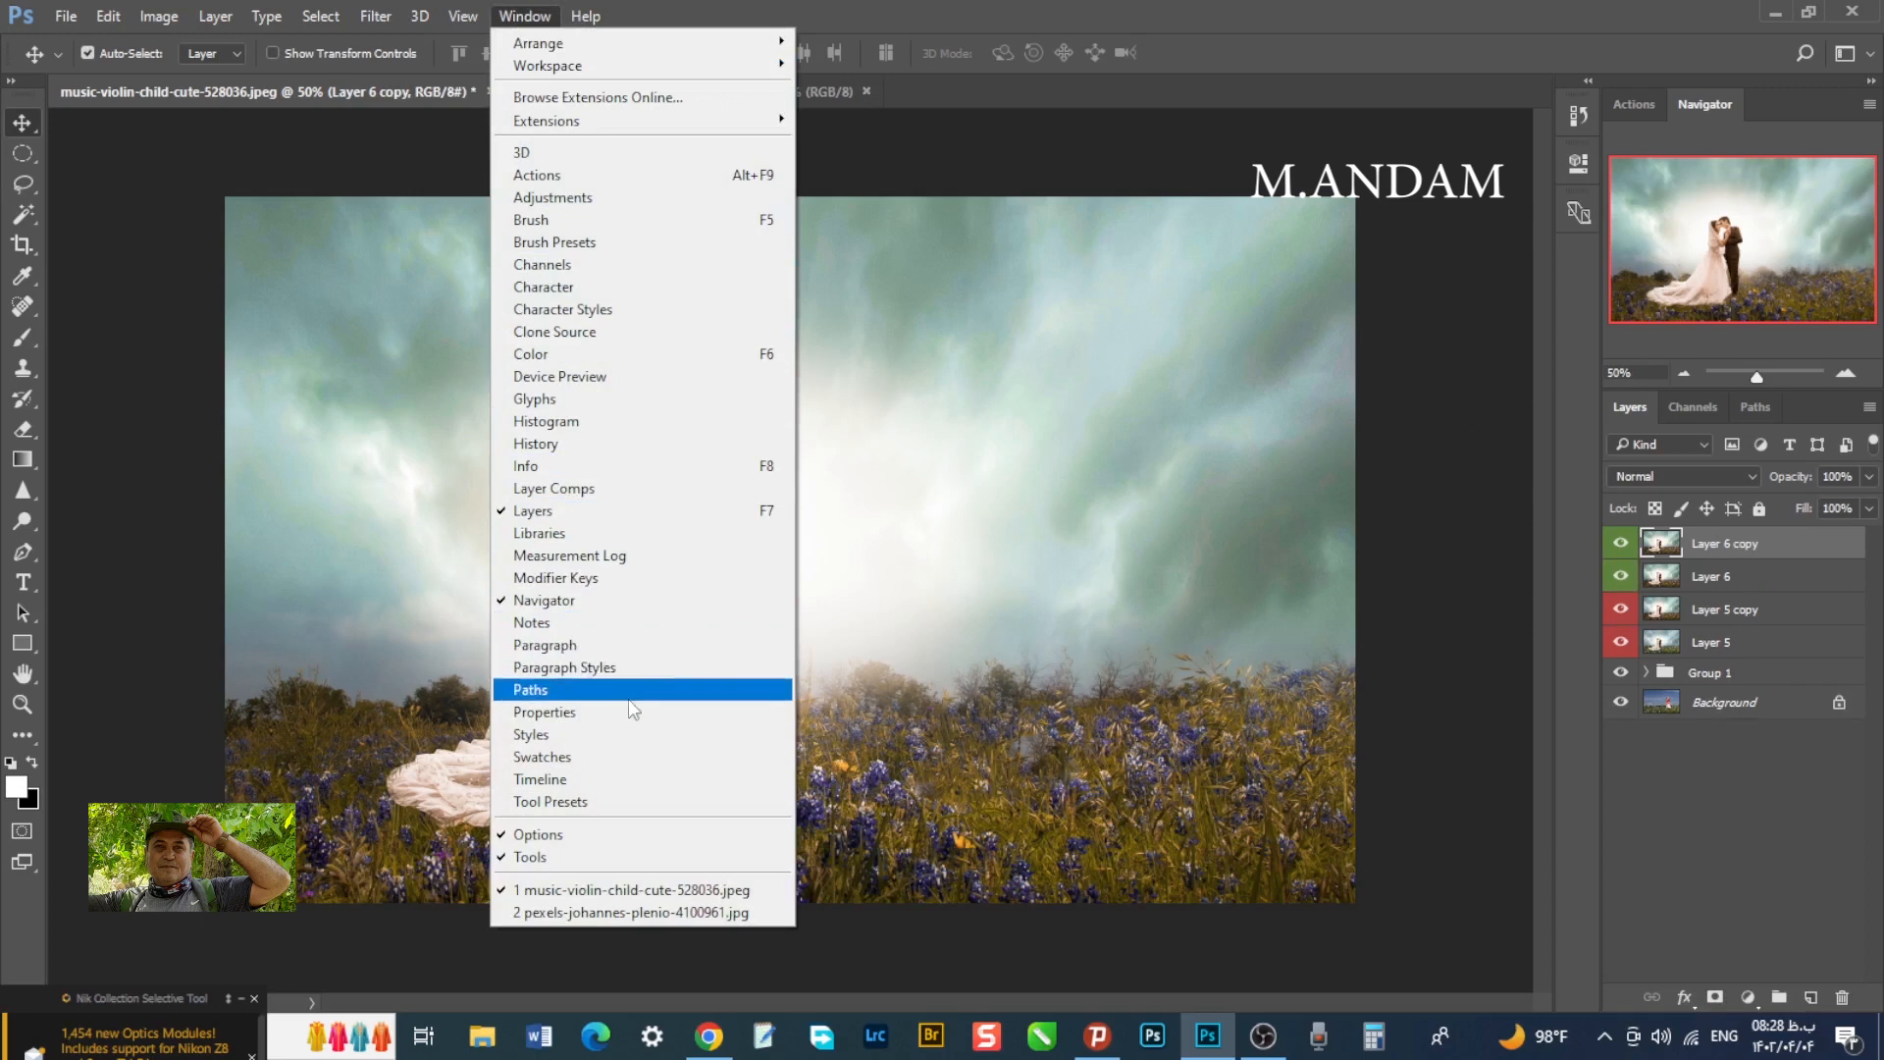
{"action": "mouse_move", "coordinate": [376, 19]}
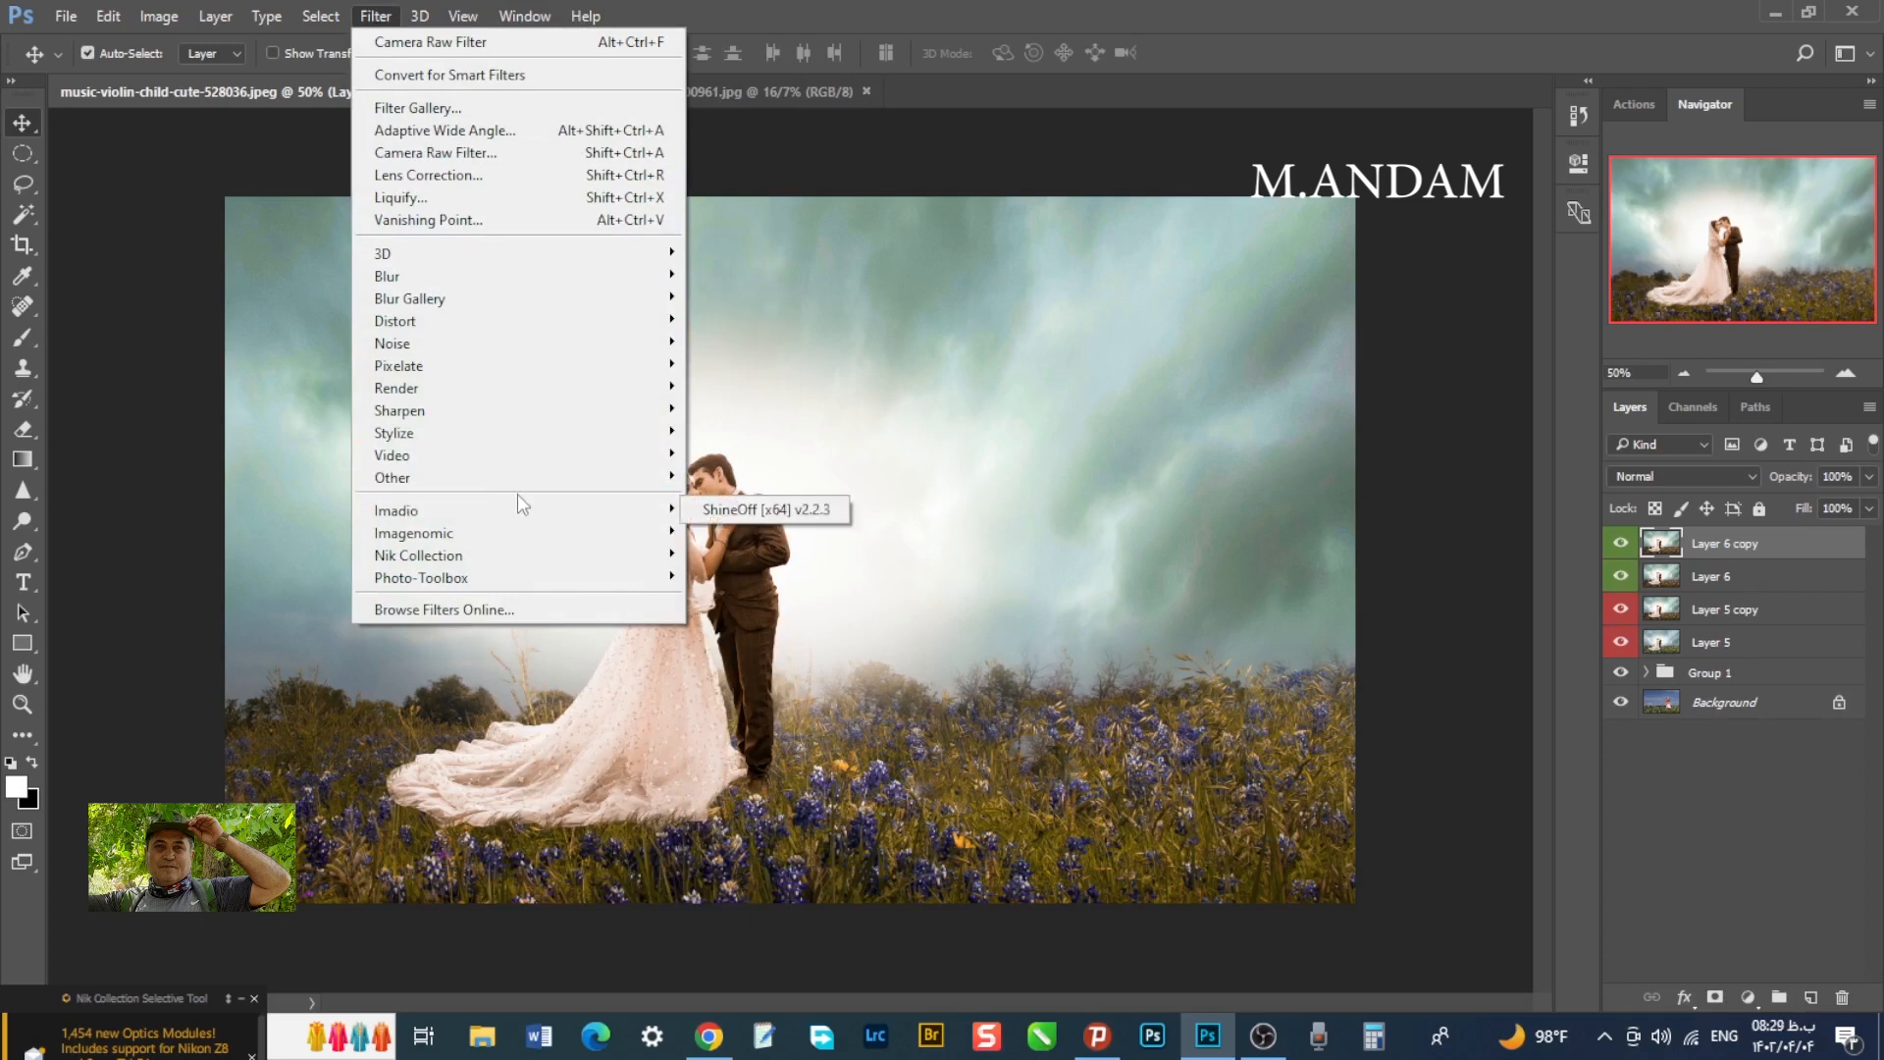
{"action": "mouse_move", "coordinate": [542, 560]}
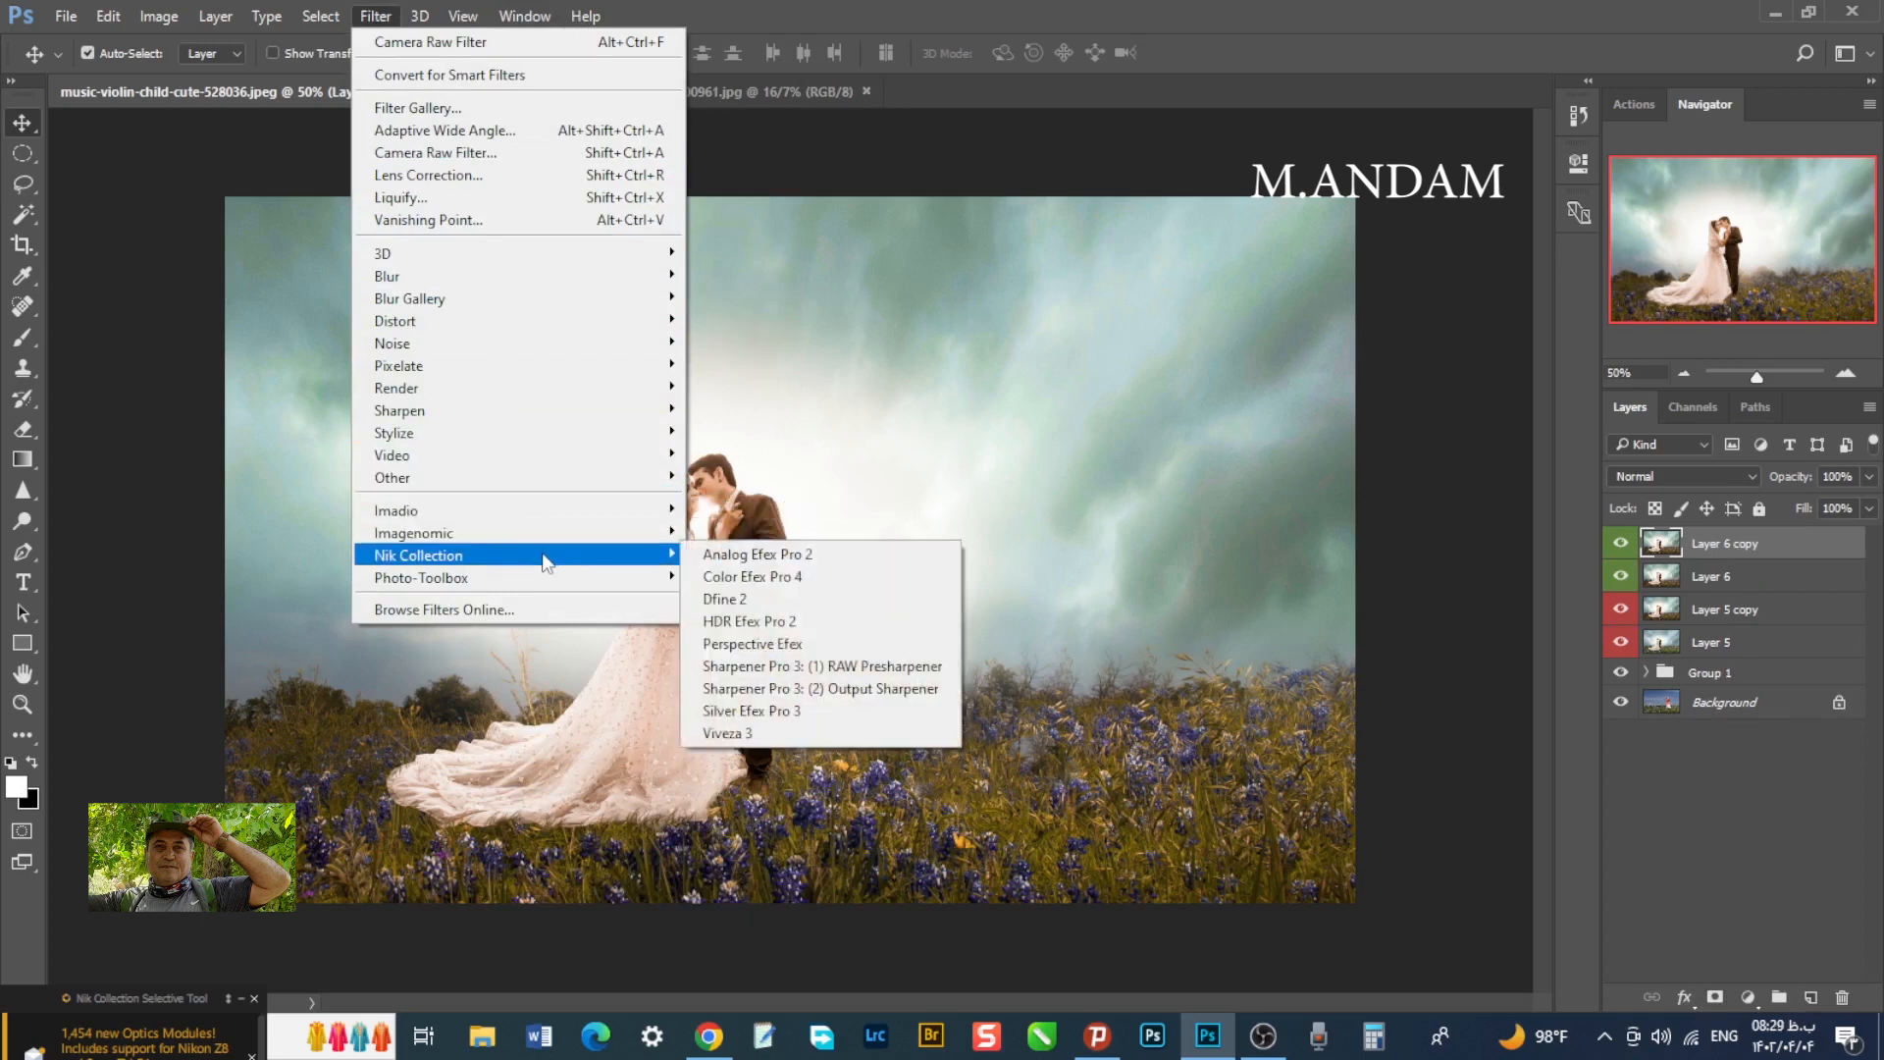
{"action": "left_click", "coordinate": [765, 577]}
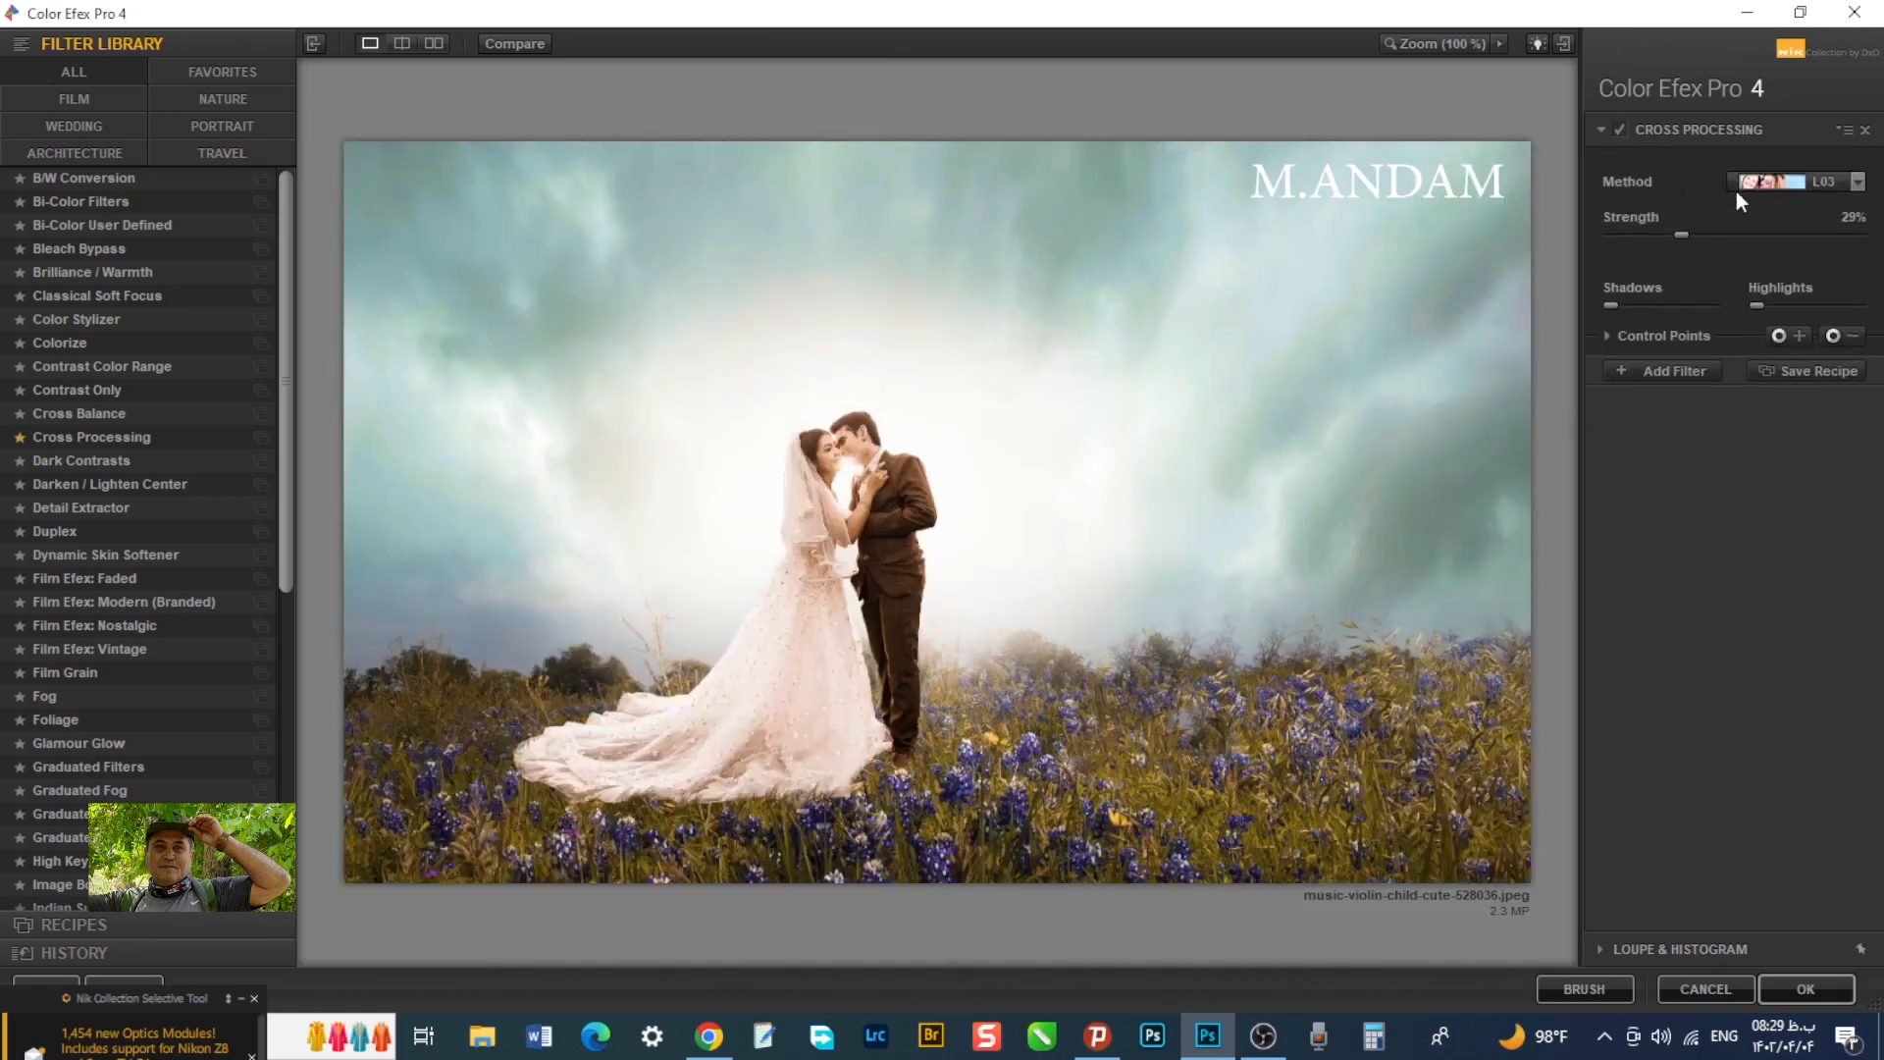
{"action": "left_click", "coordinate": [1747, 184]}
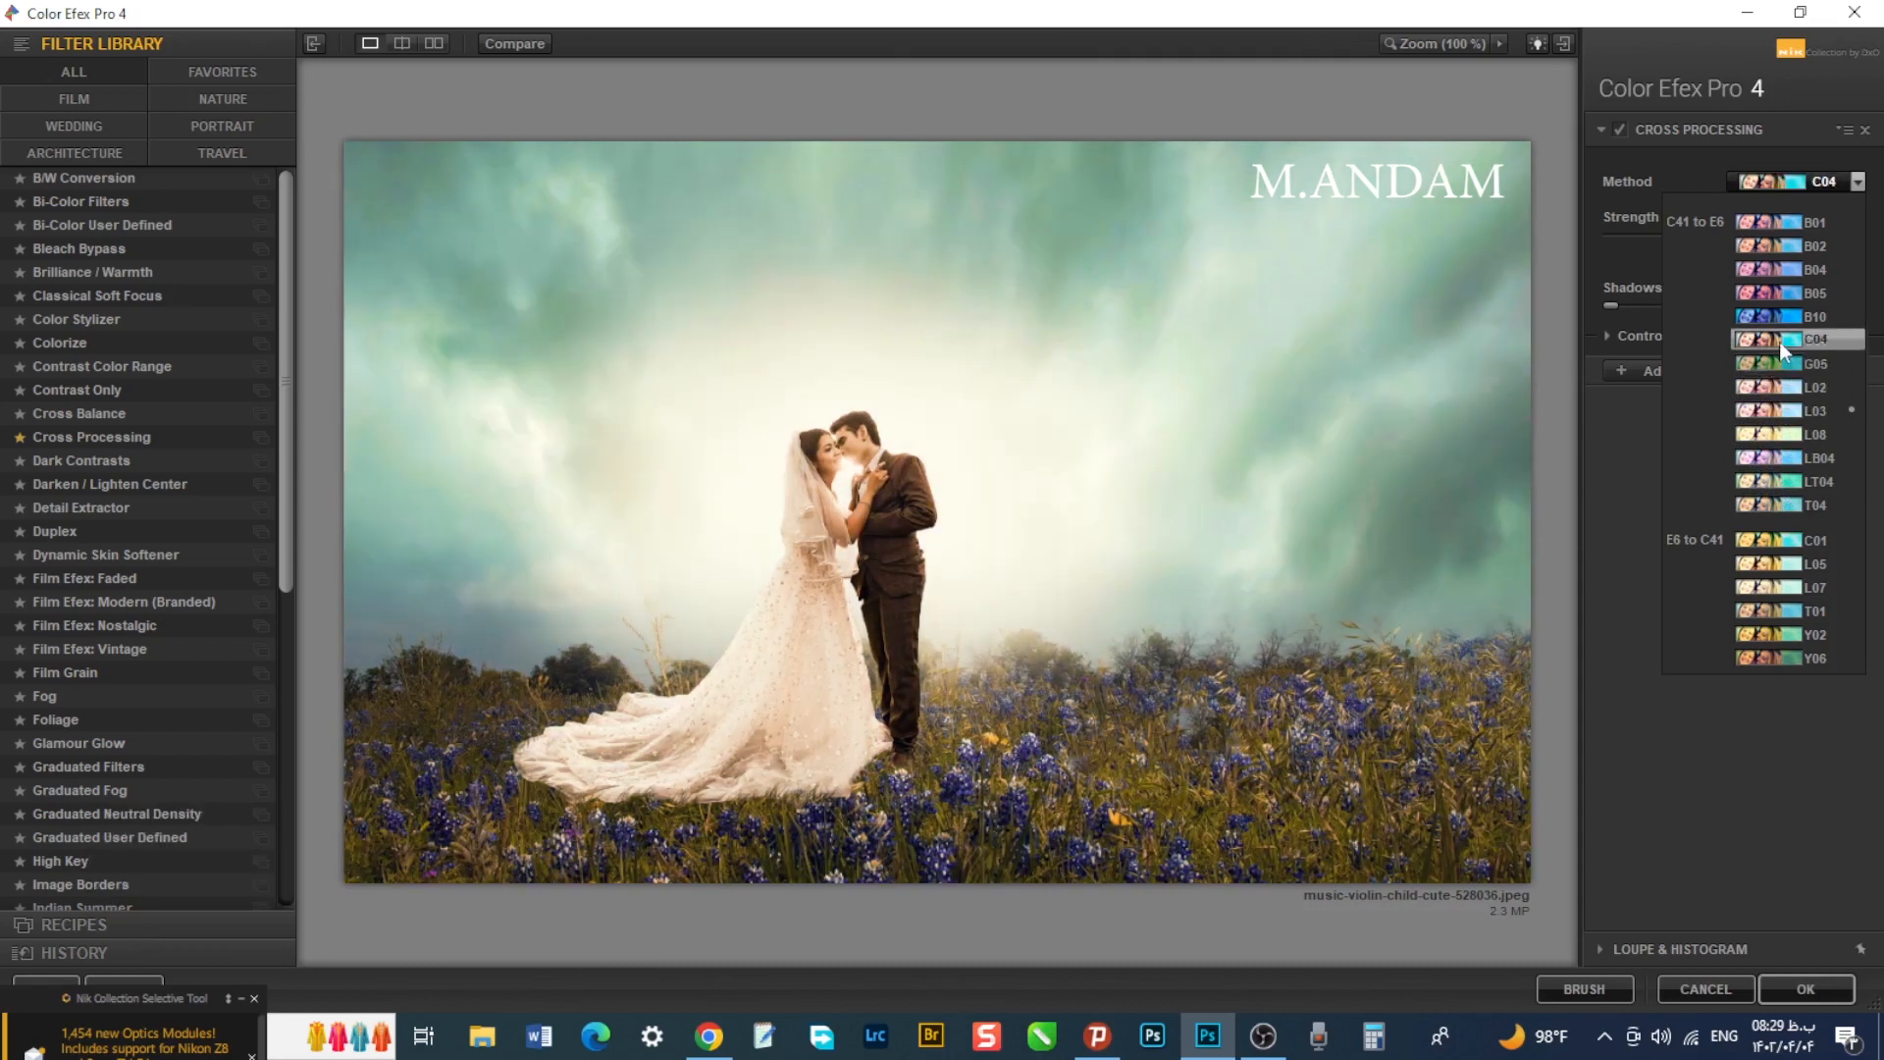
{"action": "left_click", "coordinate": [1779, 341]}
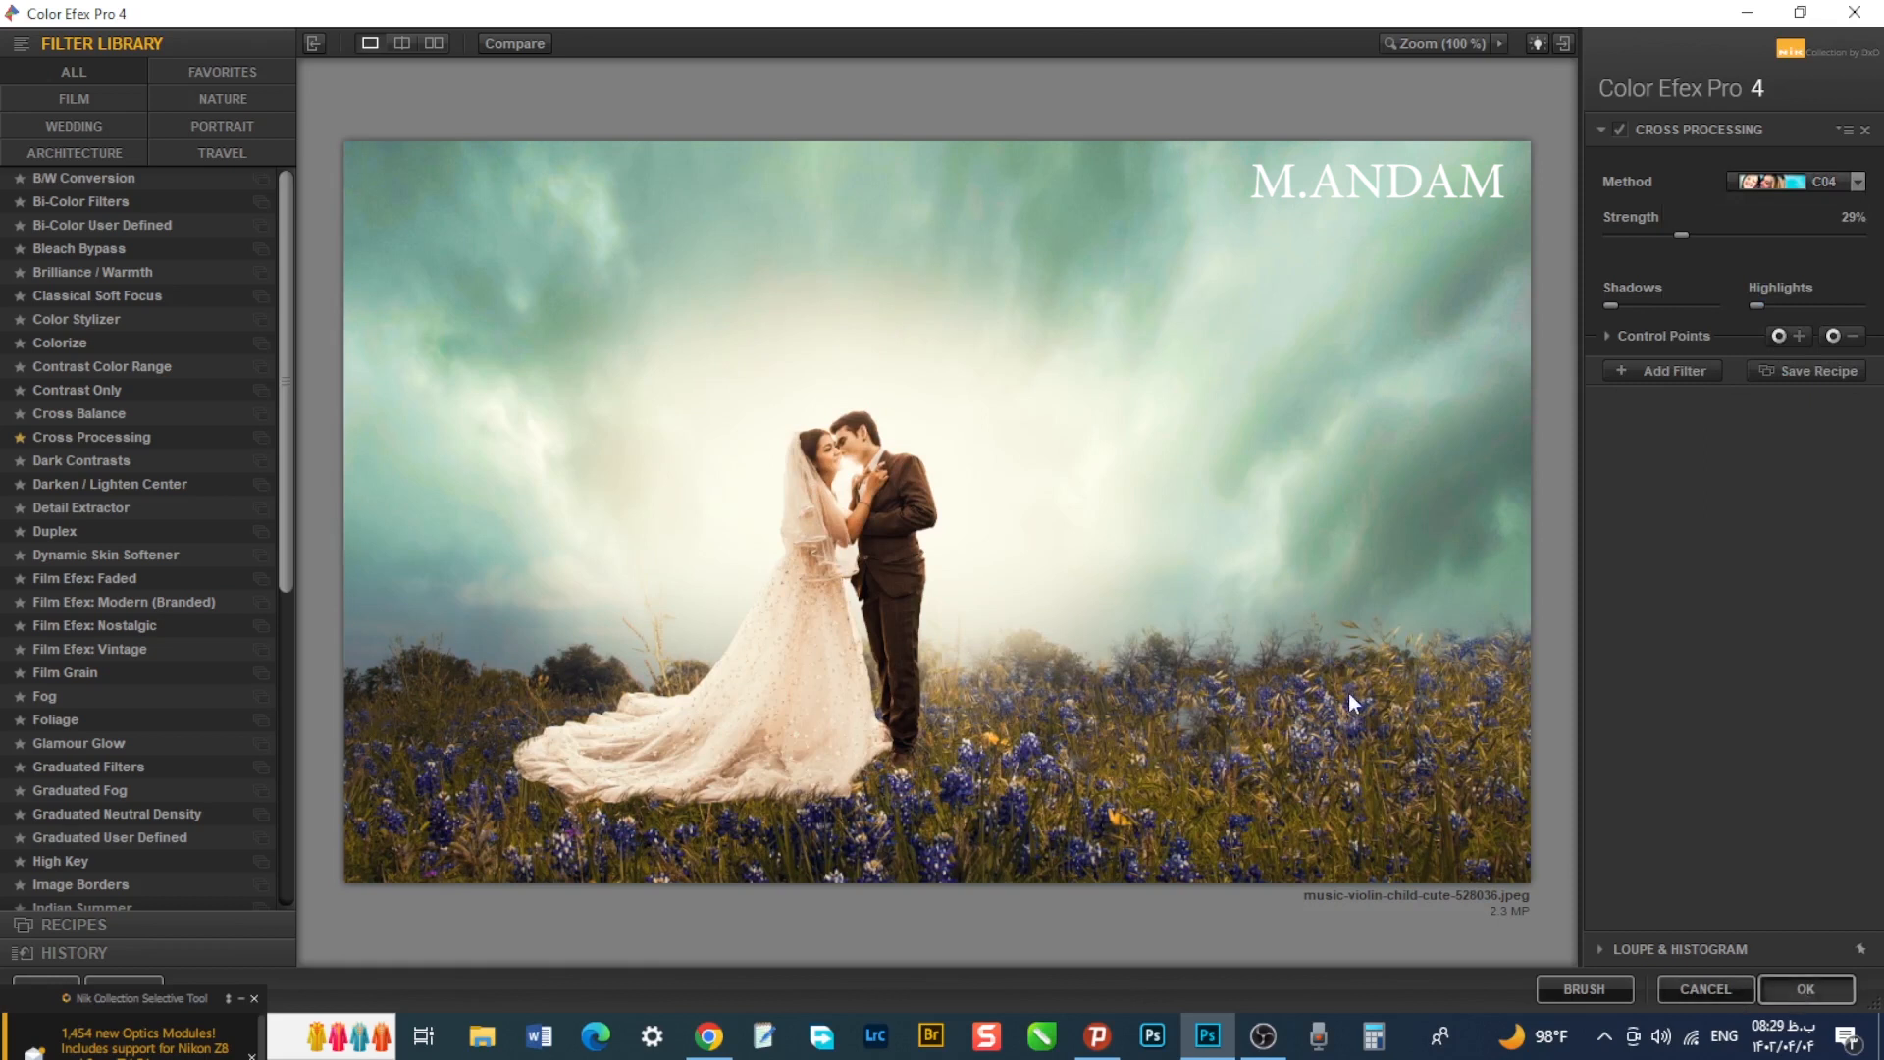
{"action": "key", "text": "Return"}
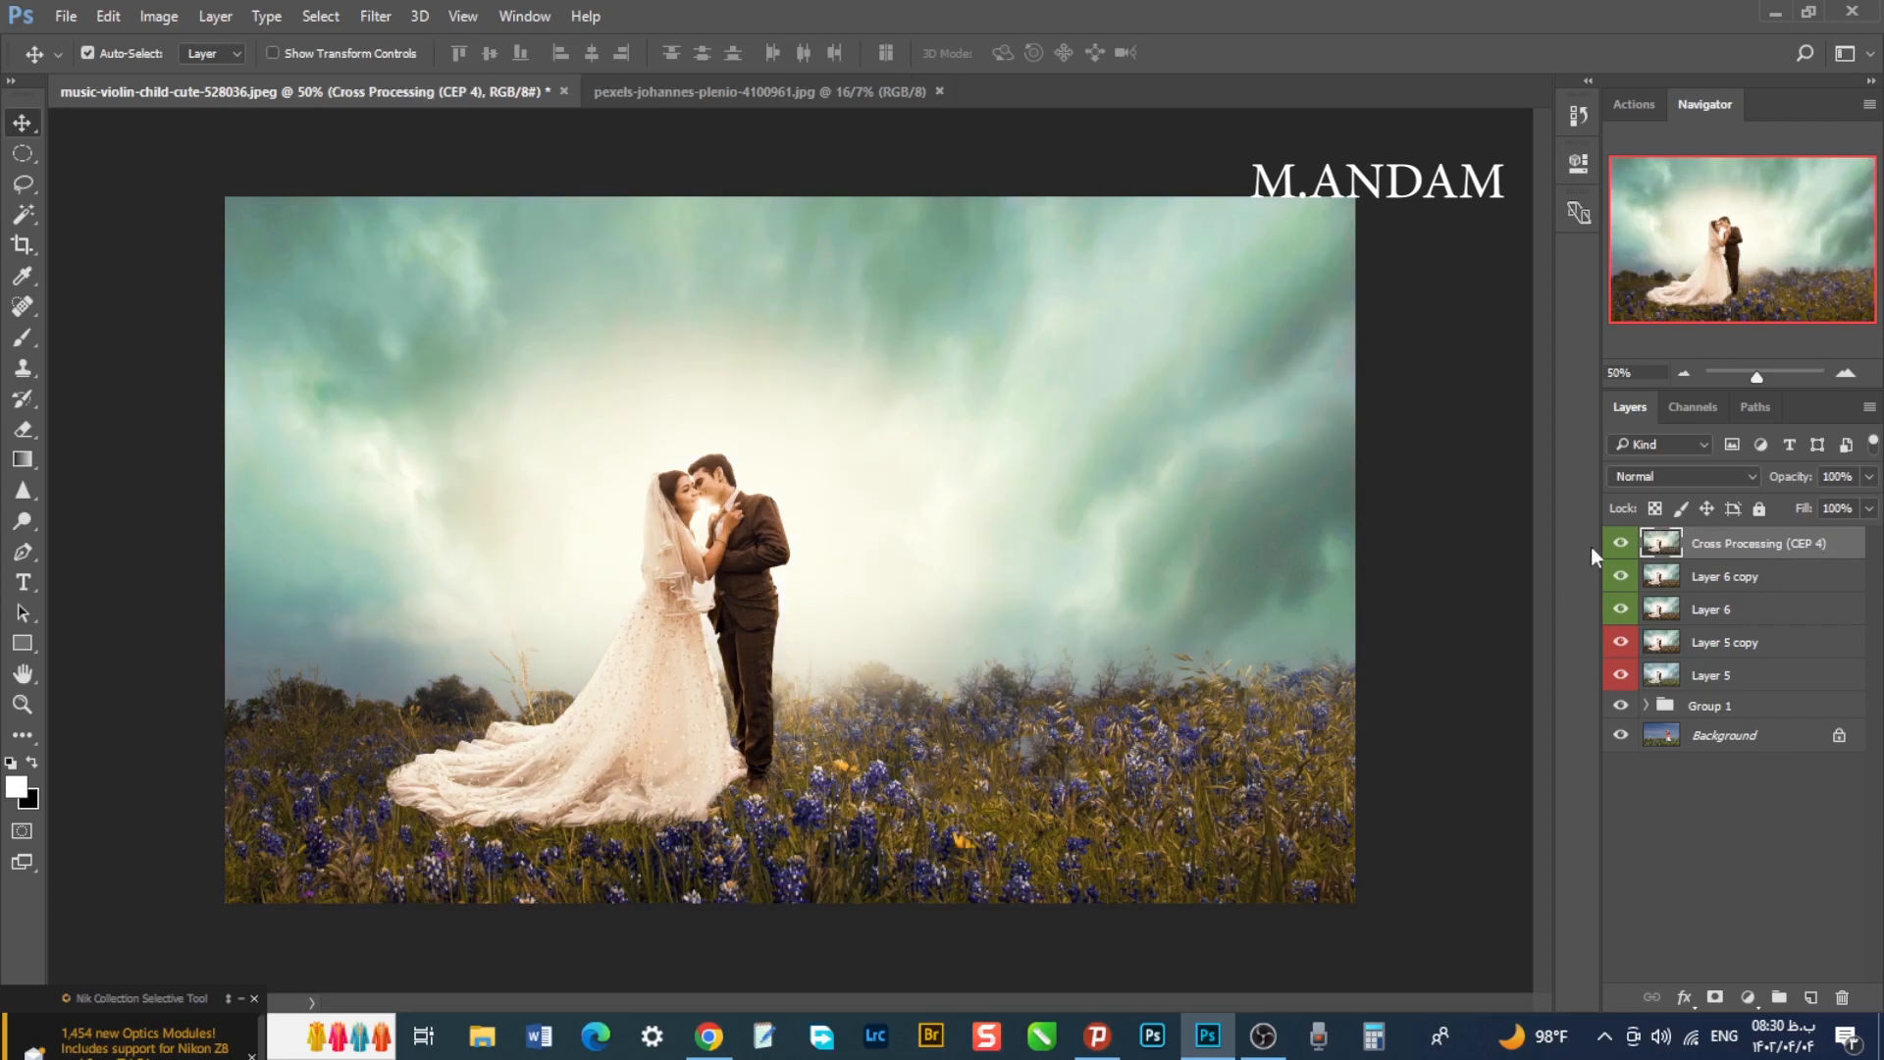
- Set the Cross Processing layer's opacity to 27% and compare the image with and without it
{"action": "left_click", "coordinate": [1621, 543]}
{"action": "left_click", "coordinate": [1621, 543]}
{"action": "left_click", "coordinate": [1869, 475]}
{"action": "left_click_drag", "start_coordinate": [1868, 509], "coordinate": [1784, 503]}
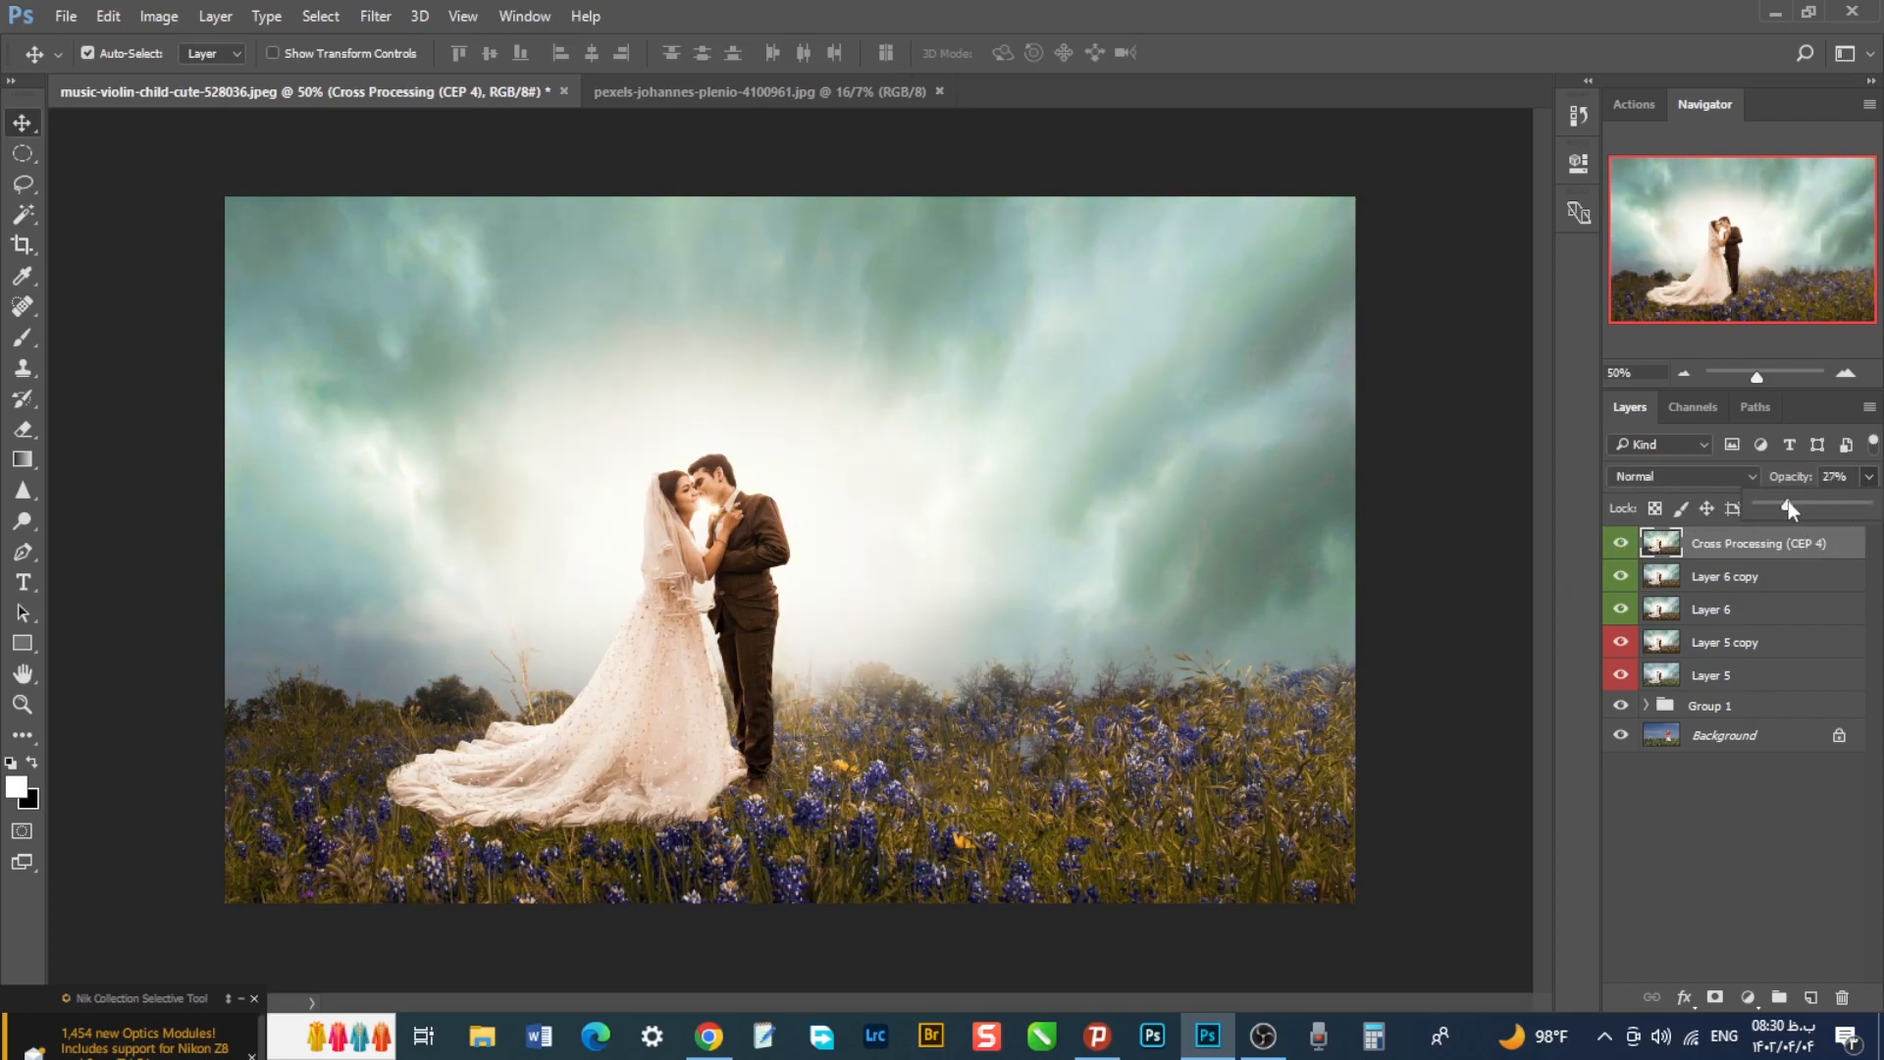
{"action": "left_click", "coordinate": [1620, 546]}
{"action": "left_click", "coordinate": [1620, 545]}
- Select all the colour-labelled layers from Cross Processing (CEP 4) down to Layer 5
{"action": "left_click", "coordinate": [1807, 678], "text": "shift"}
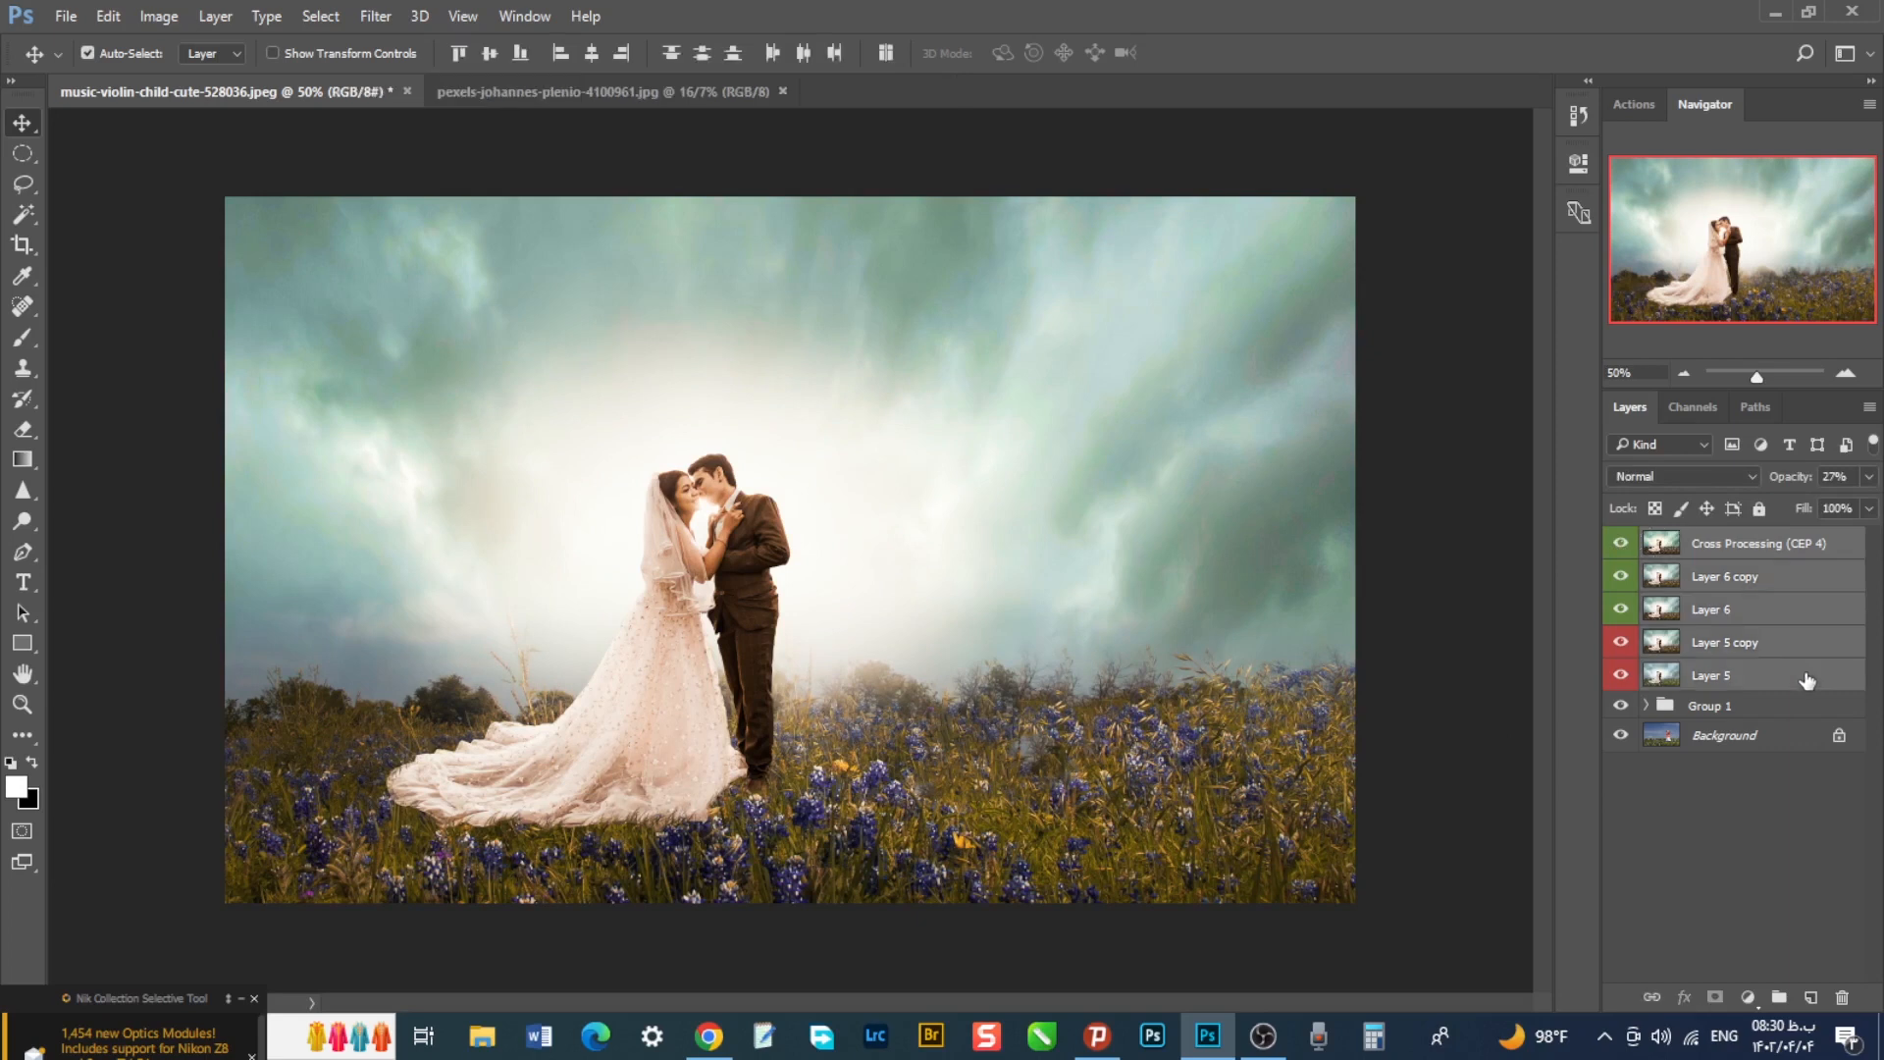